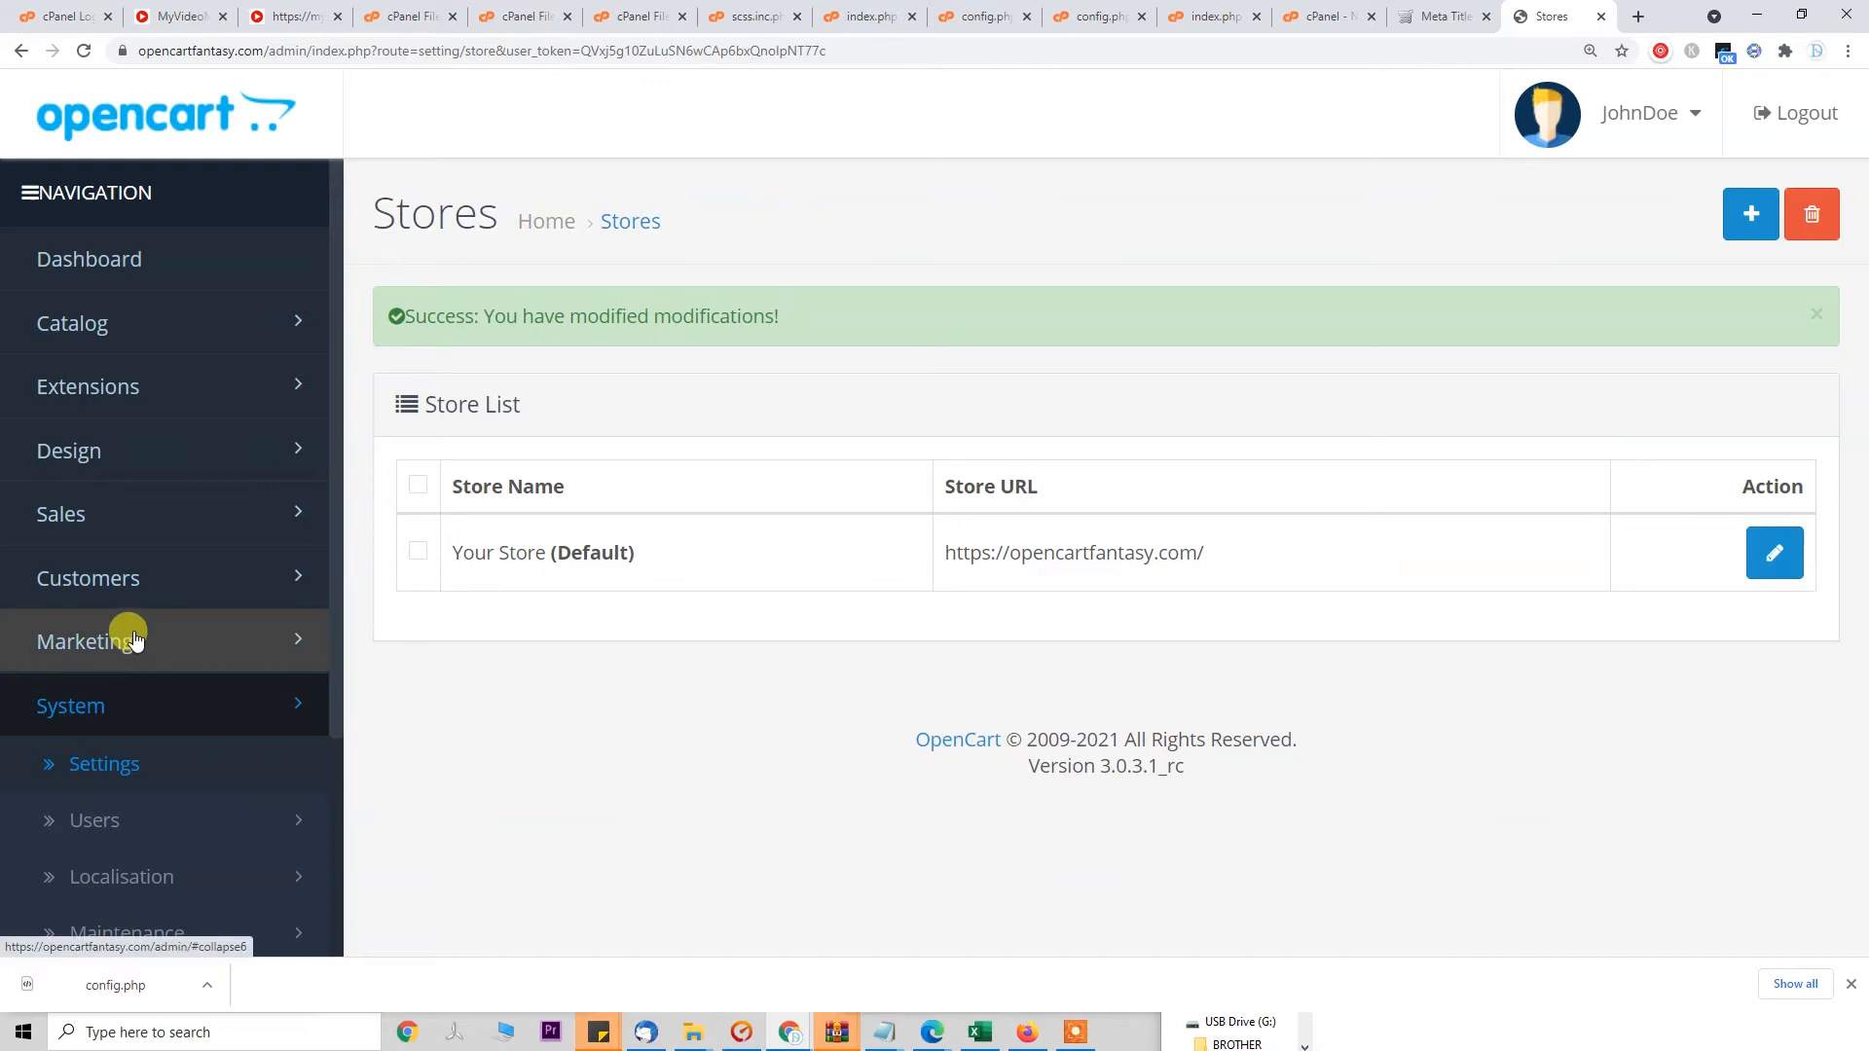
# Enable SEO URLs in the default store's server settings and save the settings.
pyautogui.click(1769, 557)
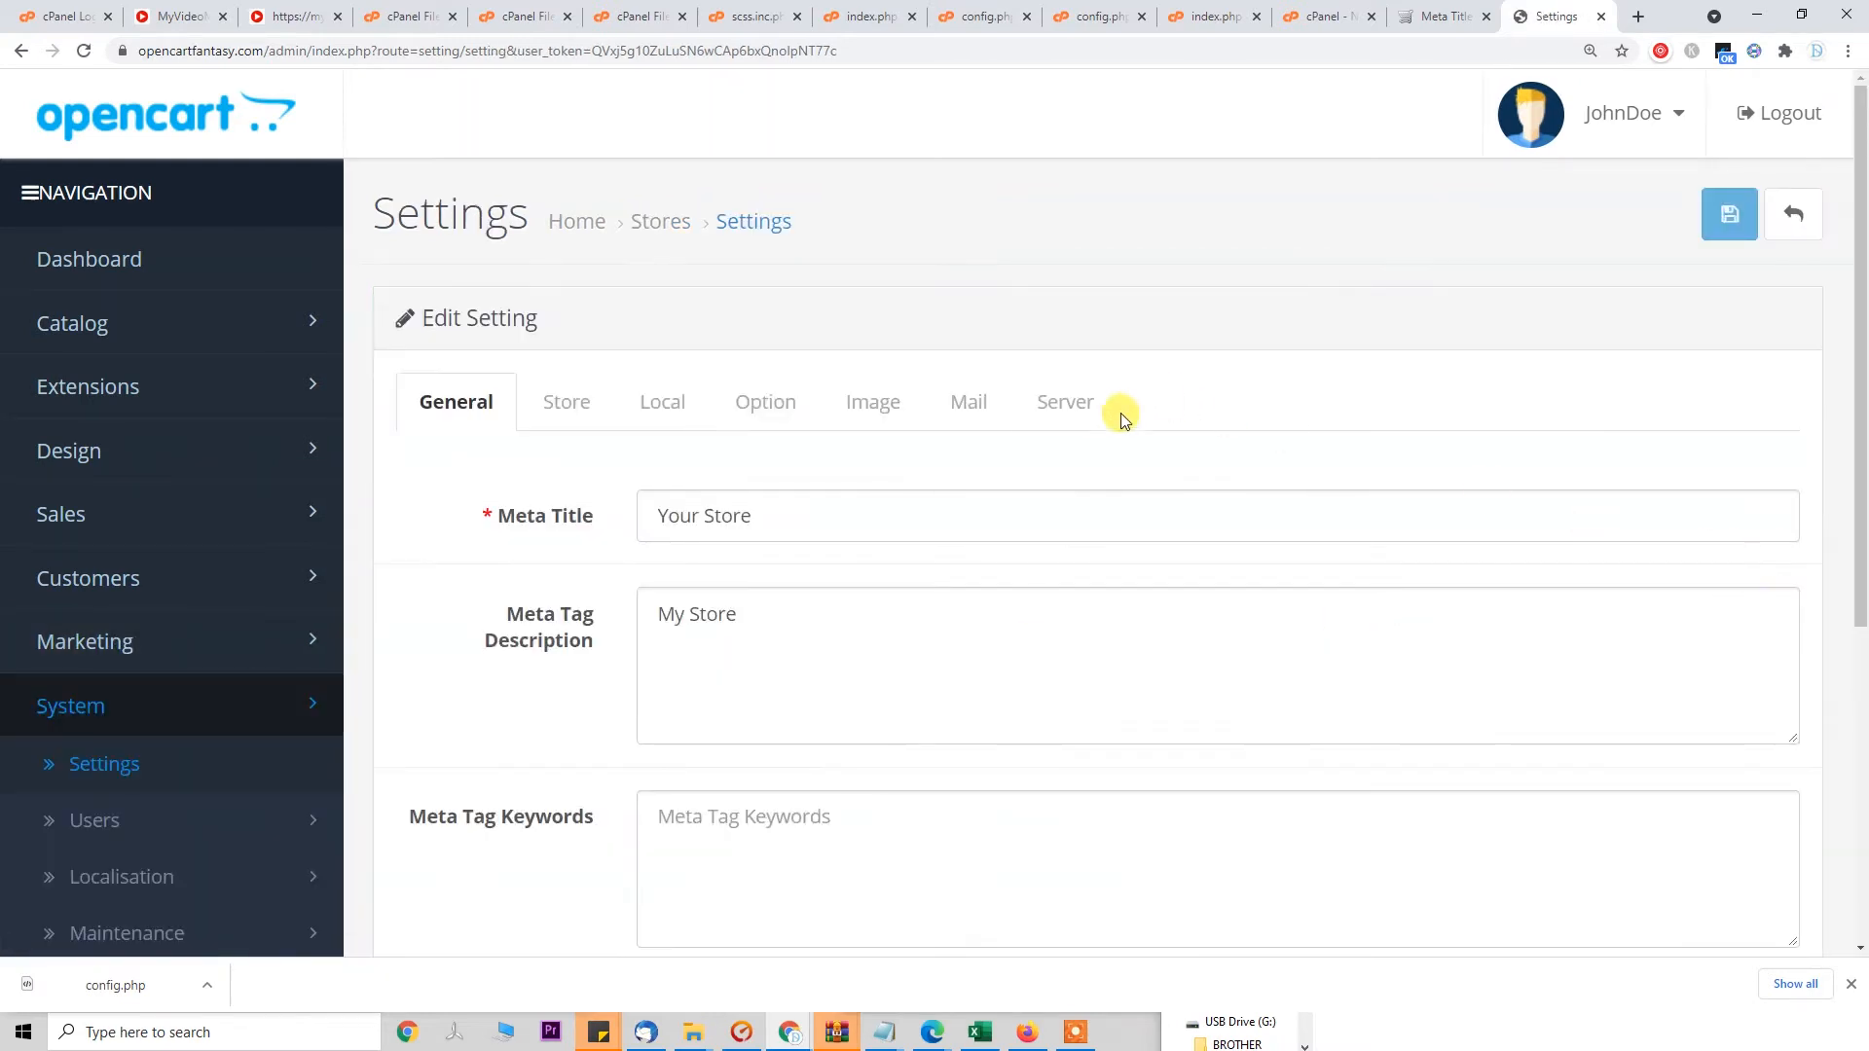
pyautogui.click(1078, 413)
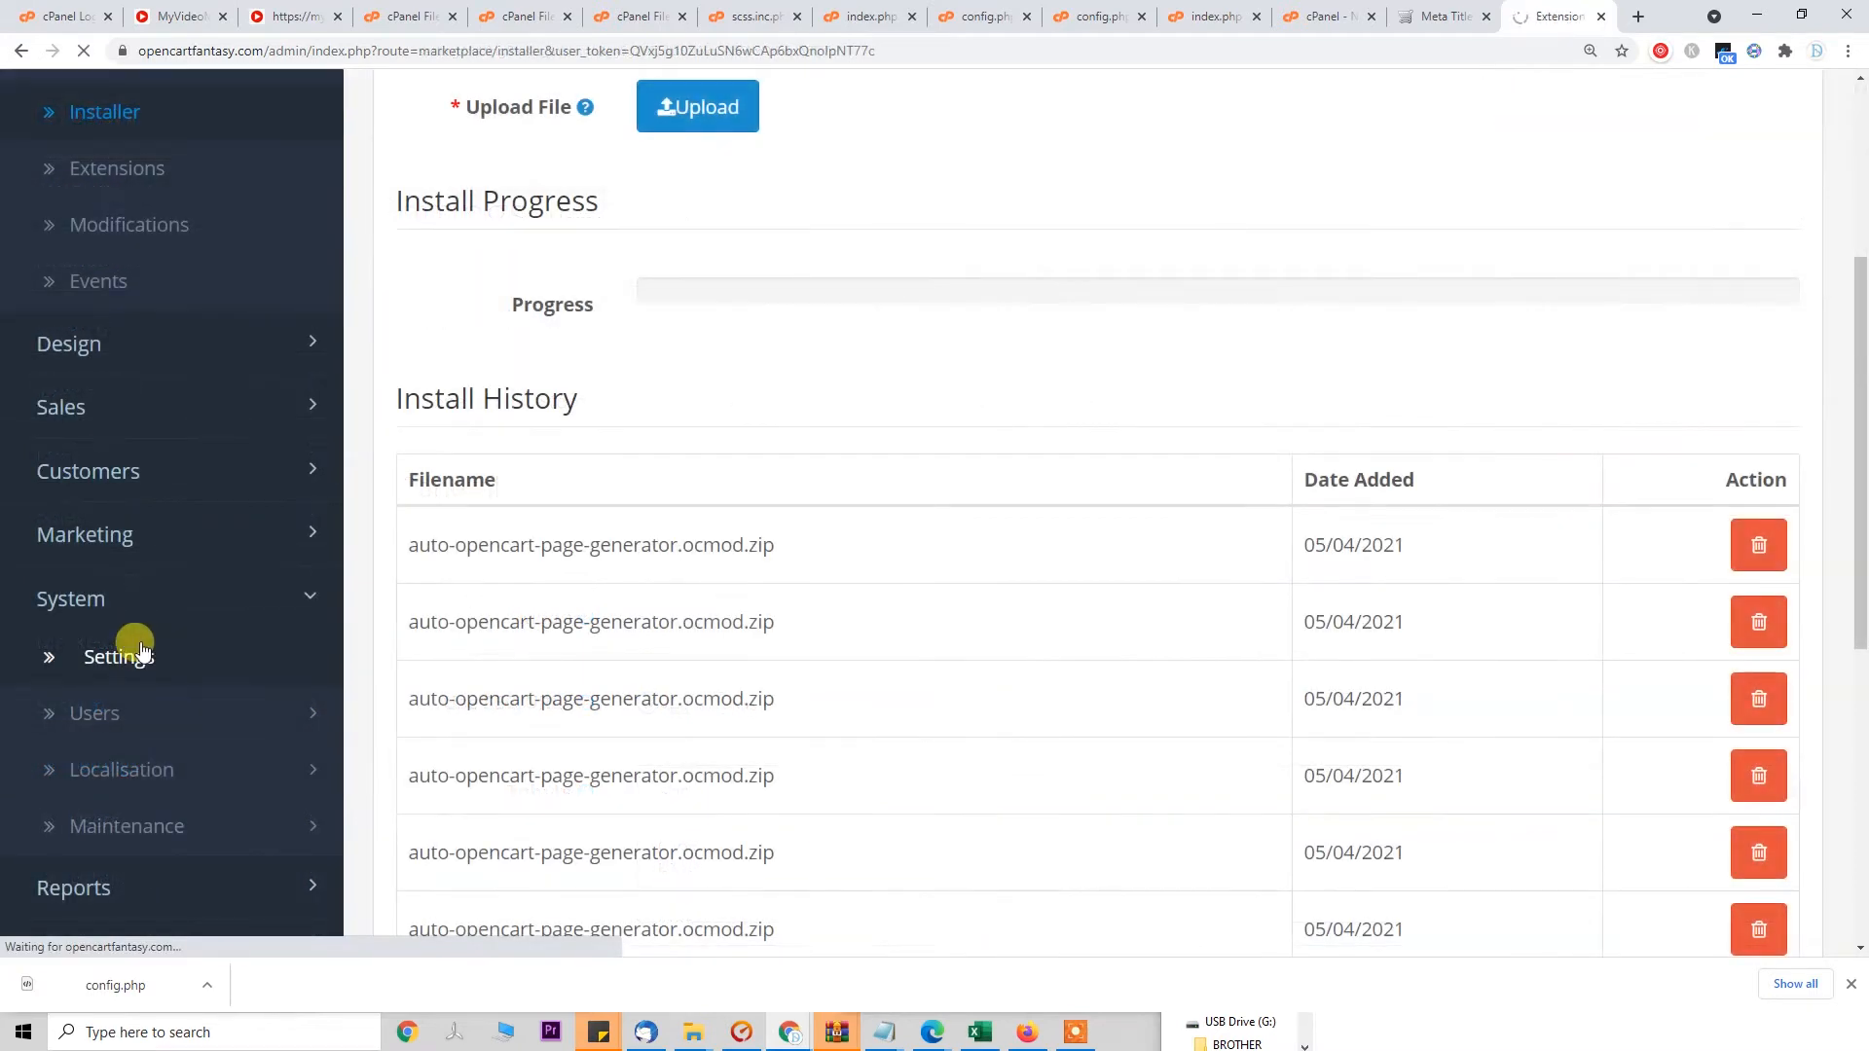
pyautogui.click(137, 649)
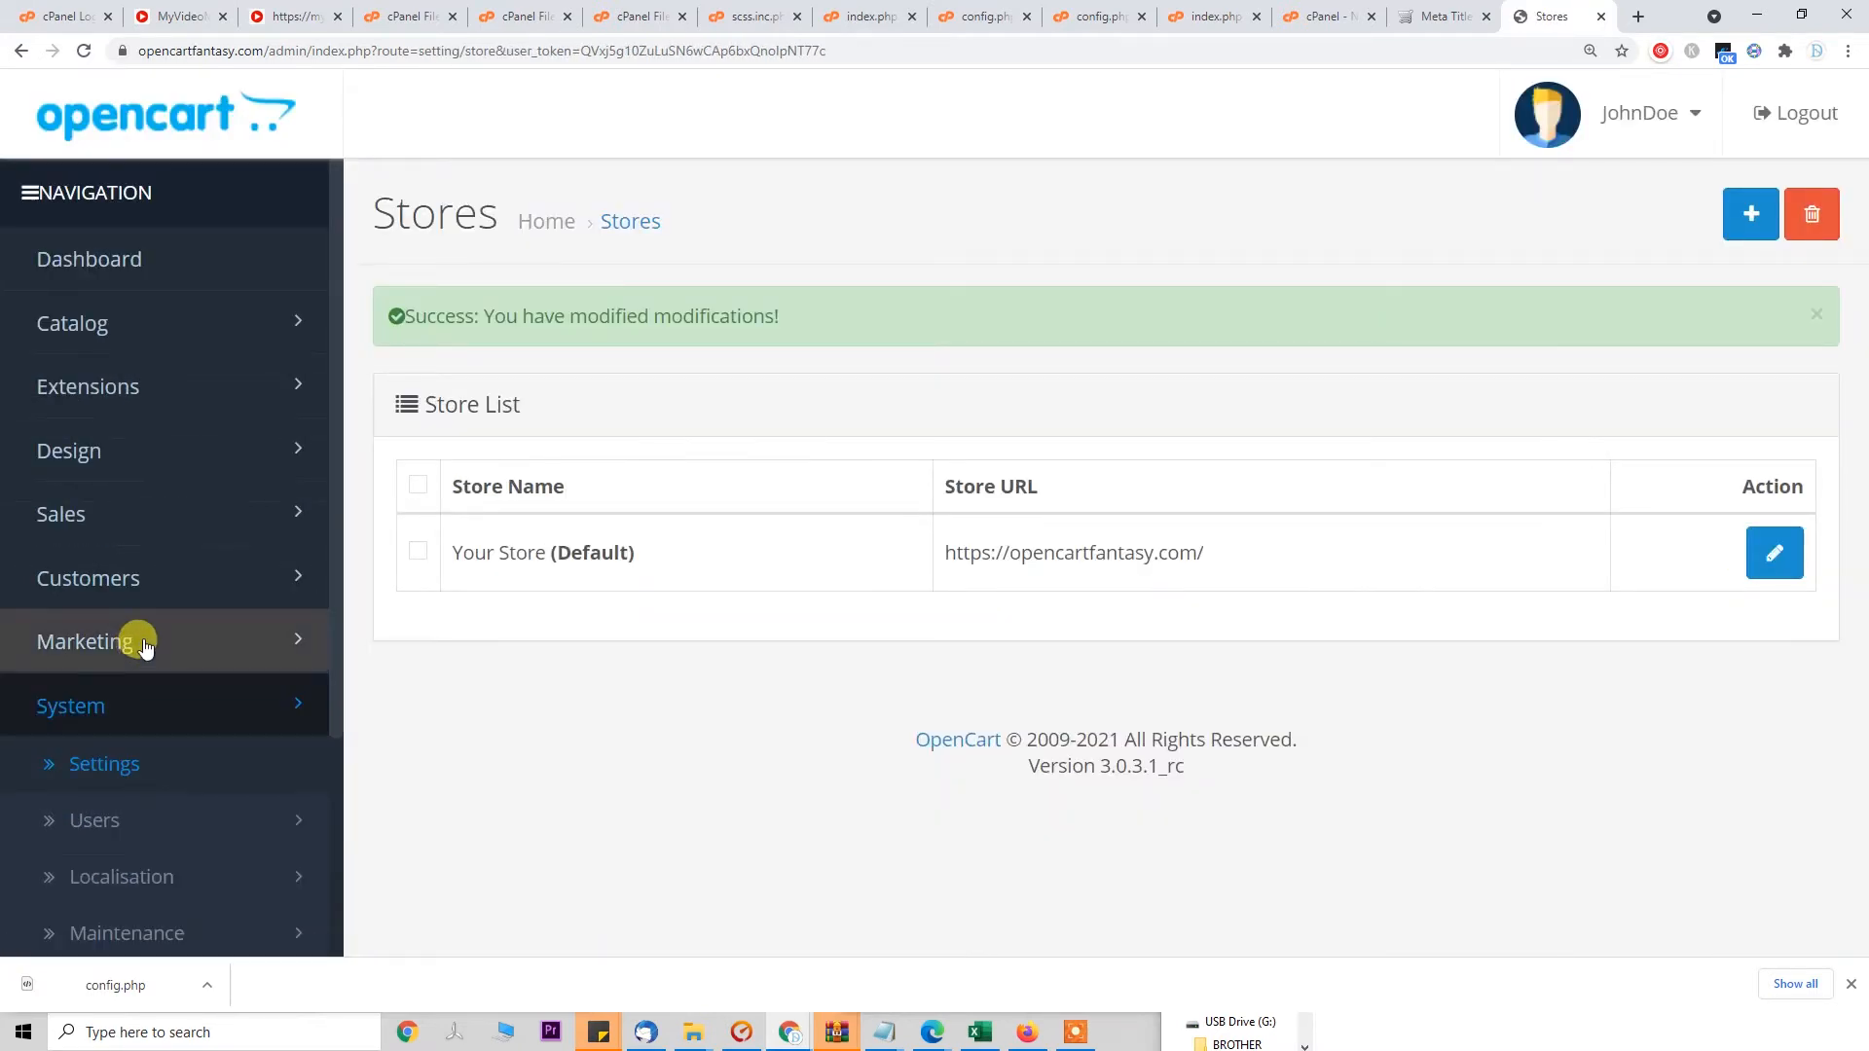
pyautogui.click(1771, 555)
pyautogui.click(1043, 412)
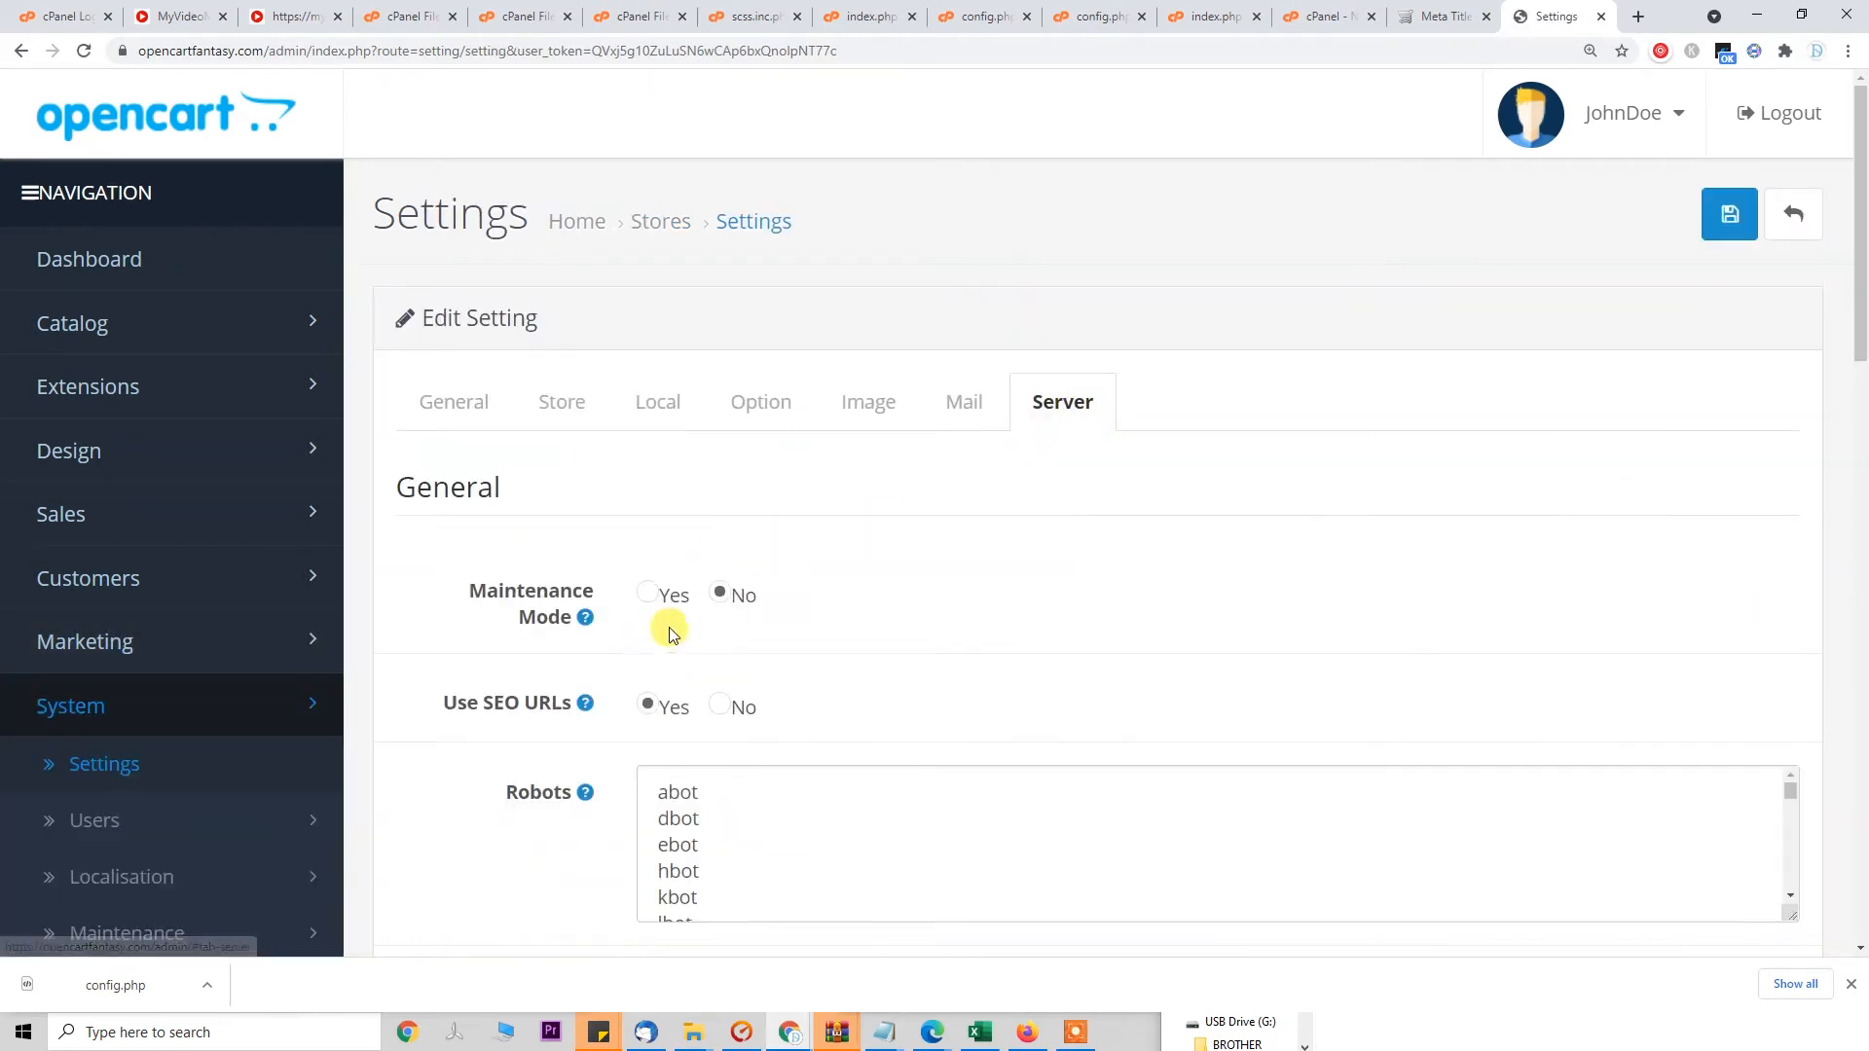
pyautogui.click(647, 706)
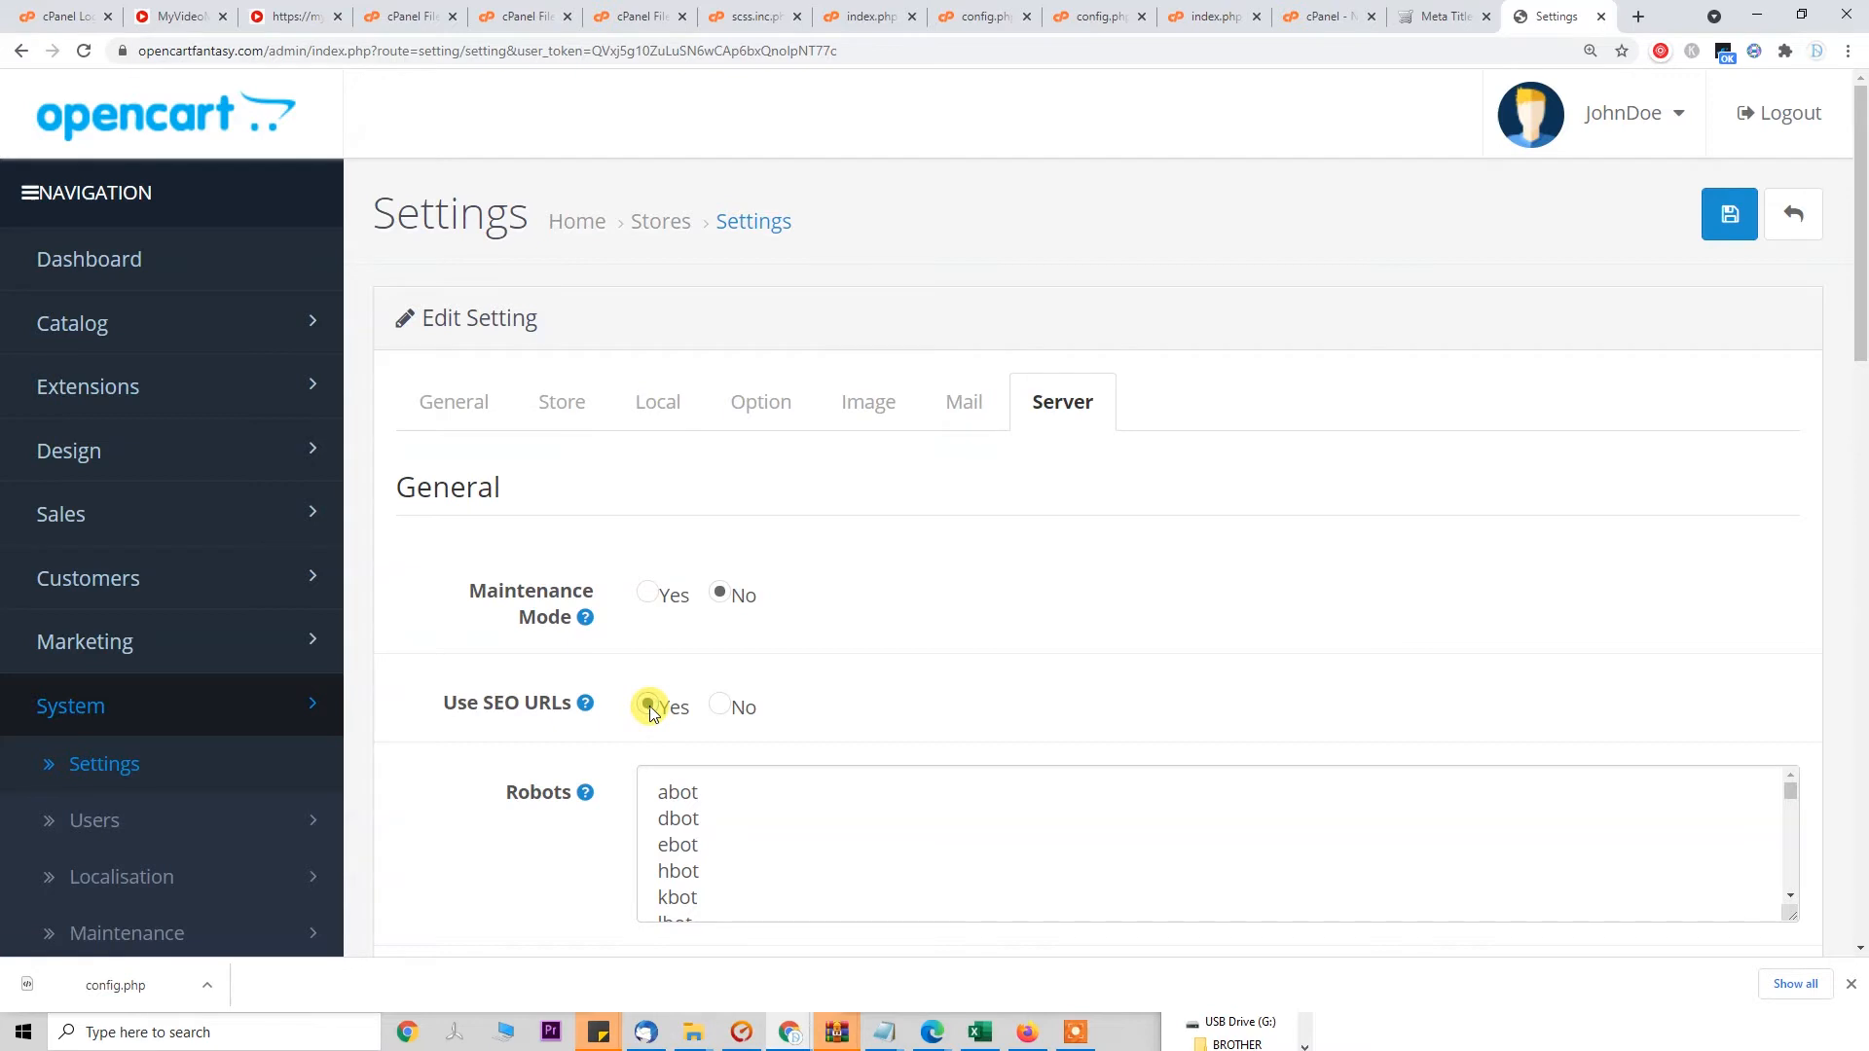
pyautogui.click(1731, 216)
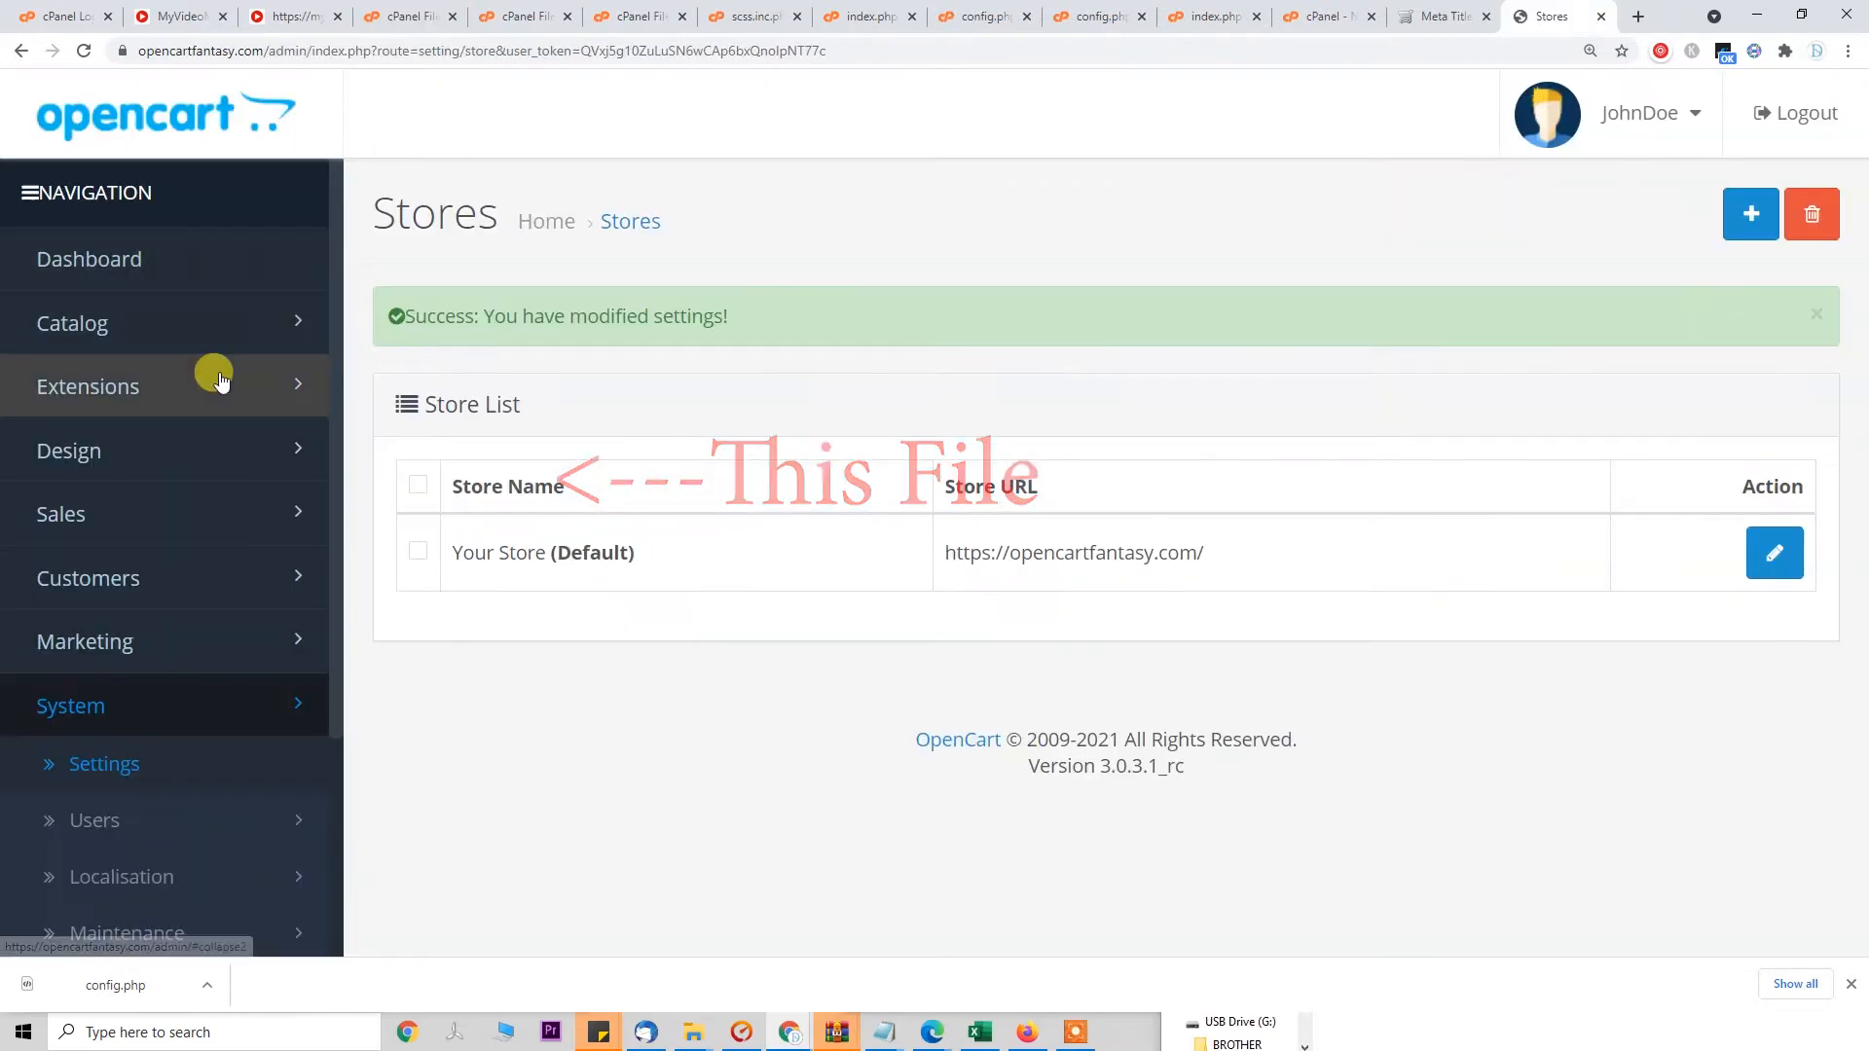
# Upload __fix_theme_editor.ocmod.xml to the site's system folder through cPanel File Manager, overwriting the existing copy, and refresh OpenCart's modification cache.
pyautogui.click(221, 379)
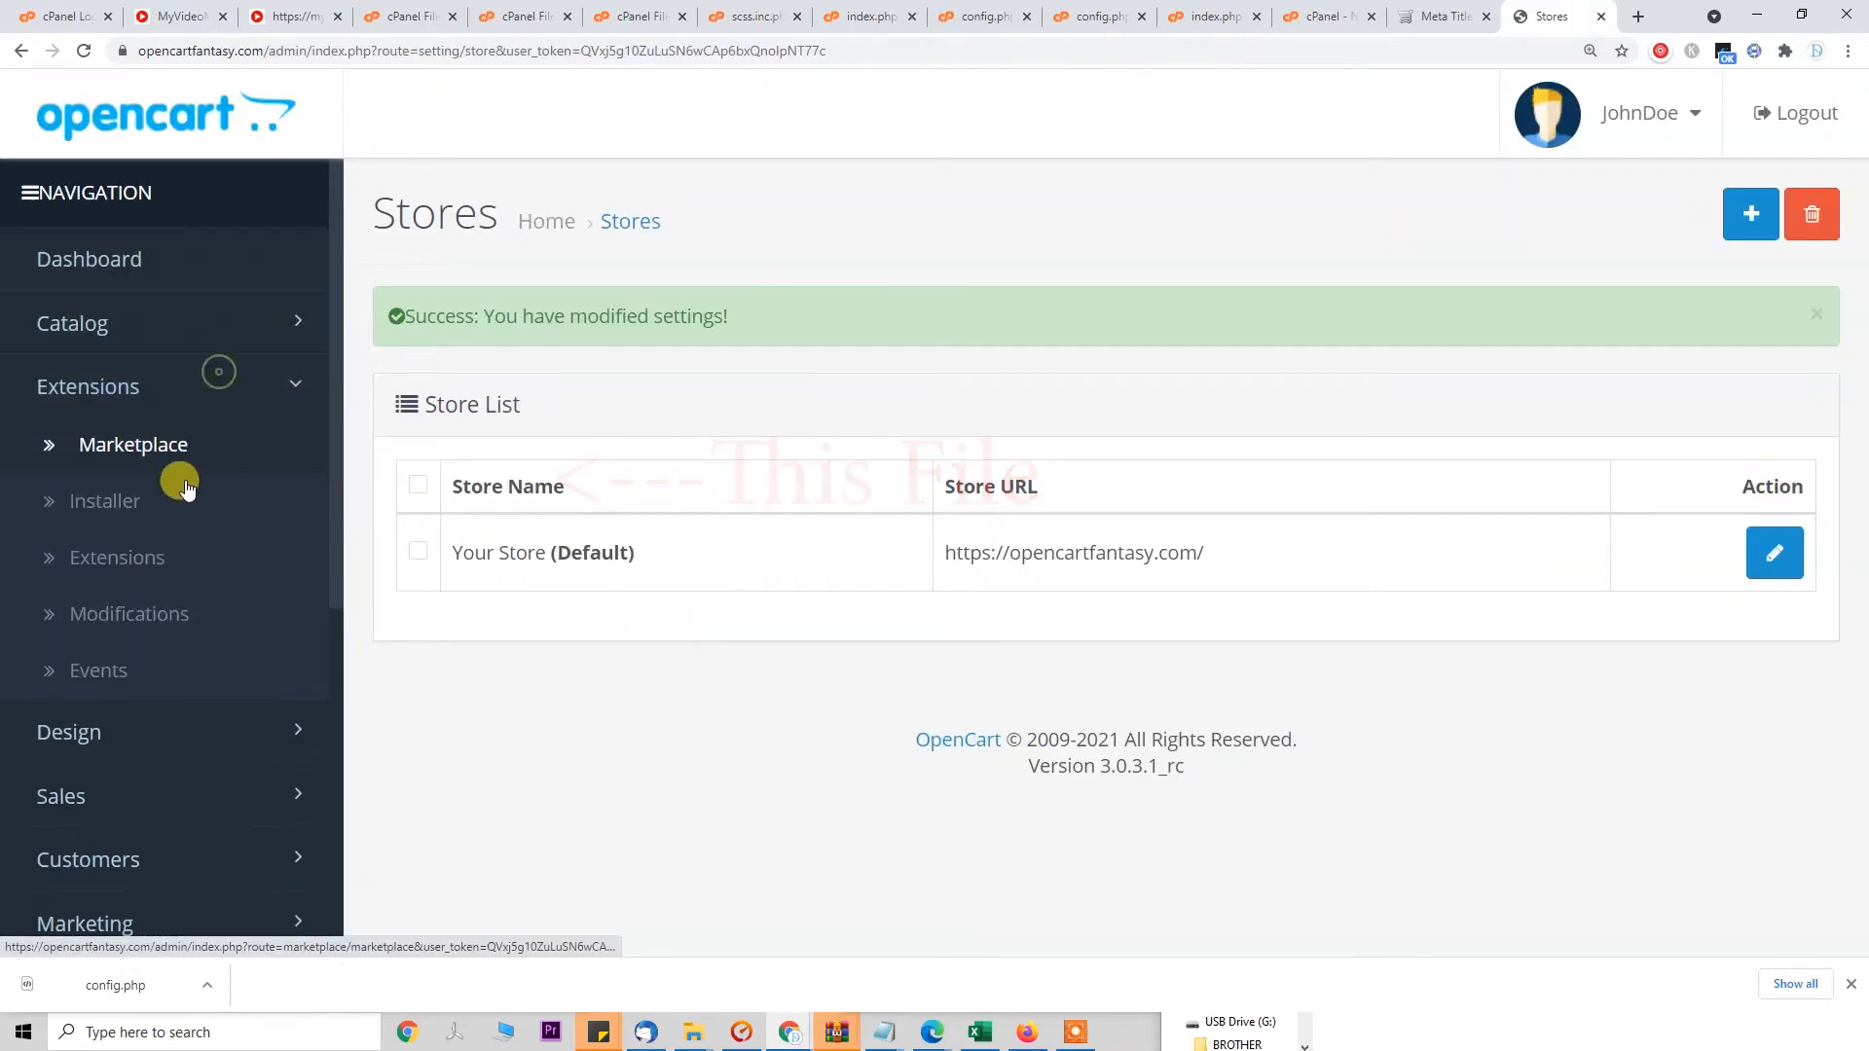
pyautogui.click(64, 495)
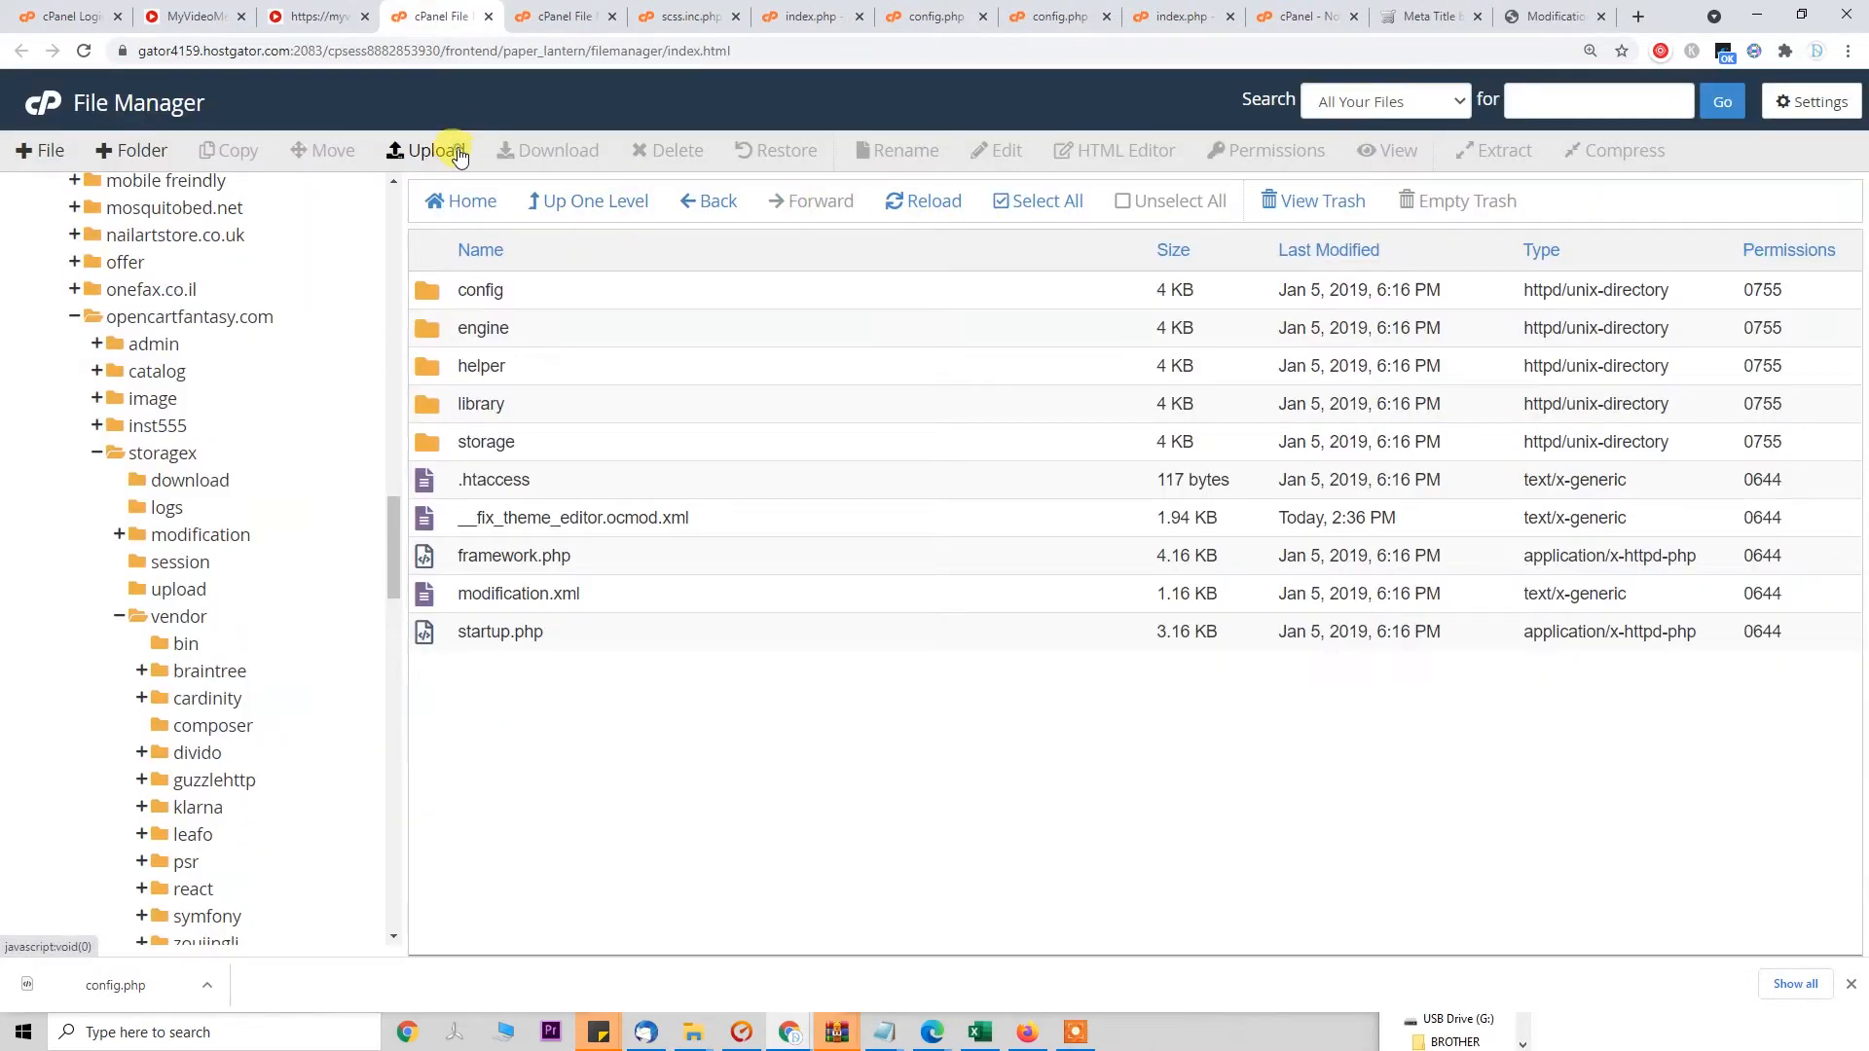
pyautogui.click(457, 148)
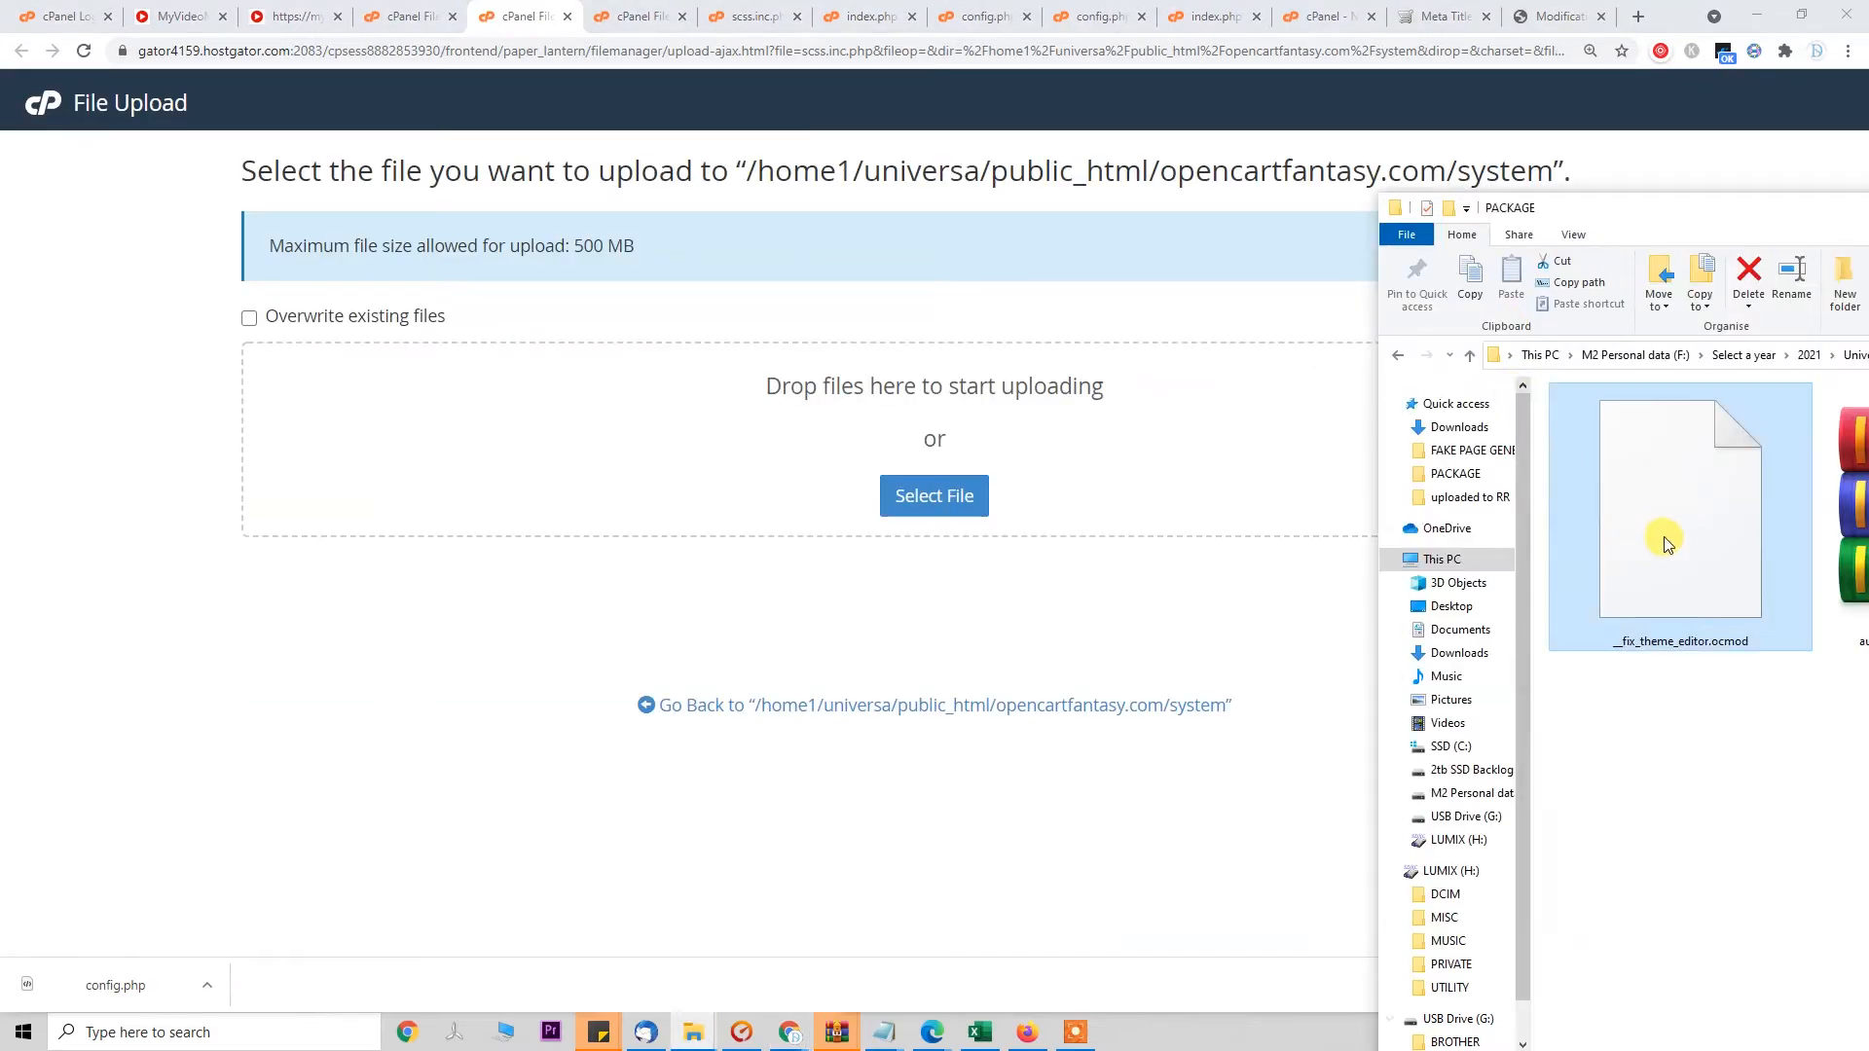
pyautogui.moveTo(1657, 207); pyautogui.dragTo(1437, 211)
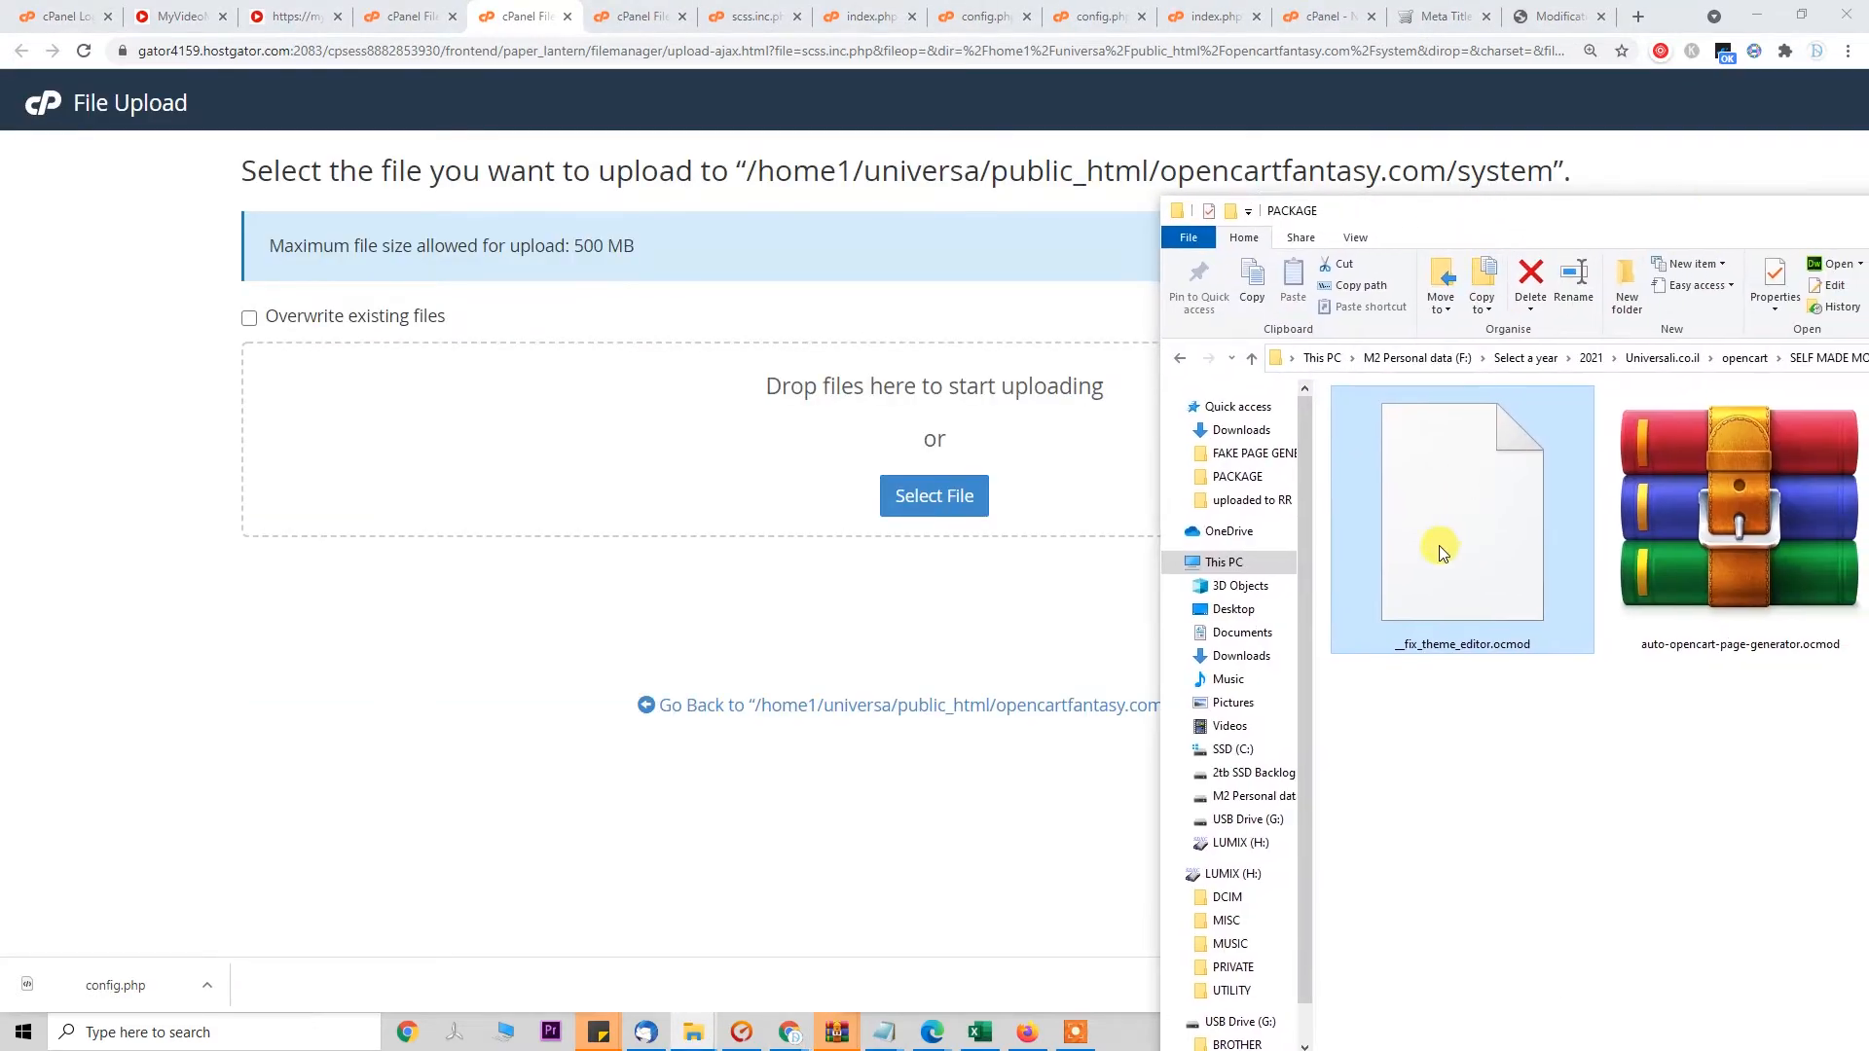
pyautogui.moveTo(1442, 552); pyautogui.dragTo(861, 489)
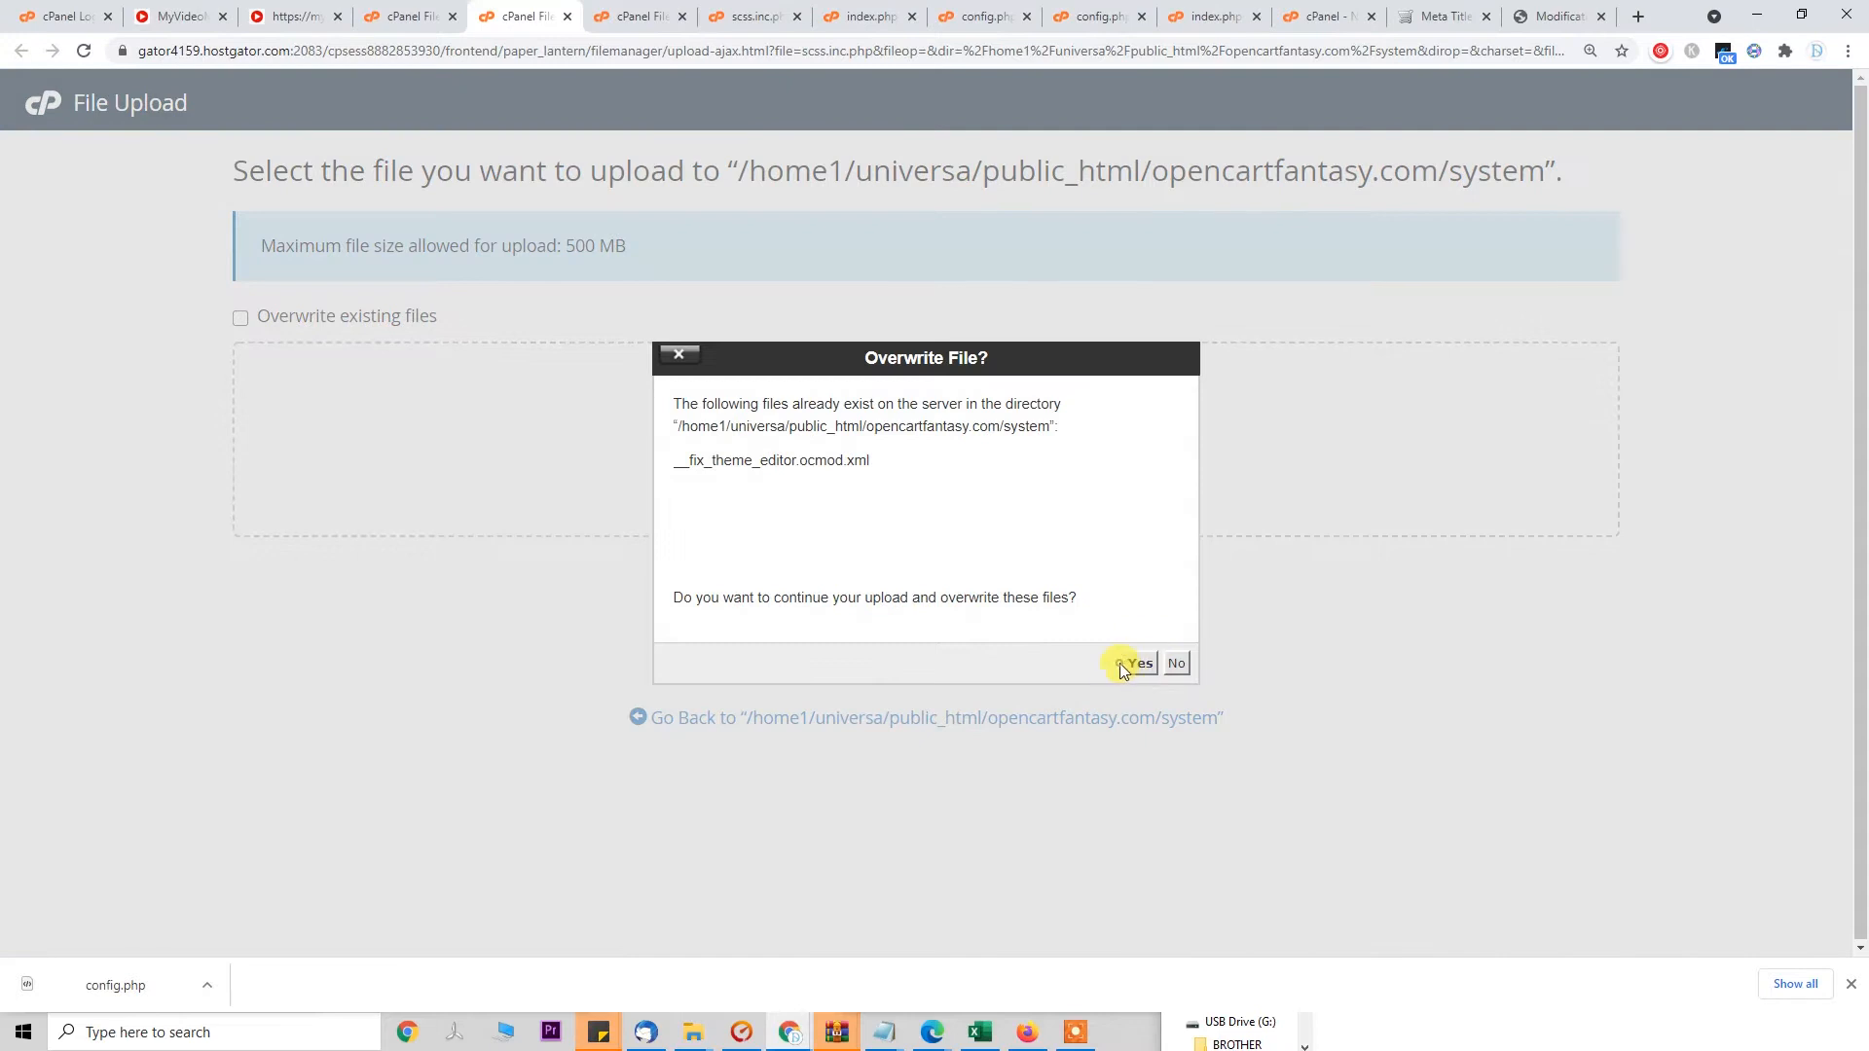
pyautogui.click(1139, 664)
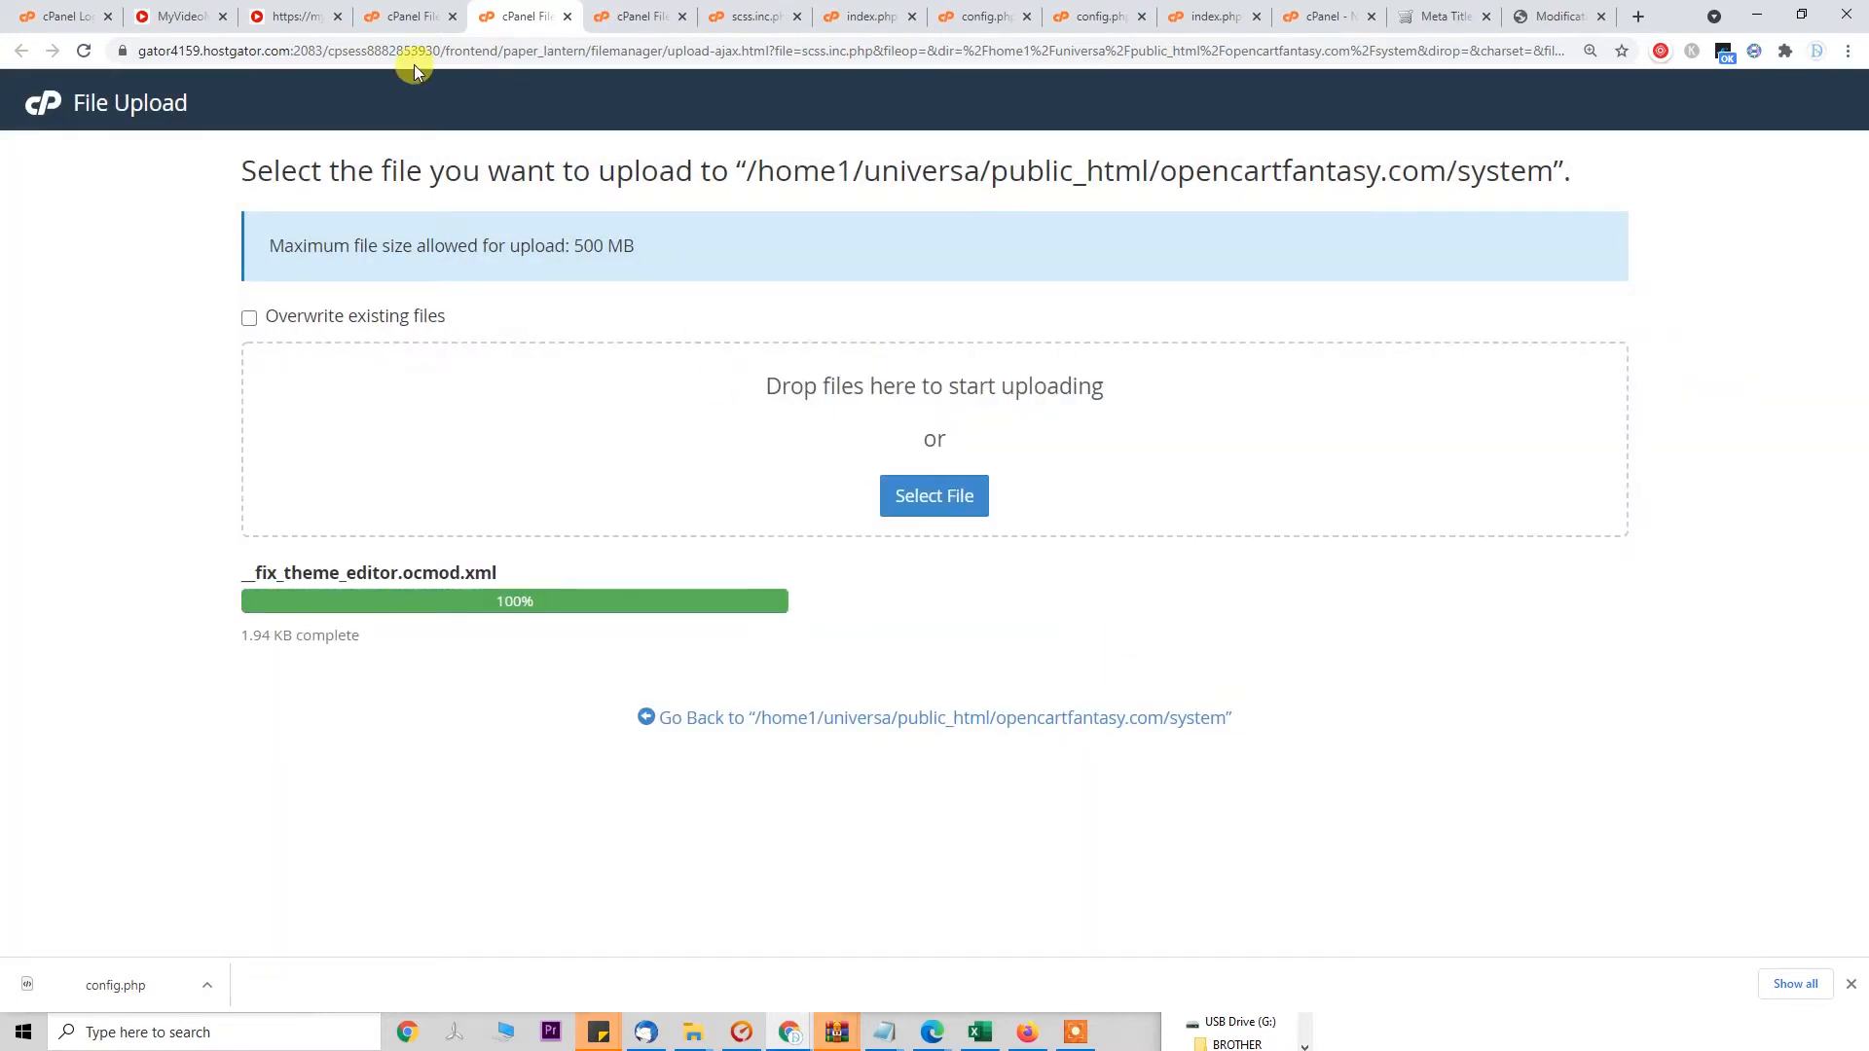
pyautogui.click(1543, 14)
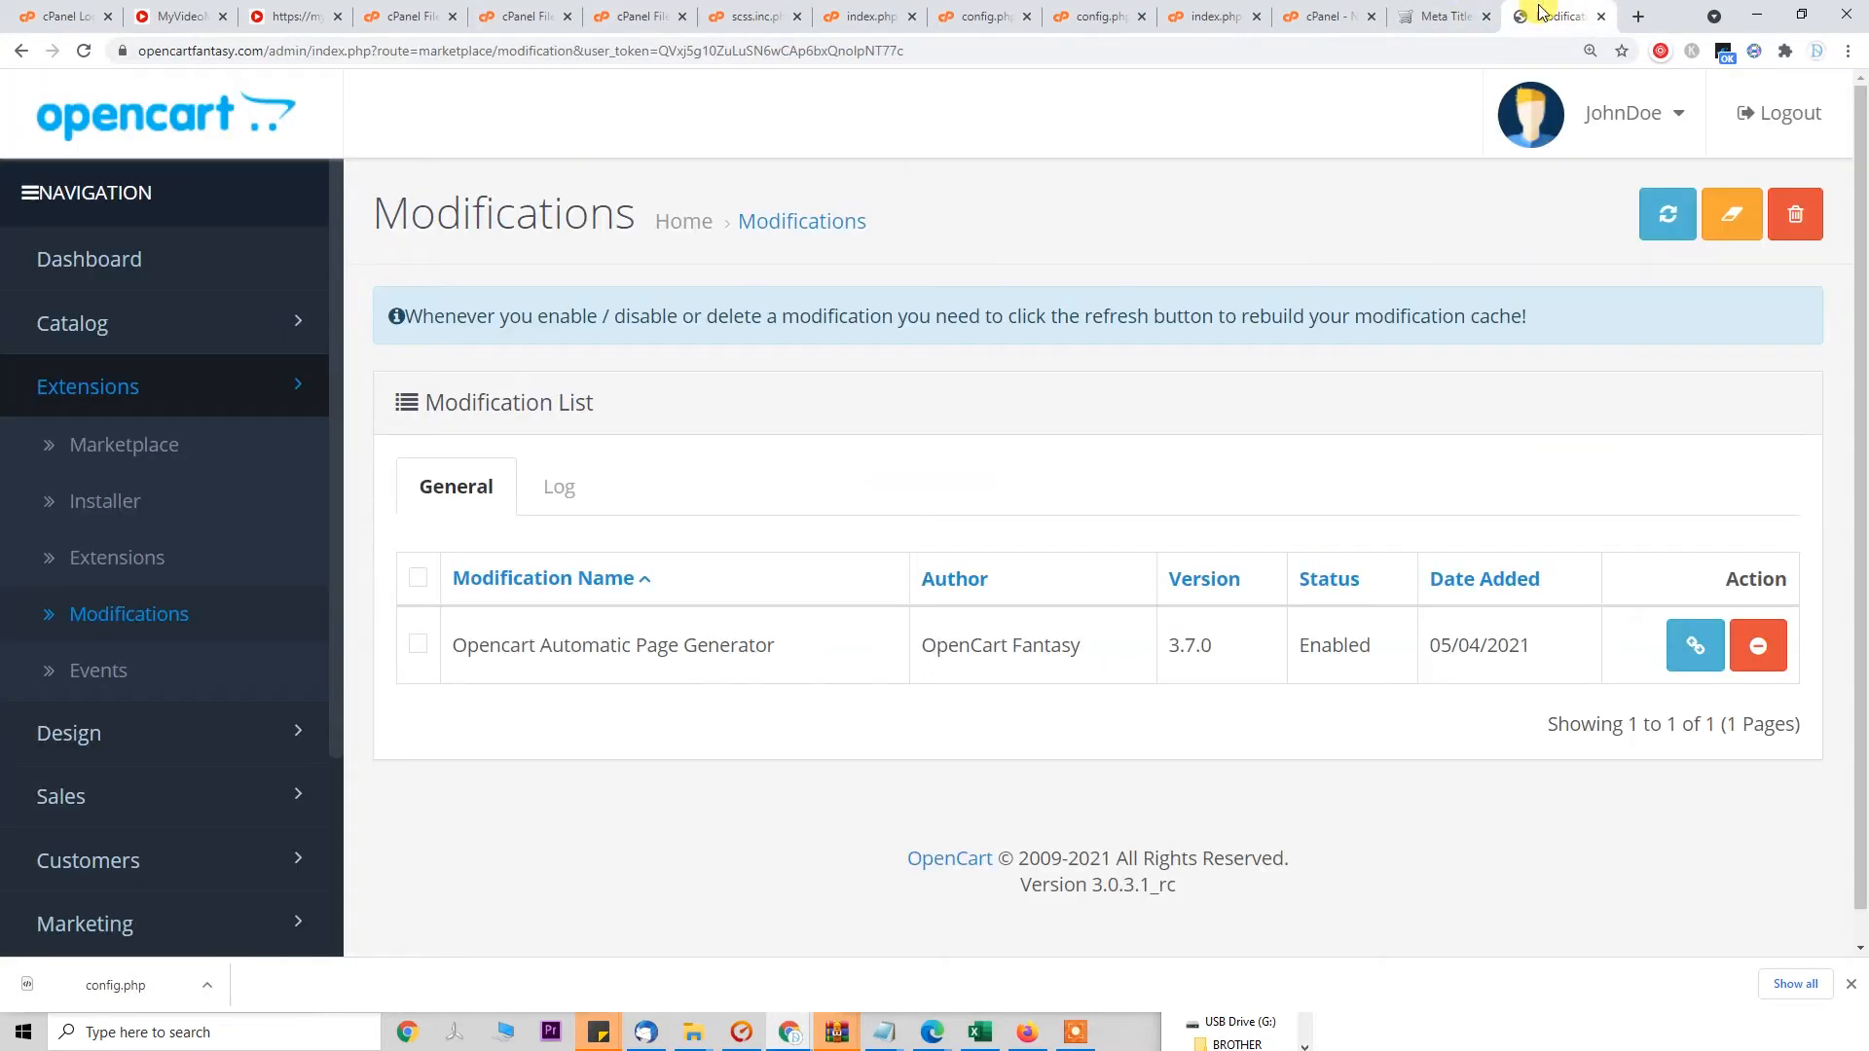
pyautogui.click(1672, 222)
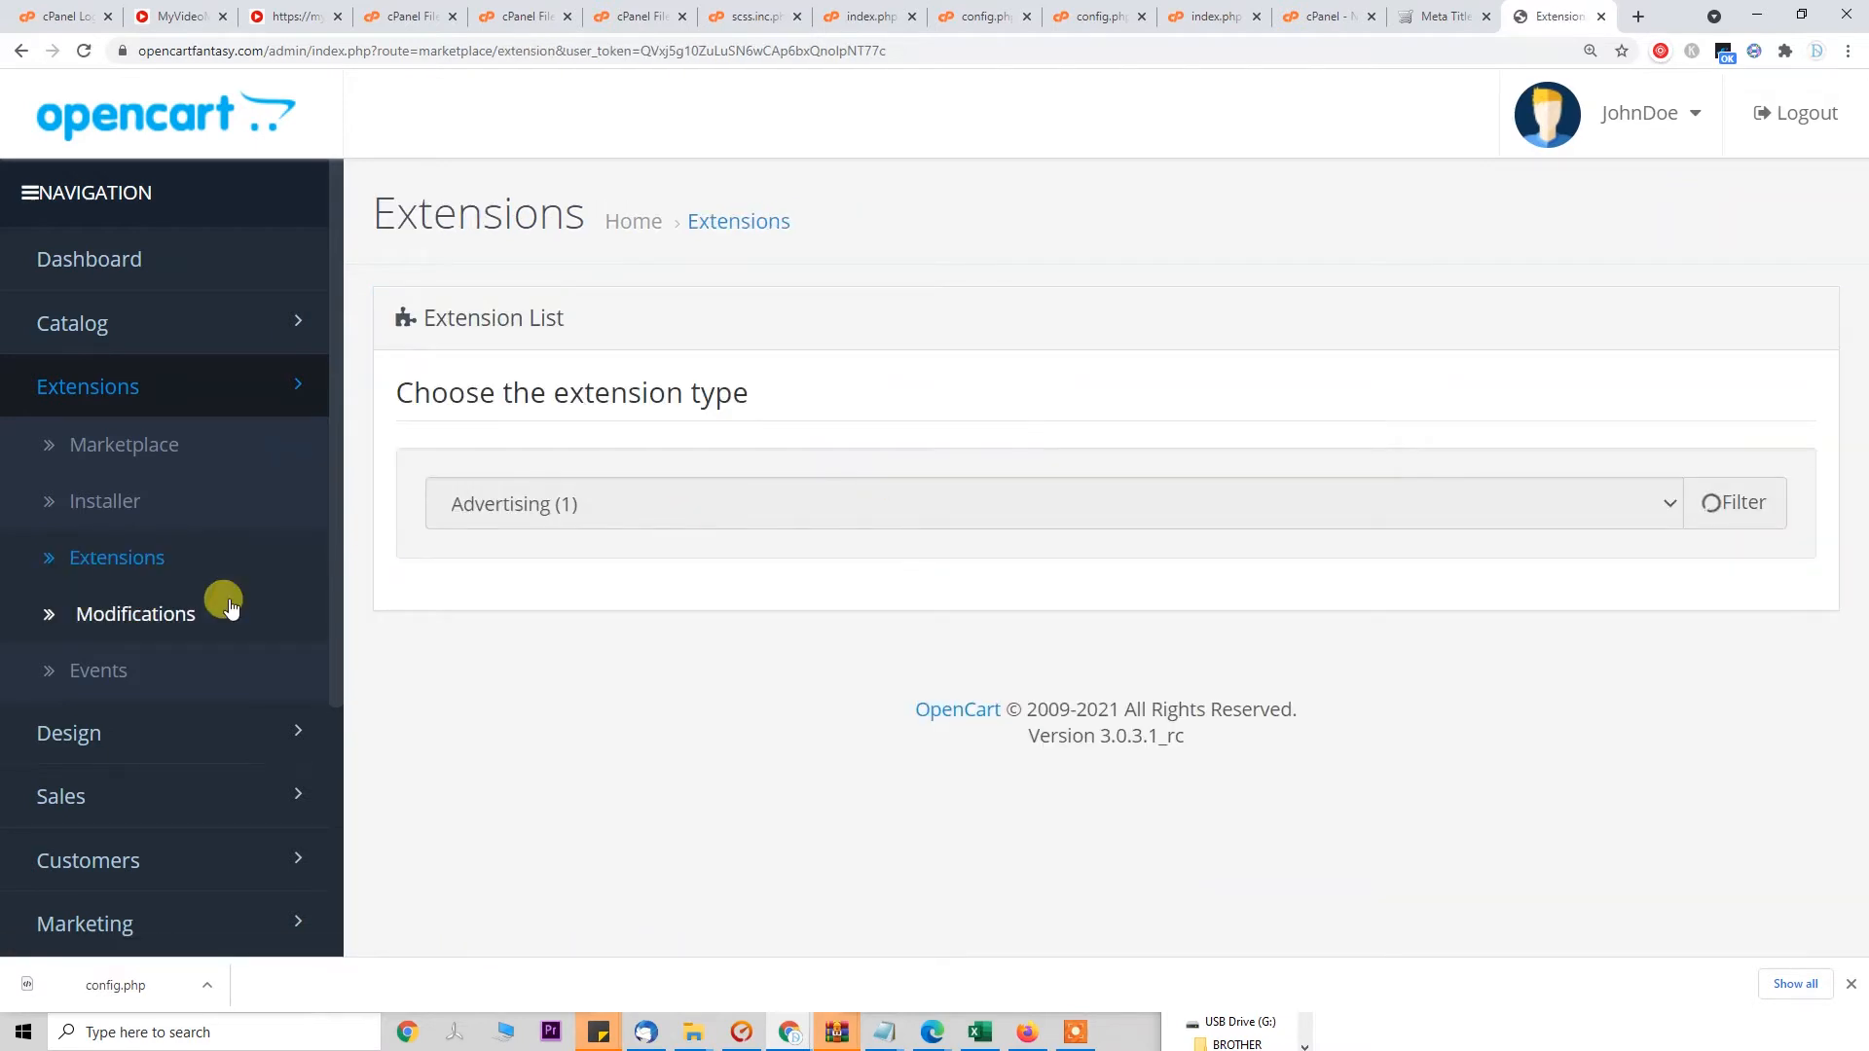
# Upload the auto-opencart-page-generator.ocmod zip package through the OpenCart Extension Installer.
pyautogui.click(233, 514)
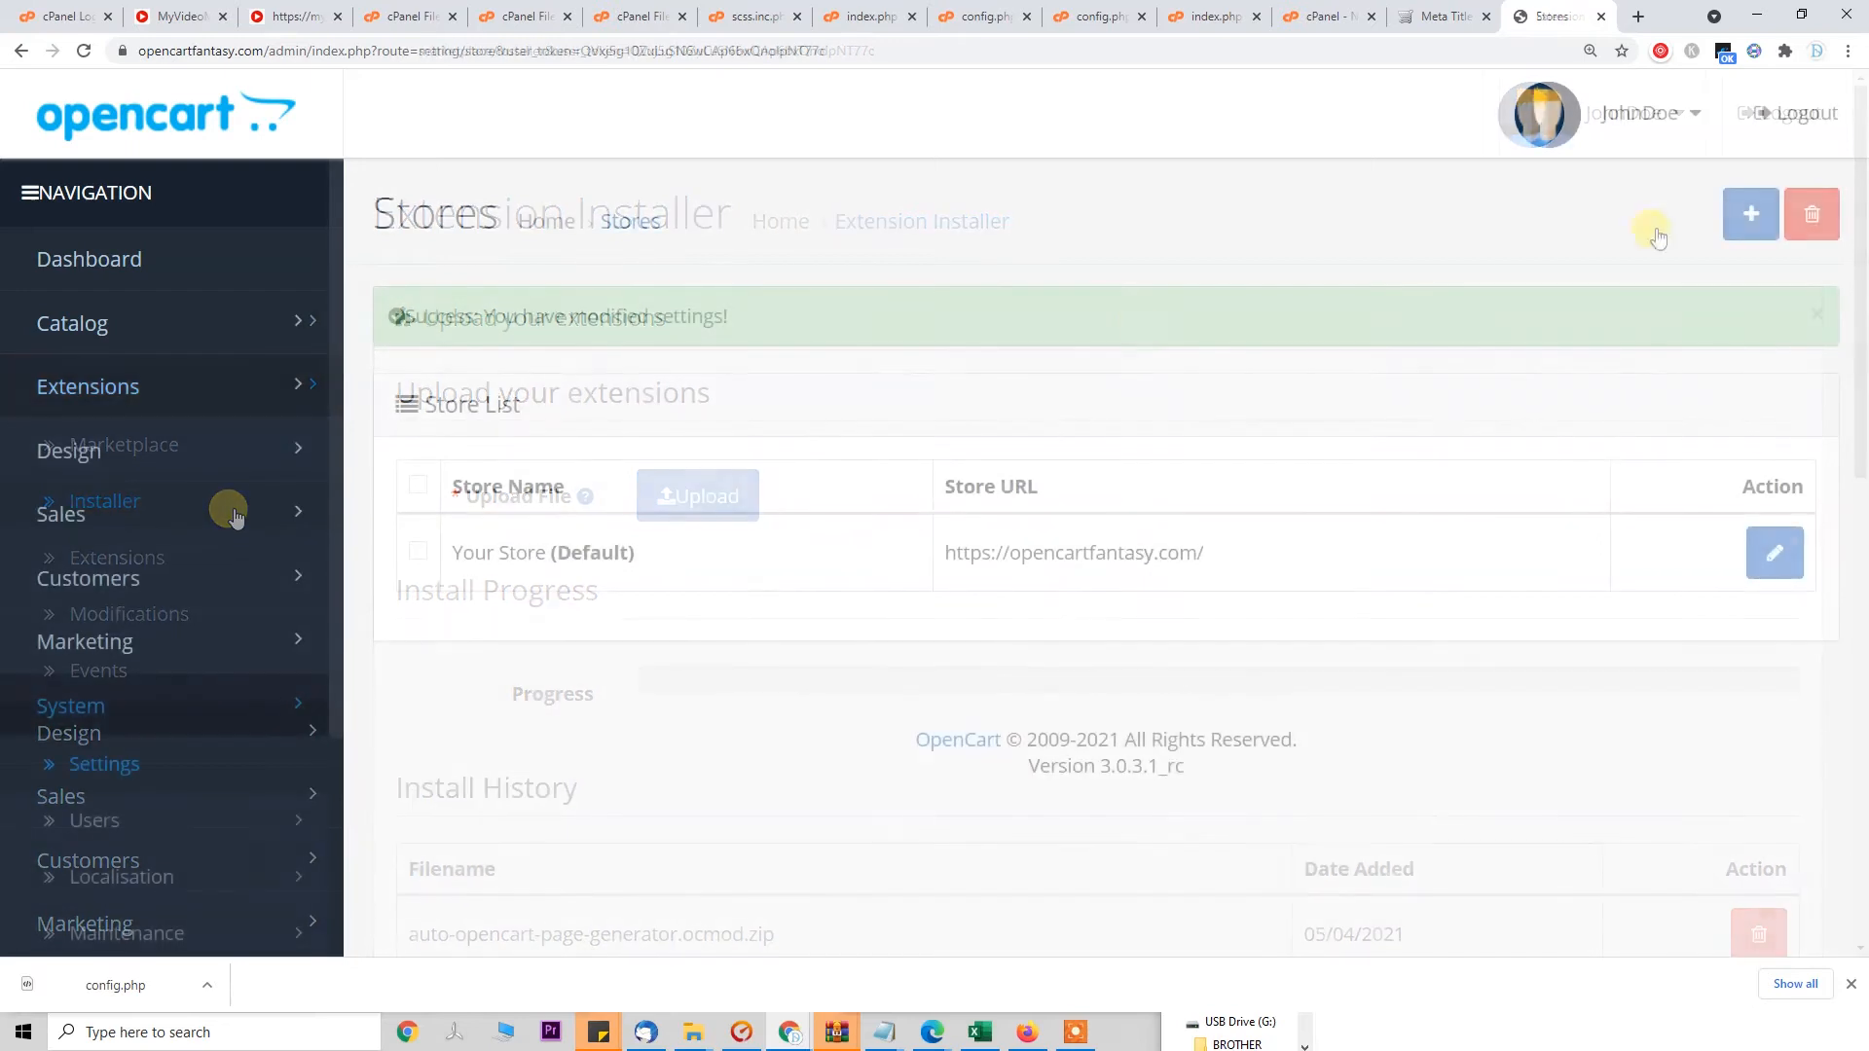
pyautogui.click(221, 380)
pyautogui.click(104, 500)
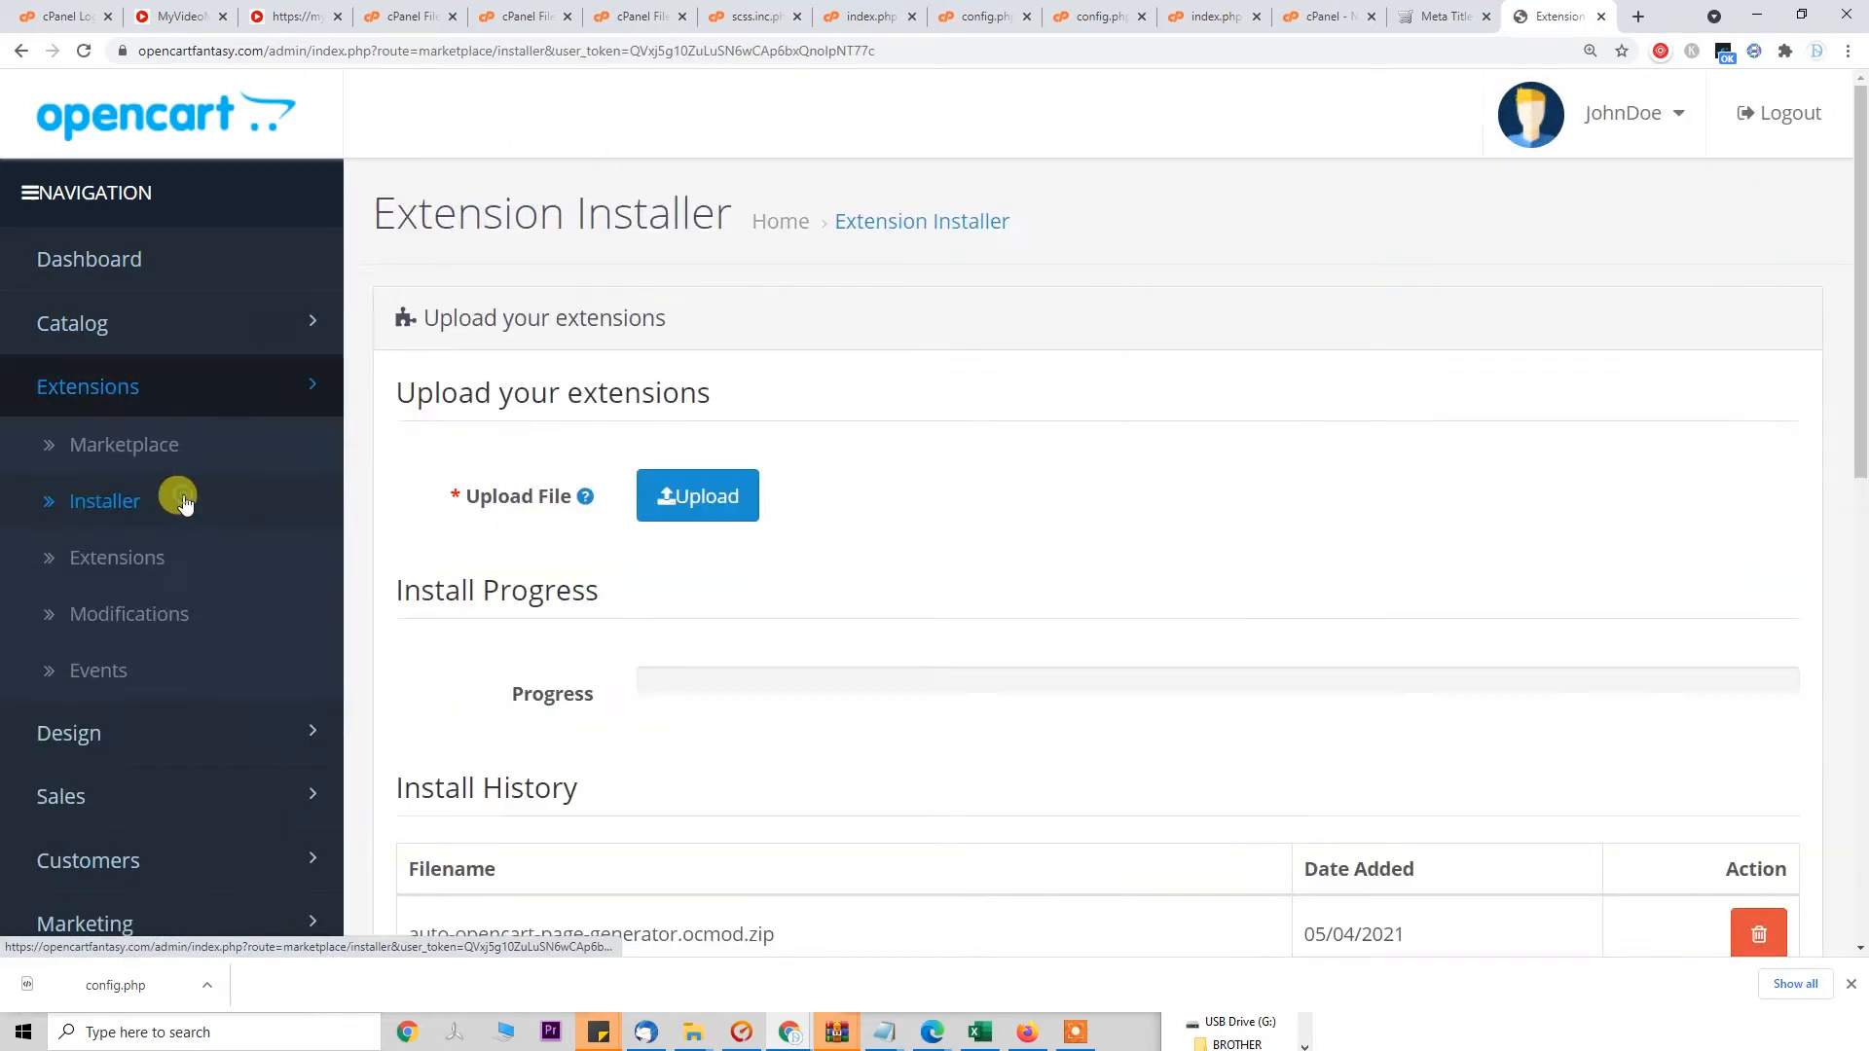
pyautogui.click(680, 491)
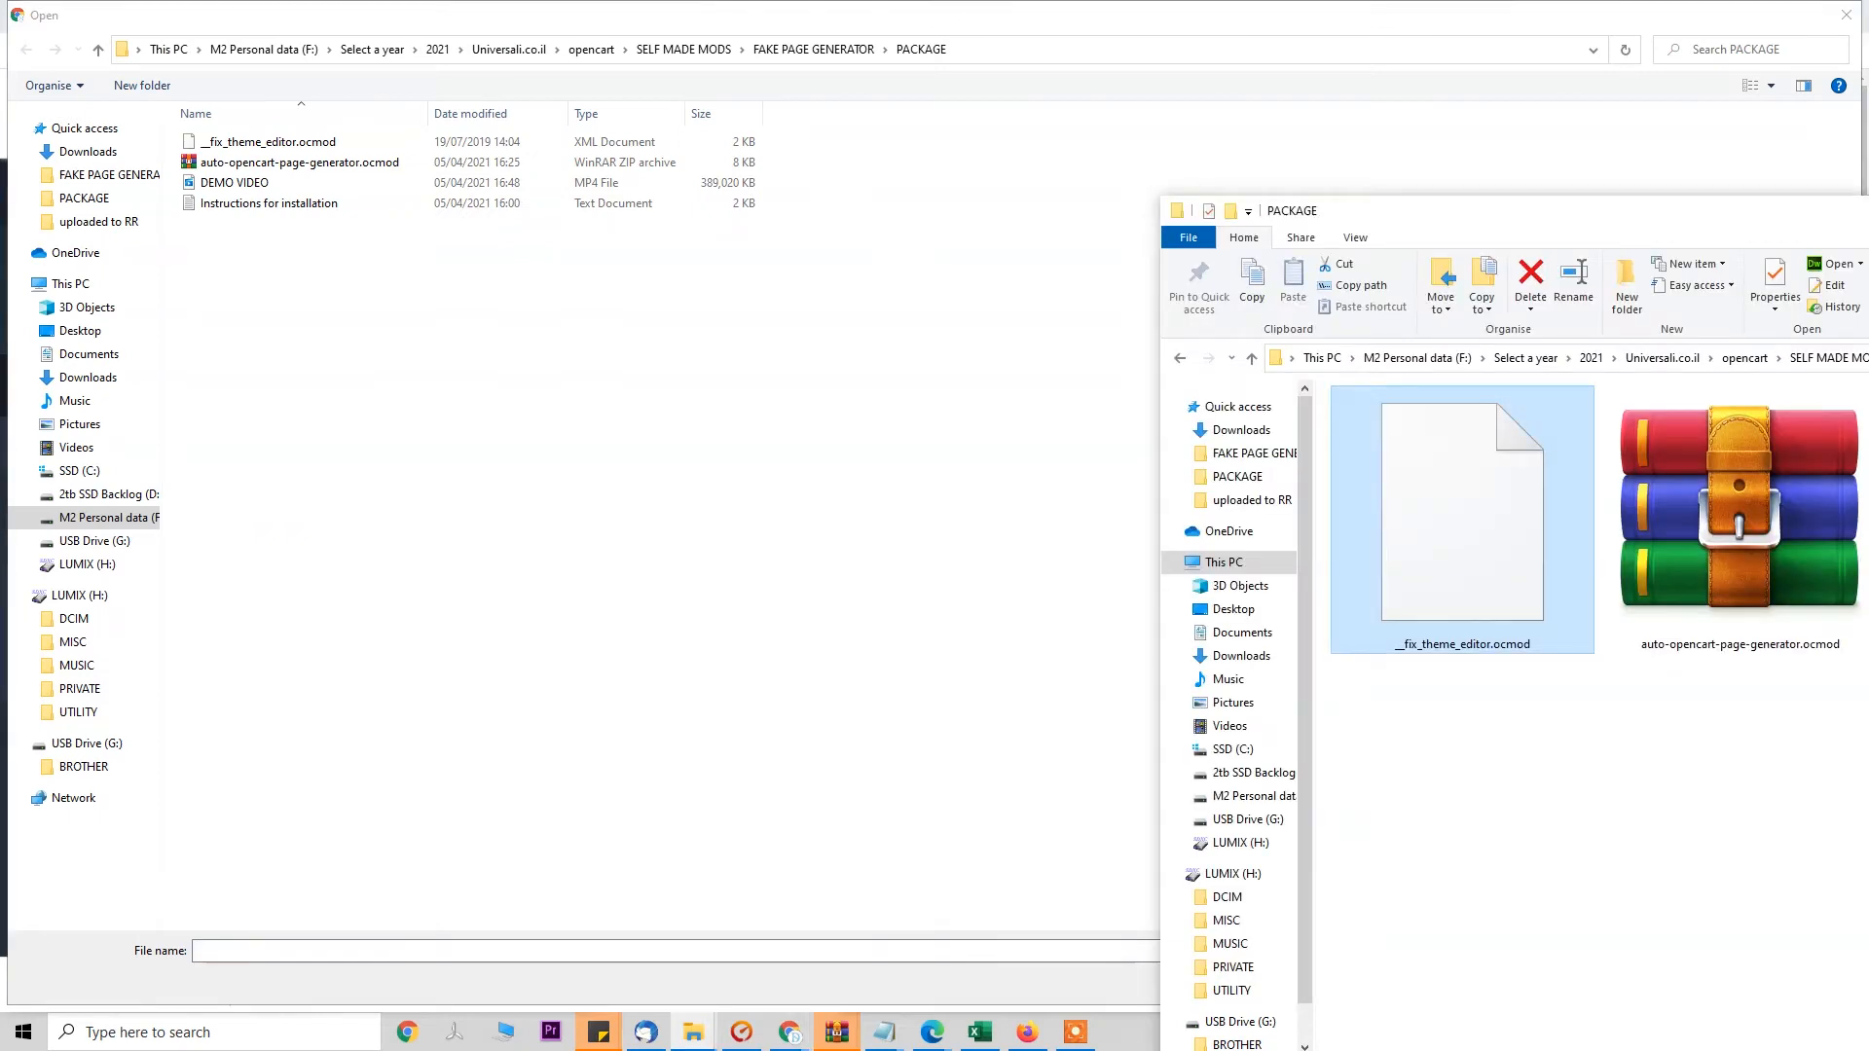
pyautogui.moveTo(1490, 205); pyautogui.dragTo(577, 196)
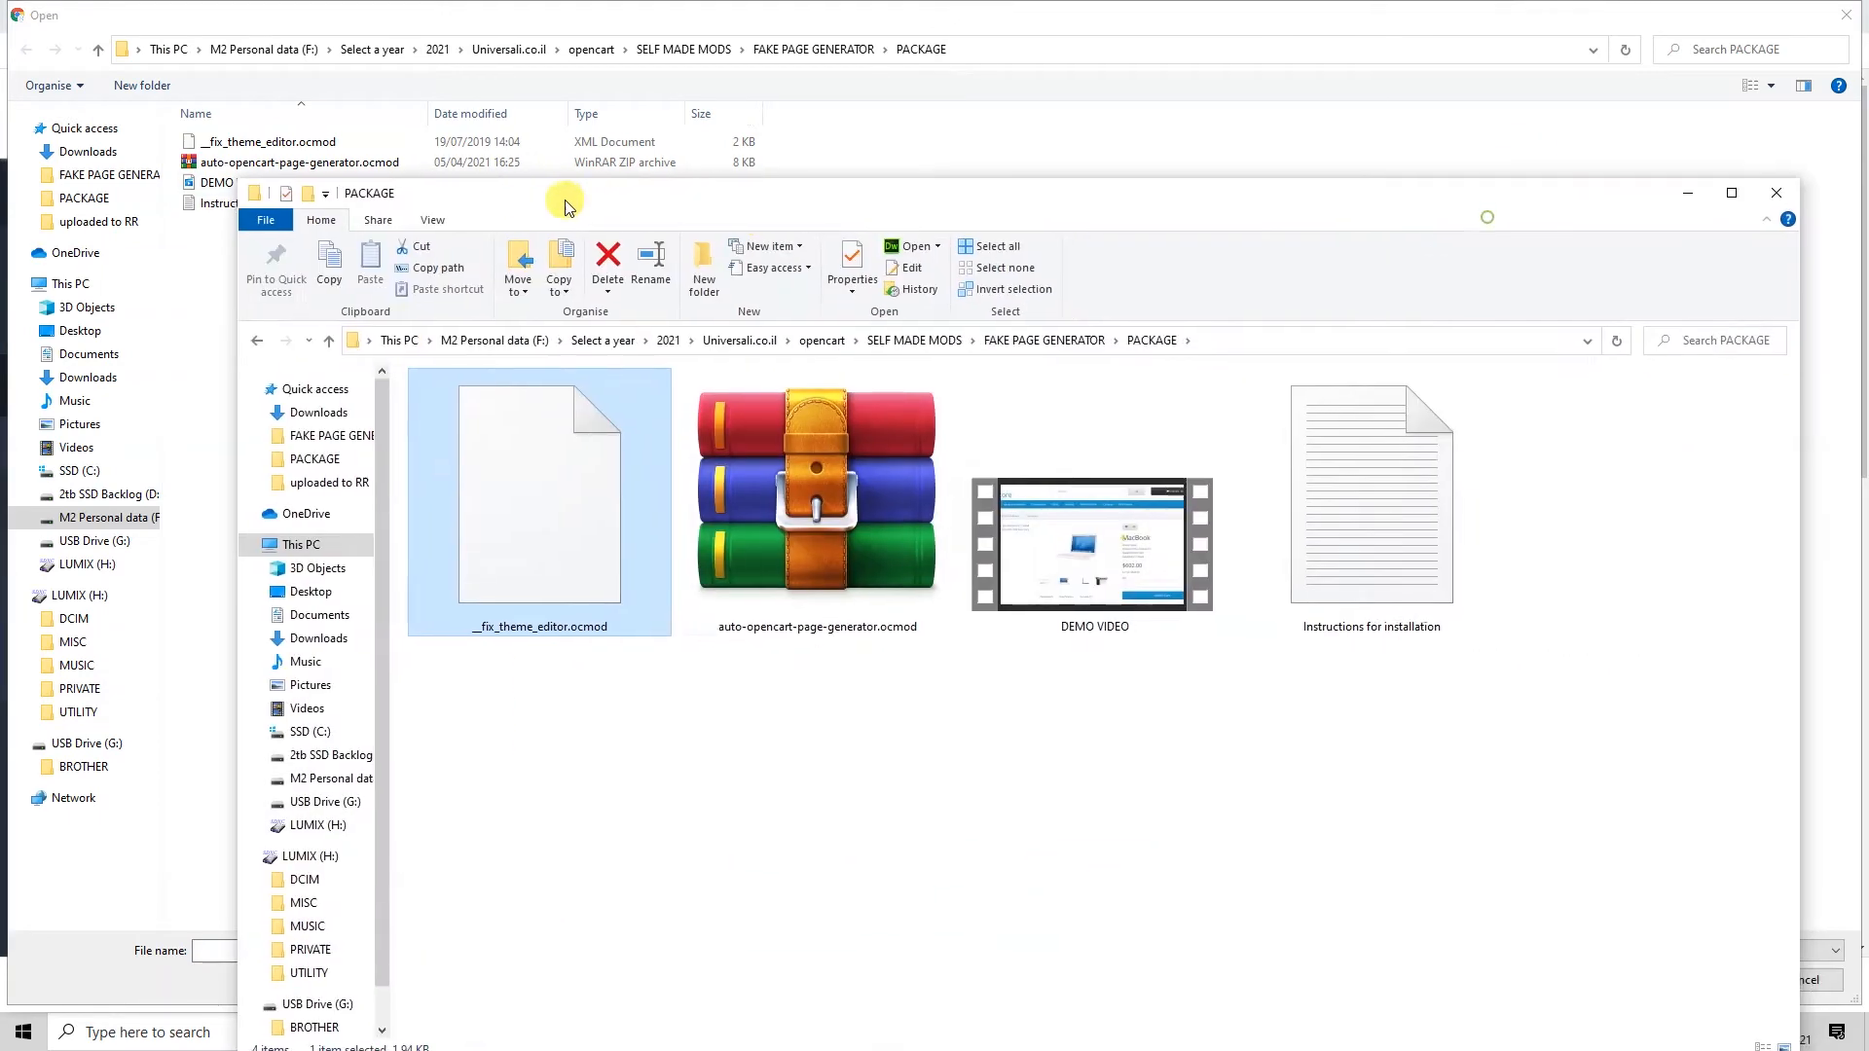
pyautogui.click(725, 519)
pyautogui.click(709, 13)
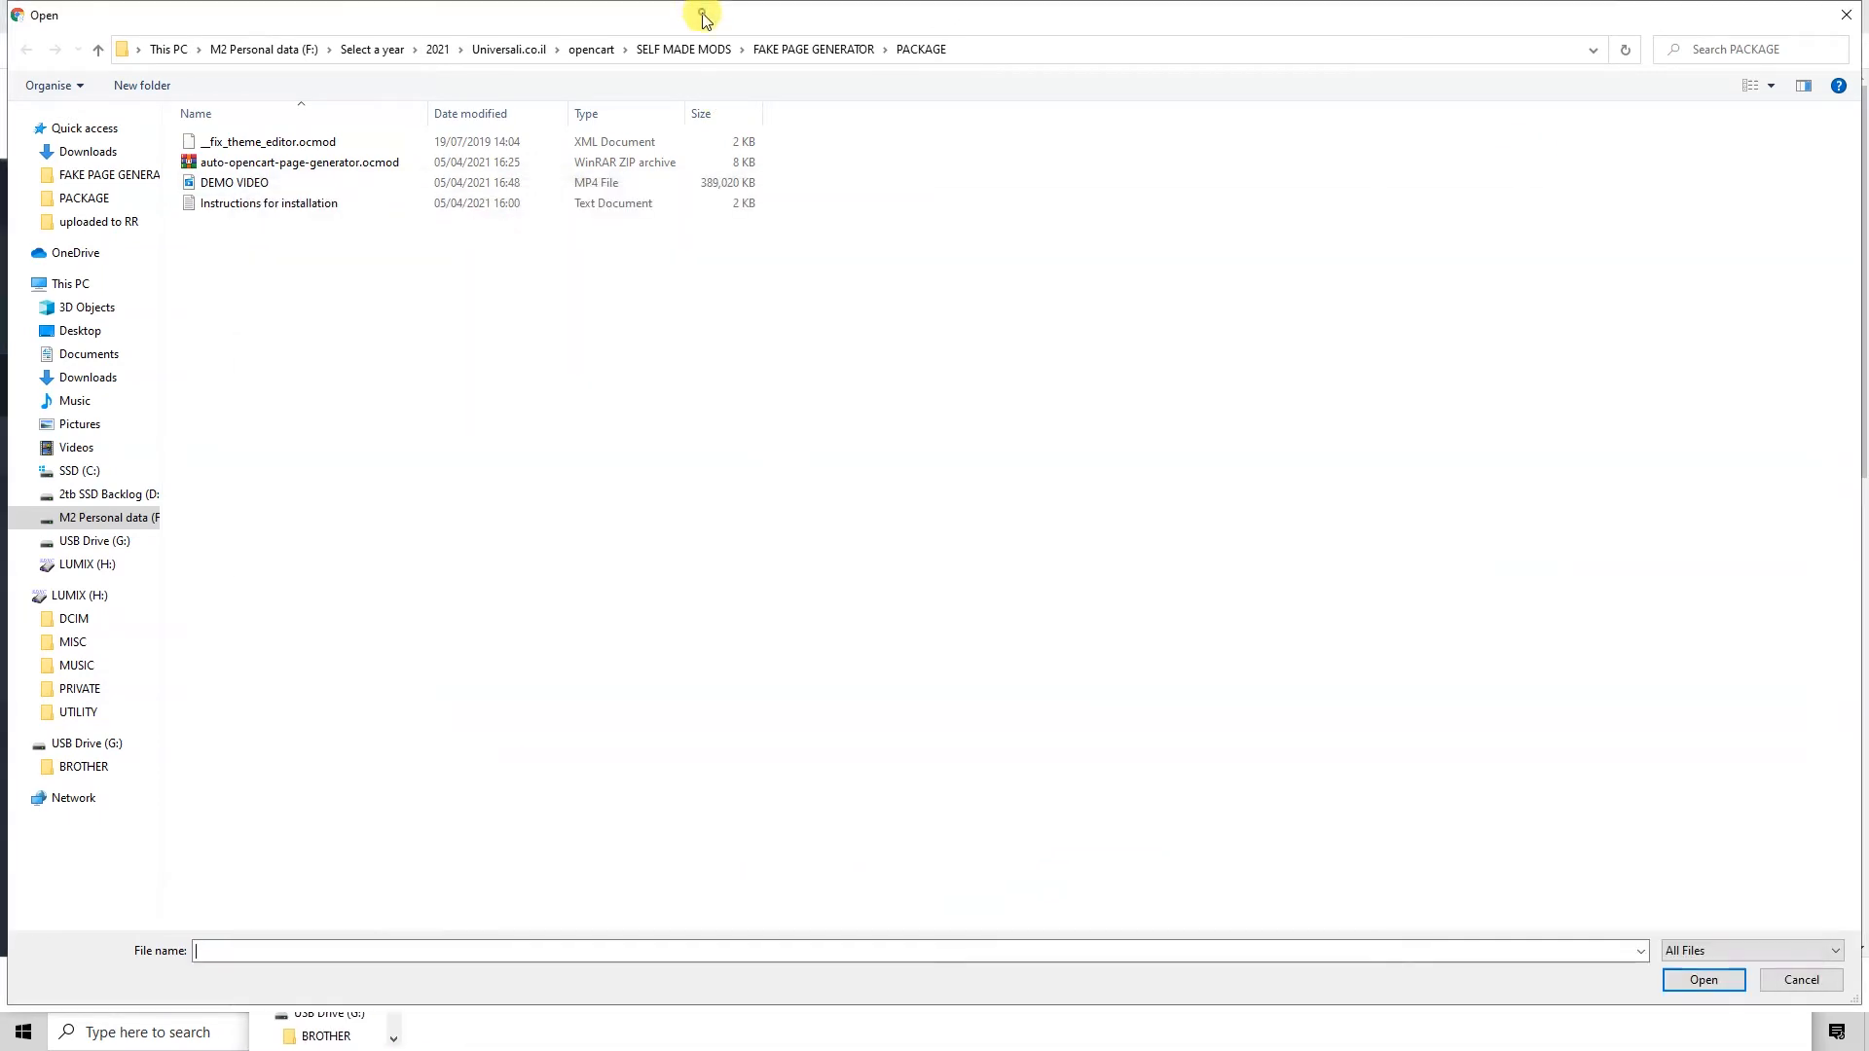
pyautogui.click(260, 164)
pyautogui.doubleClick(260, 167)
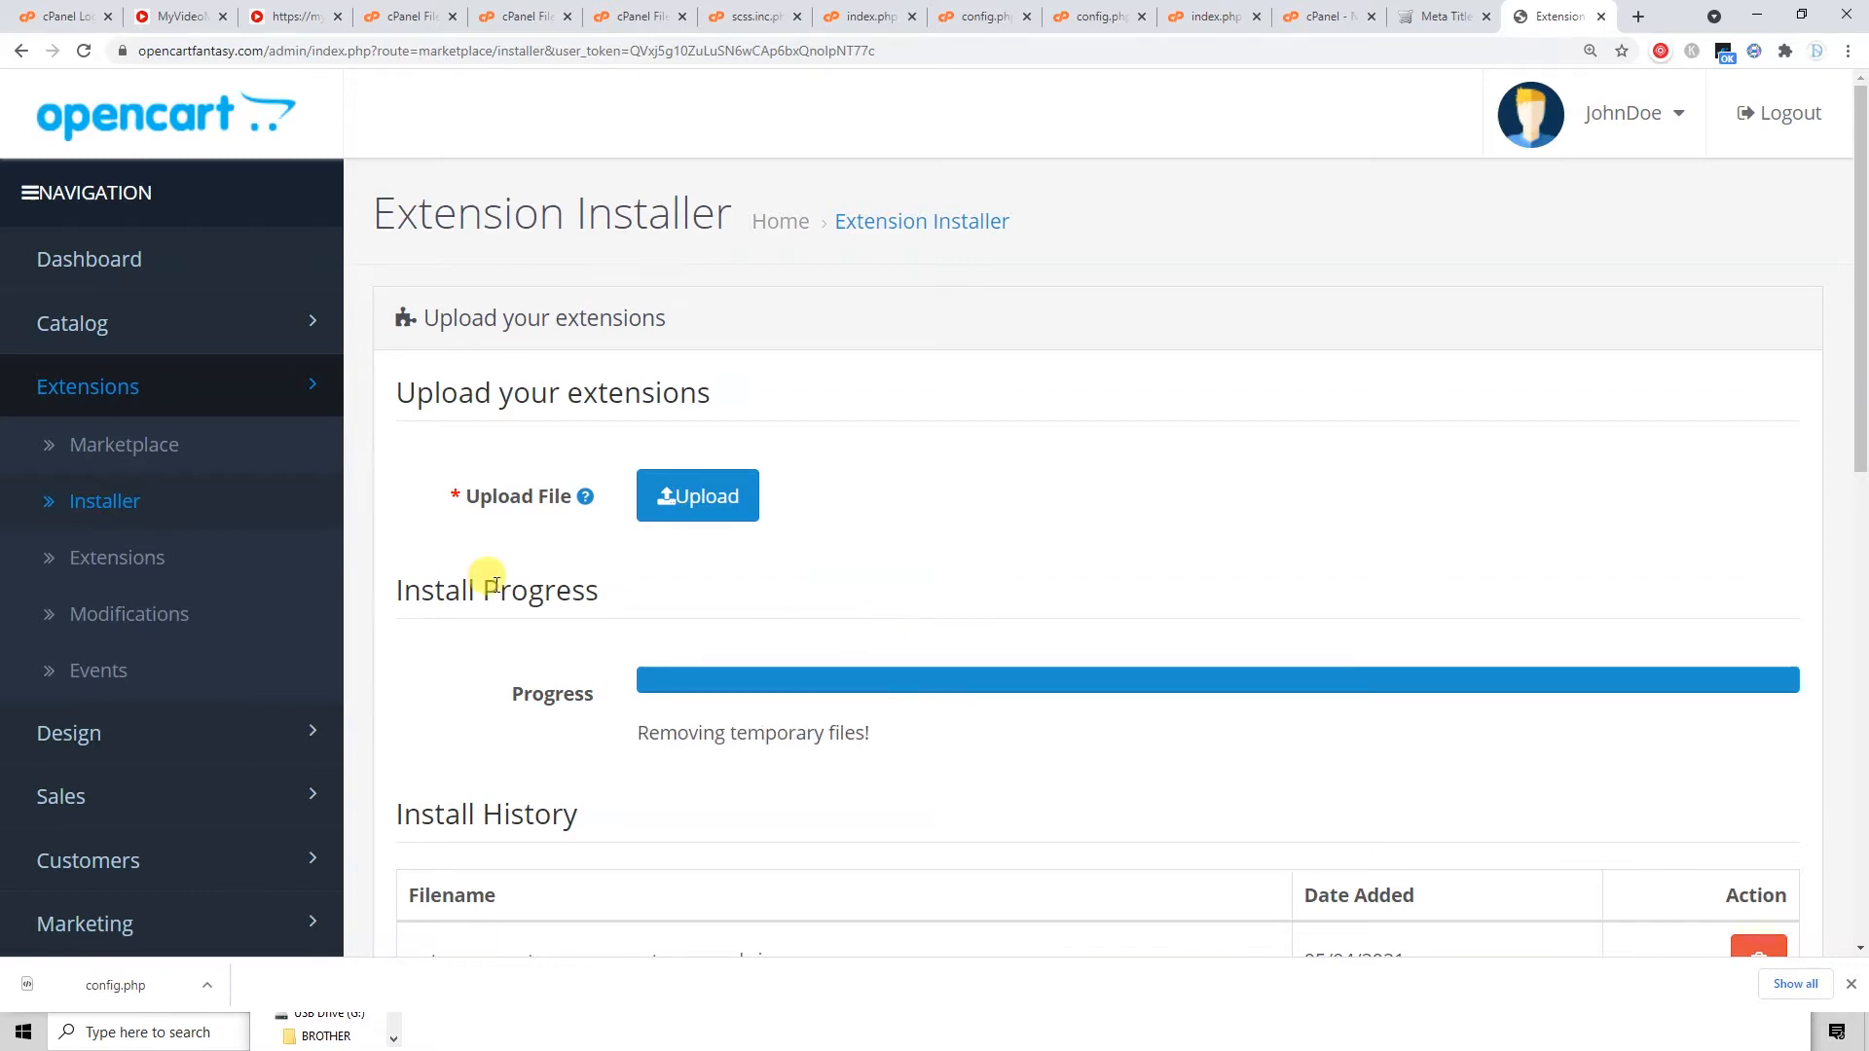
# Refresh the modification cache from the modification list and open the list of extensions.
pyautogui.click(238, 611)
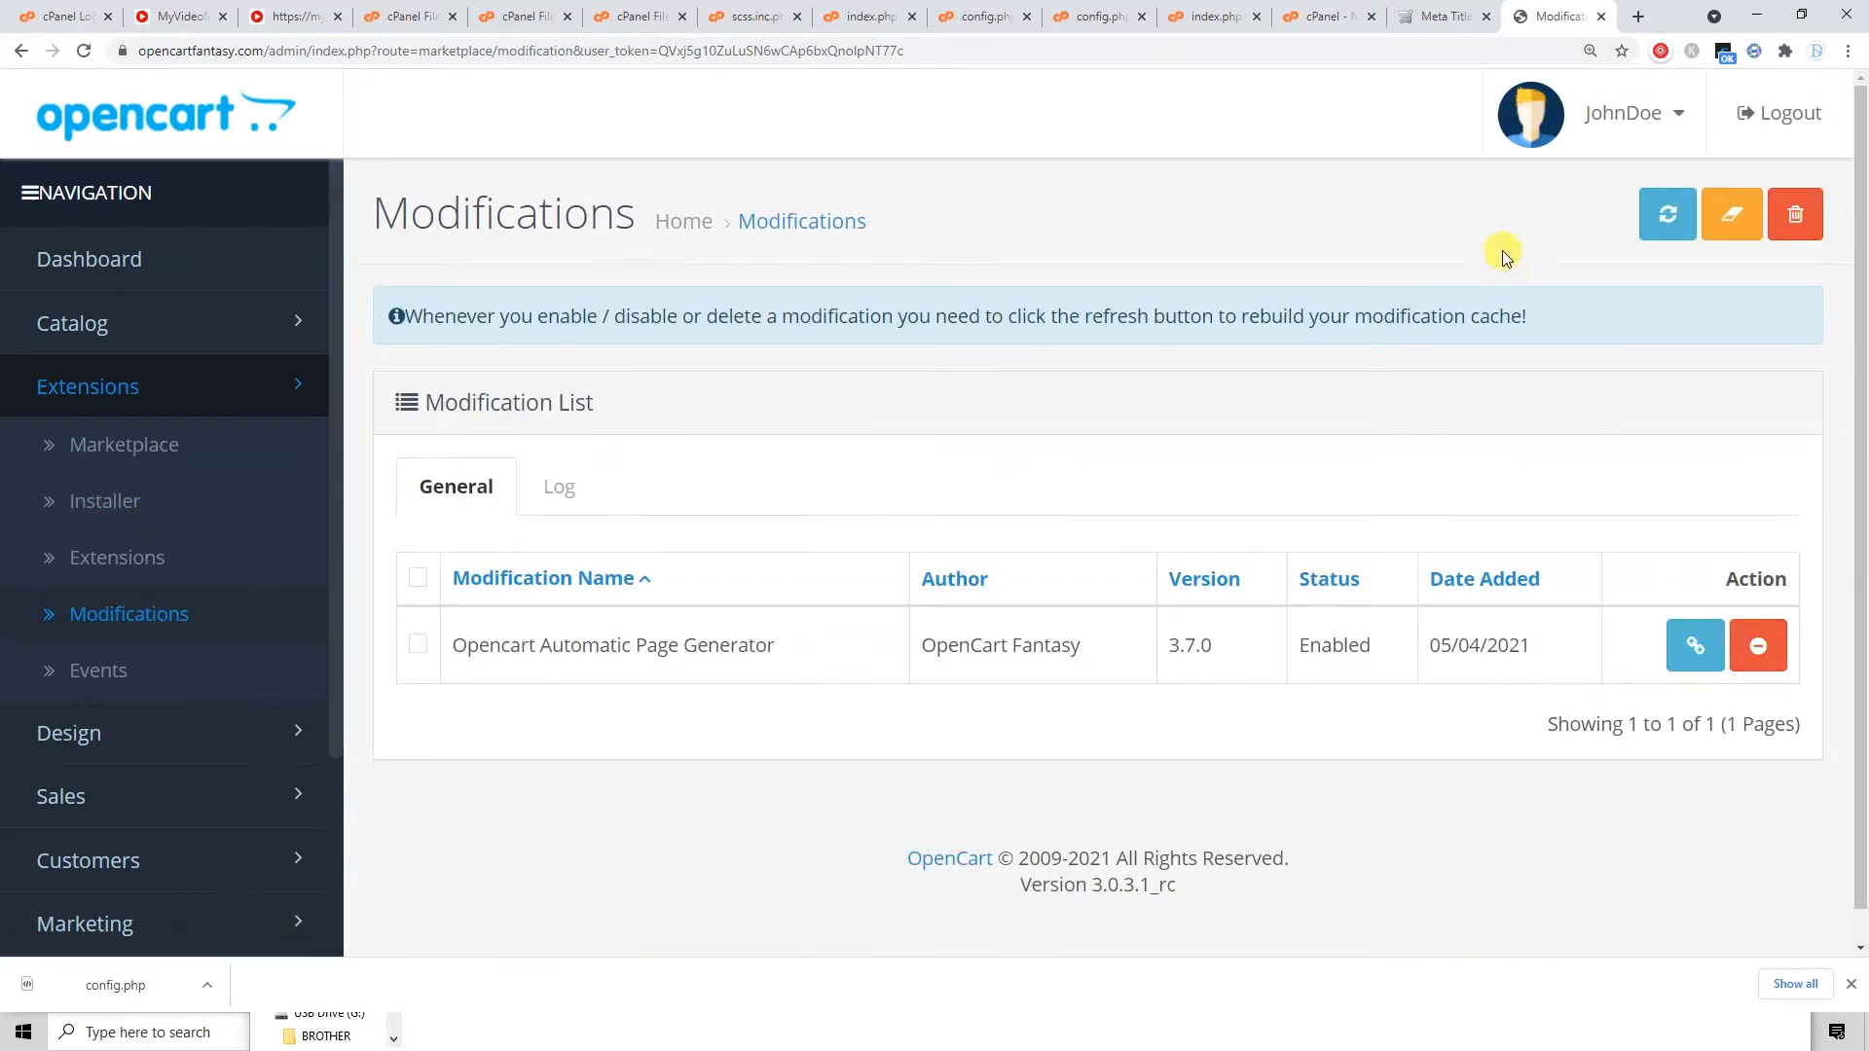
pyautogui.click(1661, 226)
pyautogui.click(184, 557)
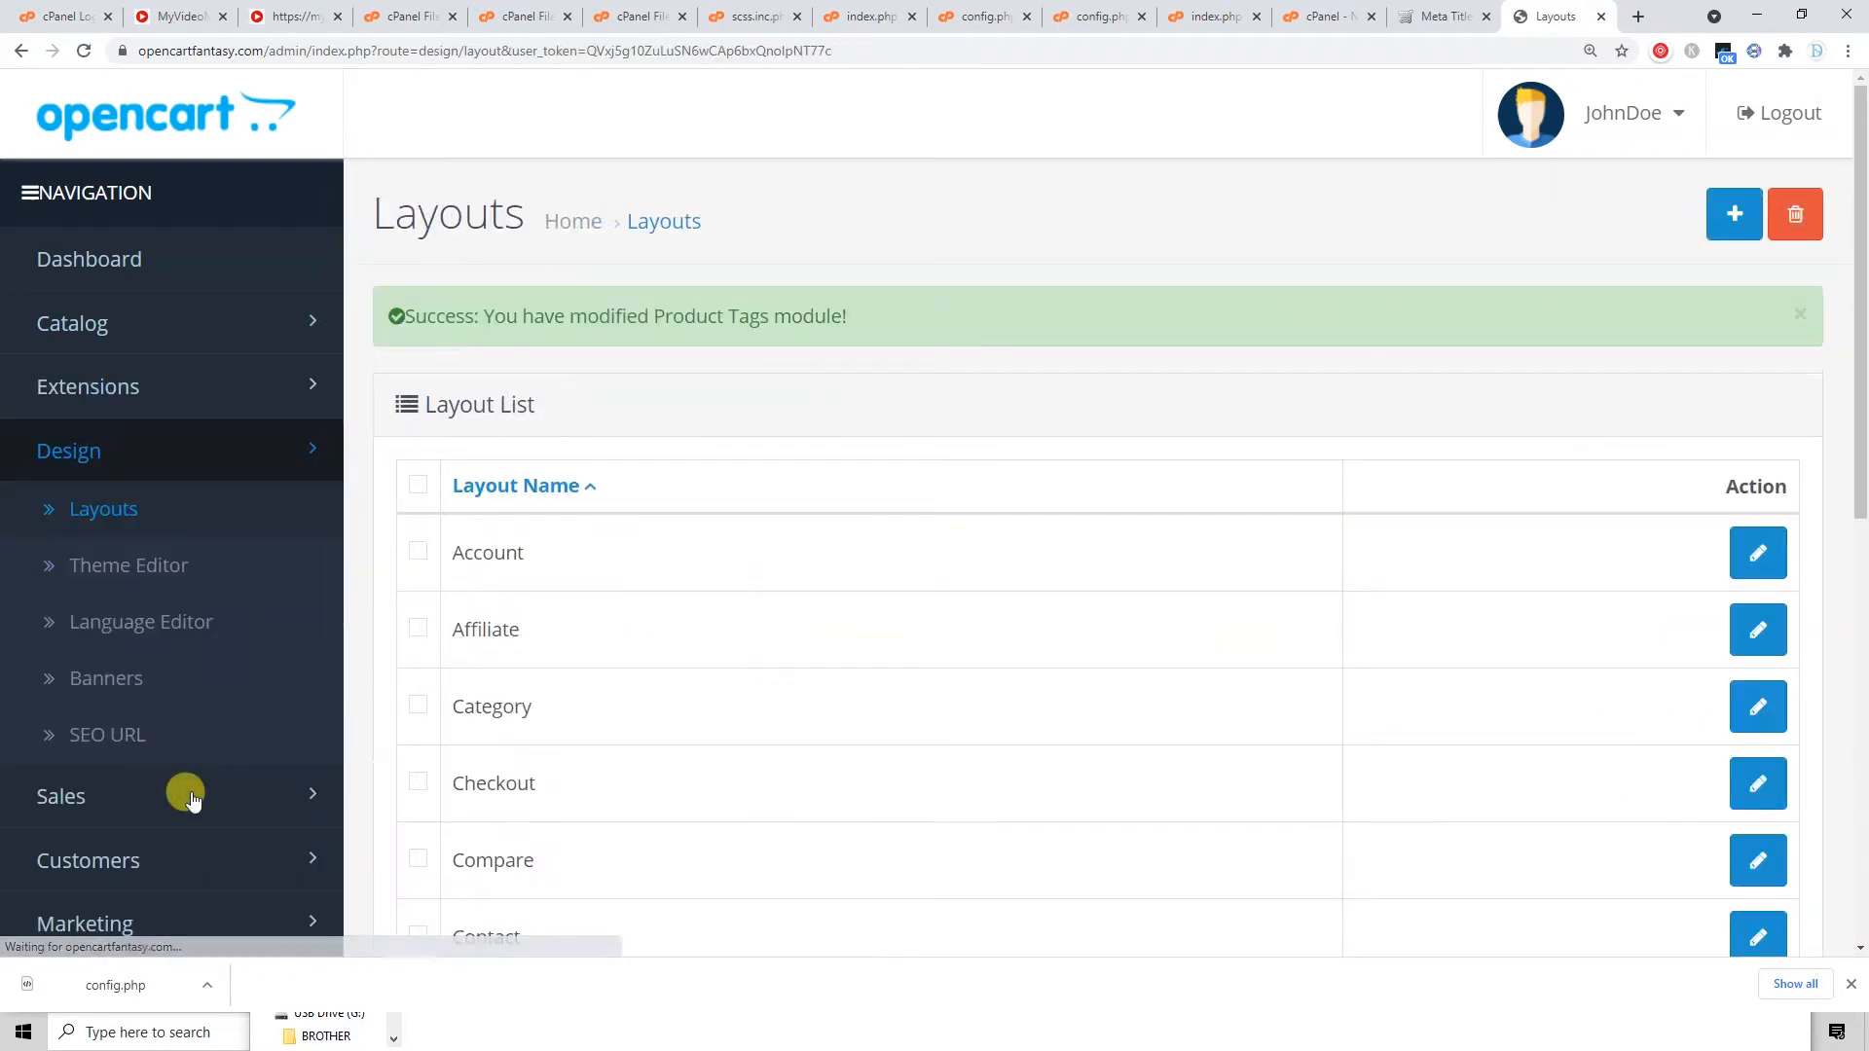
# Open the Product layout for editing and remove both Product Tags modules from Content Bottom.
pyautogui.scroll(-5, 1109, 721)
pyautogui.scroll(-2, 1101, 711)
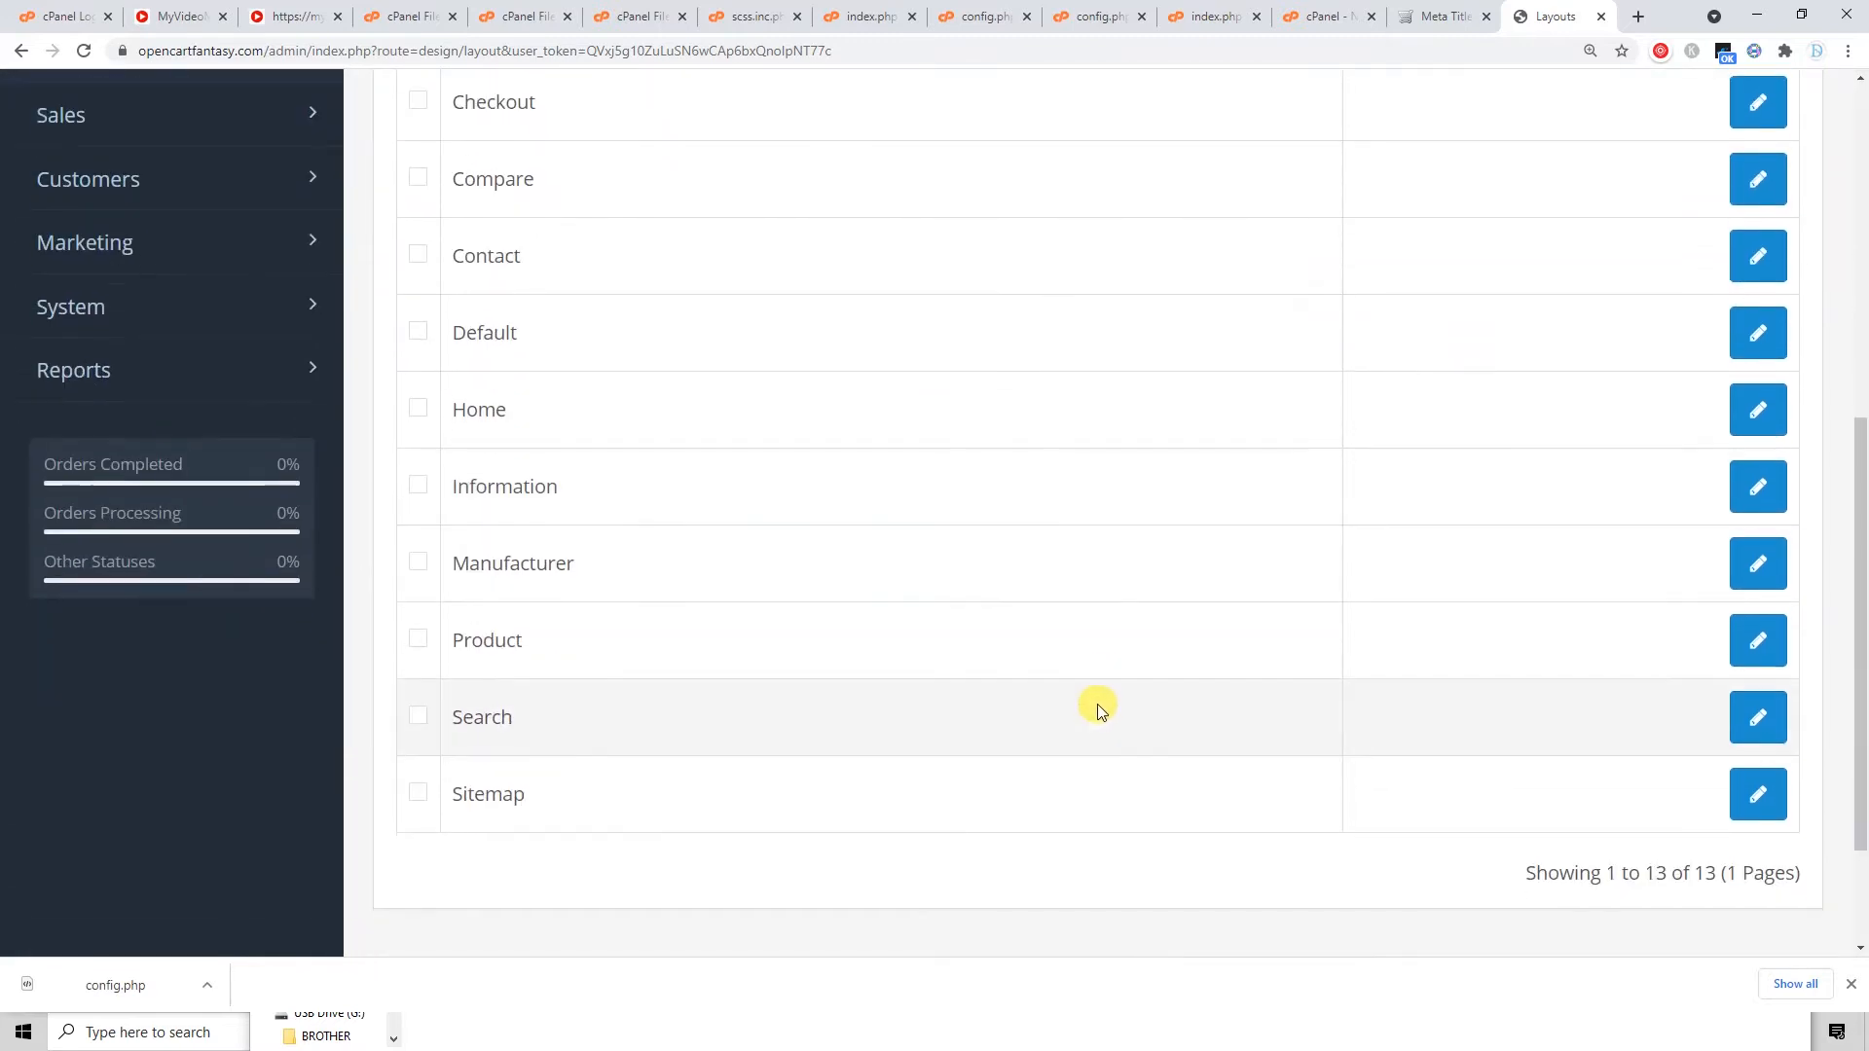
pyautogui.click(1738, 646)
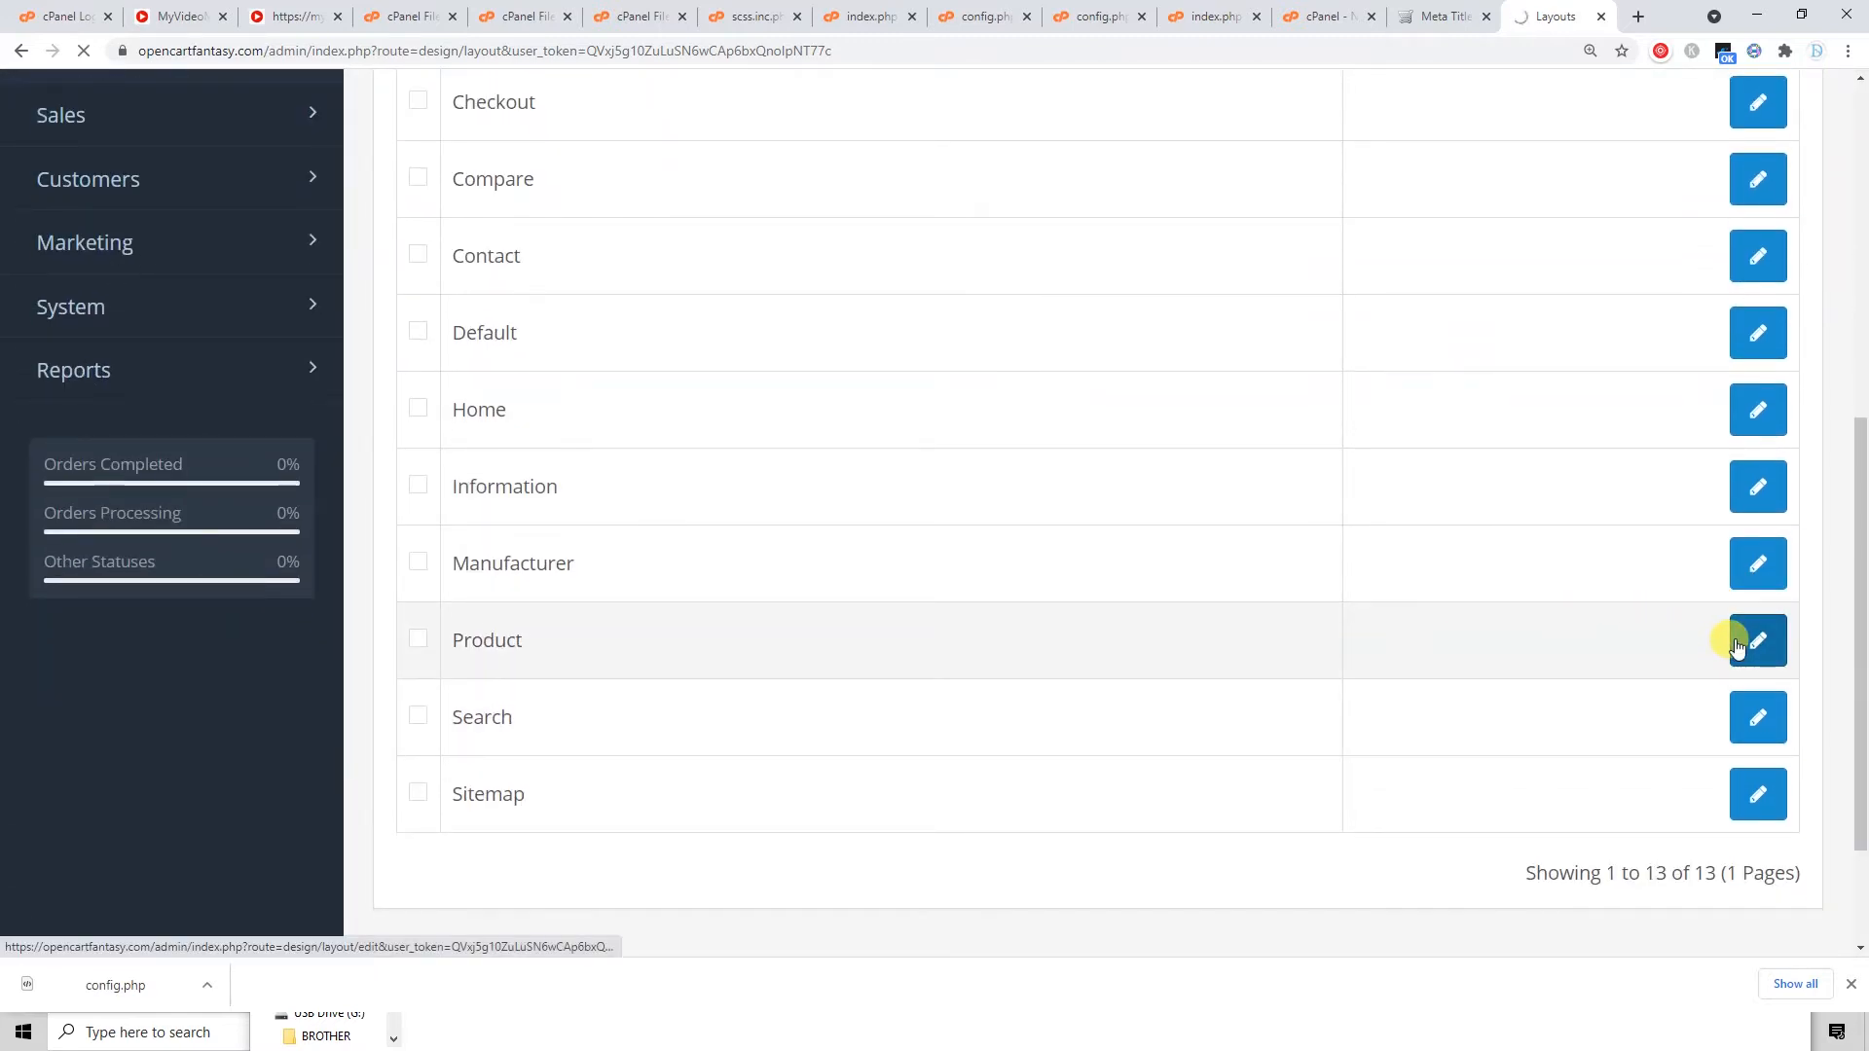
pyautogui.scroll(-8, 1760, 626)
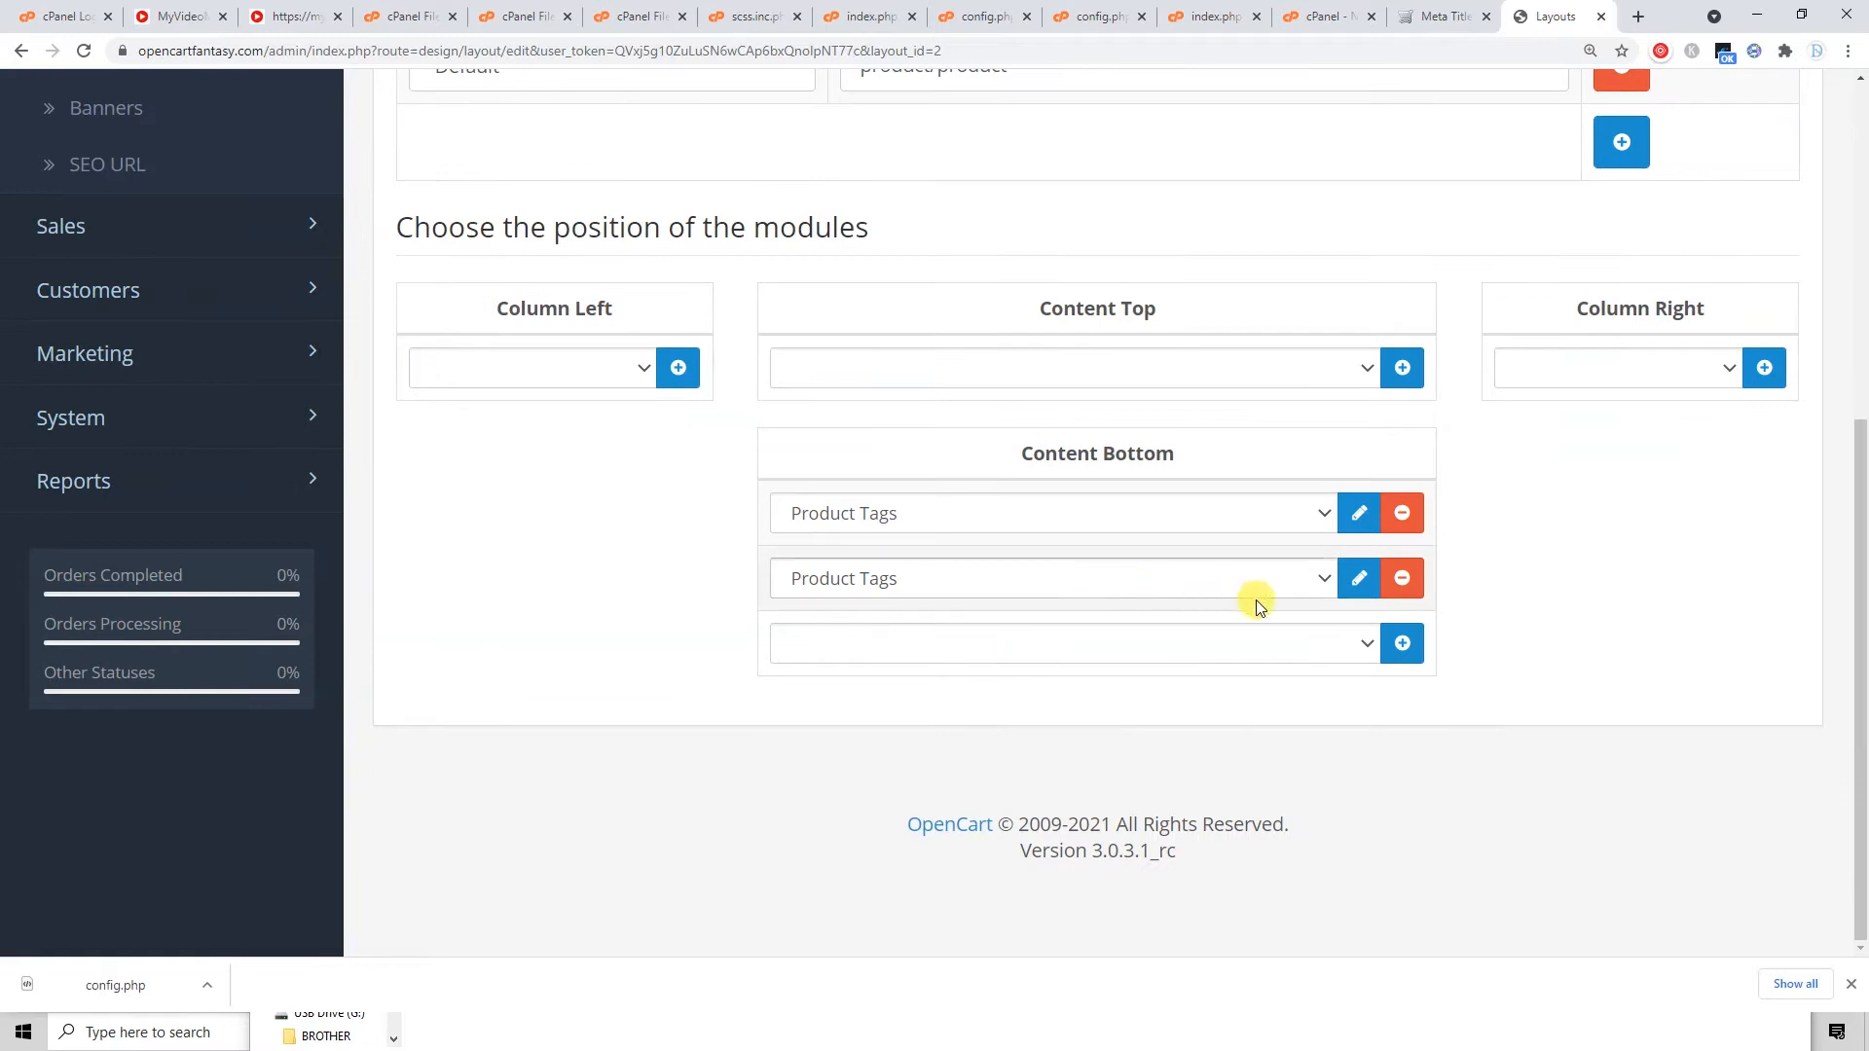
pyautogui.click(1400, 578)
pyautogui.click(1403, 575)
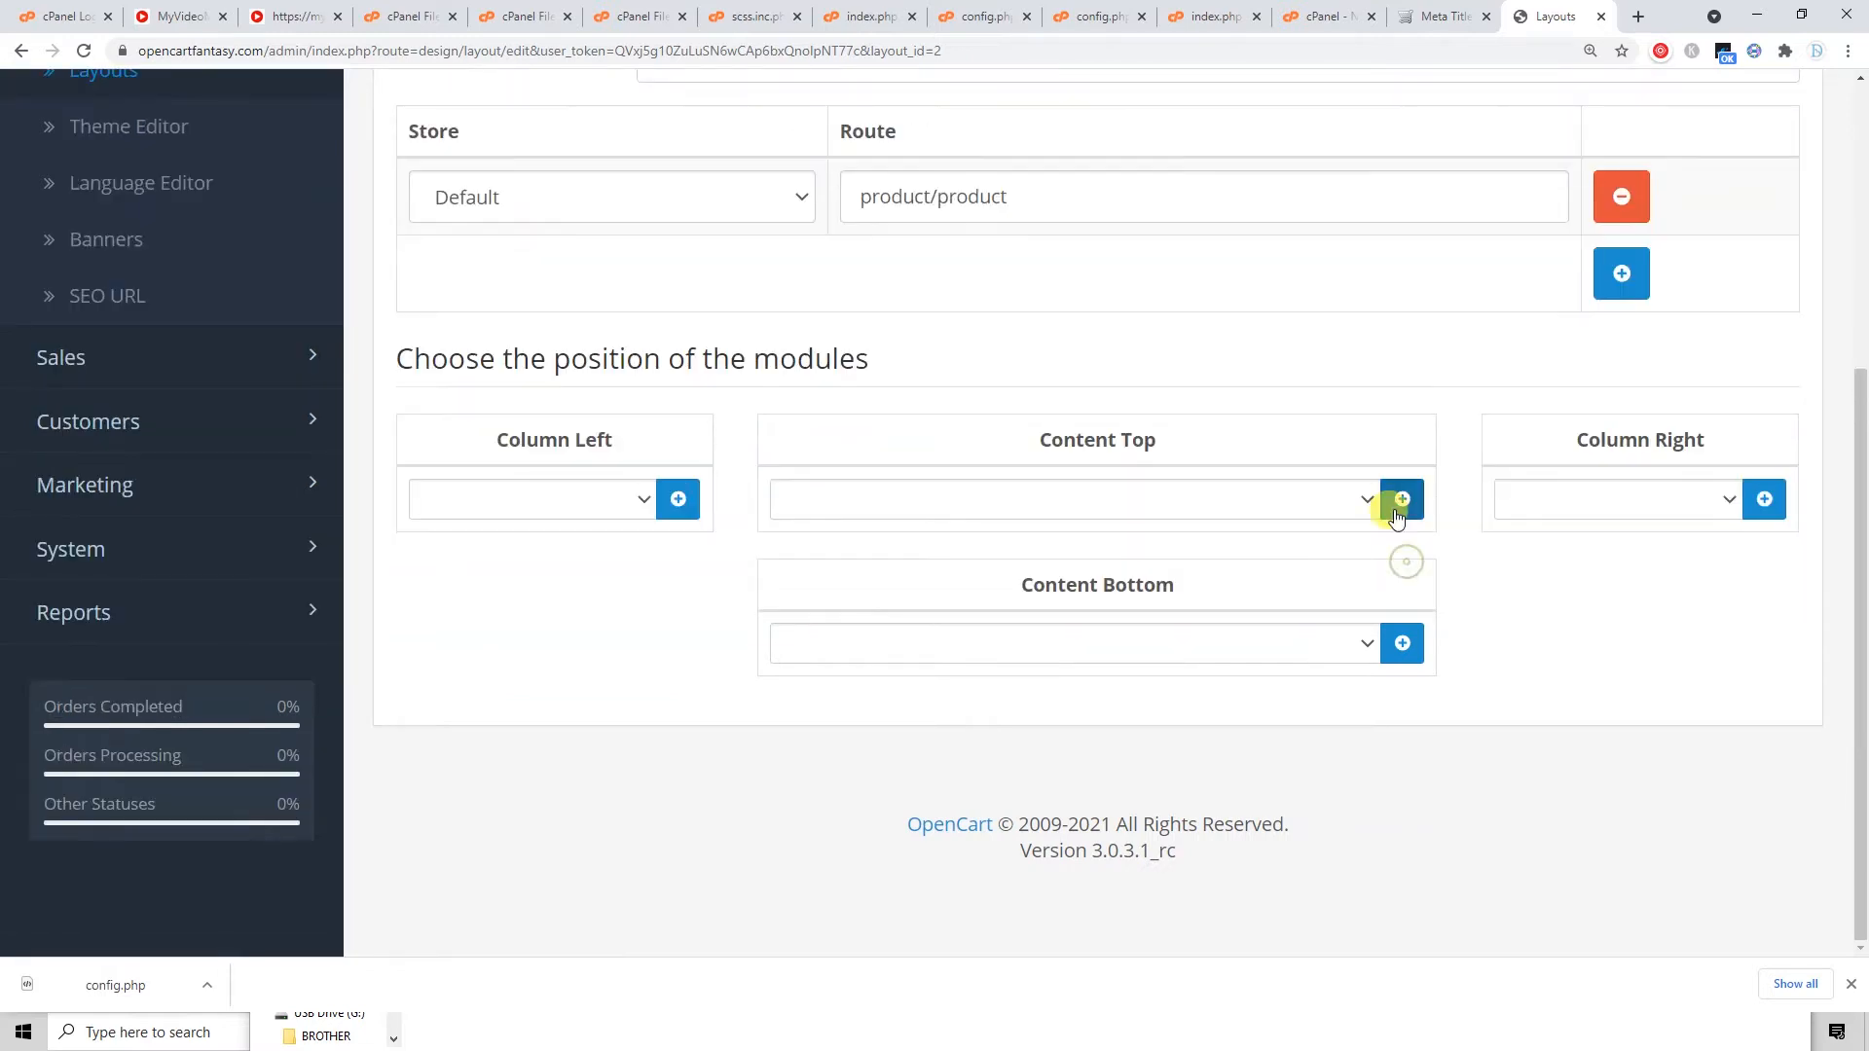
# Add a Product Tags module to Content Bottom of the Product layout and save the layout.
pyautogui.click(1223, 644)
pyautogui.click(1170, 553)
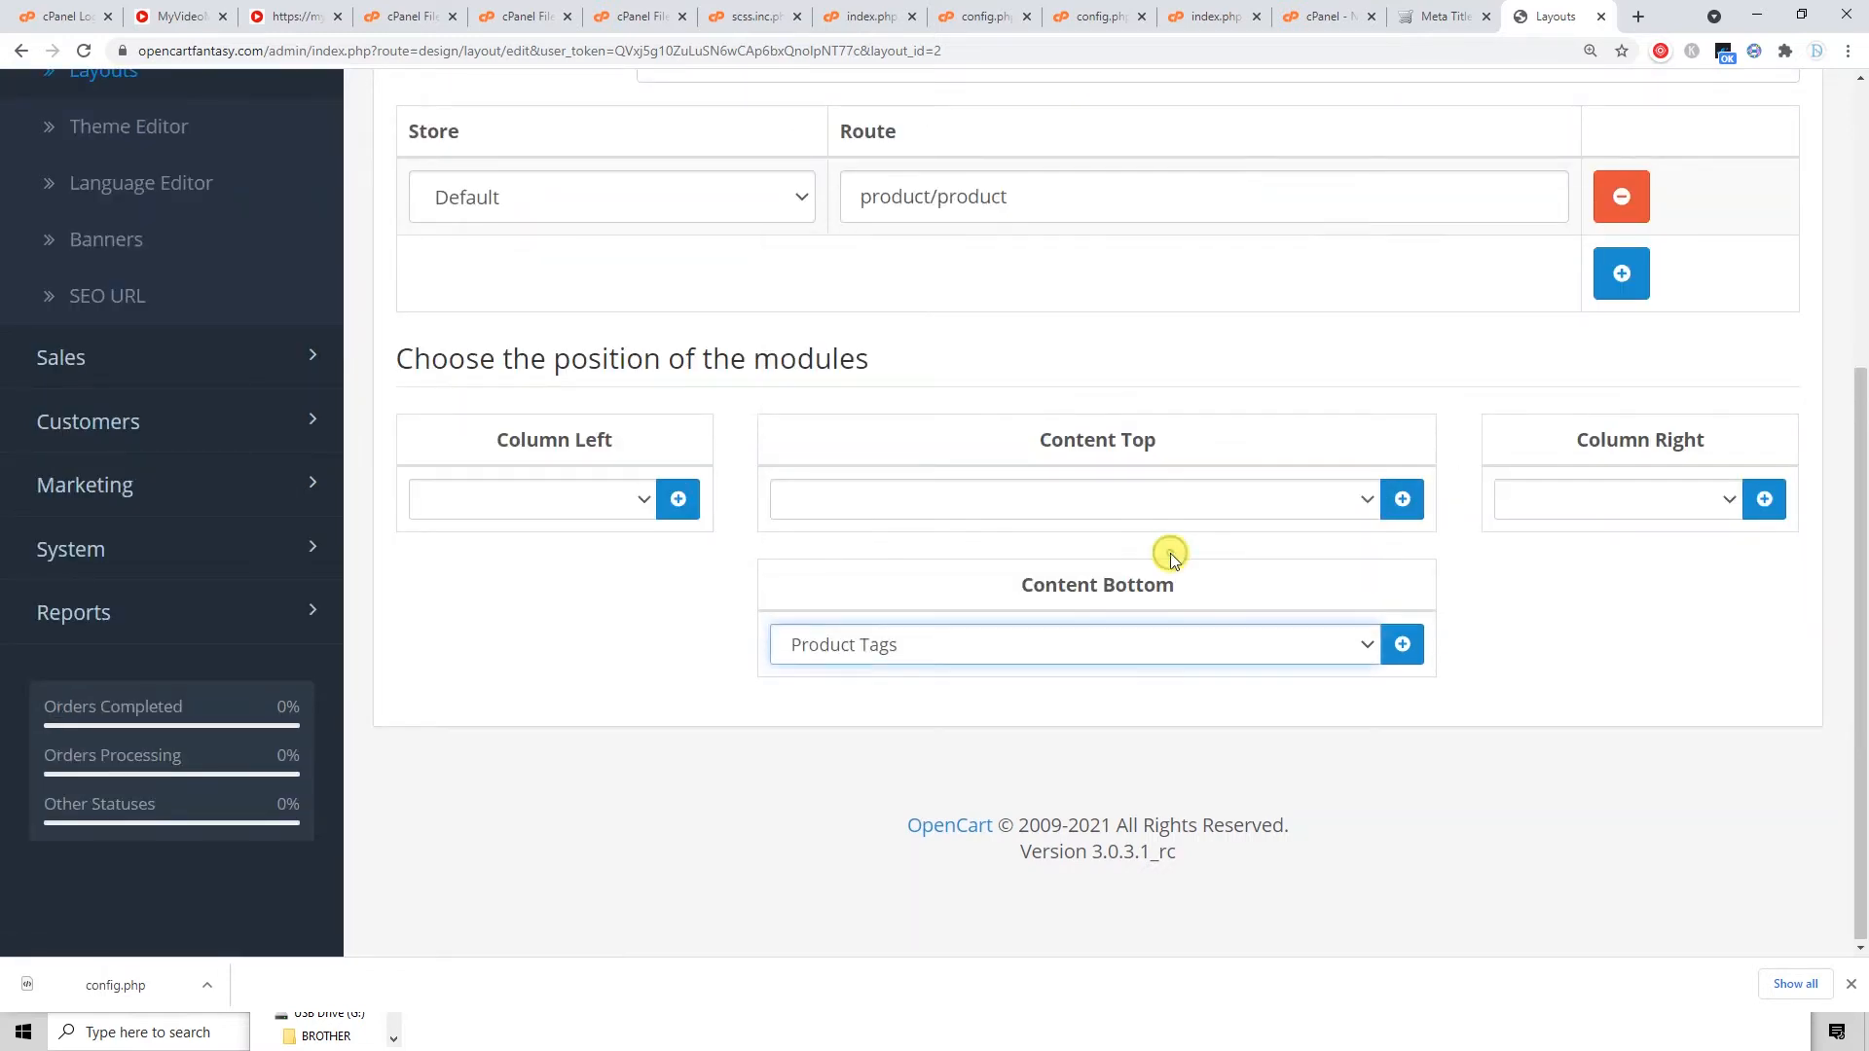
pyautogui.click(1401, 645)
pyautogui.scroll(5, 1572, 574)
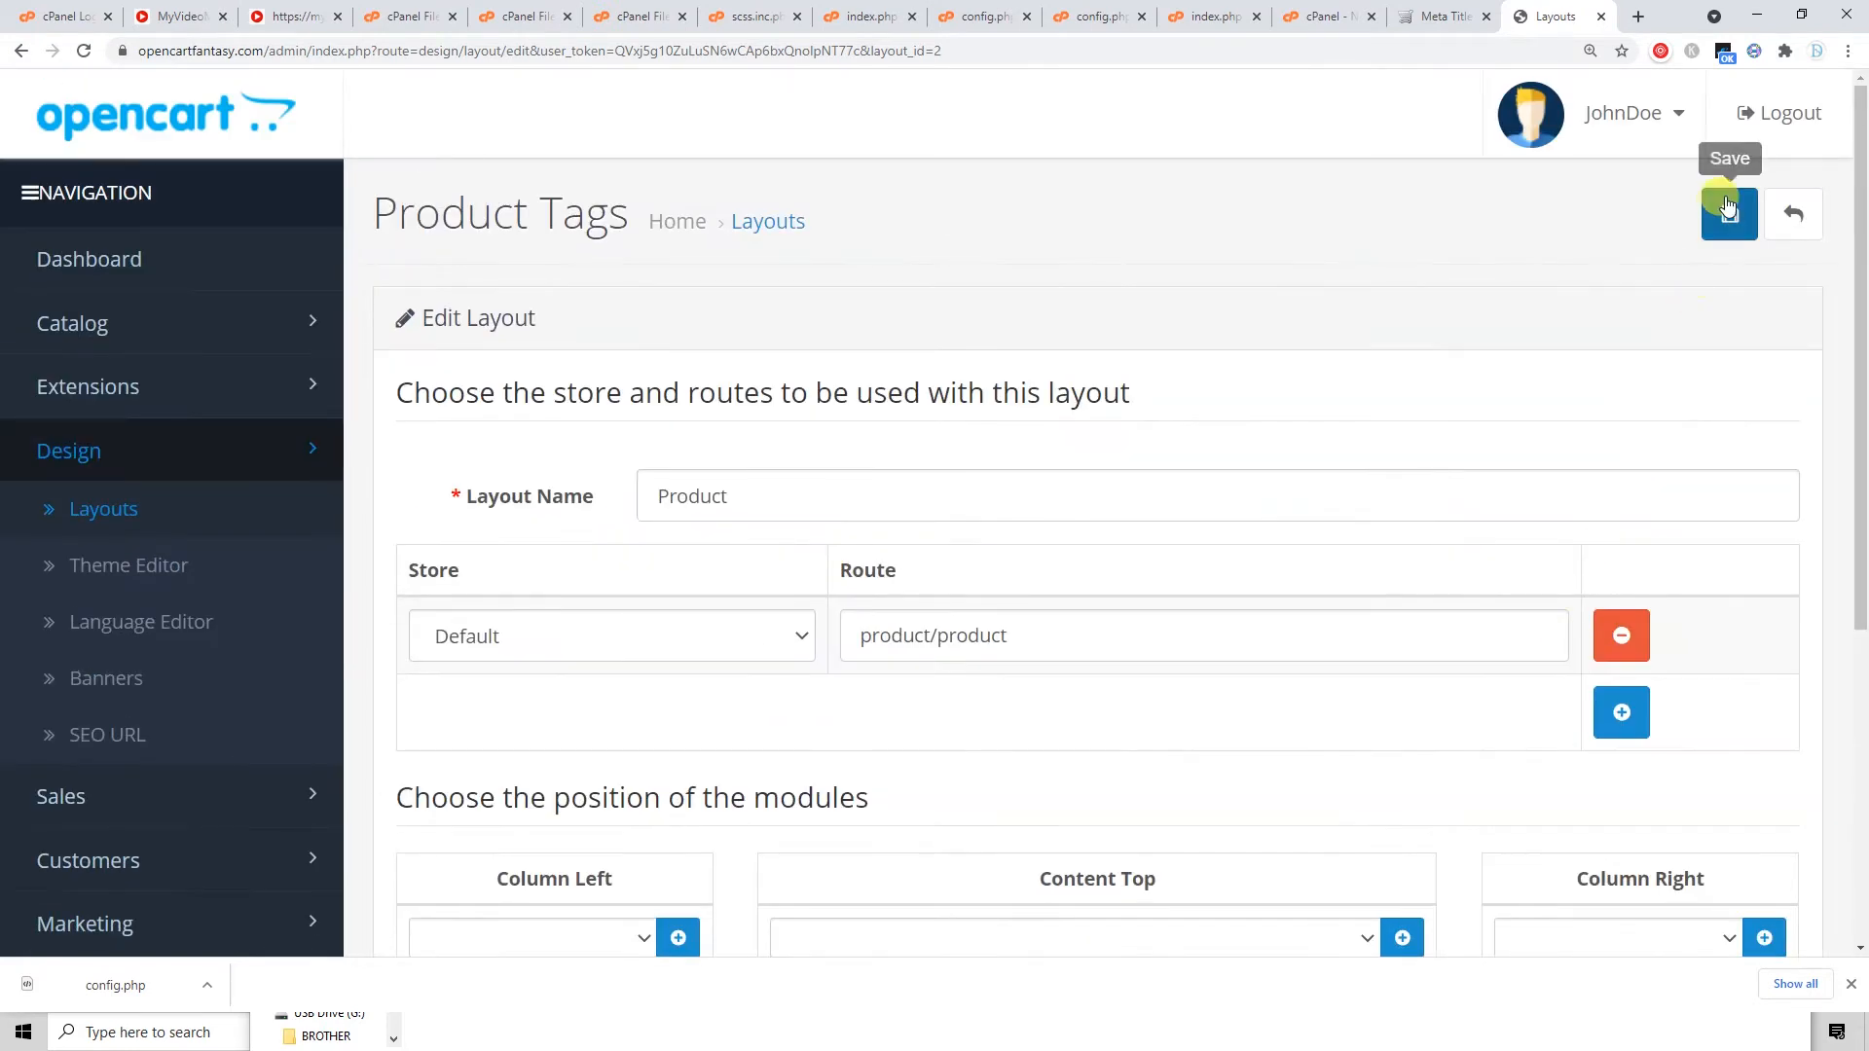
pyautogui.click(1726, 210)
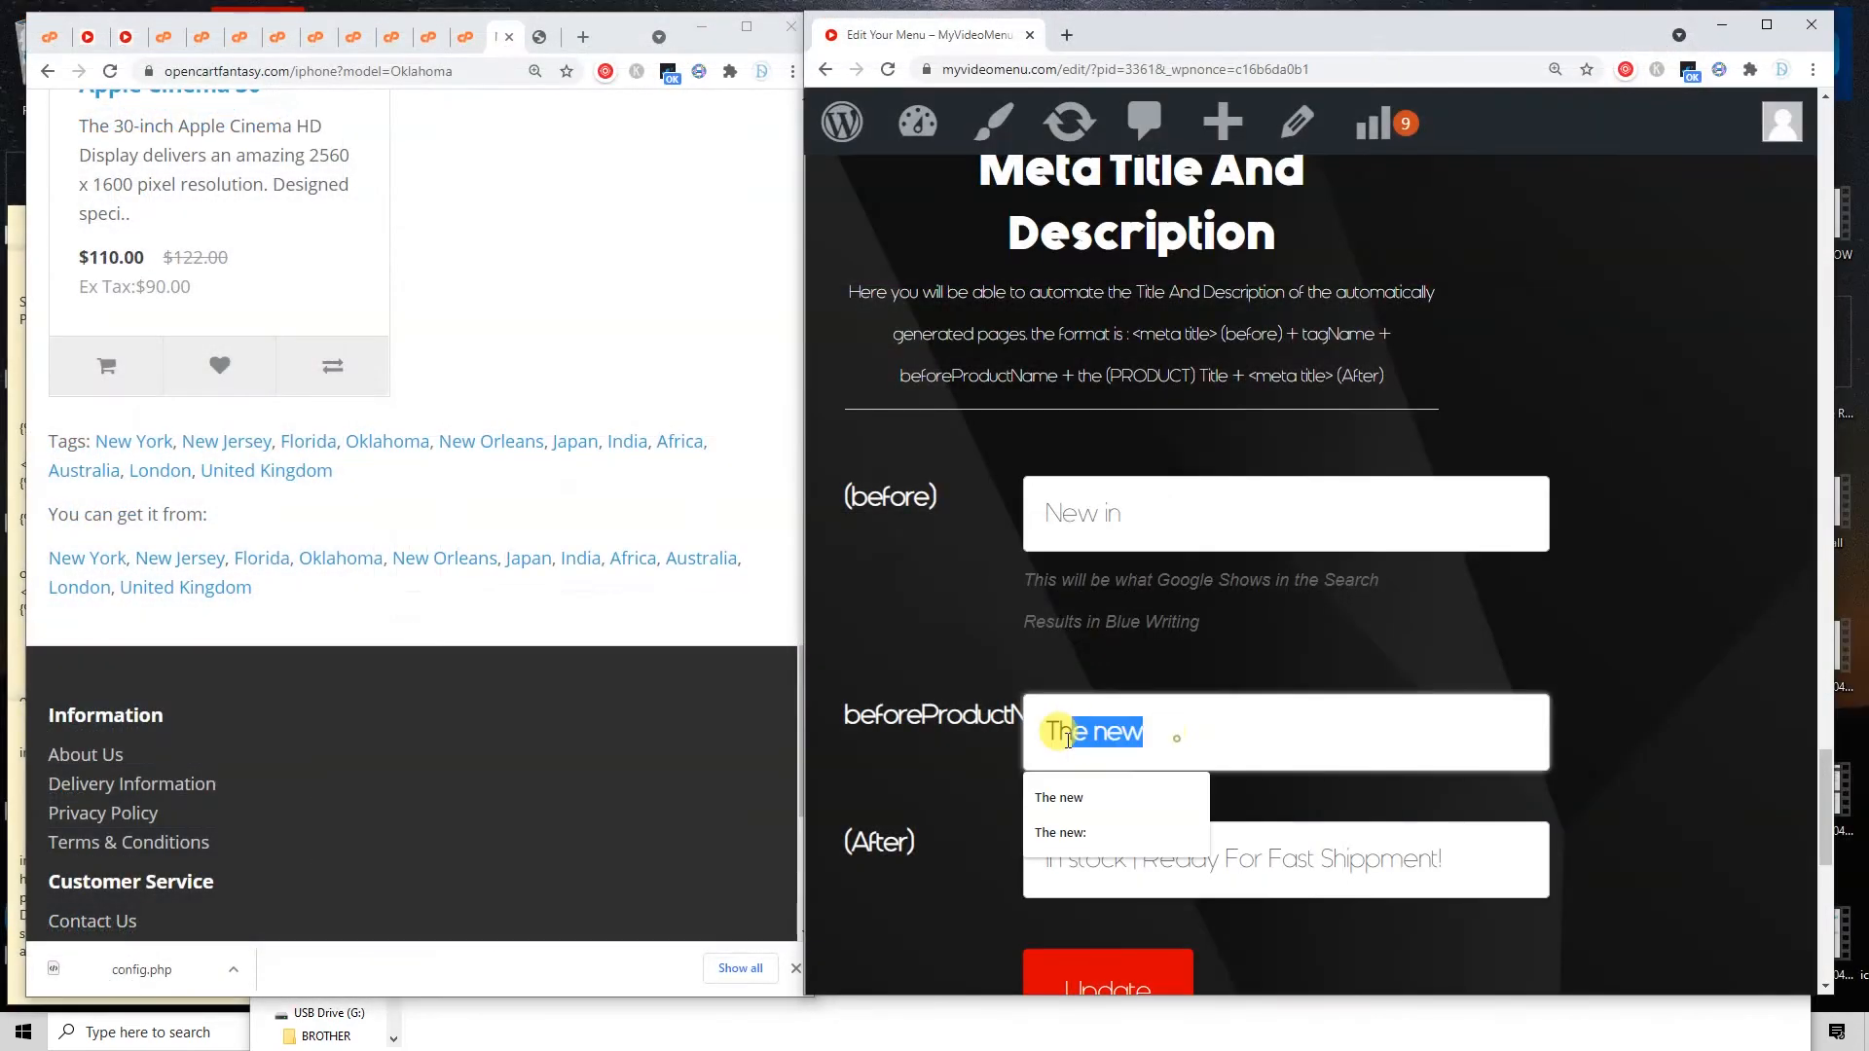
# Examine the (before) meta title text in the page editor and the manufacturer name on the generated New Jersey iPhone page.
pyautogui.click(1160, 516)
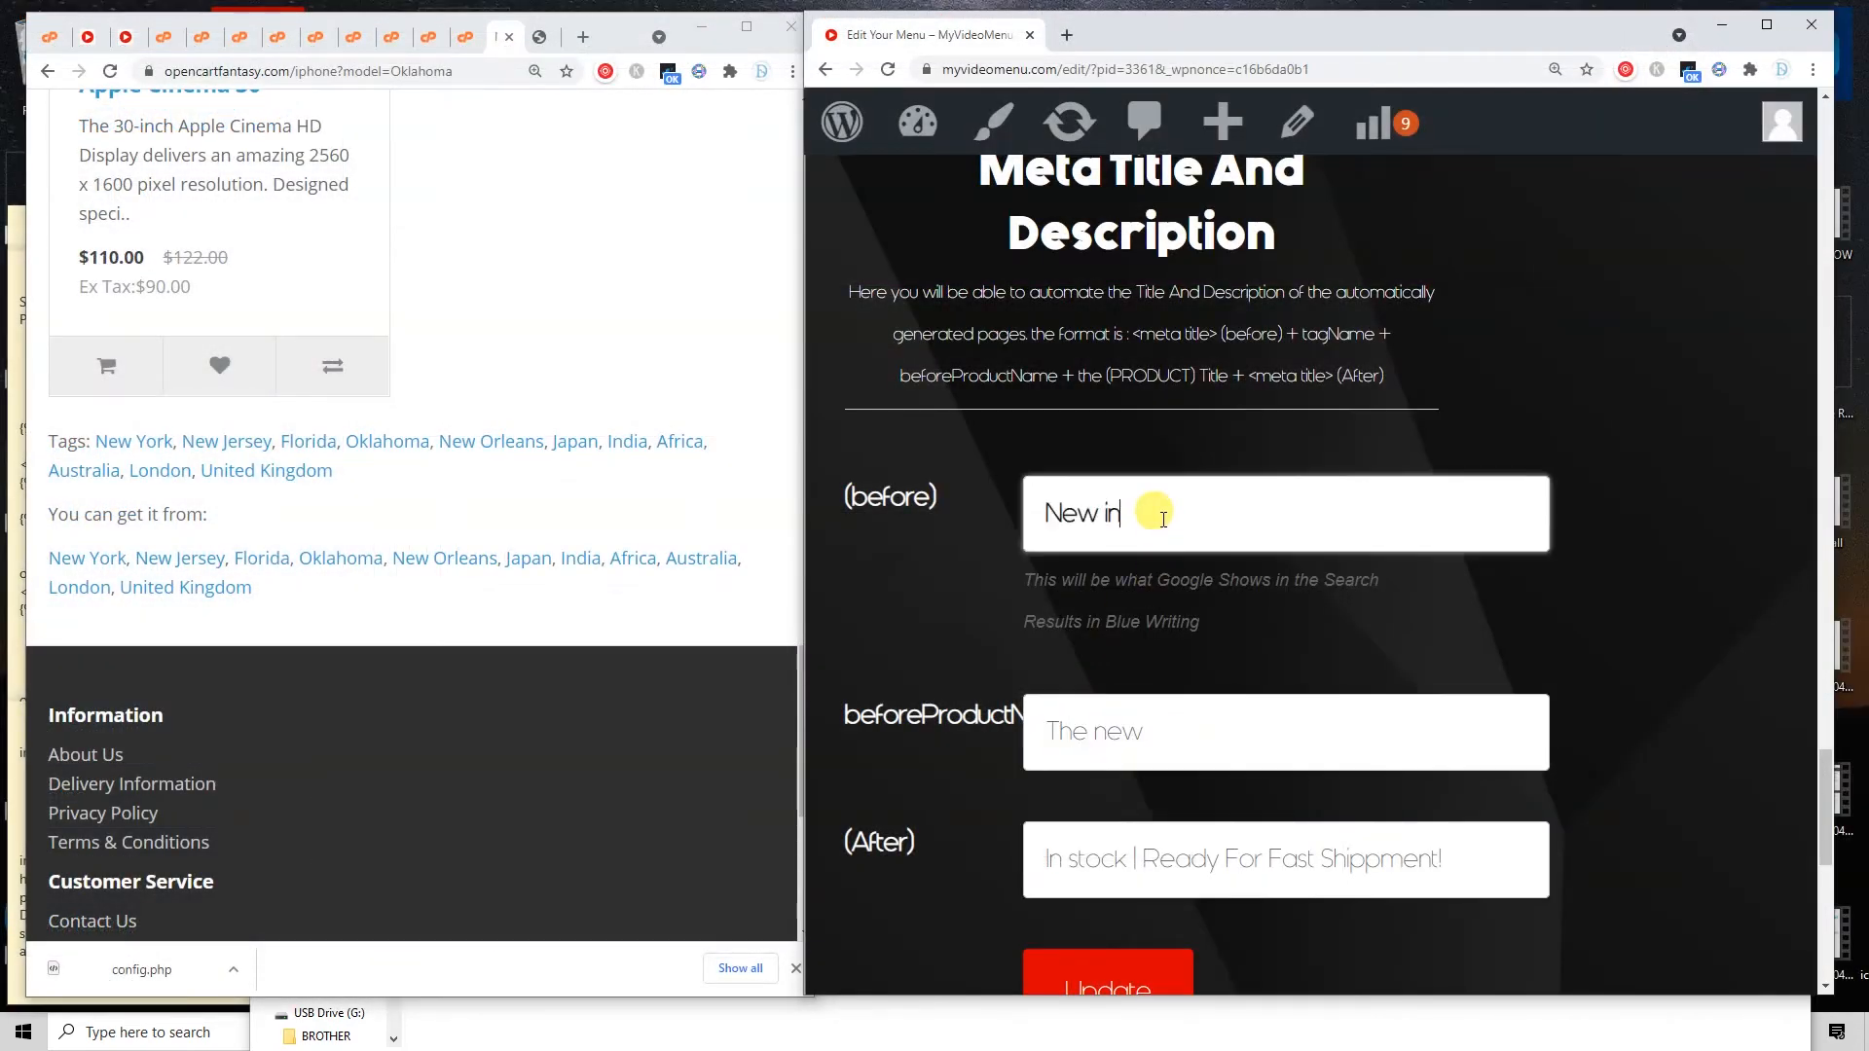
pyautogui.tripleClick(1162, 518)
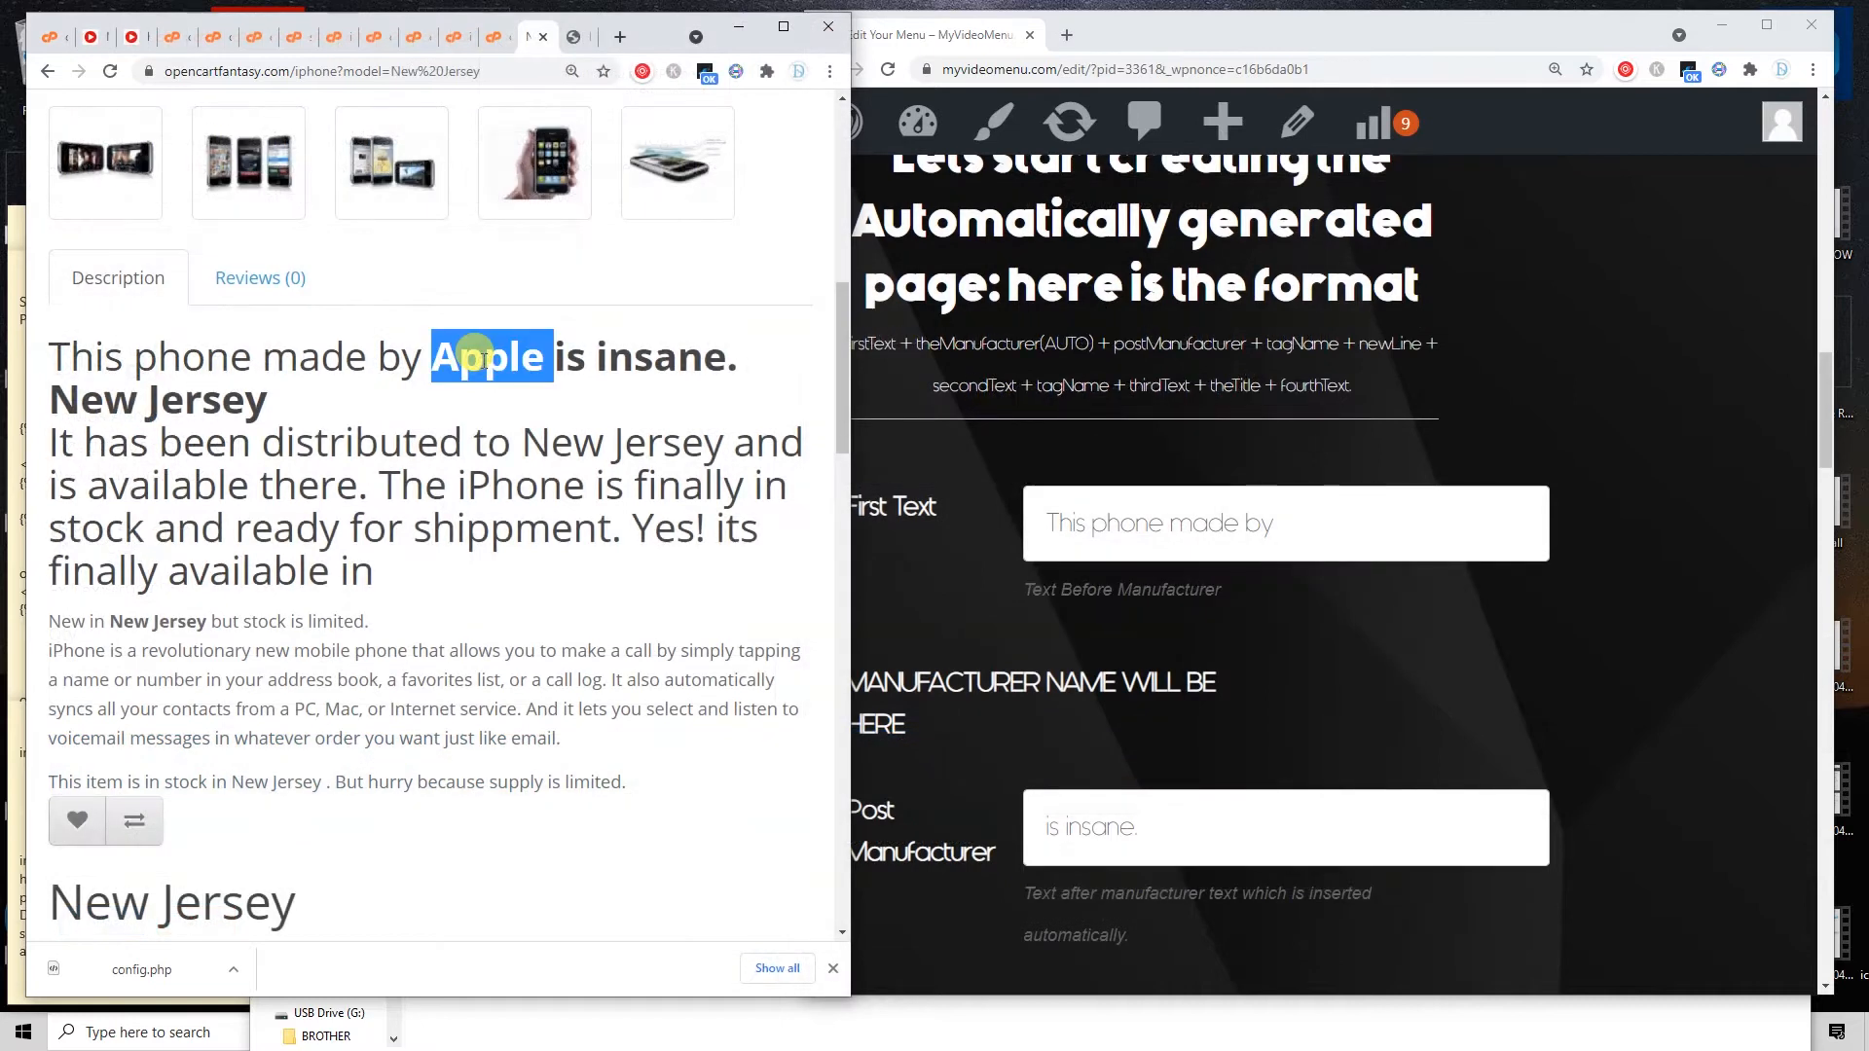
pyautogui.scroll(8, 477, 358)
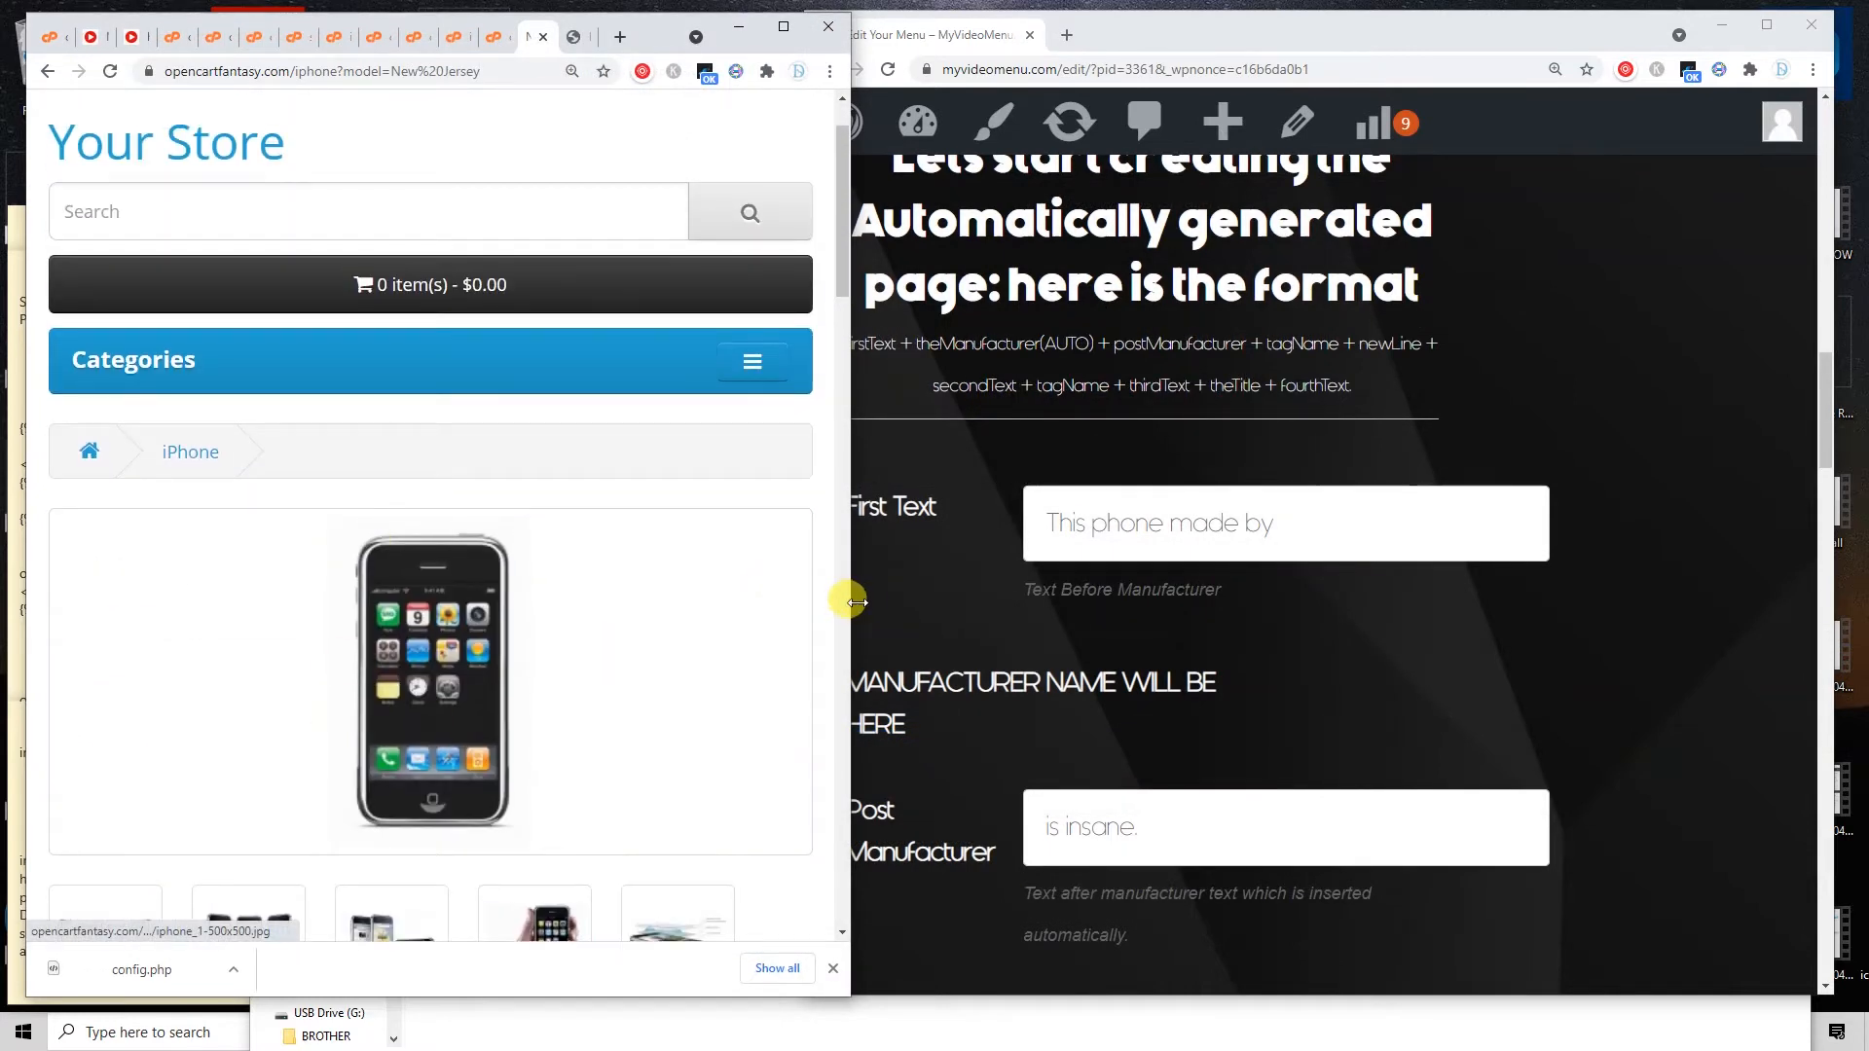
pyautogui.moveTo(847, 597); pyautogui.dragTo(1359, 623)
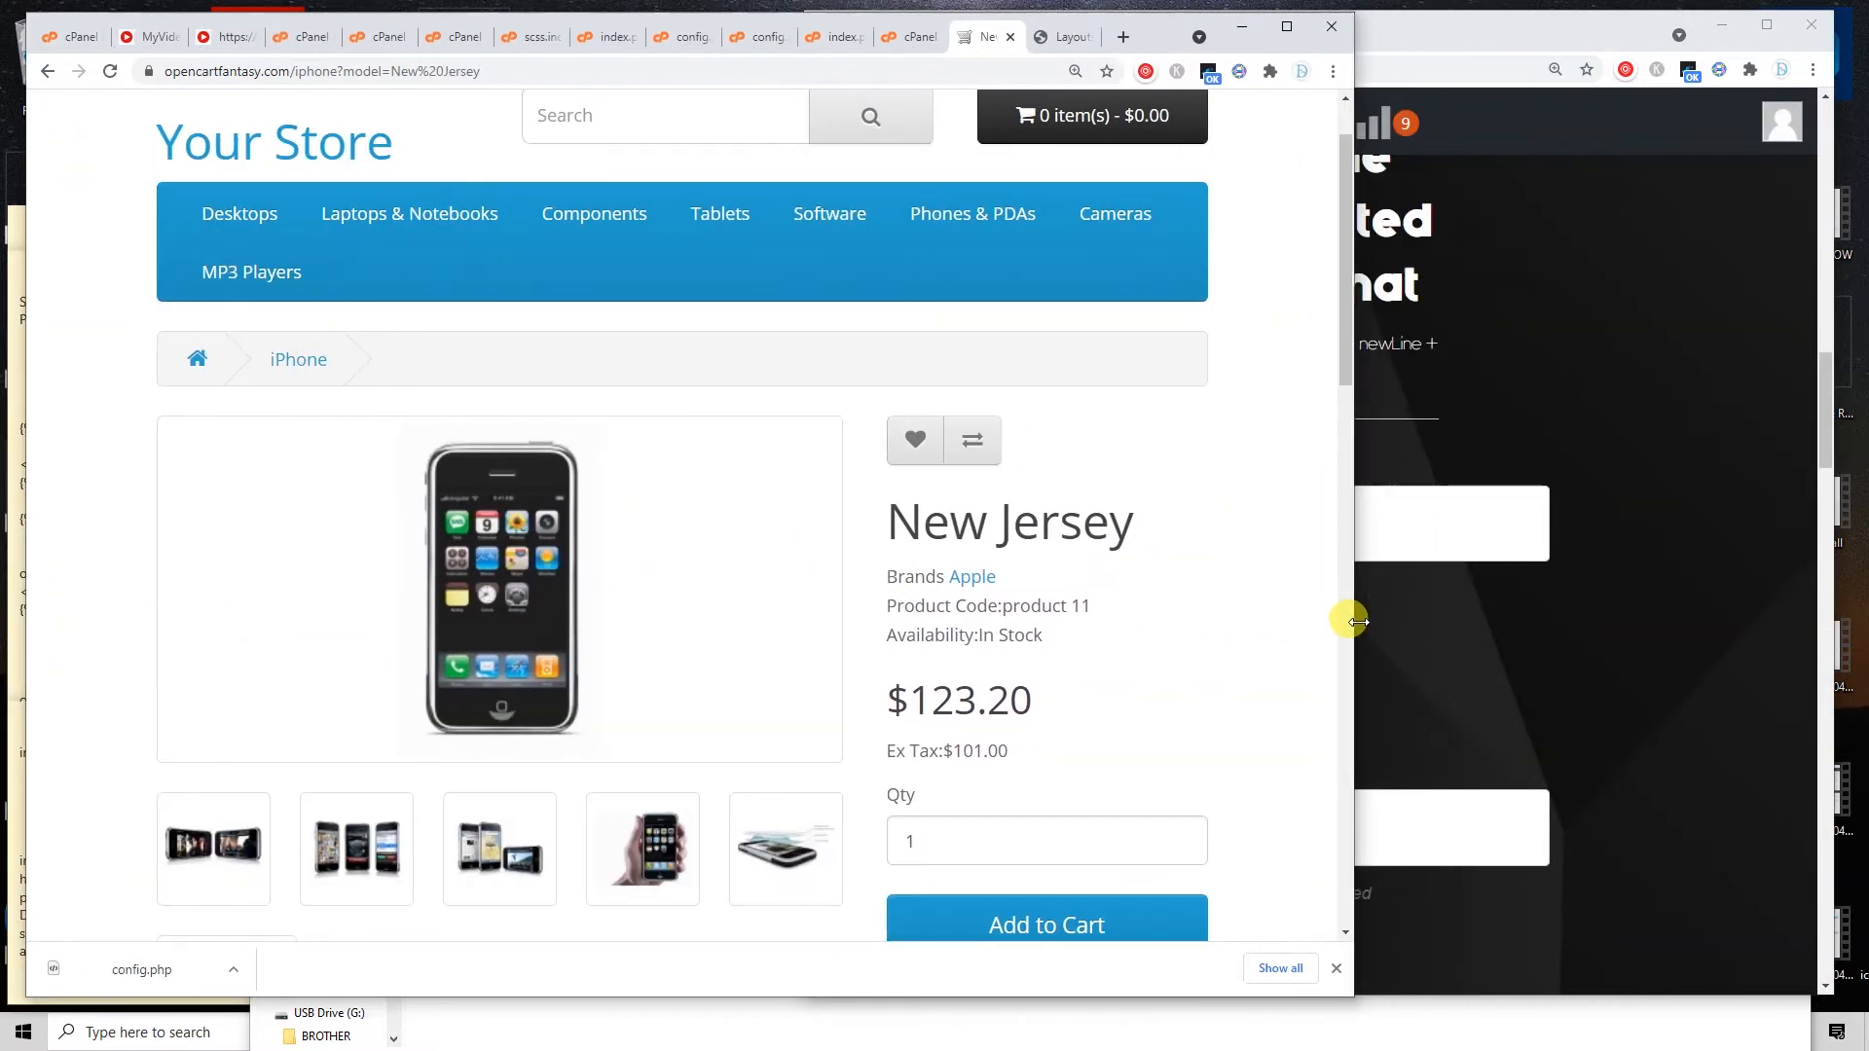
pyautogui.moveTo(964, 580); pyautogui.dragTo(628, 915)
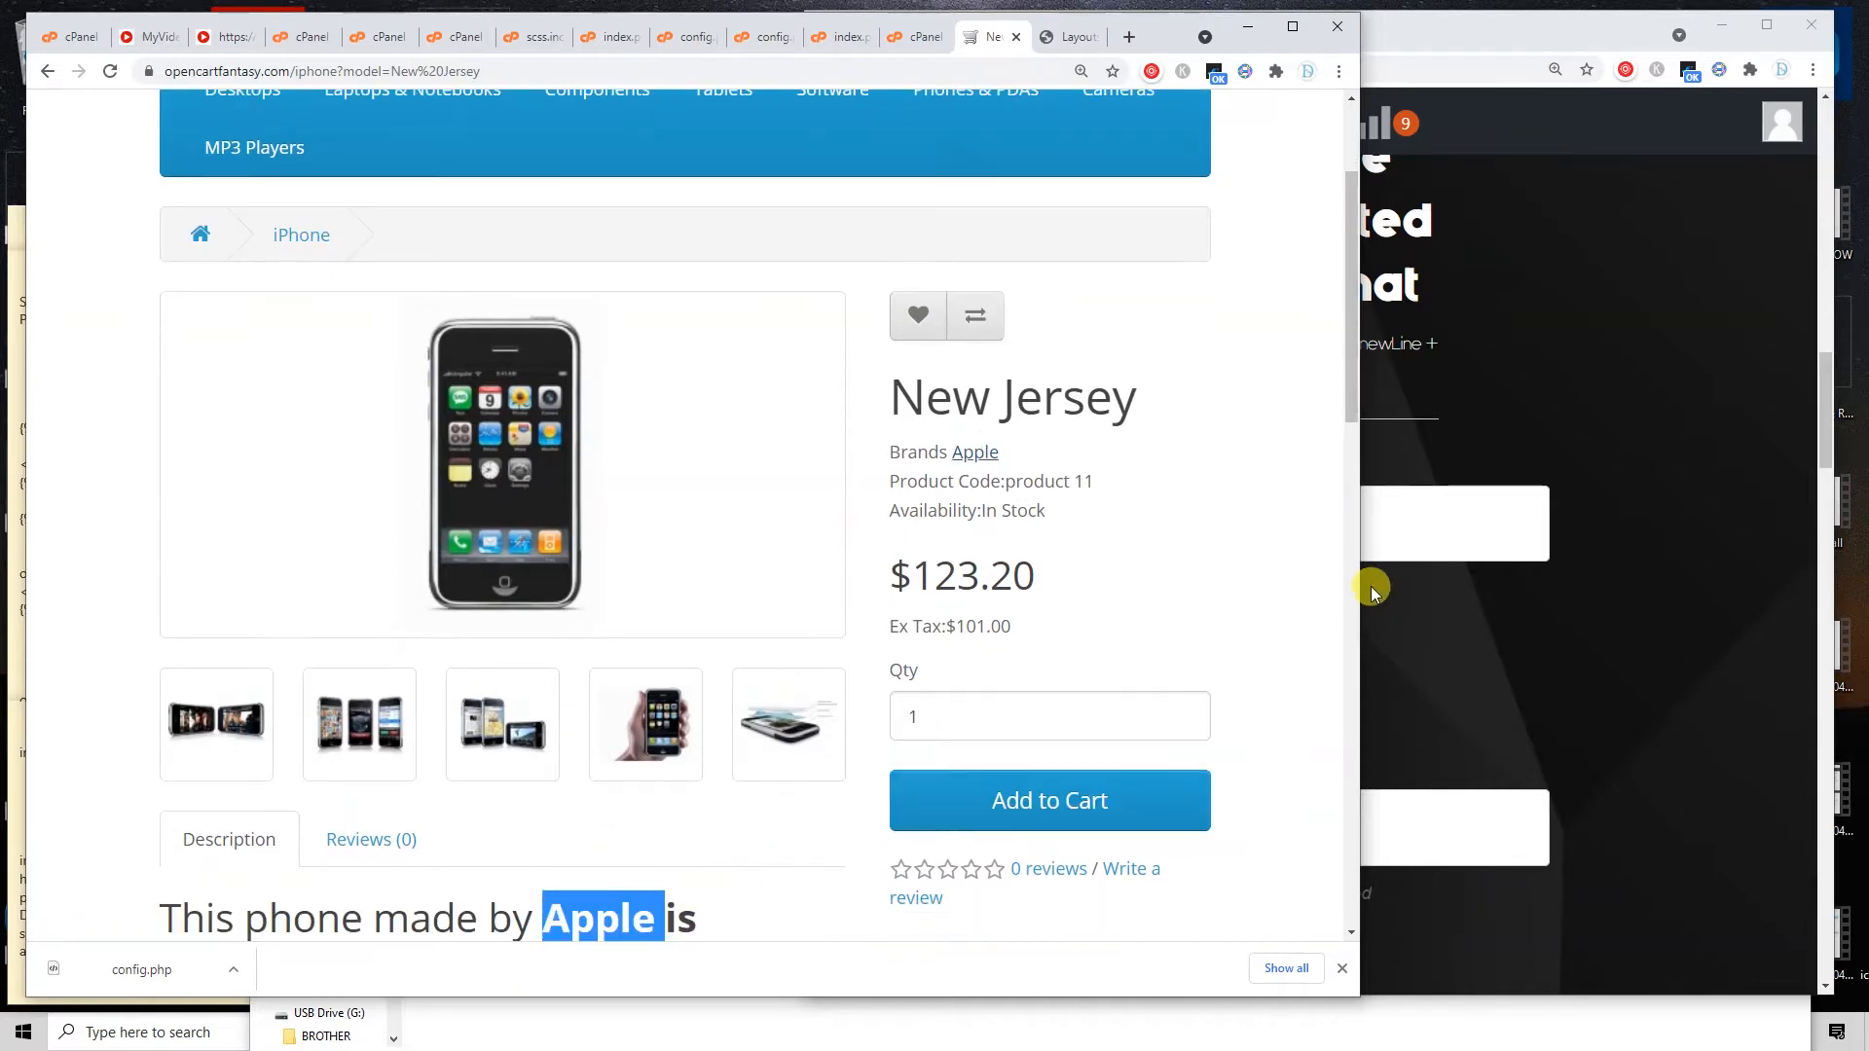
pyautogui.moveTo(1361, 587); pyautogui.dragTo(814, 623)
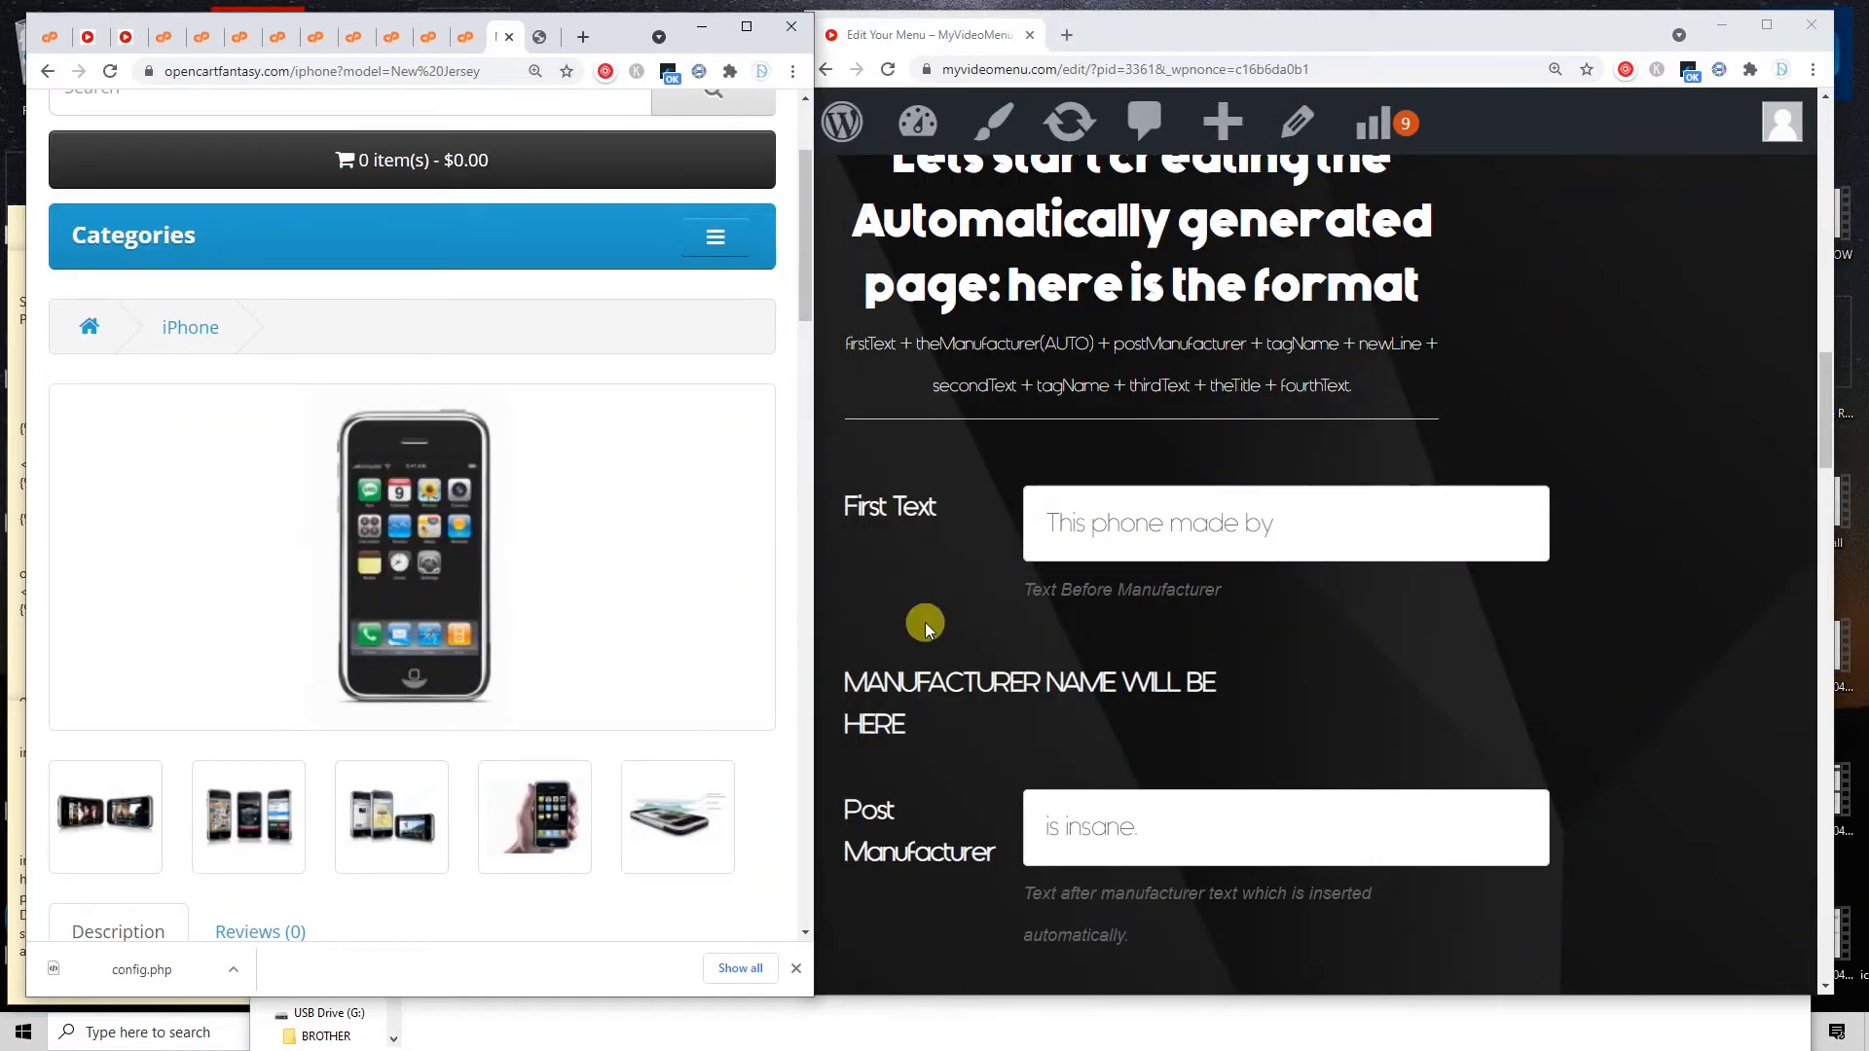
# Compare the First Text, manufacturer and Post Manufacturer fields in the page editor with the opening sentence of the generated New Jersey iPhone page.
pyautogui.scroll(-2, 1052, 597)
pyautogui.scroll(-6, 575, 540)
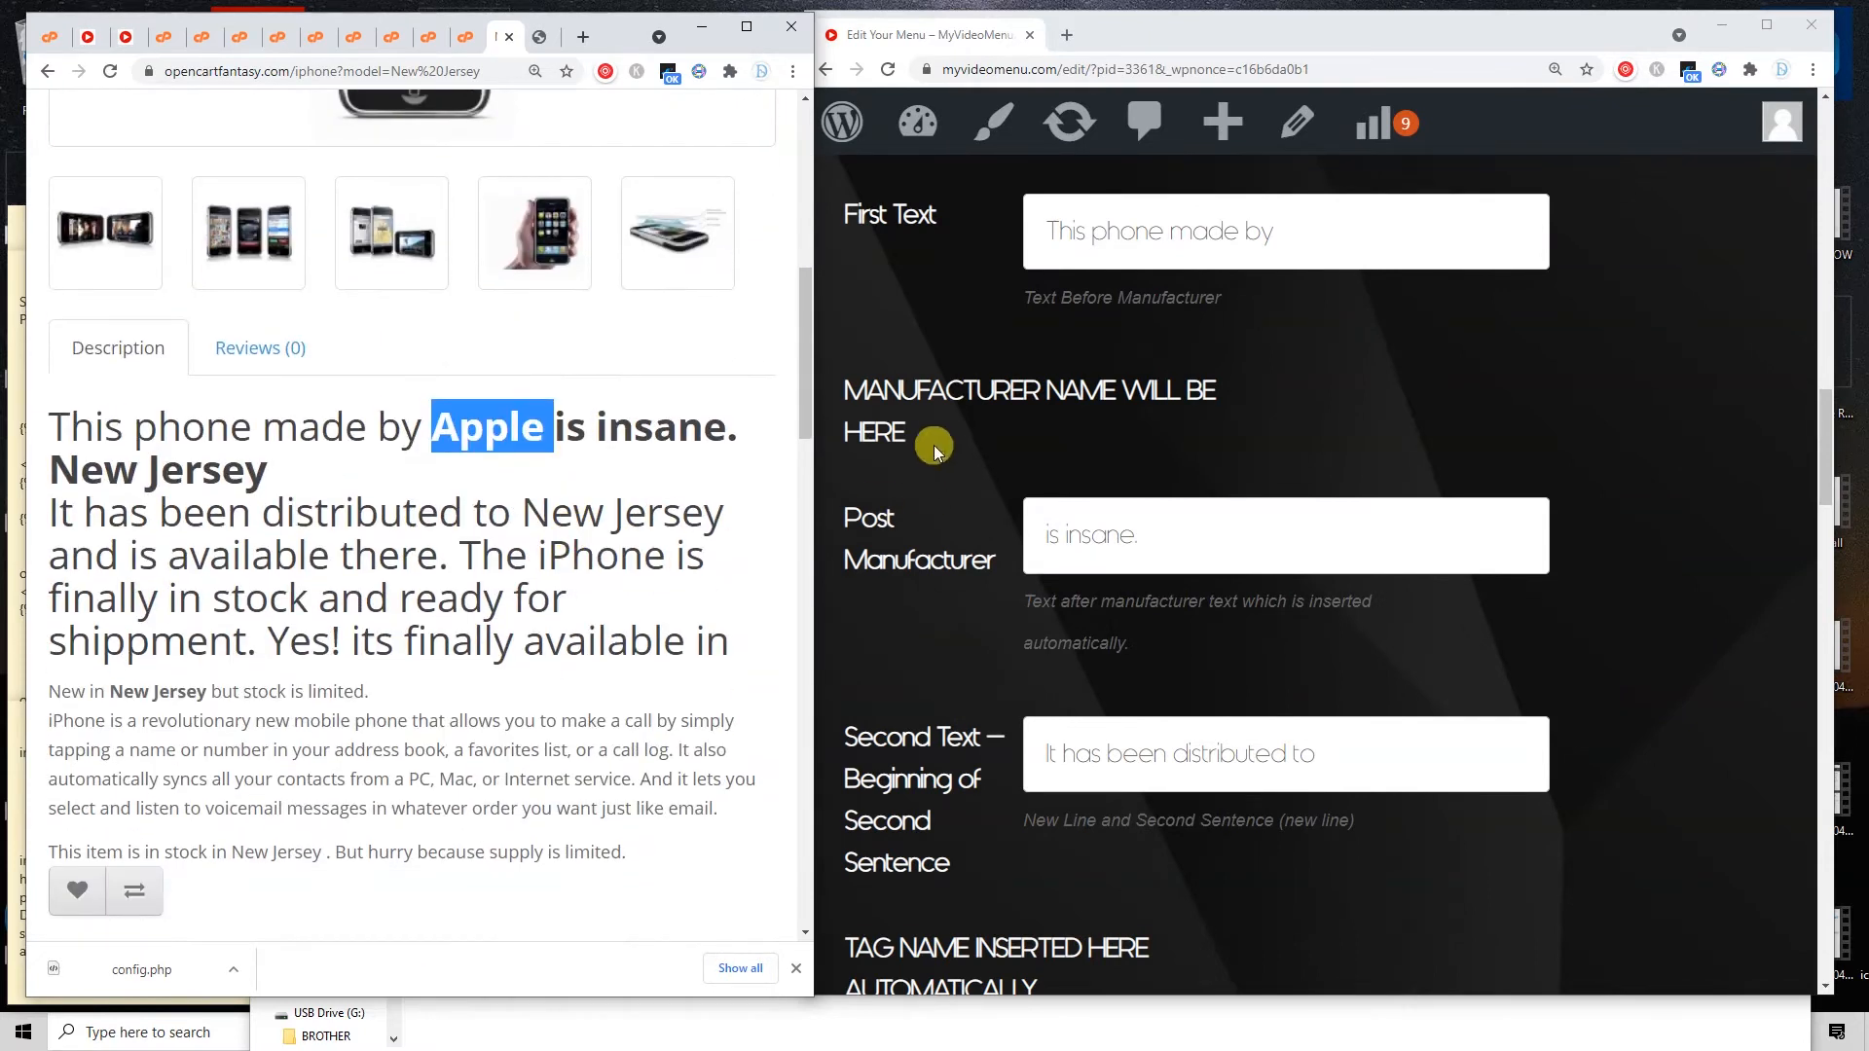
pyautogui.moveTo(927, 394); pyautogui.dragTo(848, 386)
pyautogui.moveTo(472, 428); pyautogui.dragTo(969, 381)
pyautogui.click(970, 432)
pyautogui.click(531, 430)
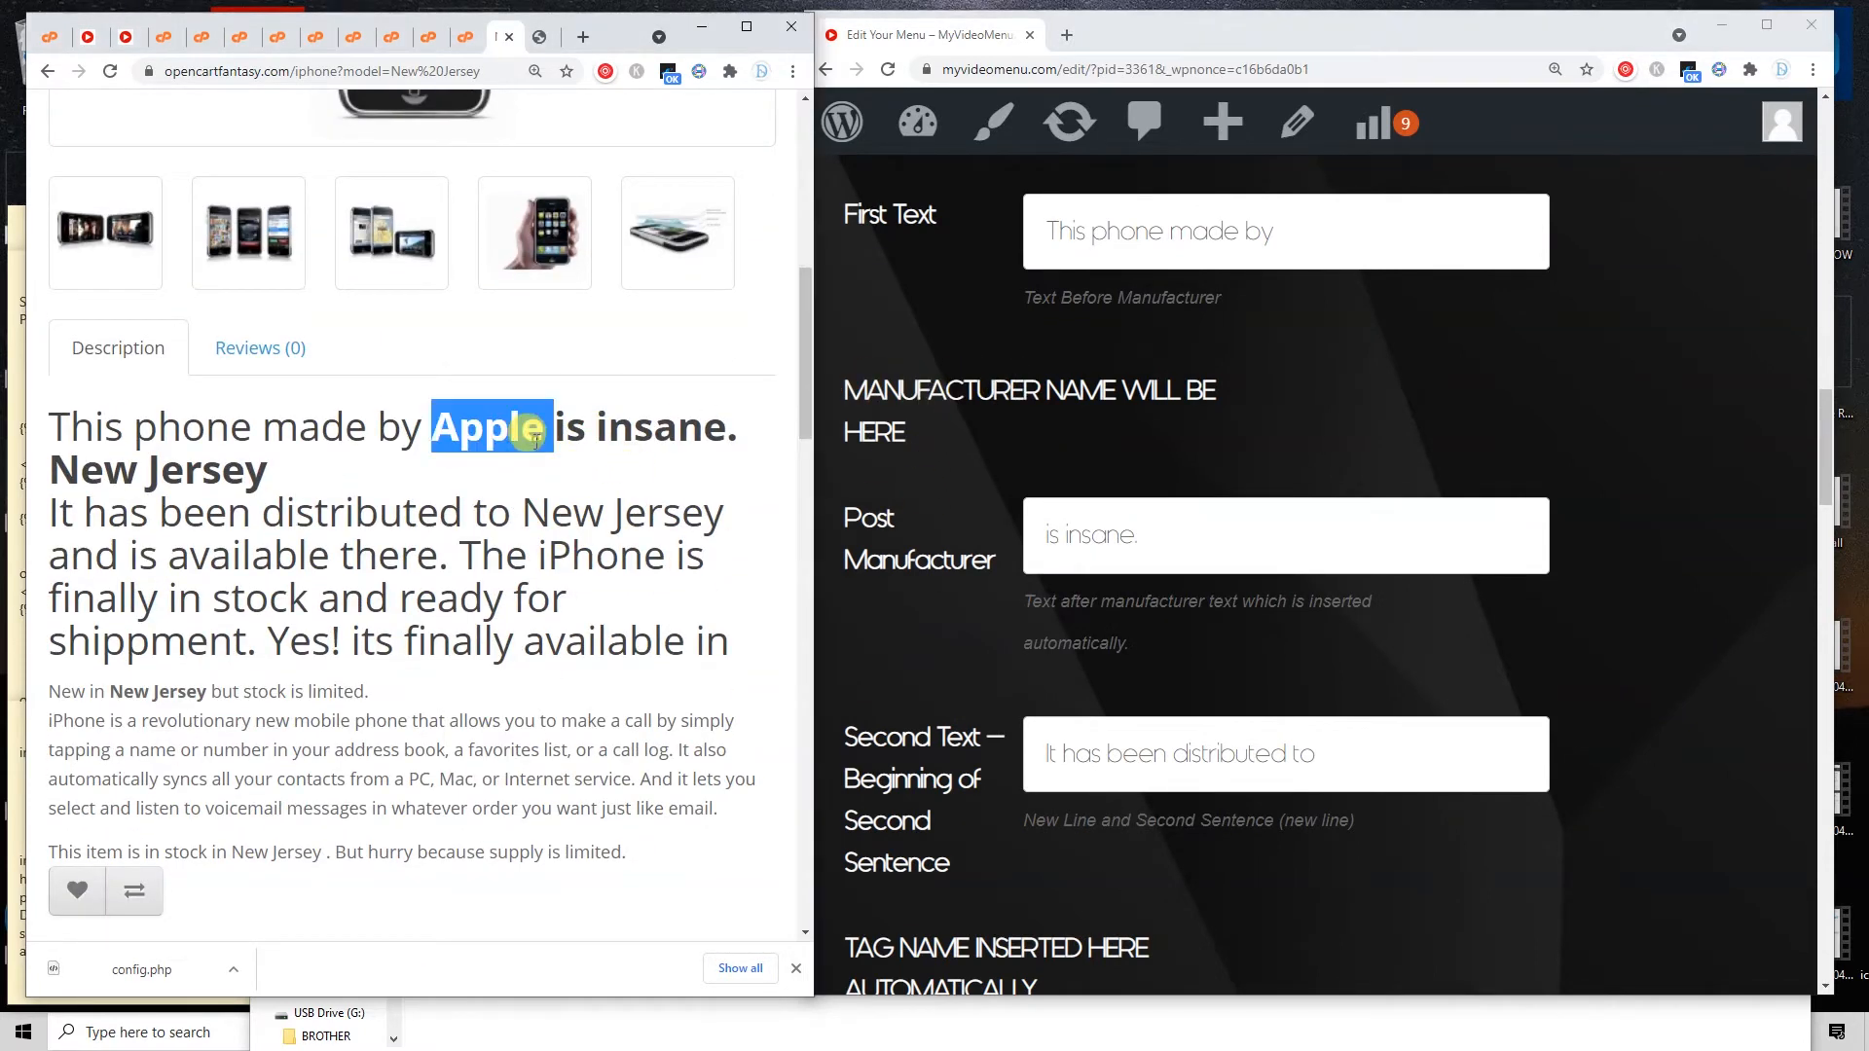
pyautogui.click(564, 434)
pyautogui.tripleClick(1220, 540)
pyautogui.moveTo(564, 431); pyautogui.dragTo(731, 457)
pyautogui.tripleClick(1431, 746)
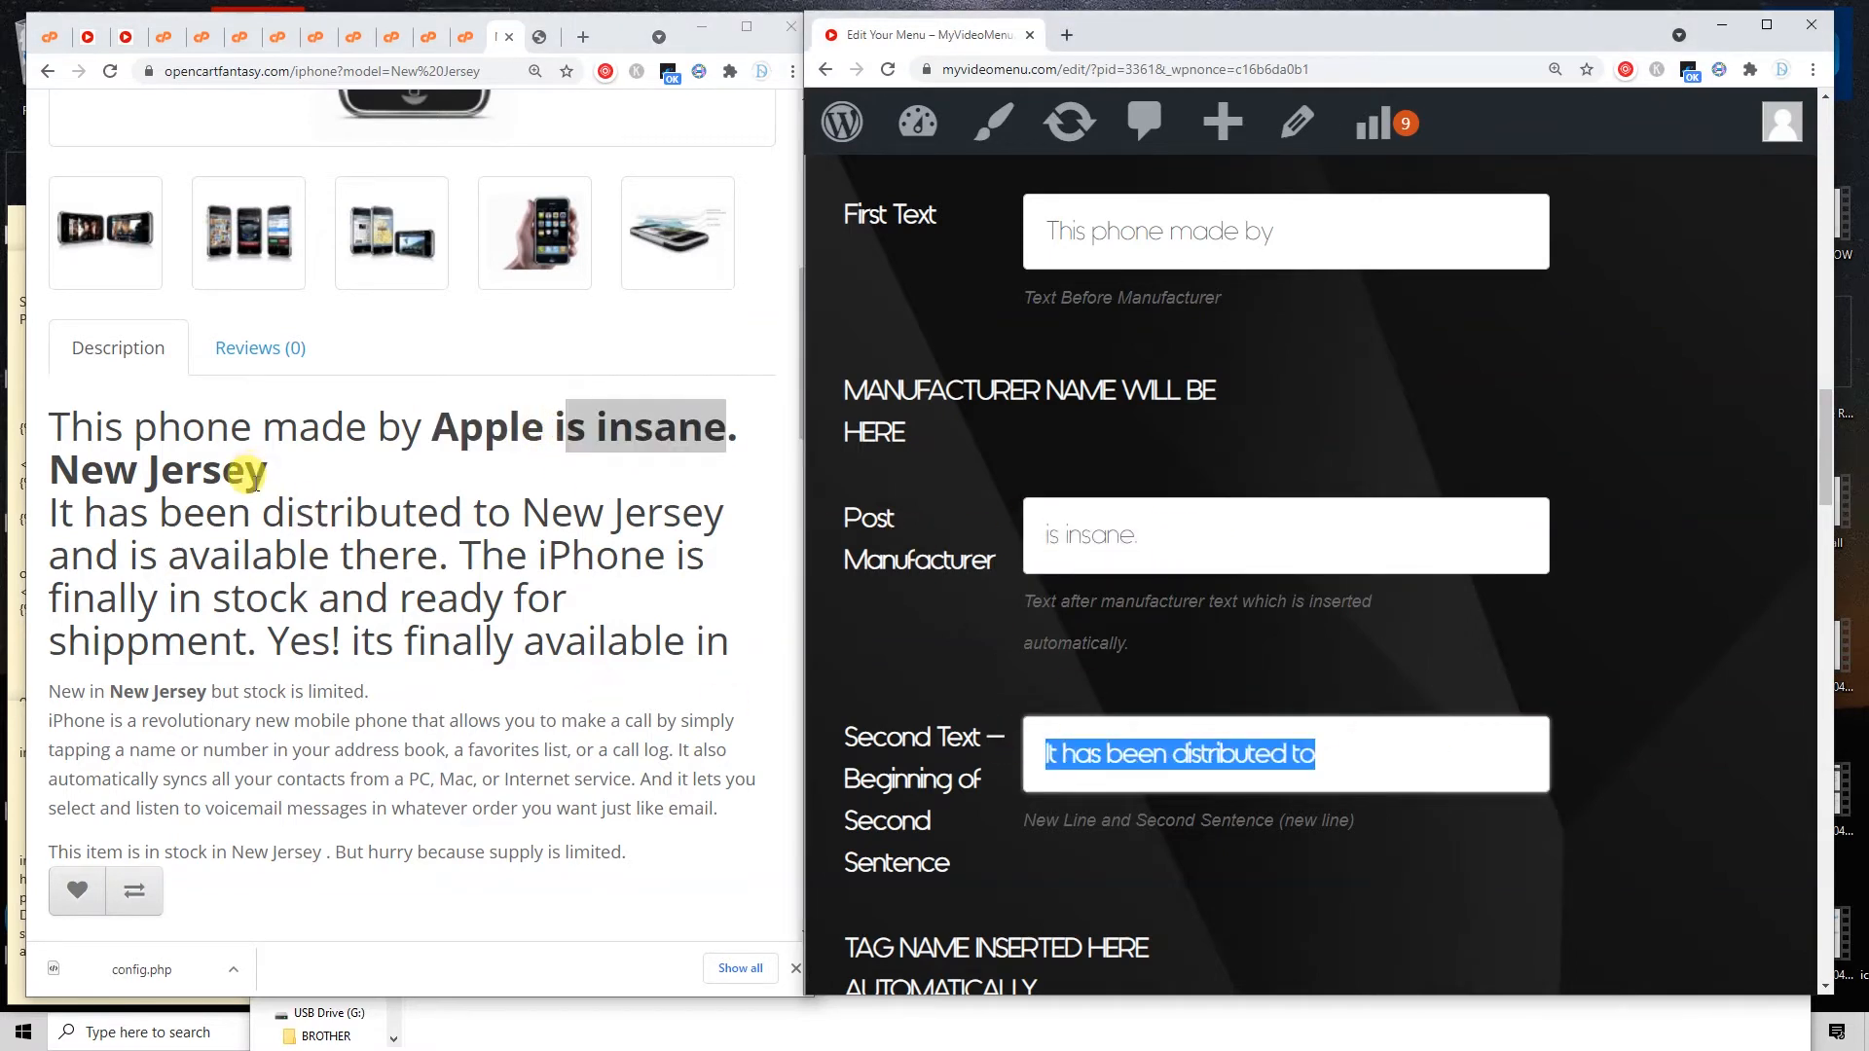
# Compare the Second Text field and the automatic tag name with the New Jersey page's second sentence, and examine its tag list.
pyautogui.moveTo(60, 524); pyautogui.dragTo(702, 504)
pyautogui.scroll(-3, 1264, 642)
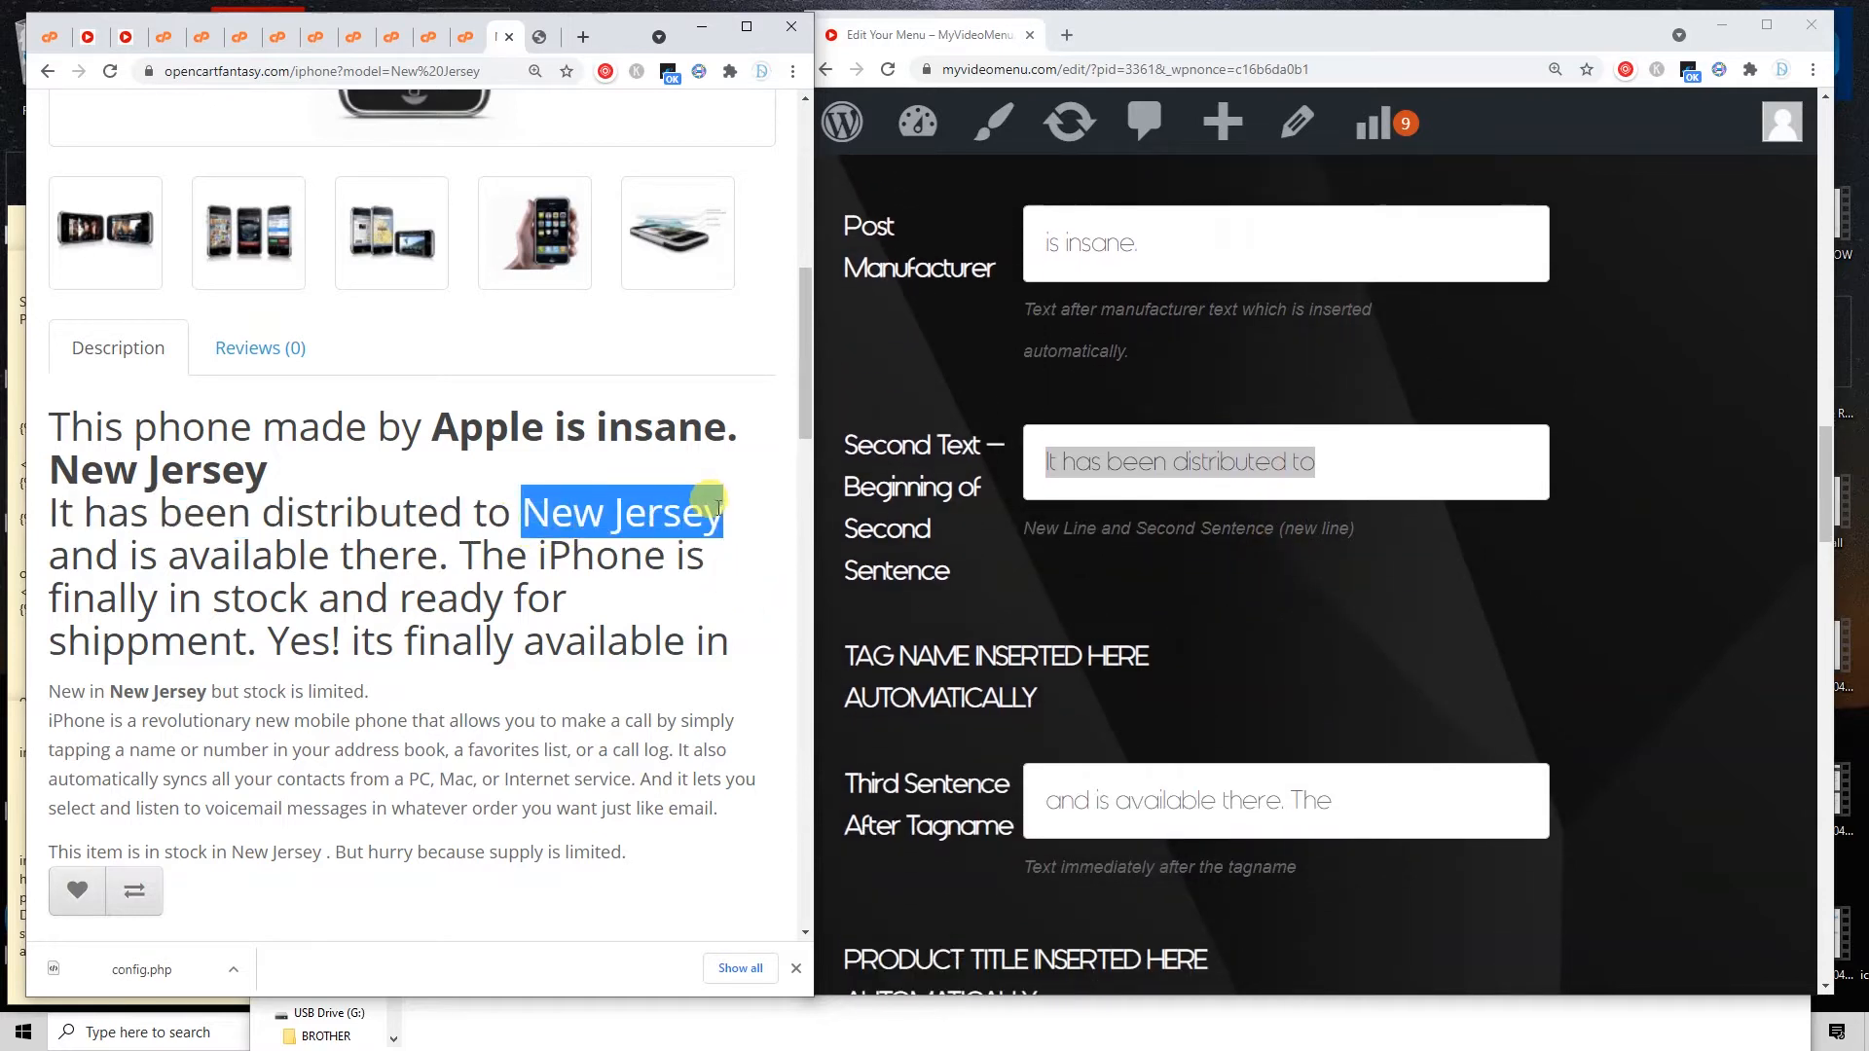
pyautogui.scroll(-3, 716, 525)
pyautogui.moveTo(1070, 686); pyautogui.dragTo(968, 696)
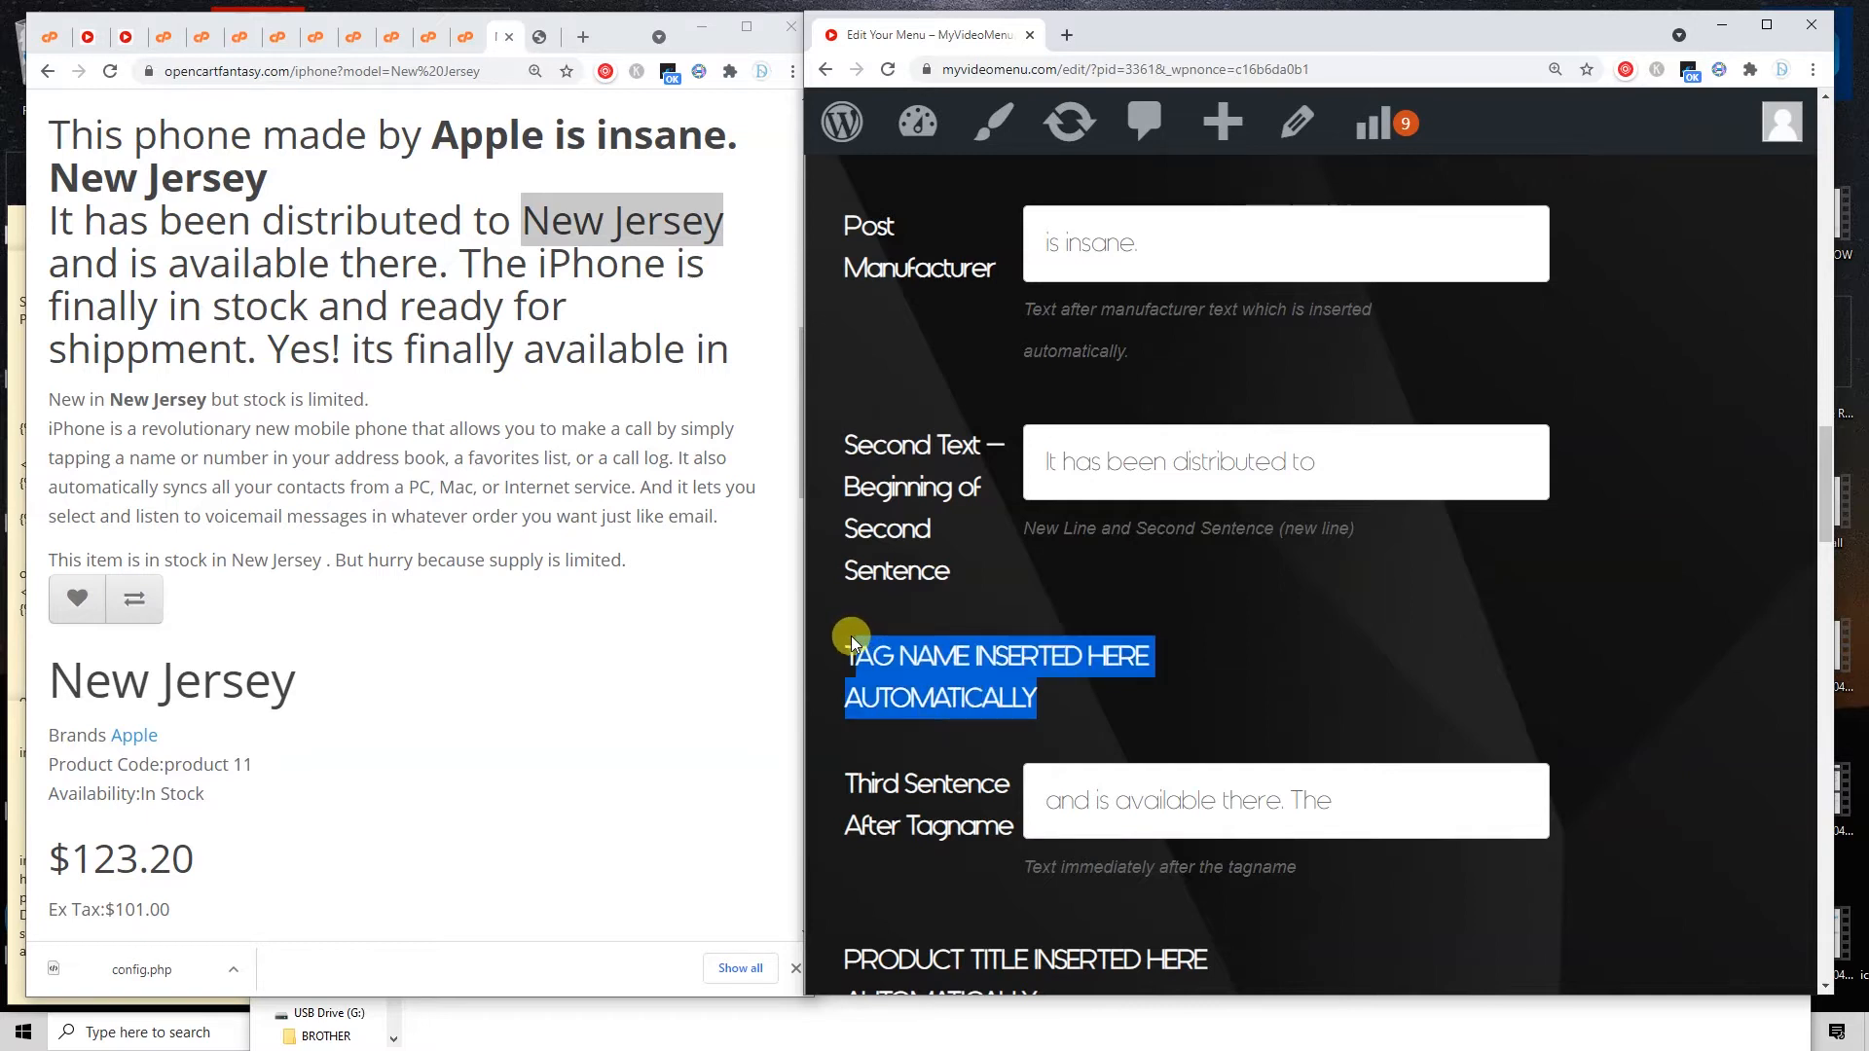
pyautogui.scroll(-15, 480, 730)
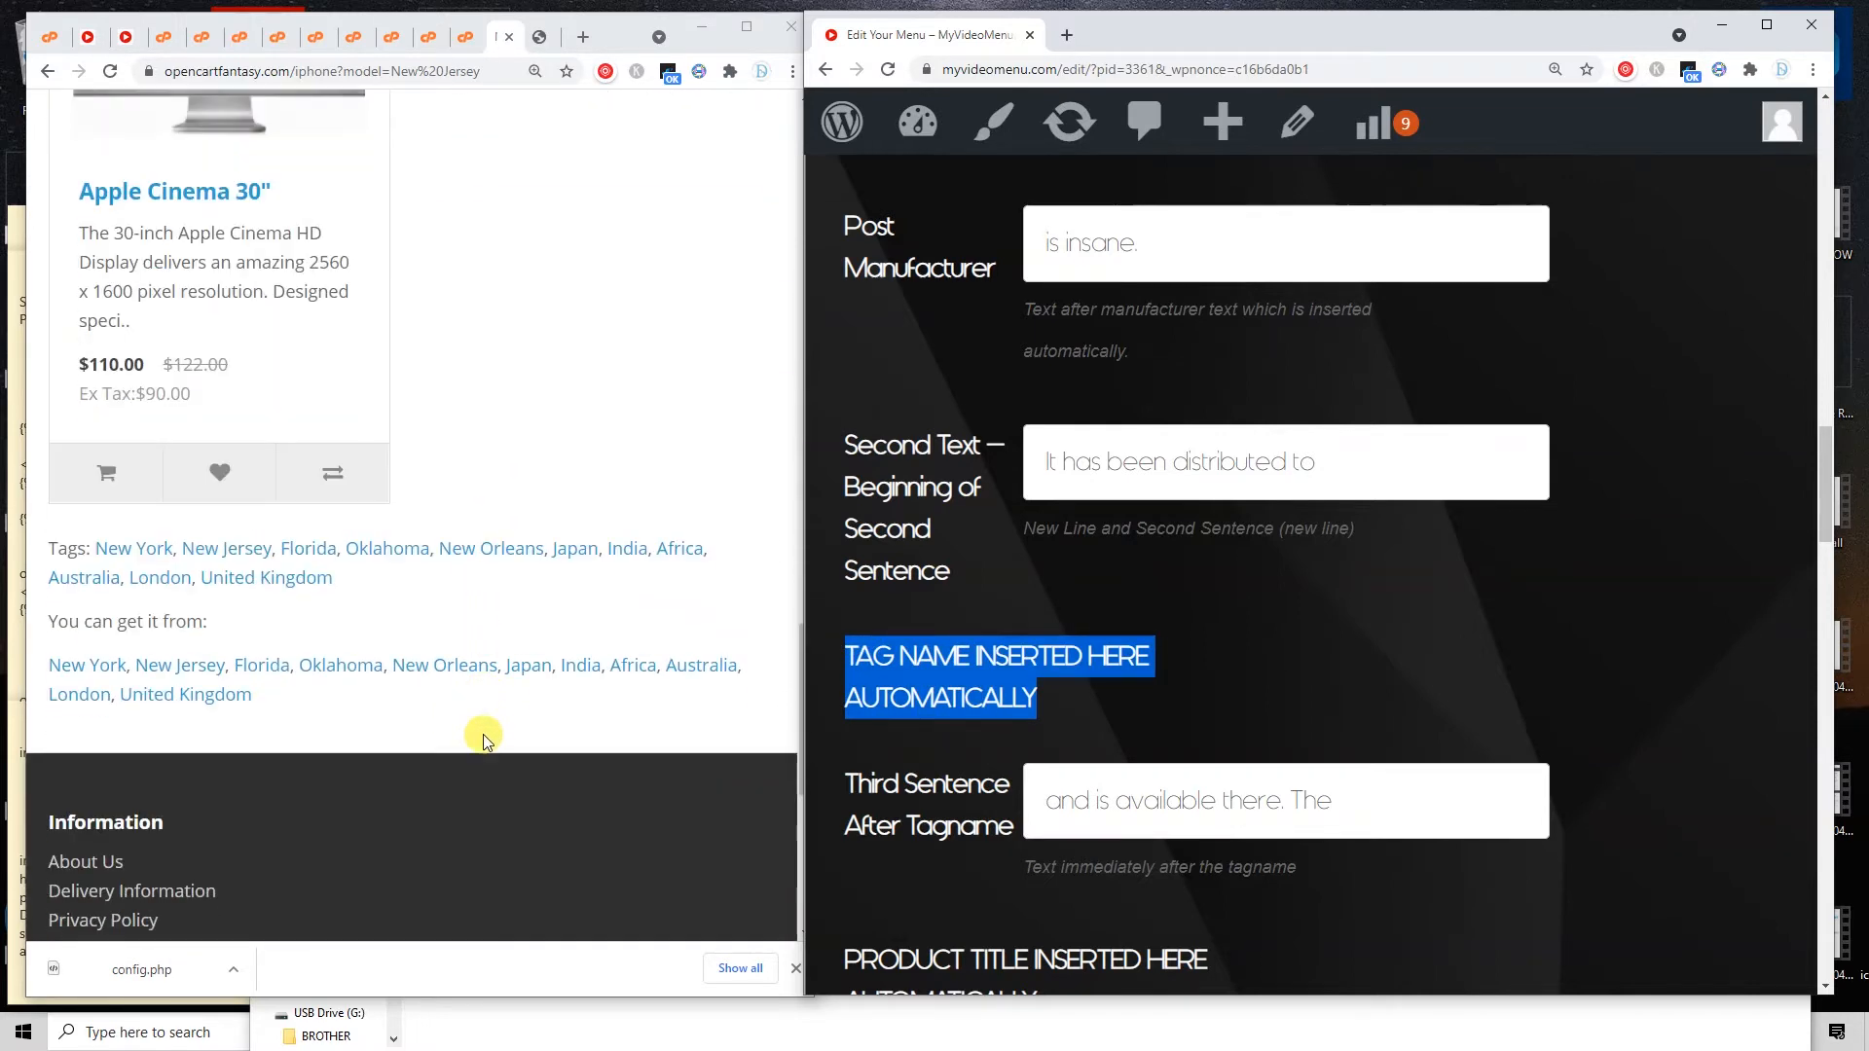
pyautogui.scroll(-4, 482, 732)
pyautogui.scroll(2, 463, 654)
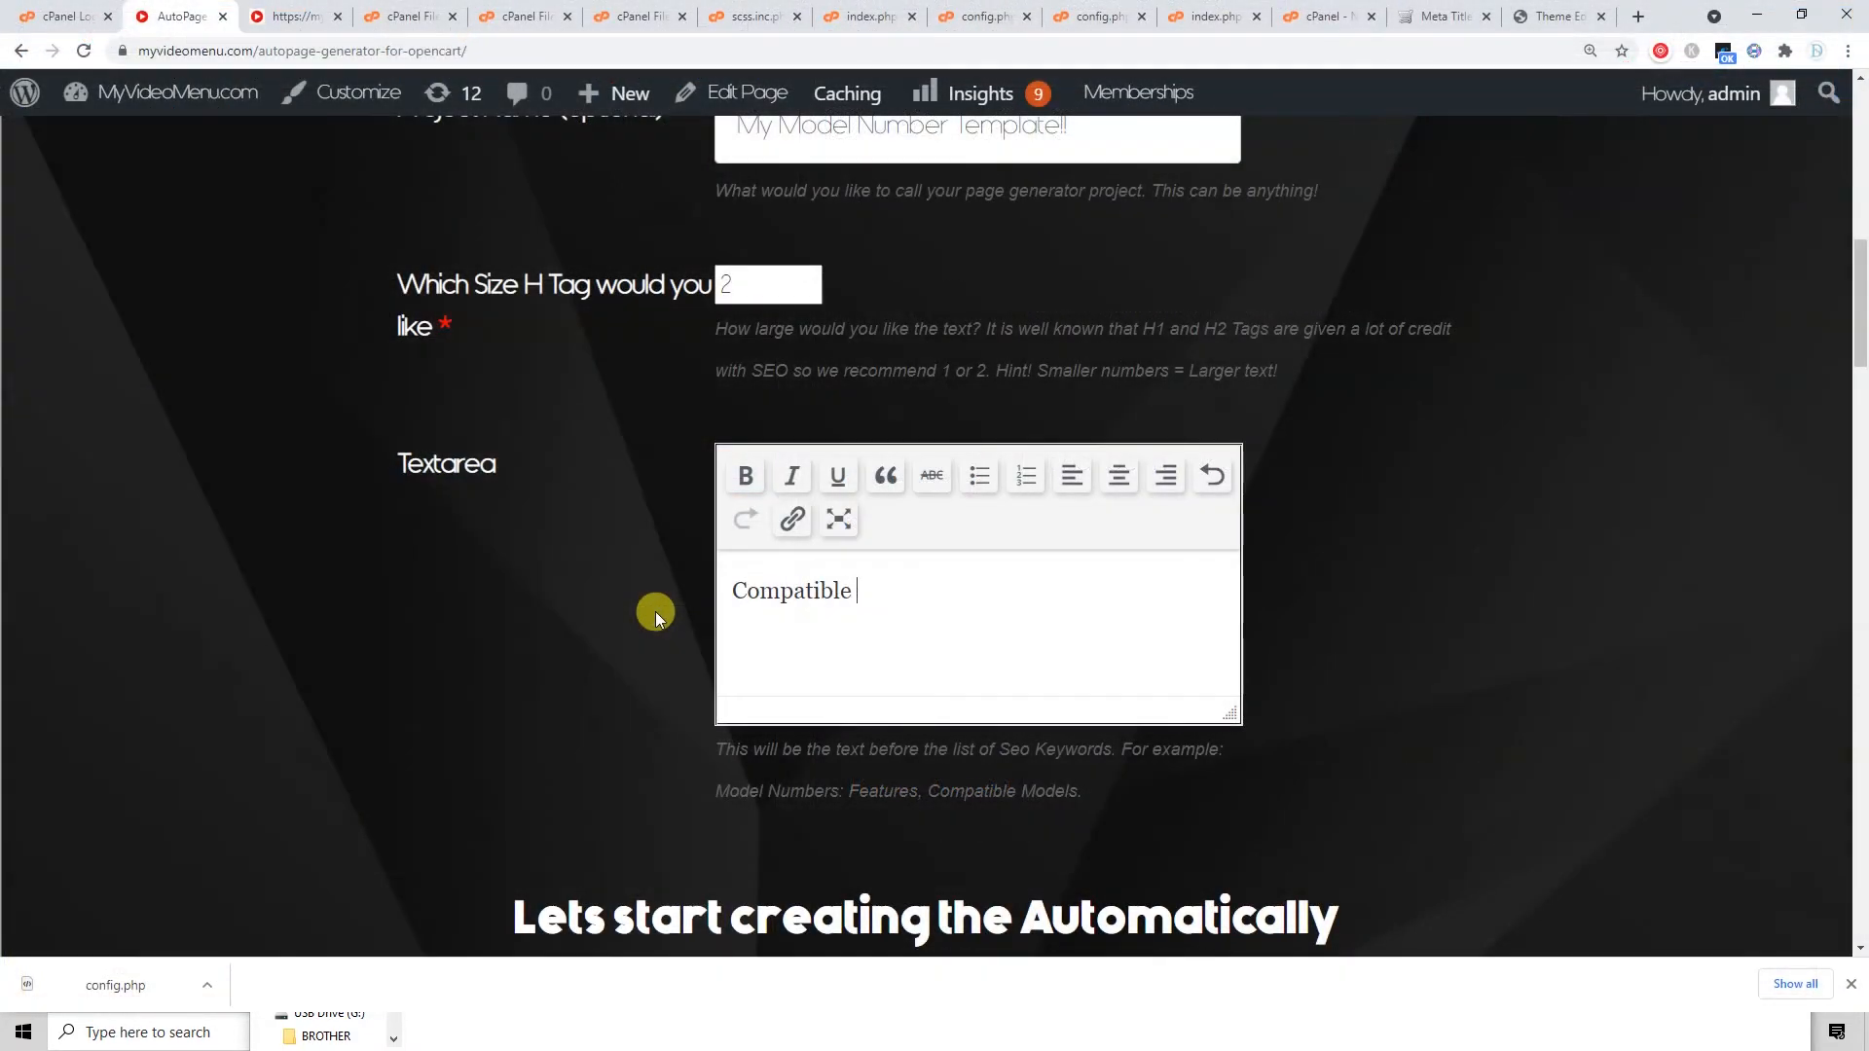
# Set the text shown before the keyword list to "Model Numbers That Are Compatible:" in the page generator form.
pyautogui.write('Model Numbers')
pyautogui.hotkey('ctrl', 'a')
pyautogui.write('Model Numbers That ')
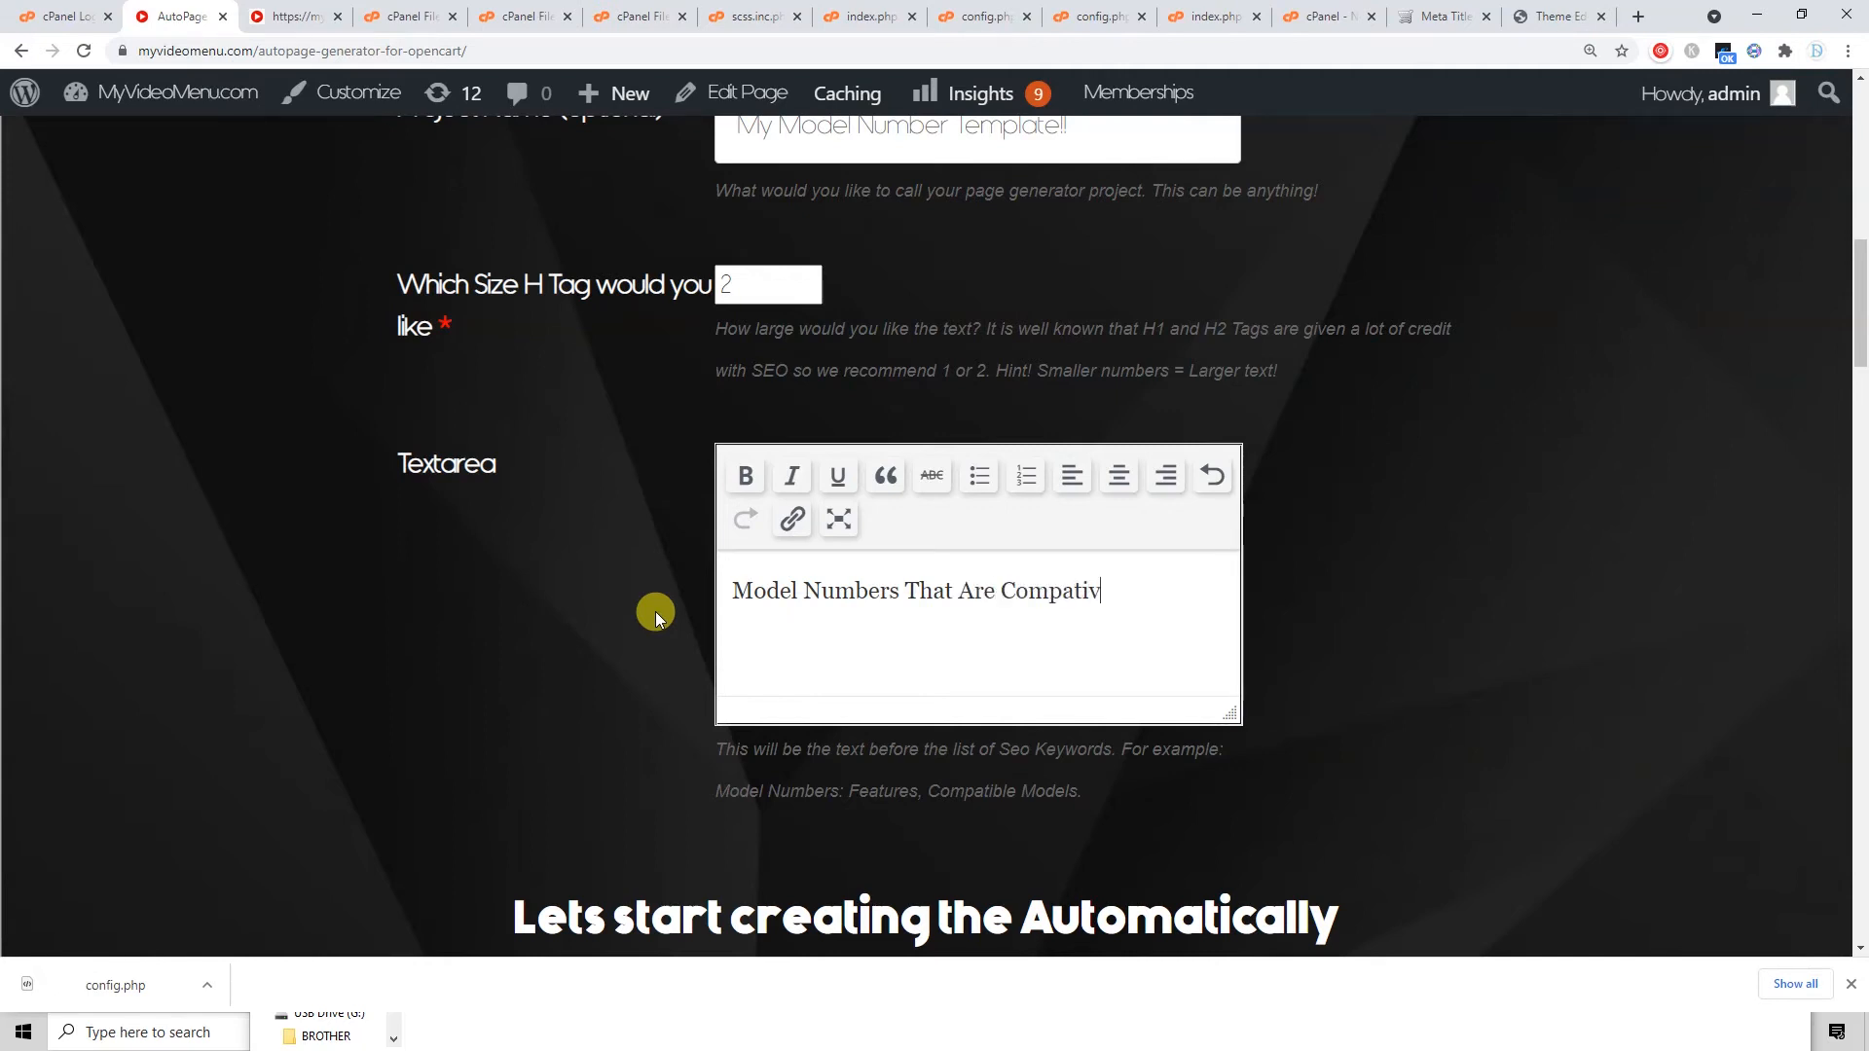
pyautogui.write('Are Compatible:')
# Enter "This device is compatible with" as the First Text before the manufacturer name.
pyautogui.scroll(-10, 656, 611)
pyautogui.click(813, 292)
pyautogui.write('This device is compatible with')
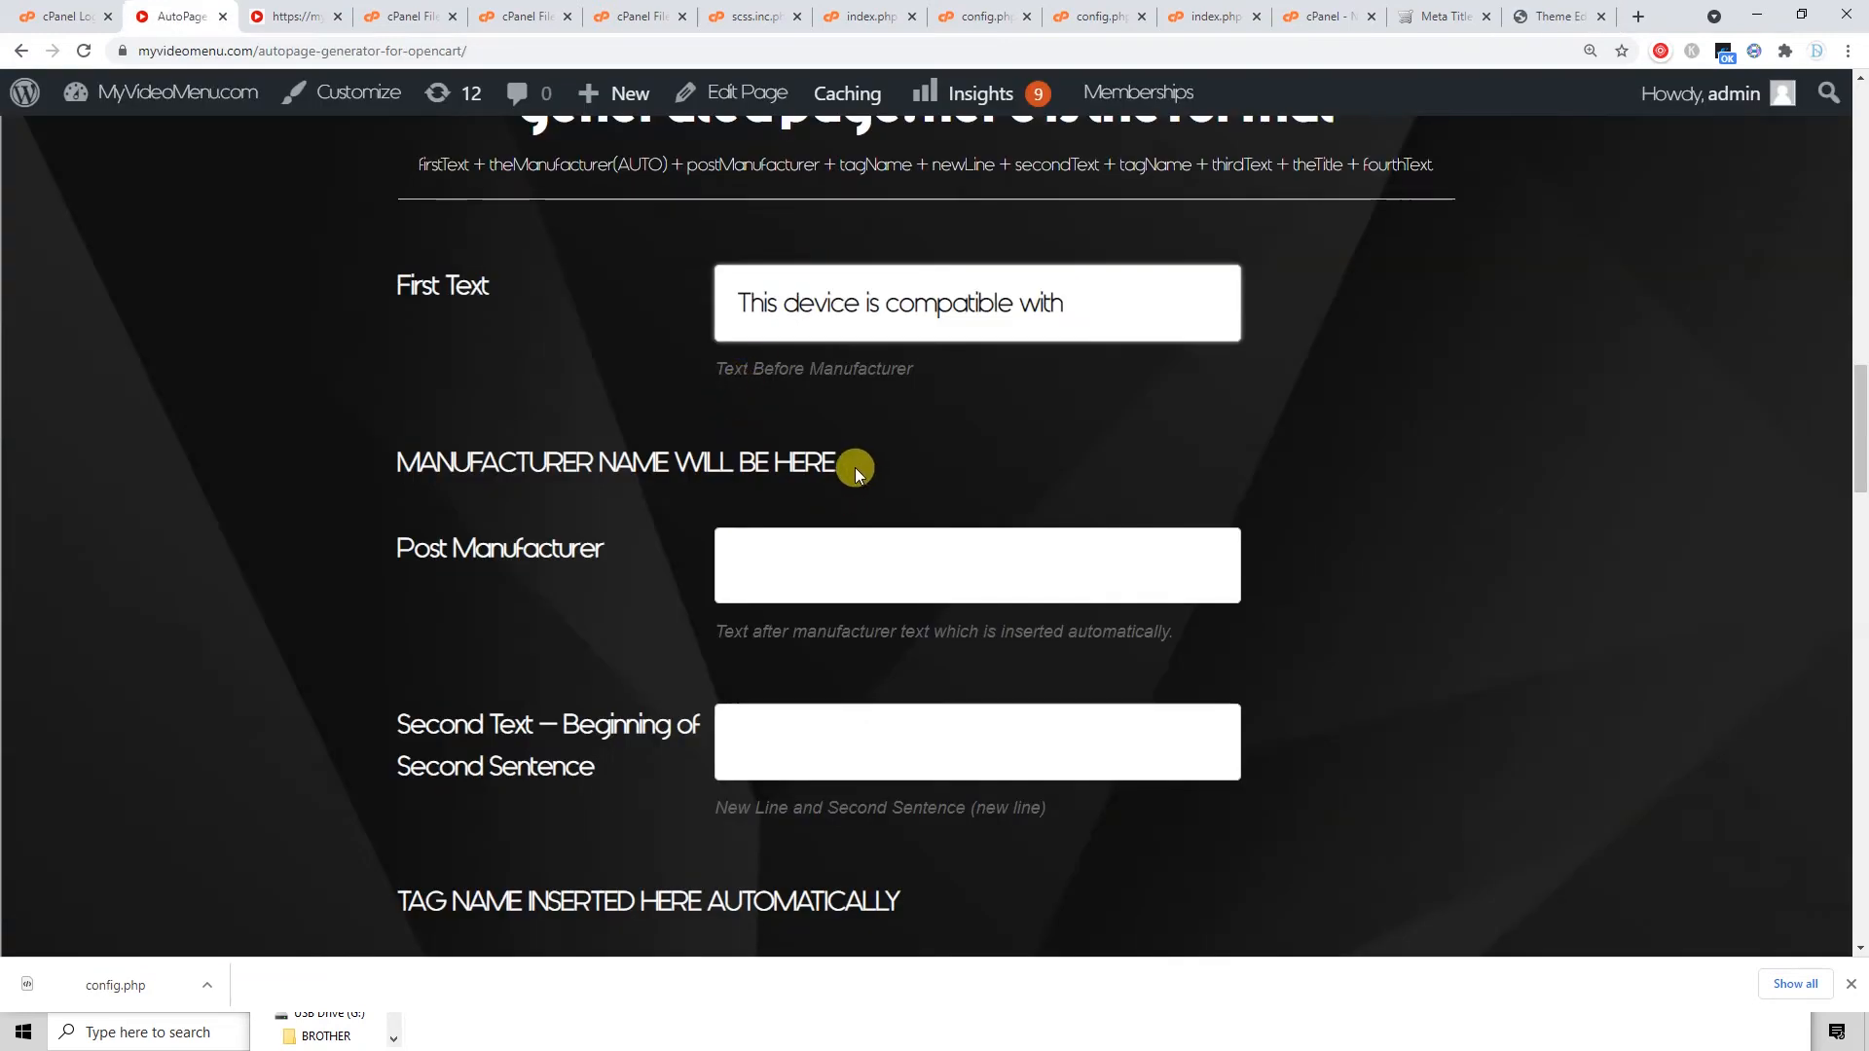
pyautogui.scroll(3, 854, 467)
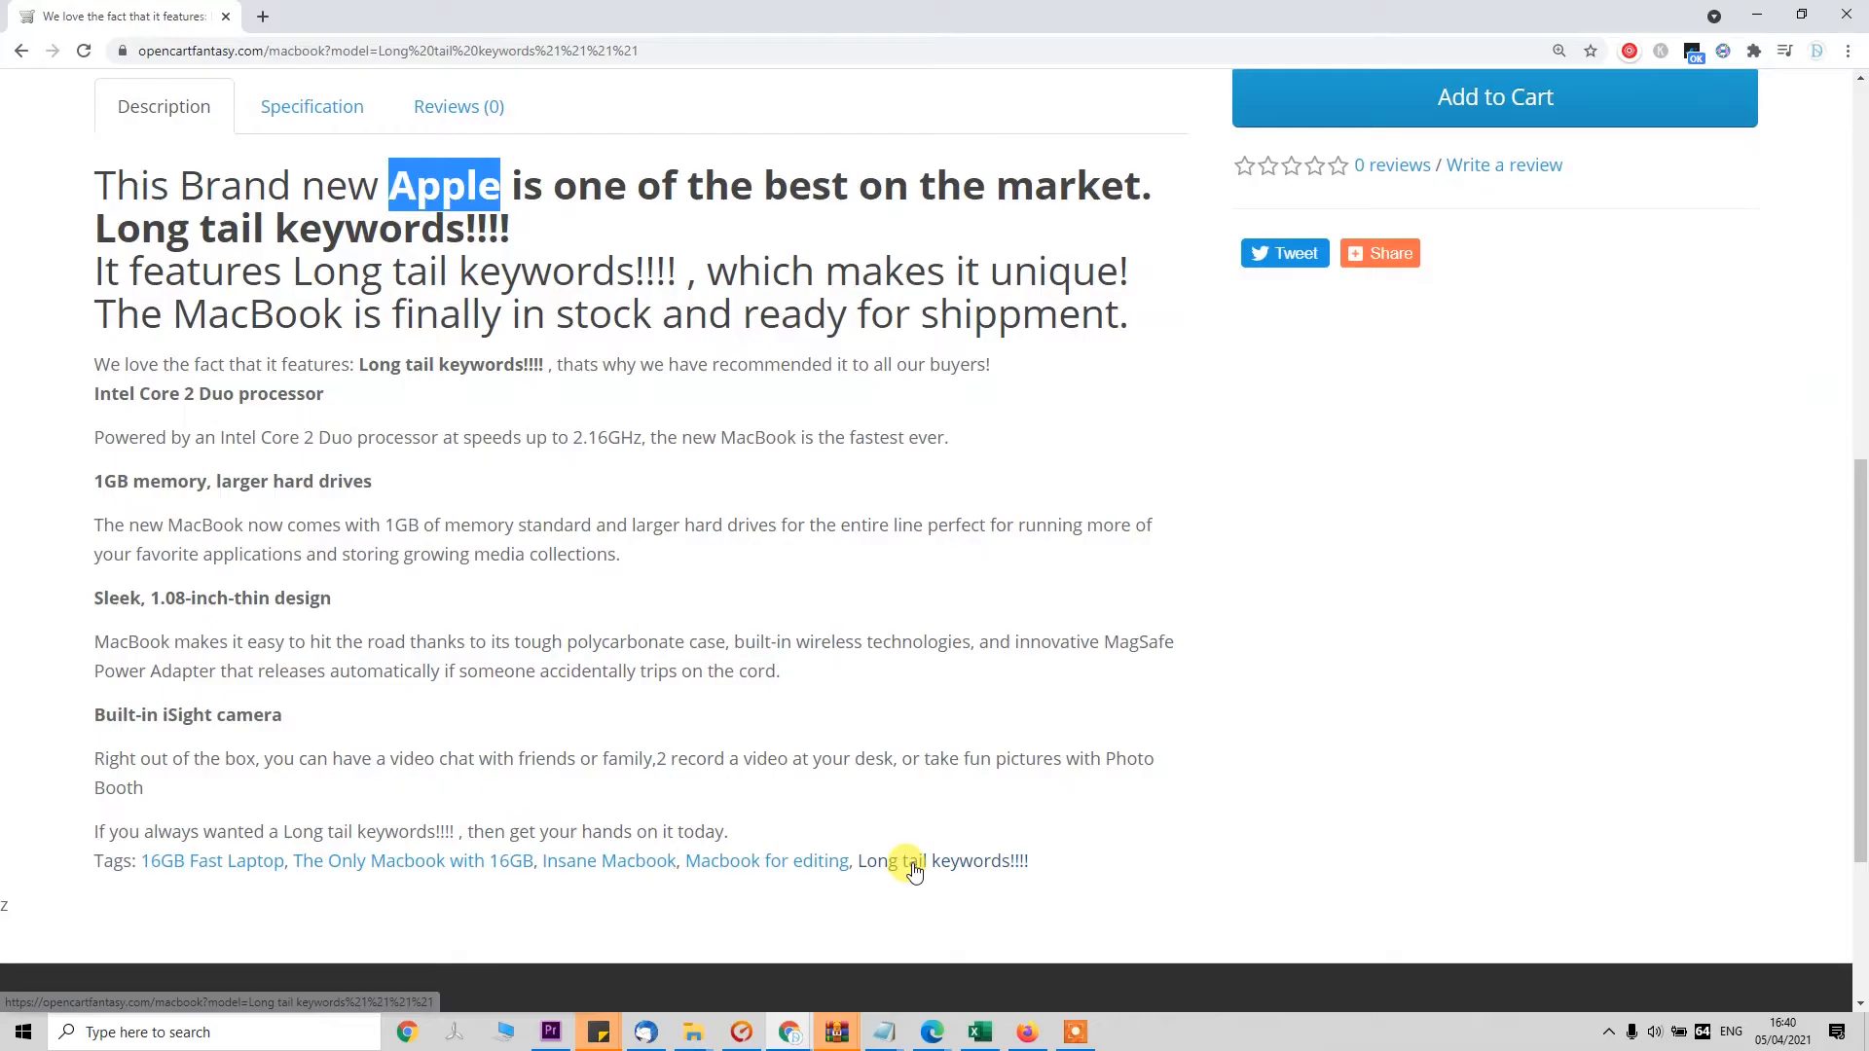
# Examine where the "Long tail keywords!!!!" tag and the product title appear in the generated MacBook description.
pyautogui.moveTo(896, 862); pyautogui.dragTo(267, 229)
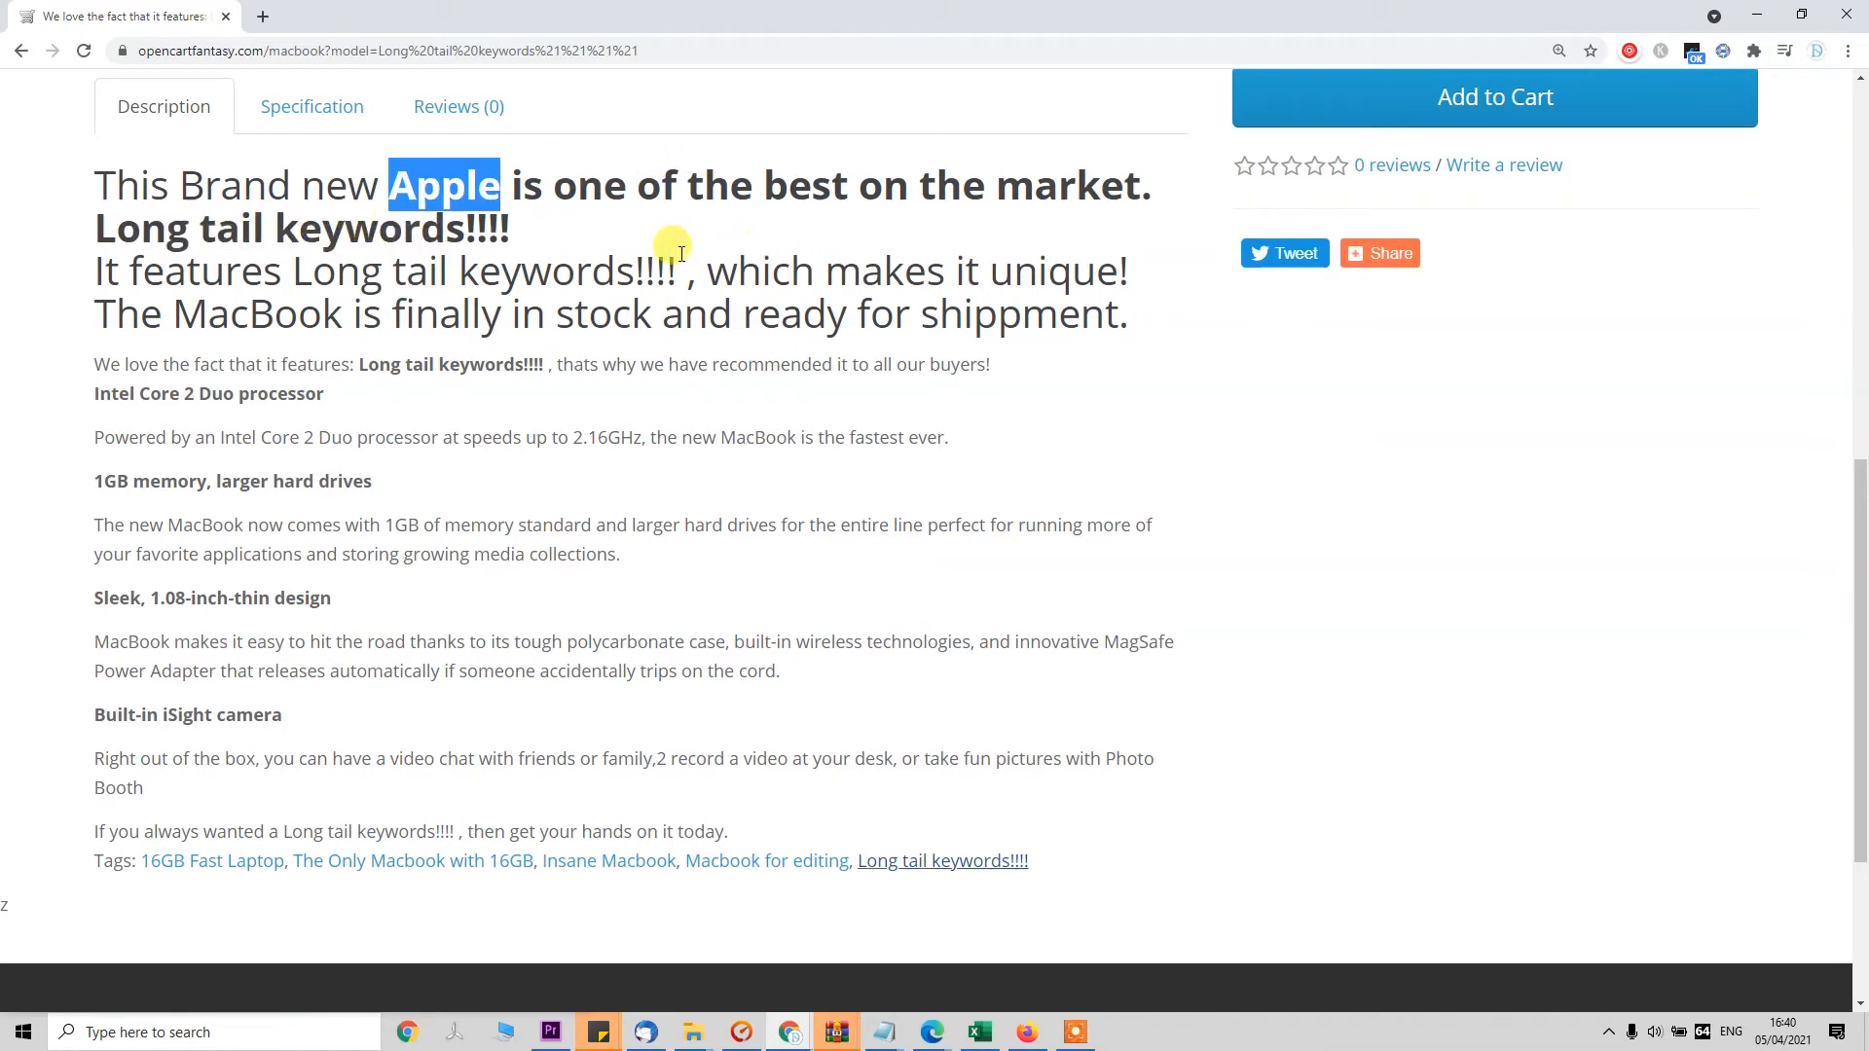
pyautogui.moveTo(171, 316); pyautogui.dragTo(322, 324)
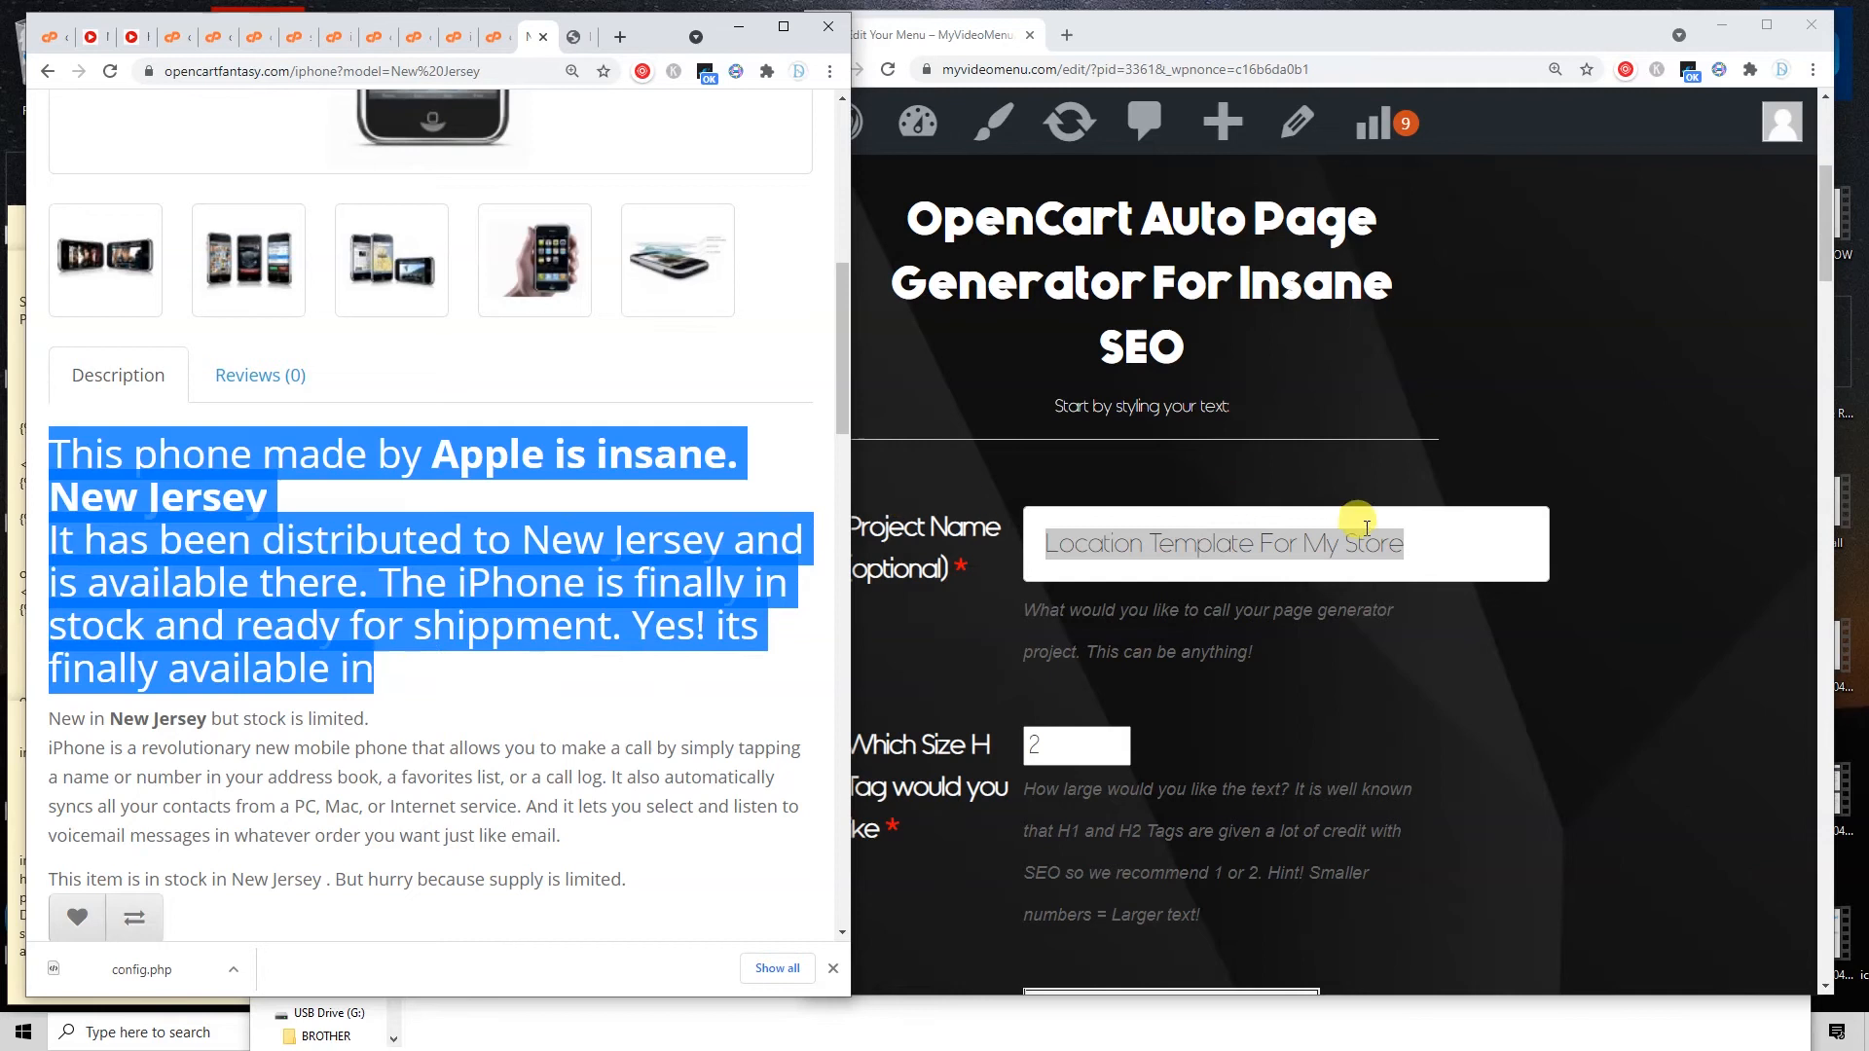
# Review the project name and H tag size in the page editor against the heading text on the New Jersey iPhone page.
pyautogui.click(1366, 528)
pyautogui.scroll(-2, 1013, 668)
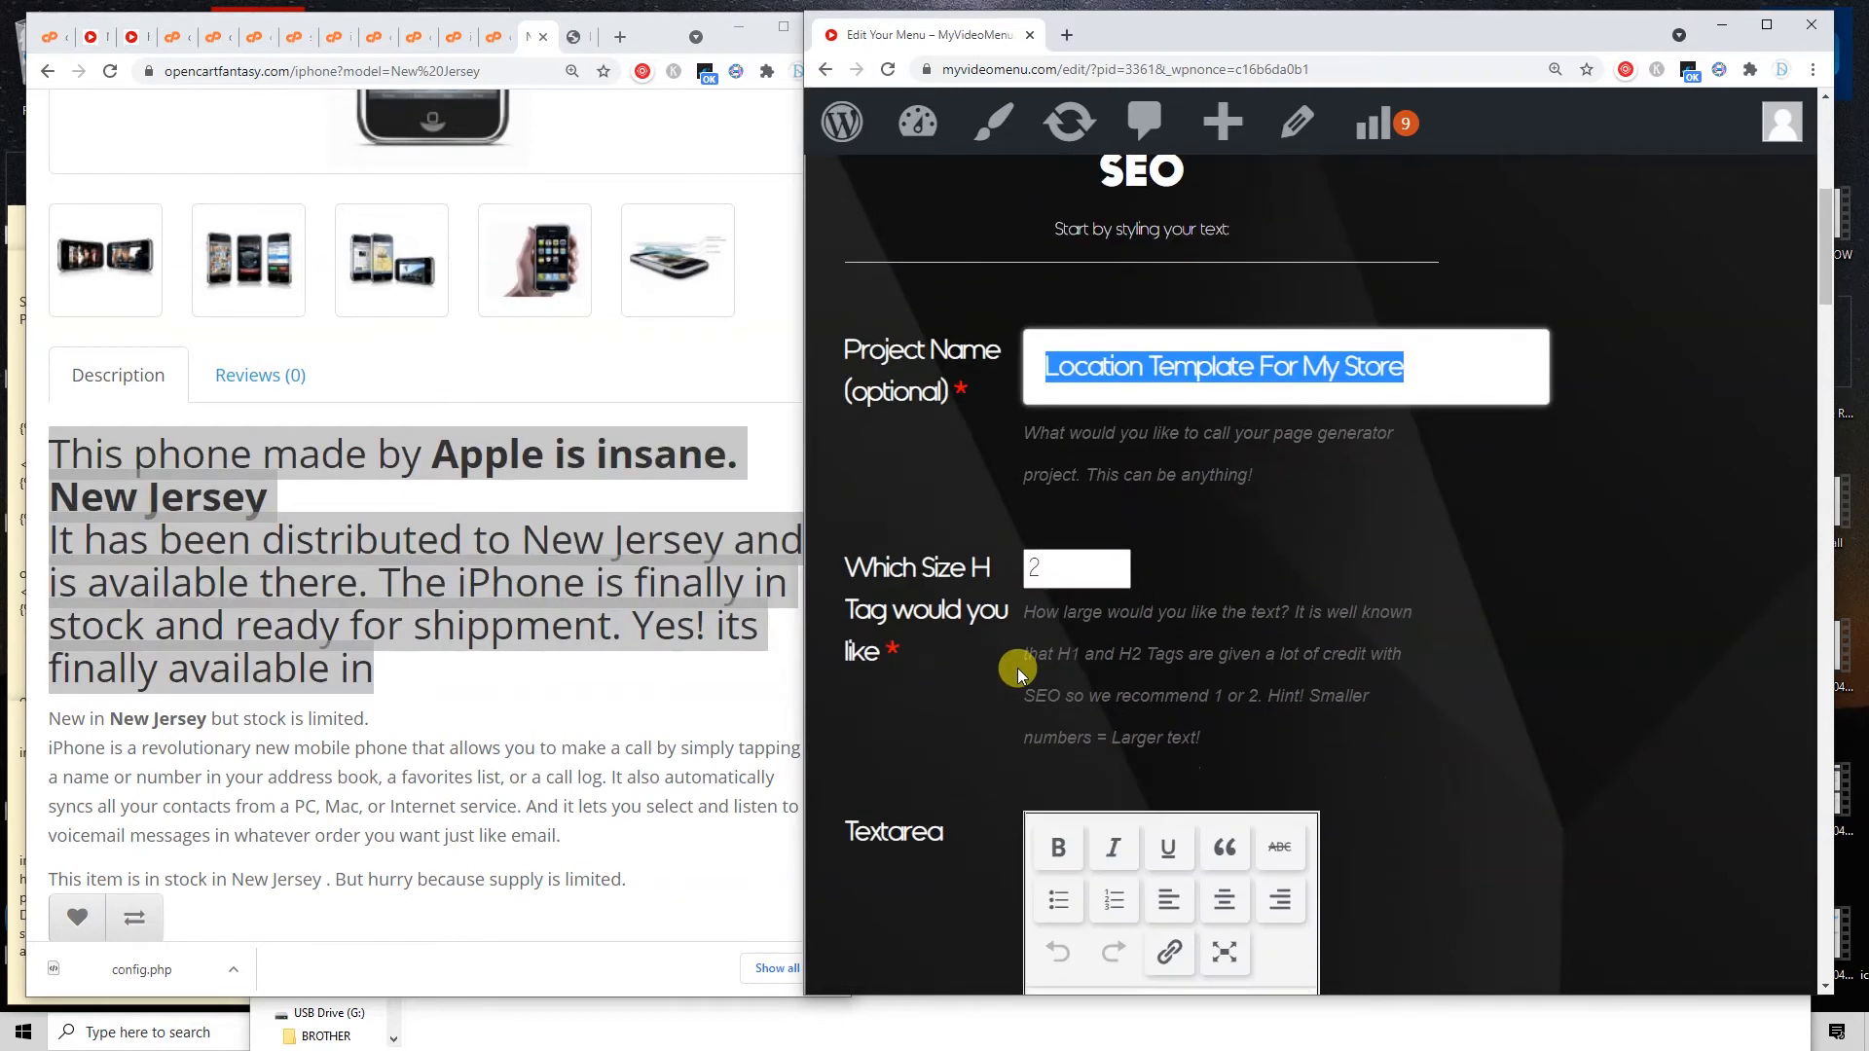
pyautogui.click(1053, 563)
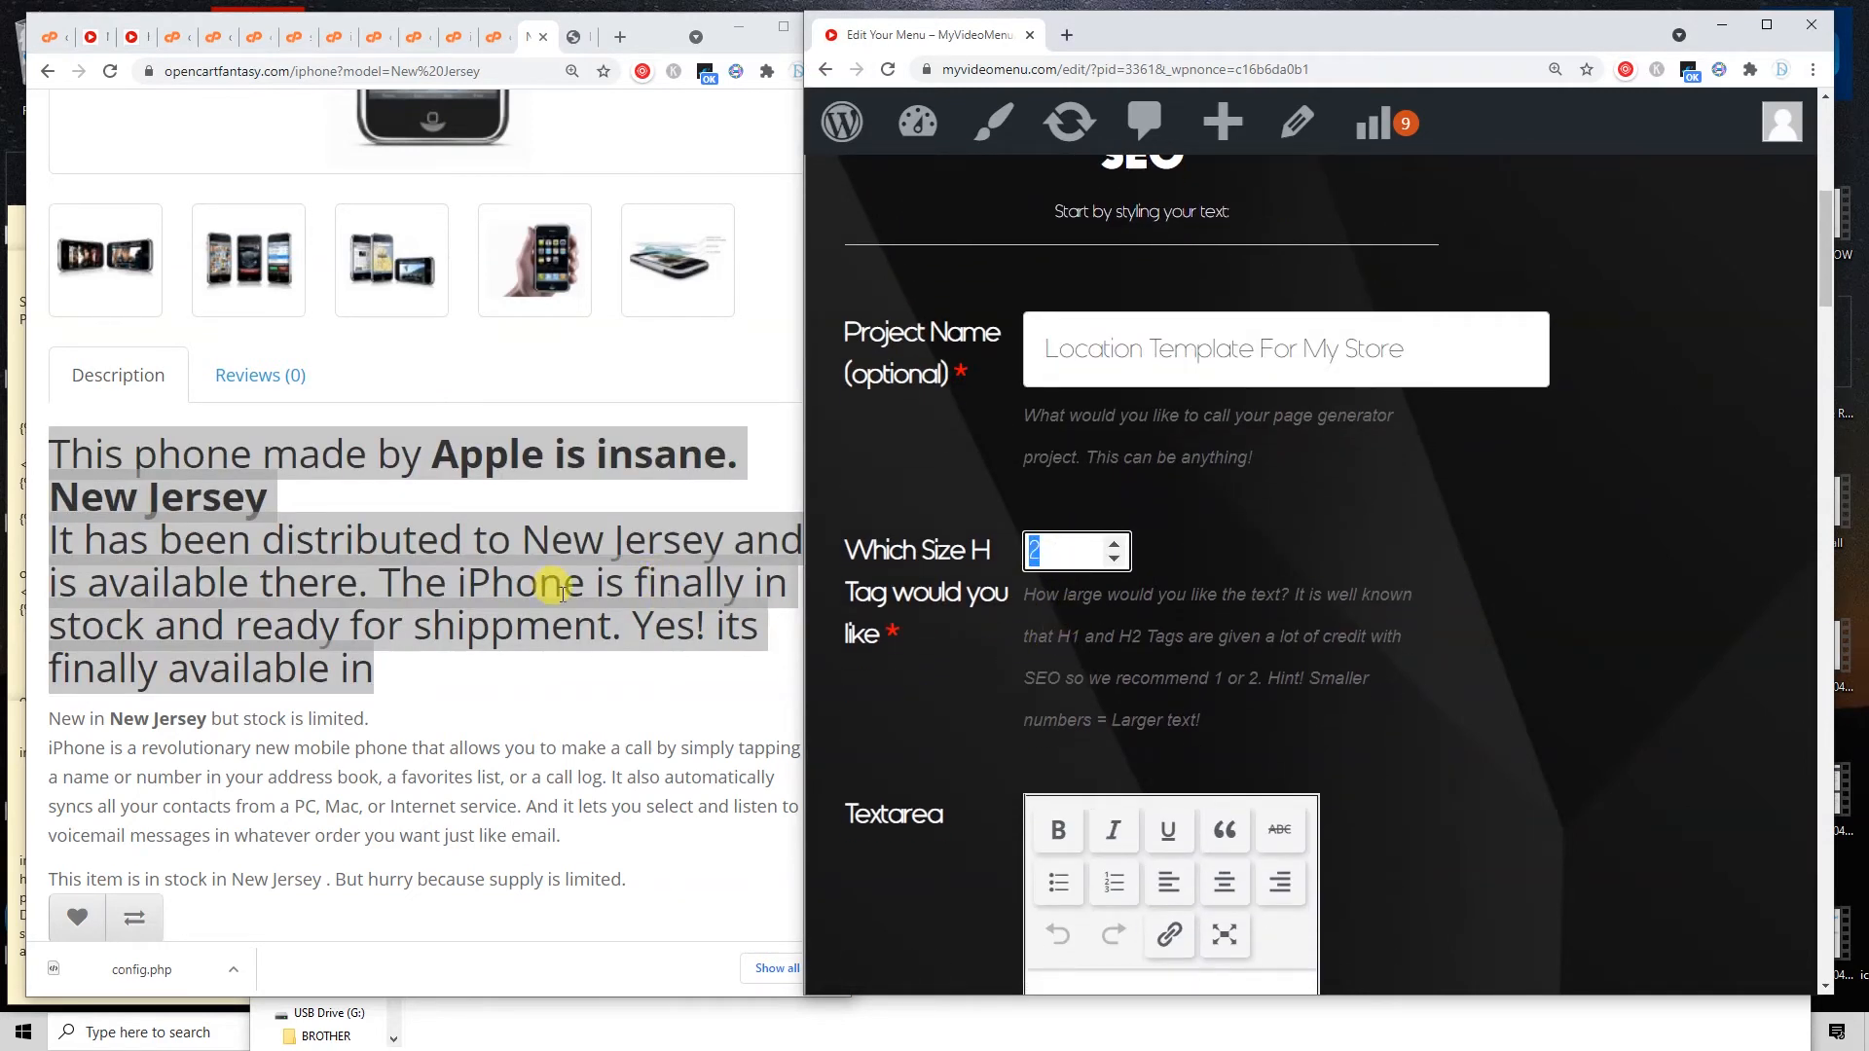
pyautogui.rightClick(561, 591)
pyautogui.click(417, 554)
pyautogui.tripleClick(416, 570)
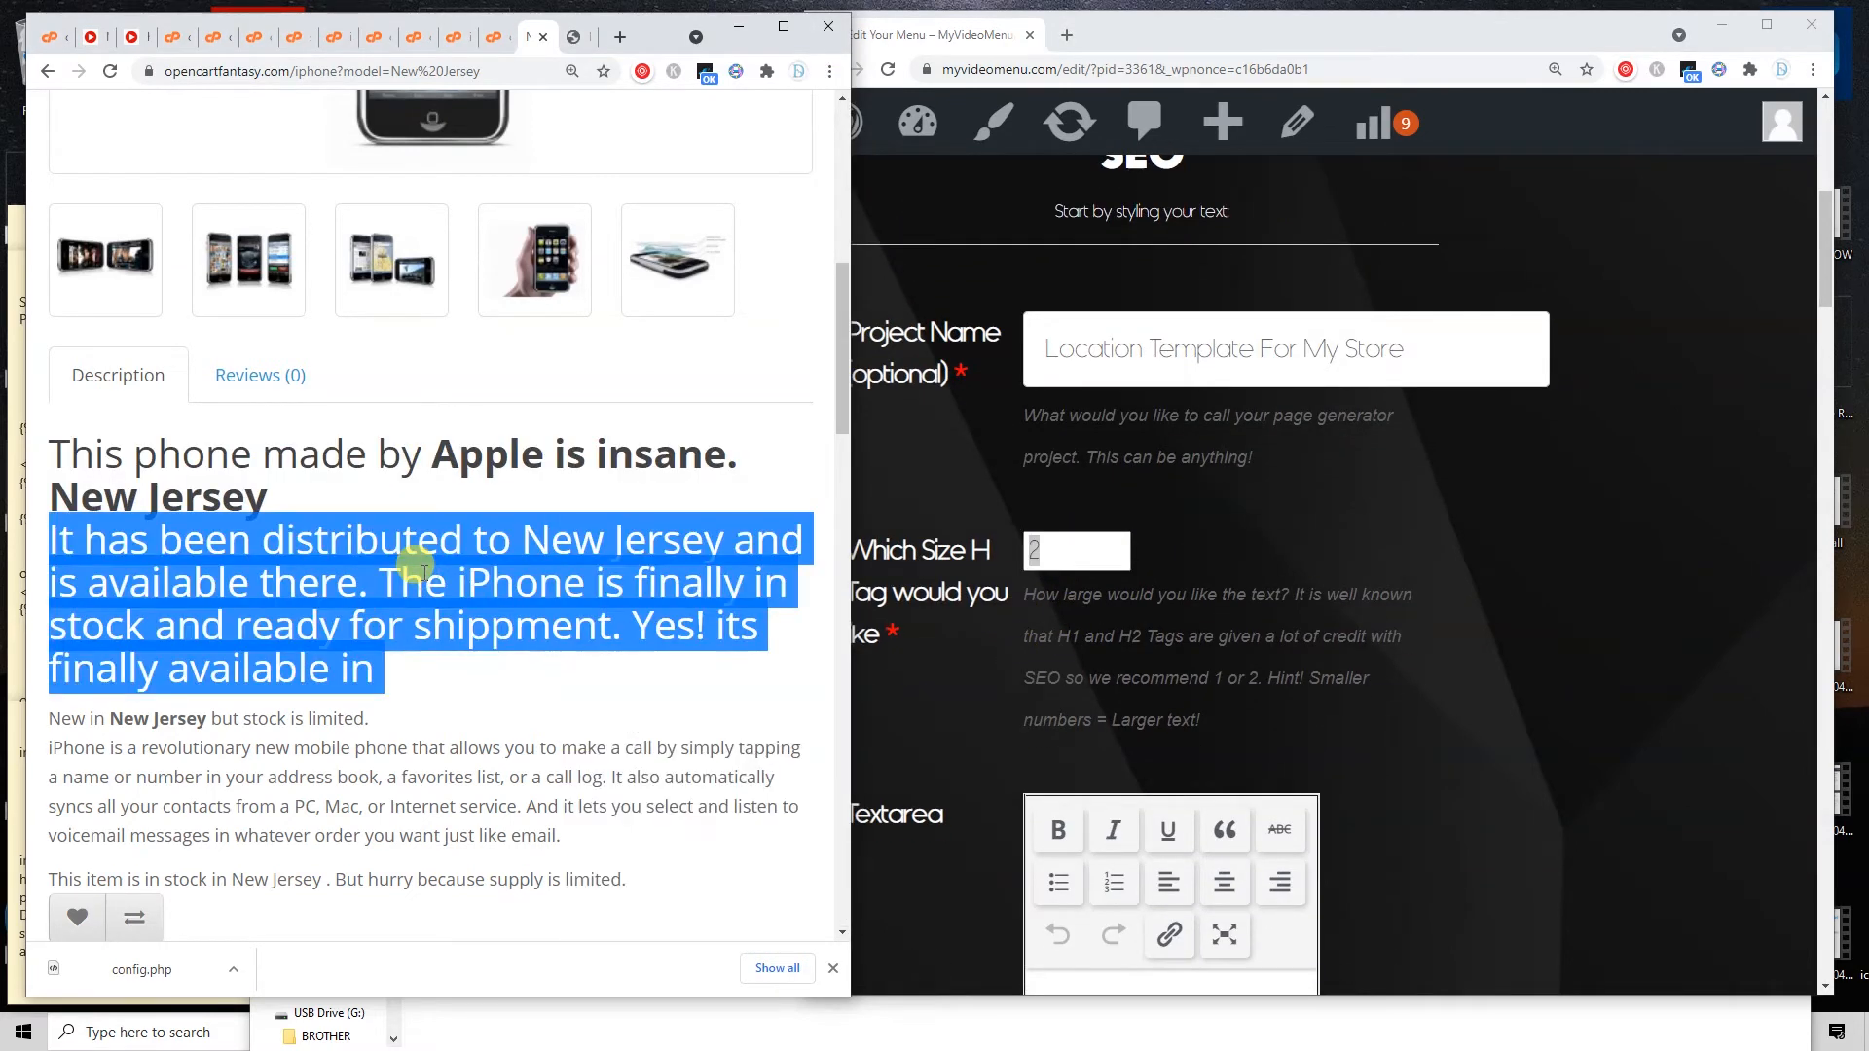
pyautogui.click(416, 569)
pyautogui.click(1037, 542)
pyautogui.scroll(-2, 507, 594)
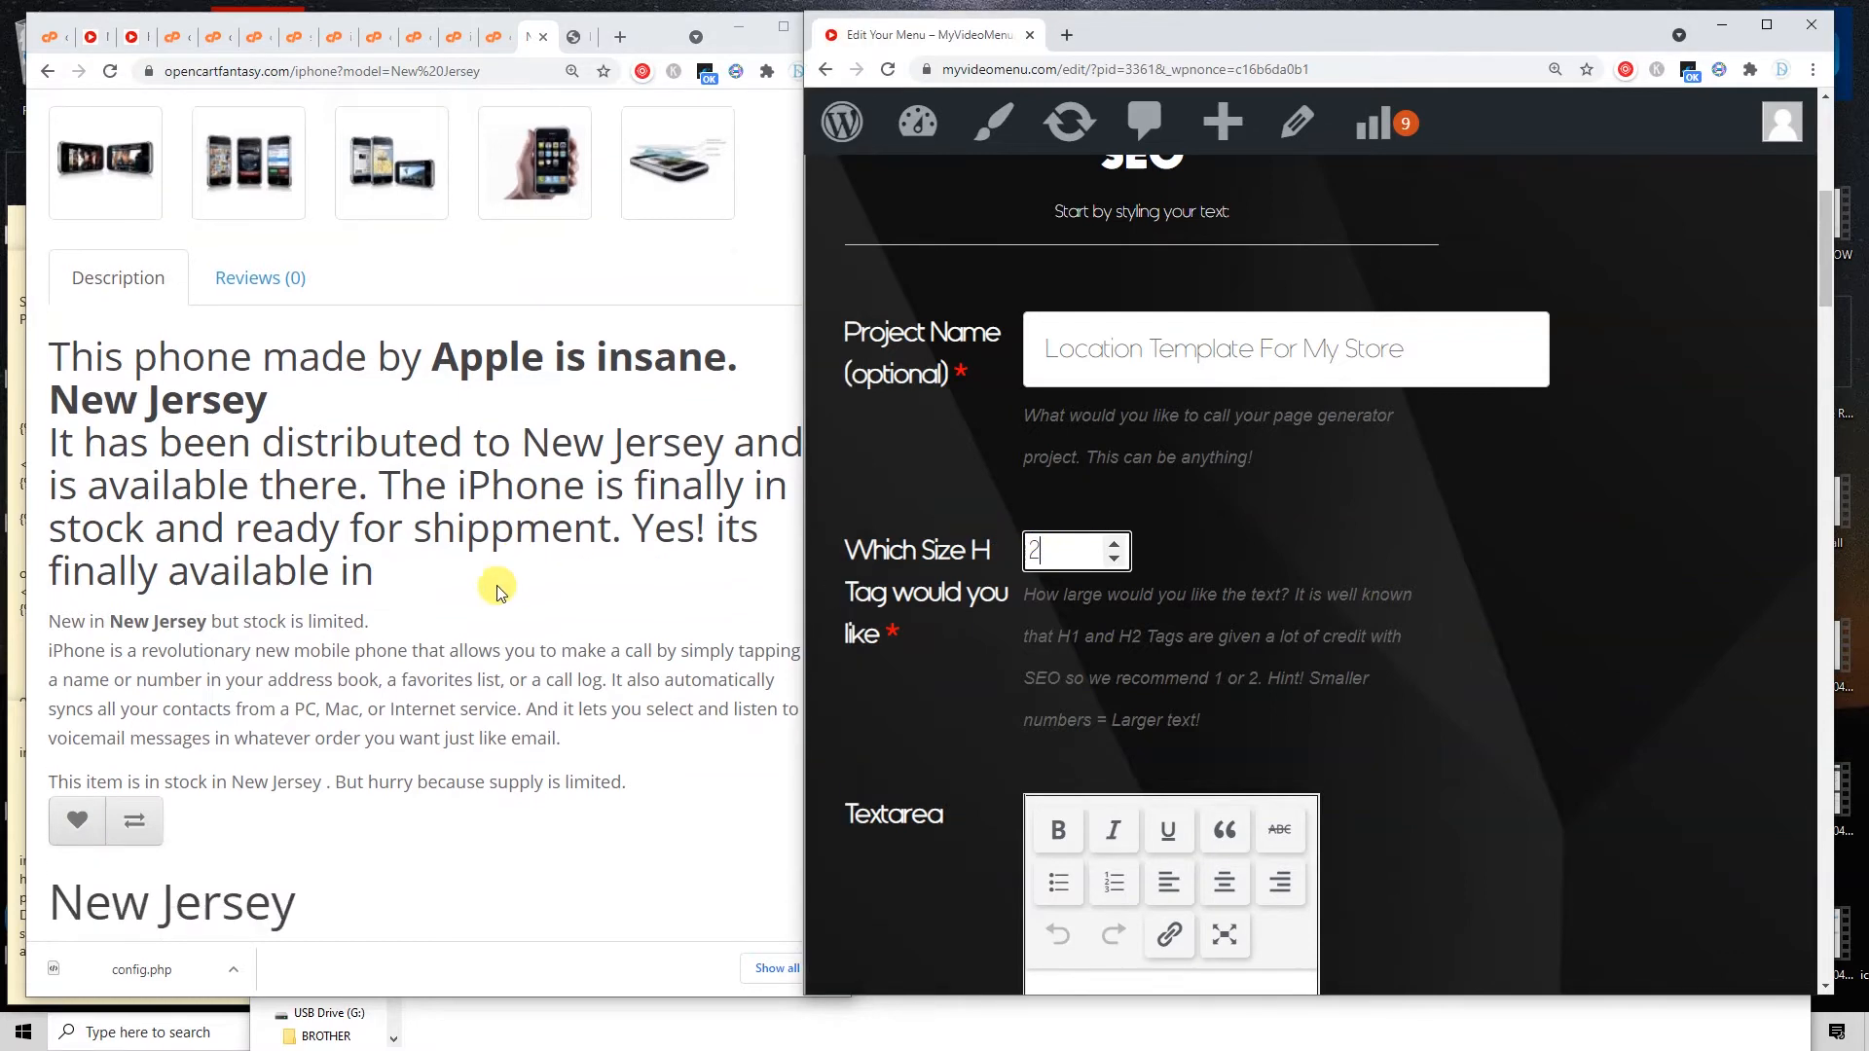
pyautogui.scroll(-4, 1347, 529)
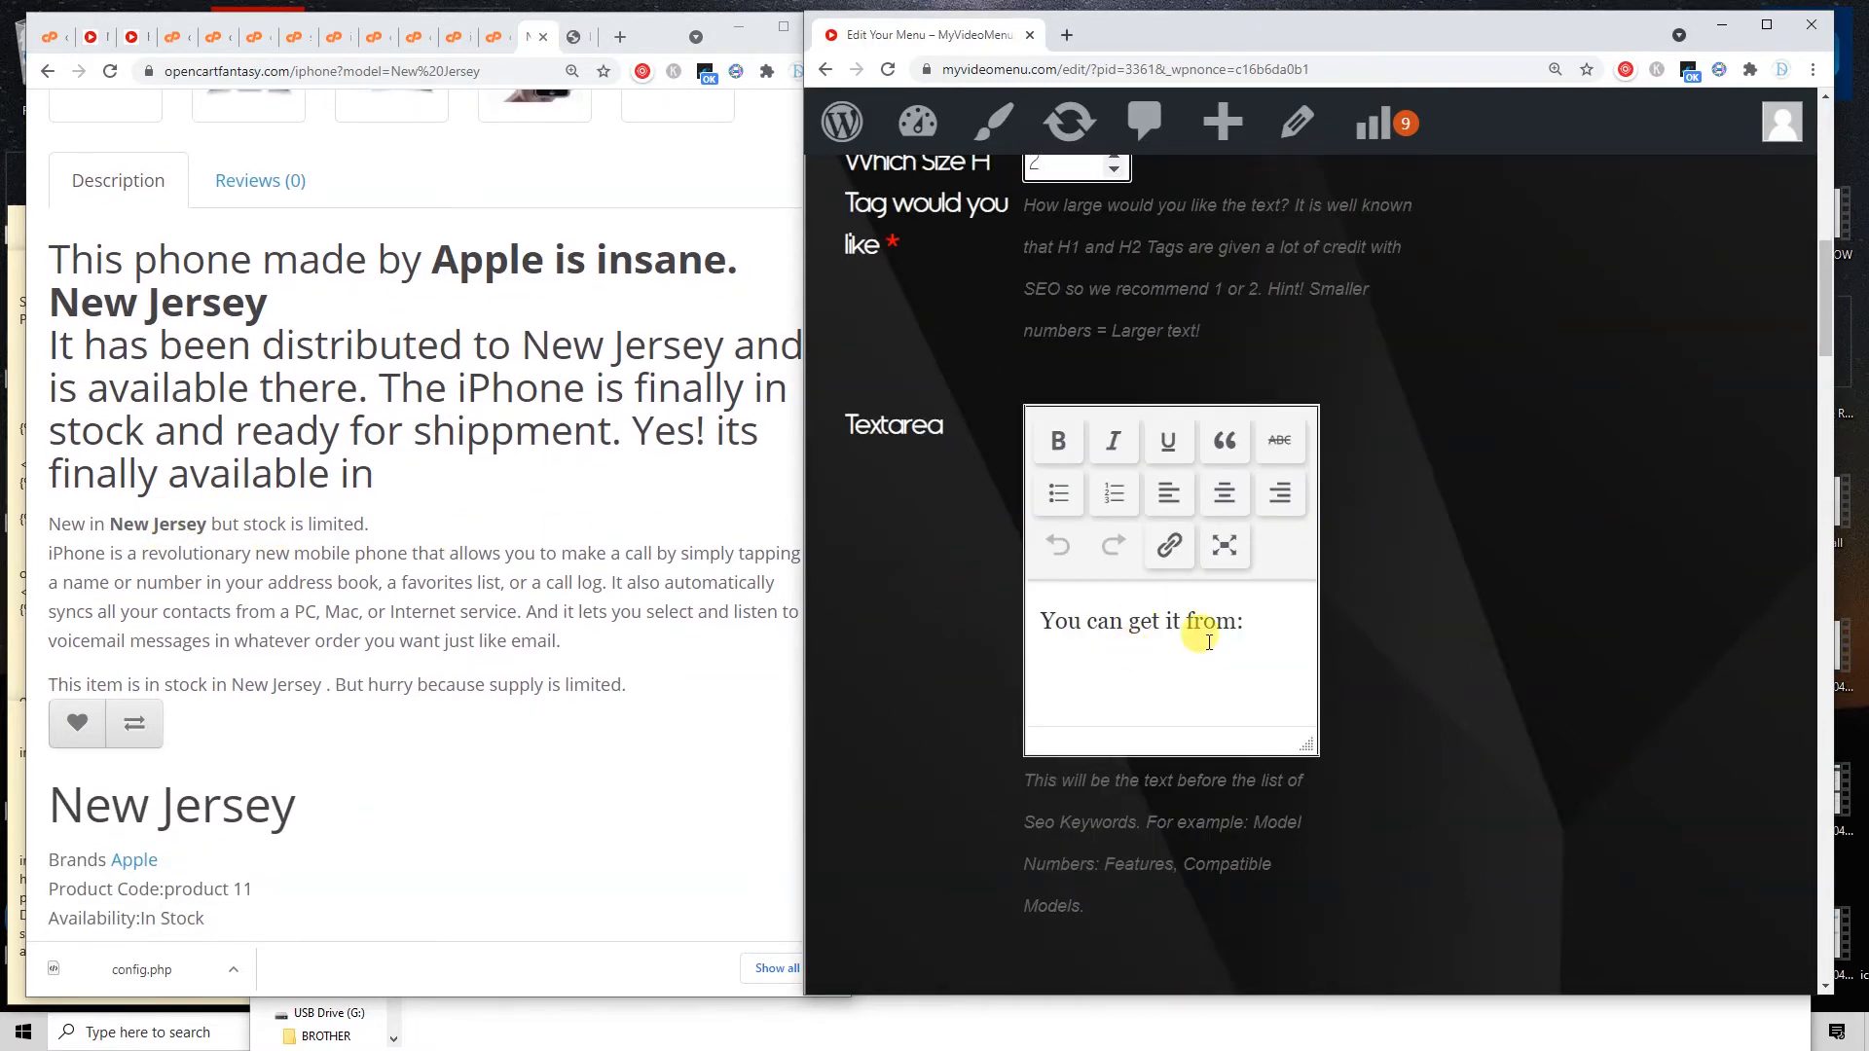
# Compare the "You can get it from:" text in the editor with the line above the keyword links on the iPhone page.
pyautogui.moveTo(1247, 623); pyautogui.dragTo(951, 596)
pyautogui.scroll(-4, 491, 687)
pyautogui.scroll(-10, 497, 683)
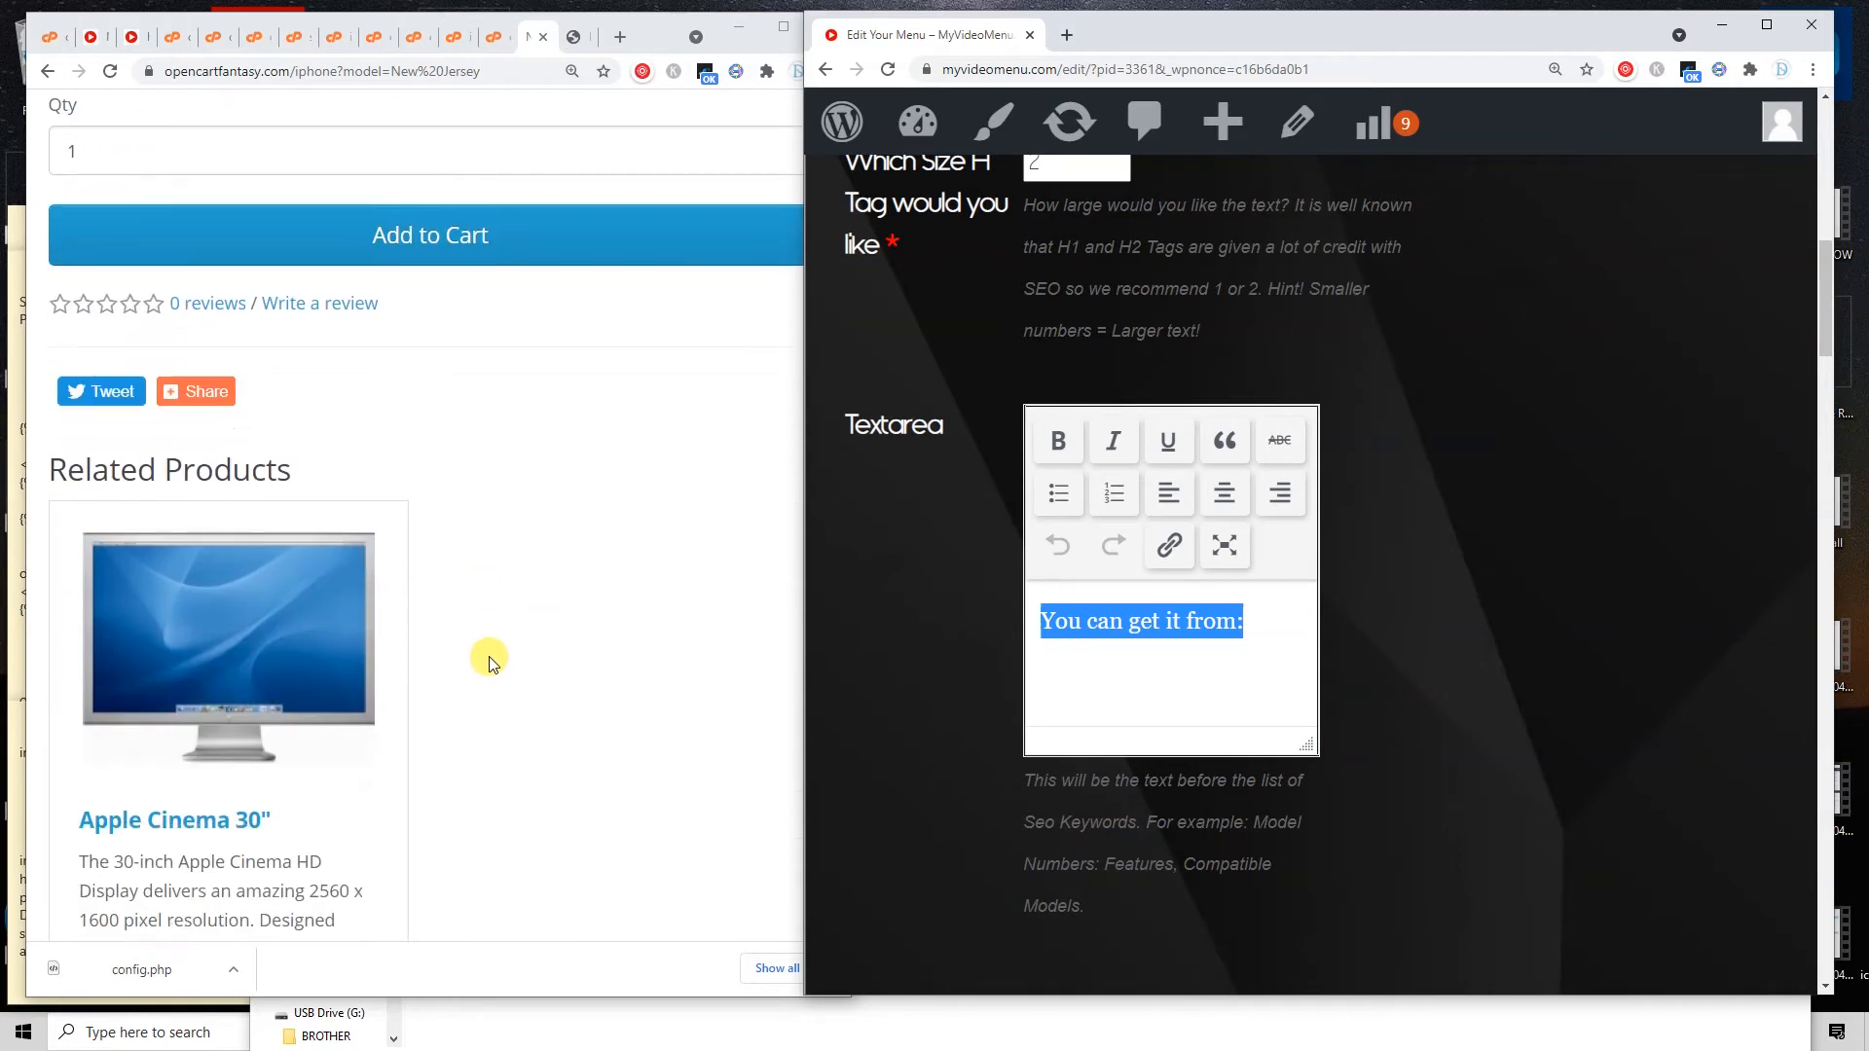
pyautogui.scroll(1, 510, 676)
pyautogui.scroll(-1, 510, 674)
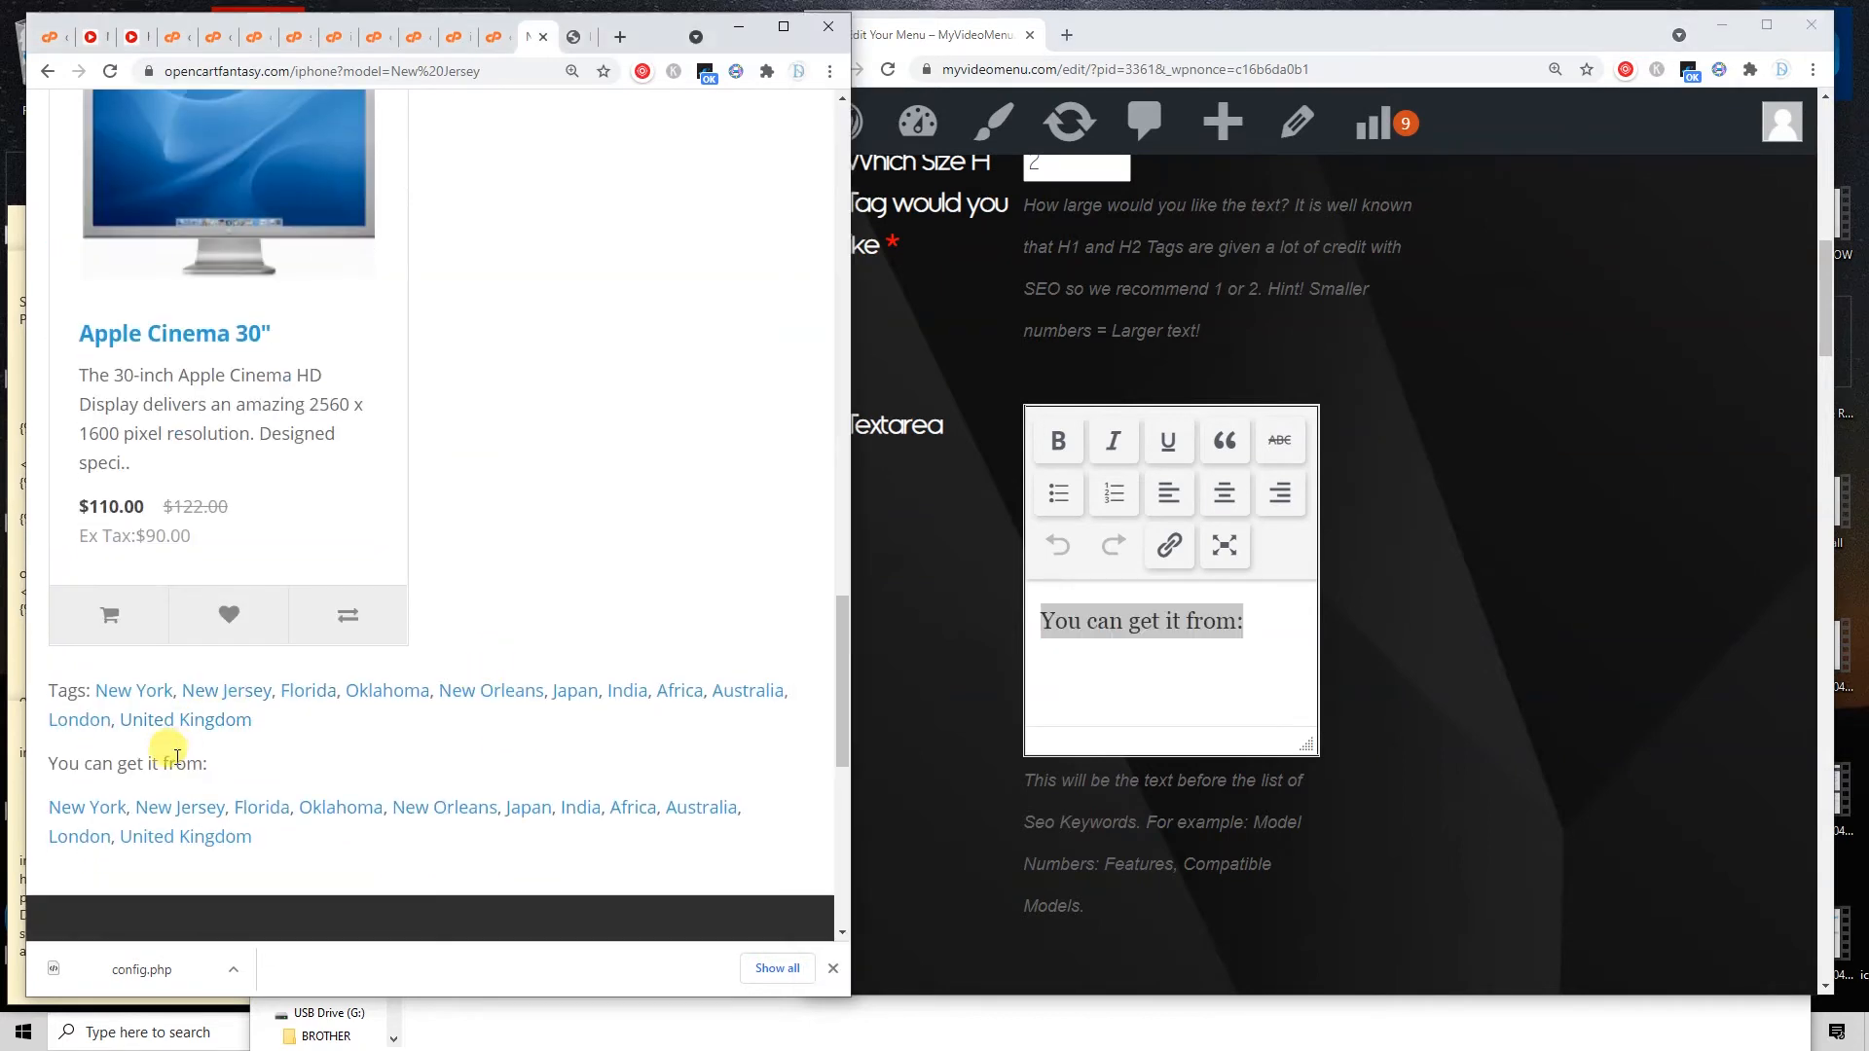
pyautogui.tripleClick(167, 754)
# Make the "You can get it from:" text in the Textarea bold.
pyautogui.tripleClick(1149, 620)
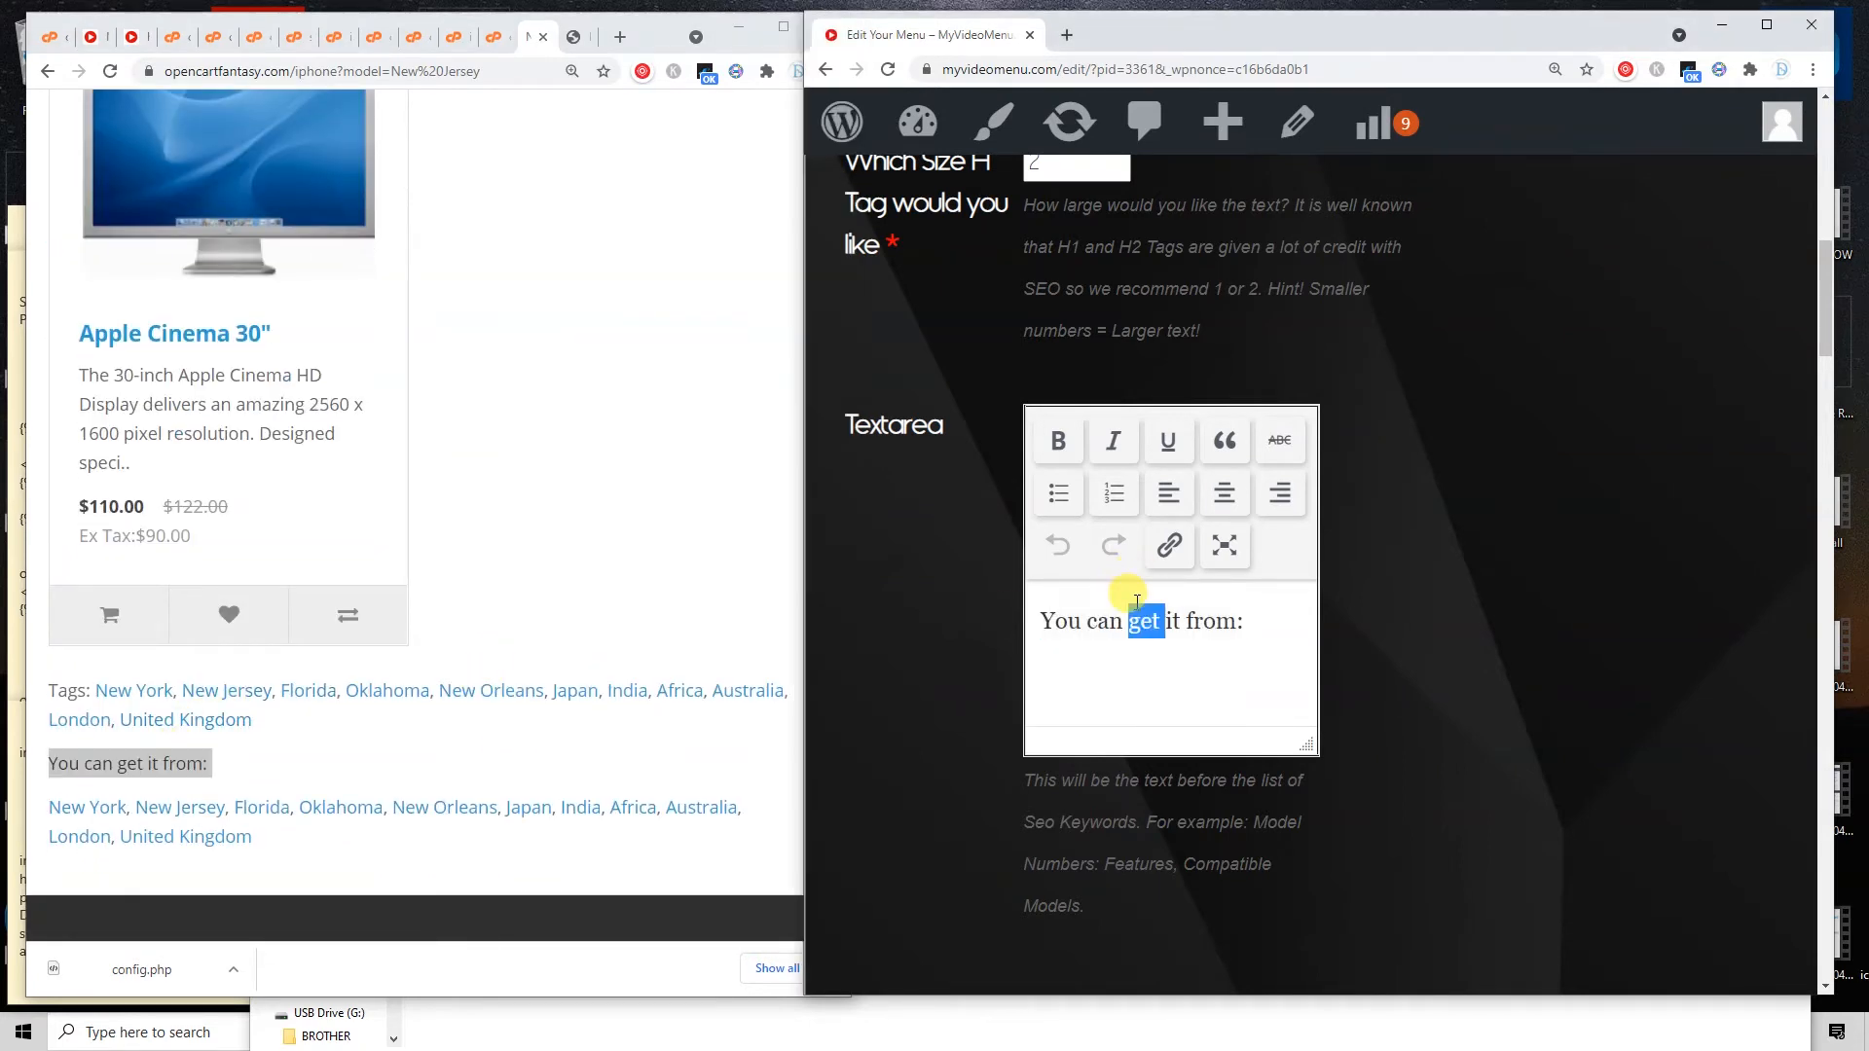
pyautogui.click(1058, 440)
pyautogui.click(1174, 670)
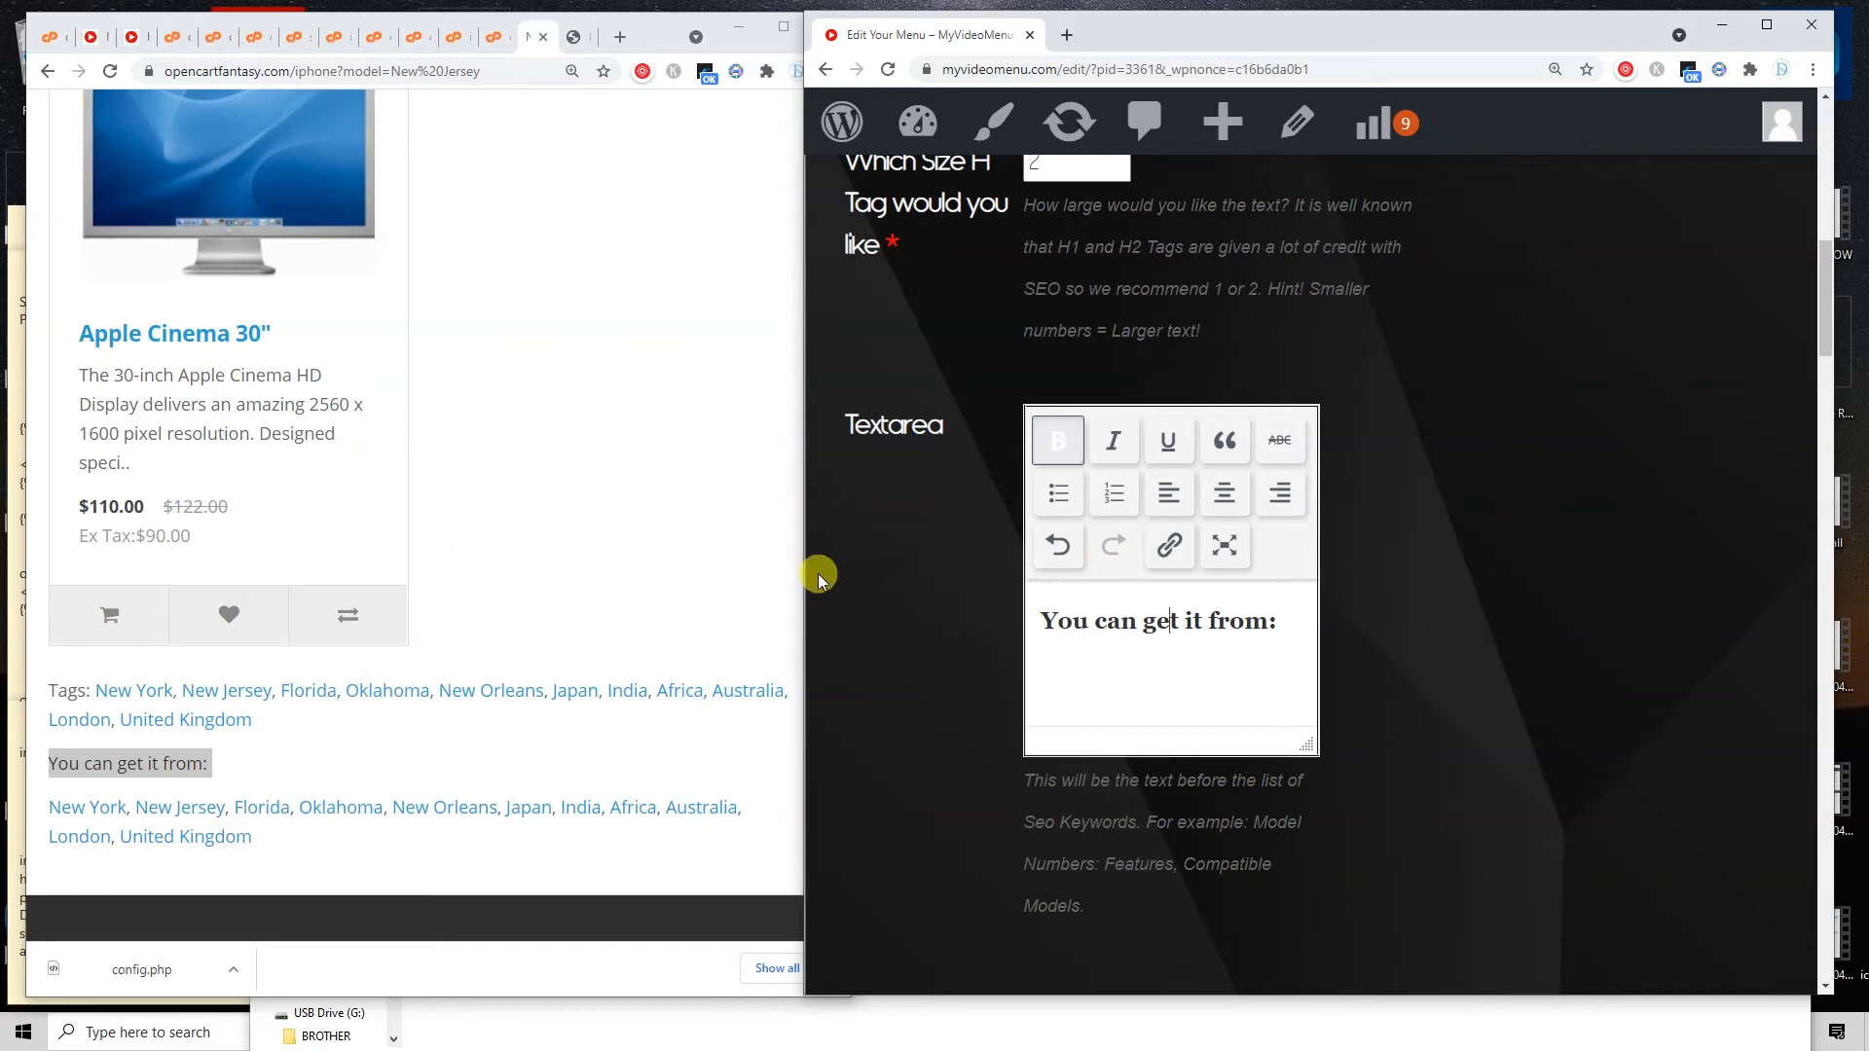
pyautogui.scroll(15, 522, 580)
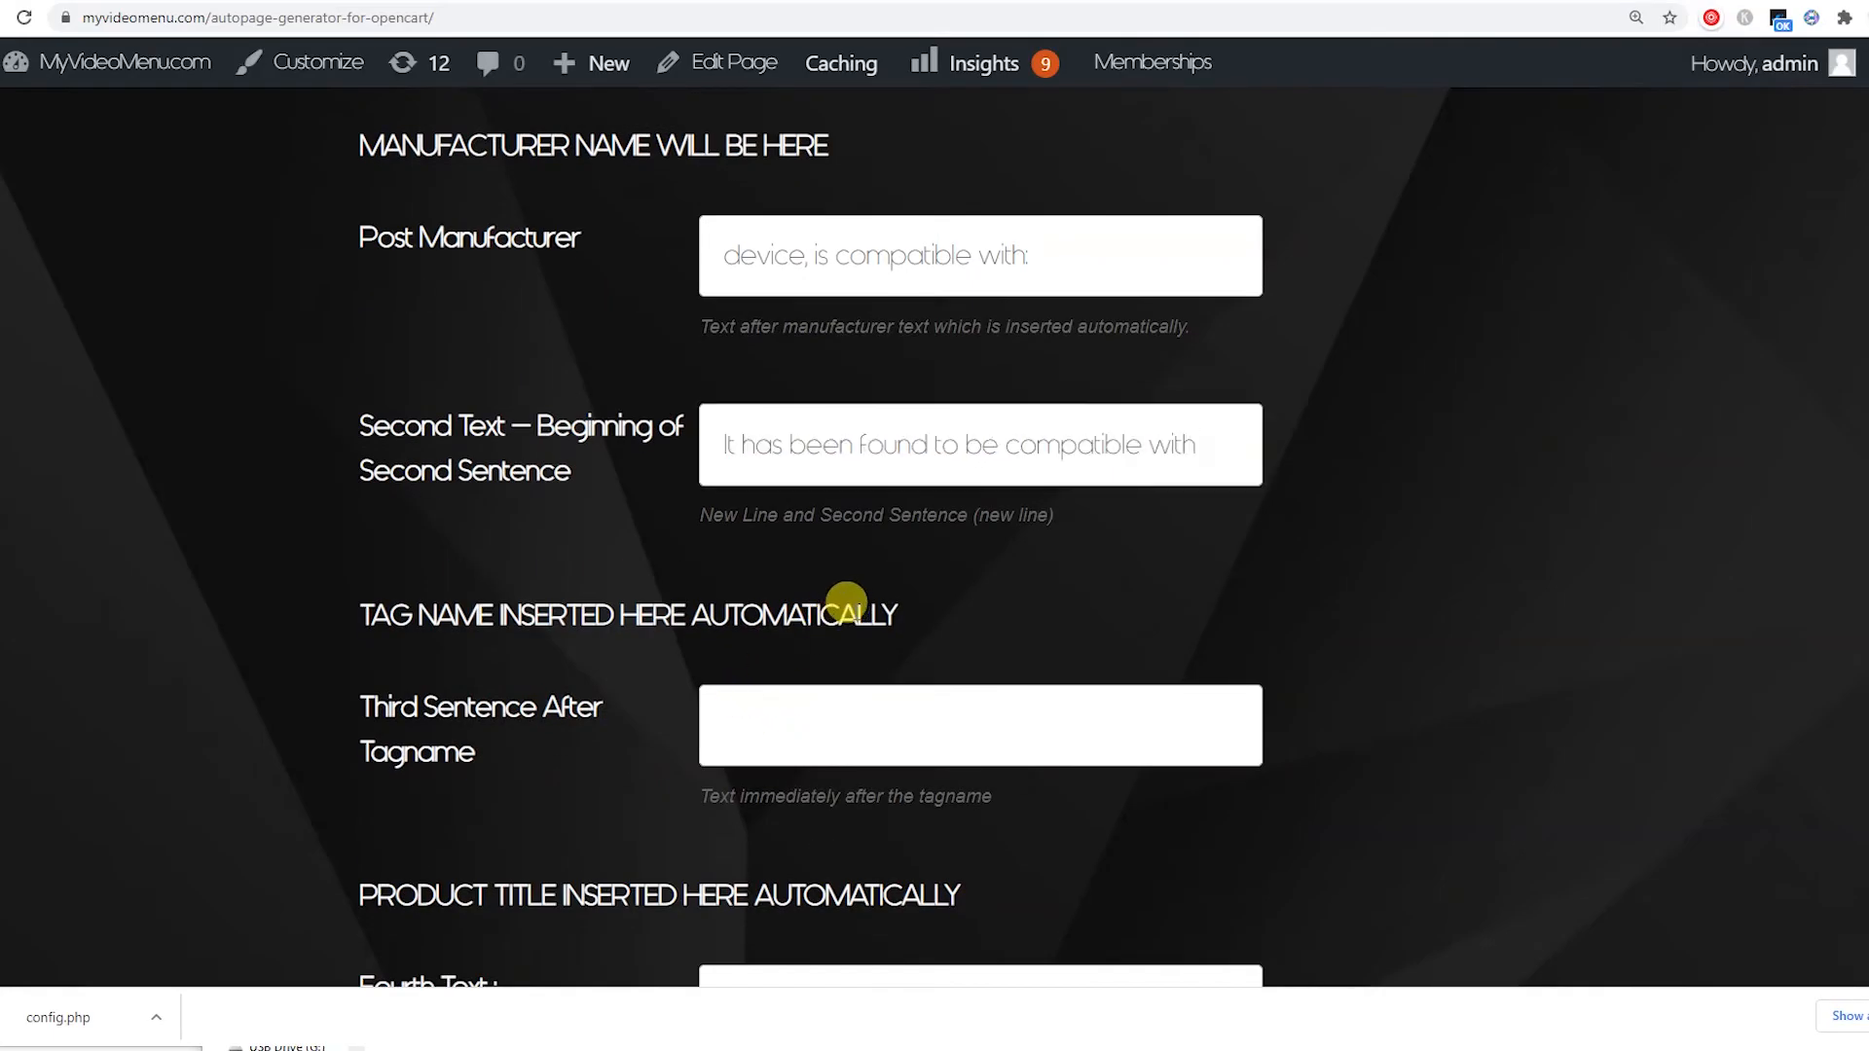
# Set Third Sentence After Tagname to "You can order with confidence. The" and word the Fourth Text as officially in stock.
pyautogui.moveTo(857, 614); pyautogui.dragTo(390, 611)
pyautogui.scroll(-1, 681, 623)
pyautogui.click(787, 625)
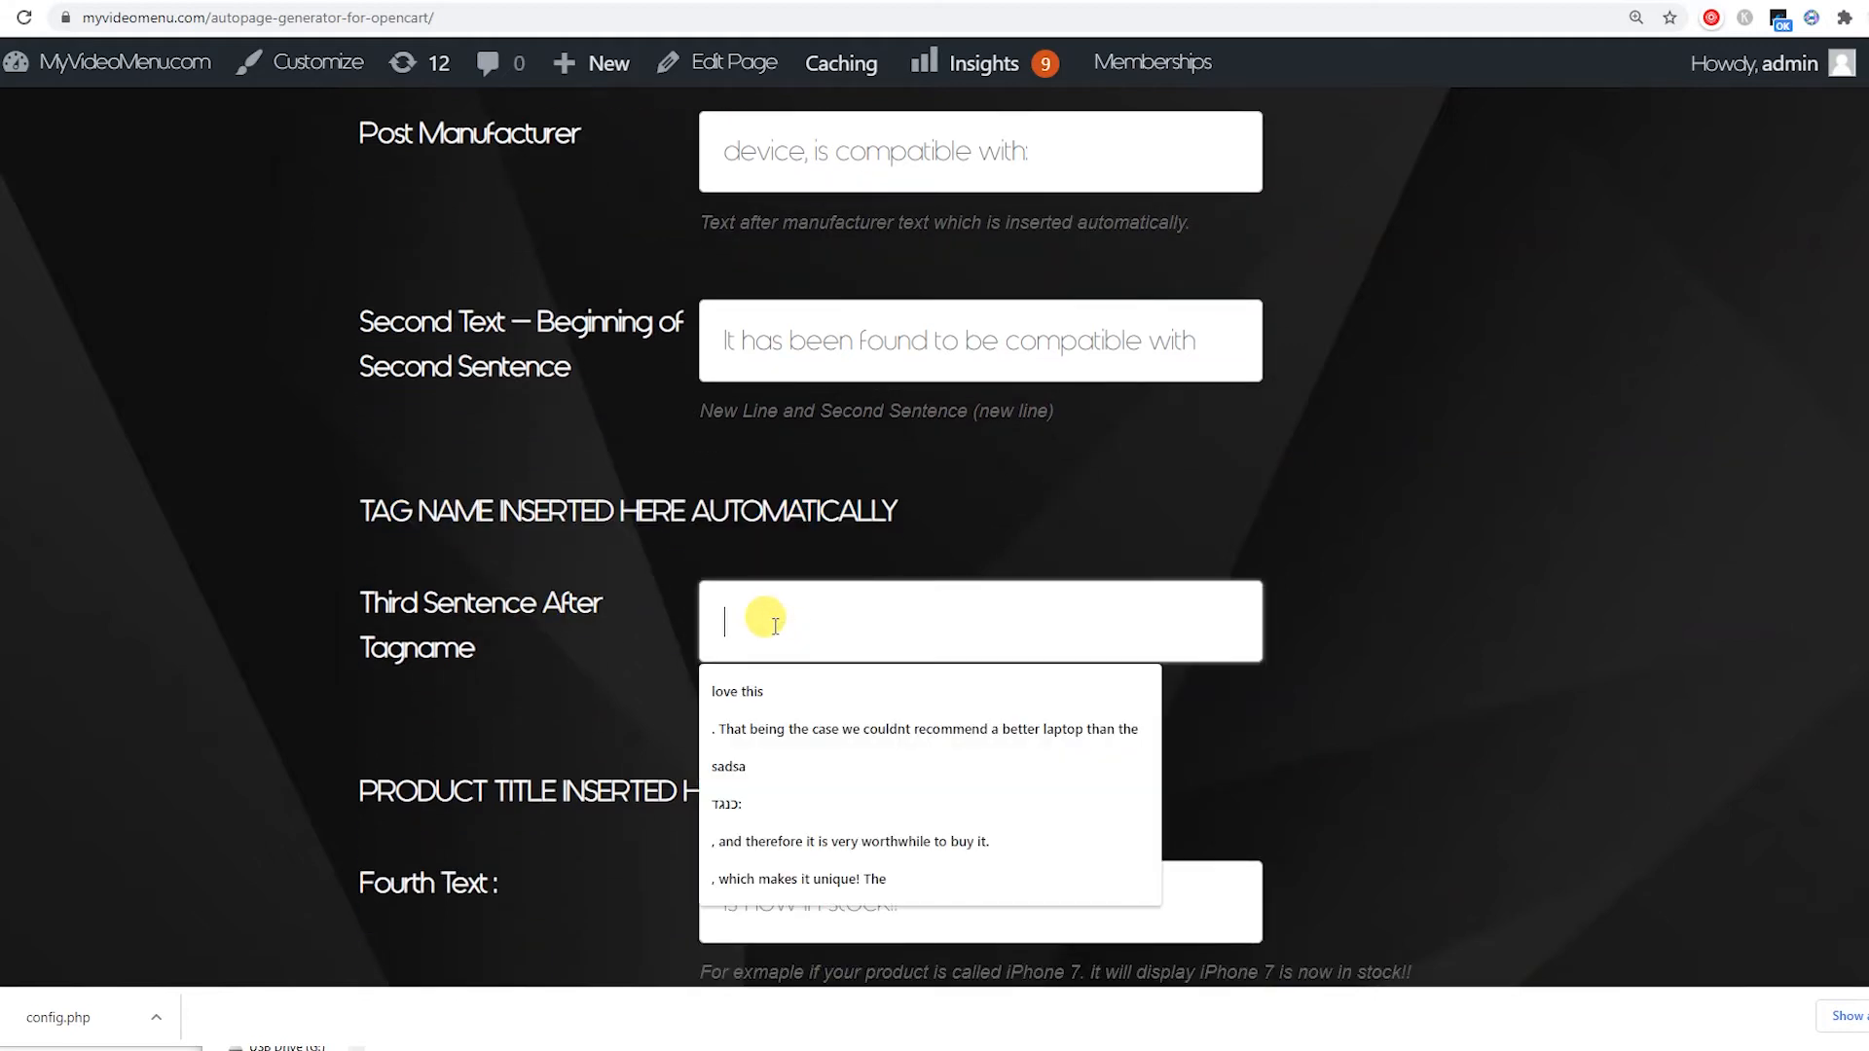
pyautogui.write('You can order with confidence')
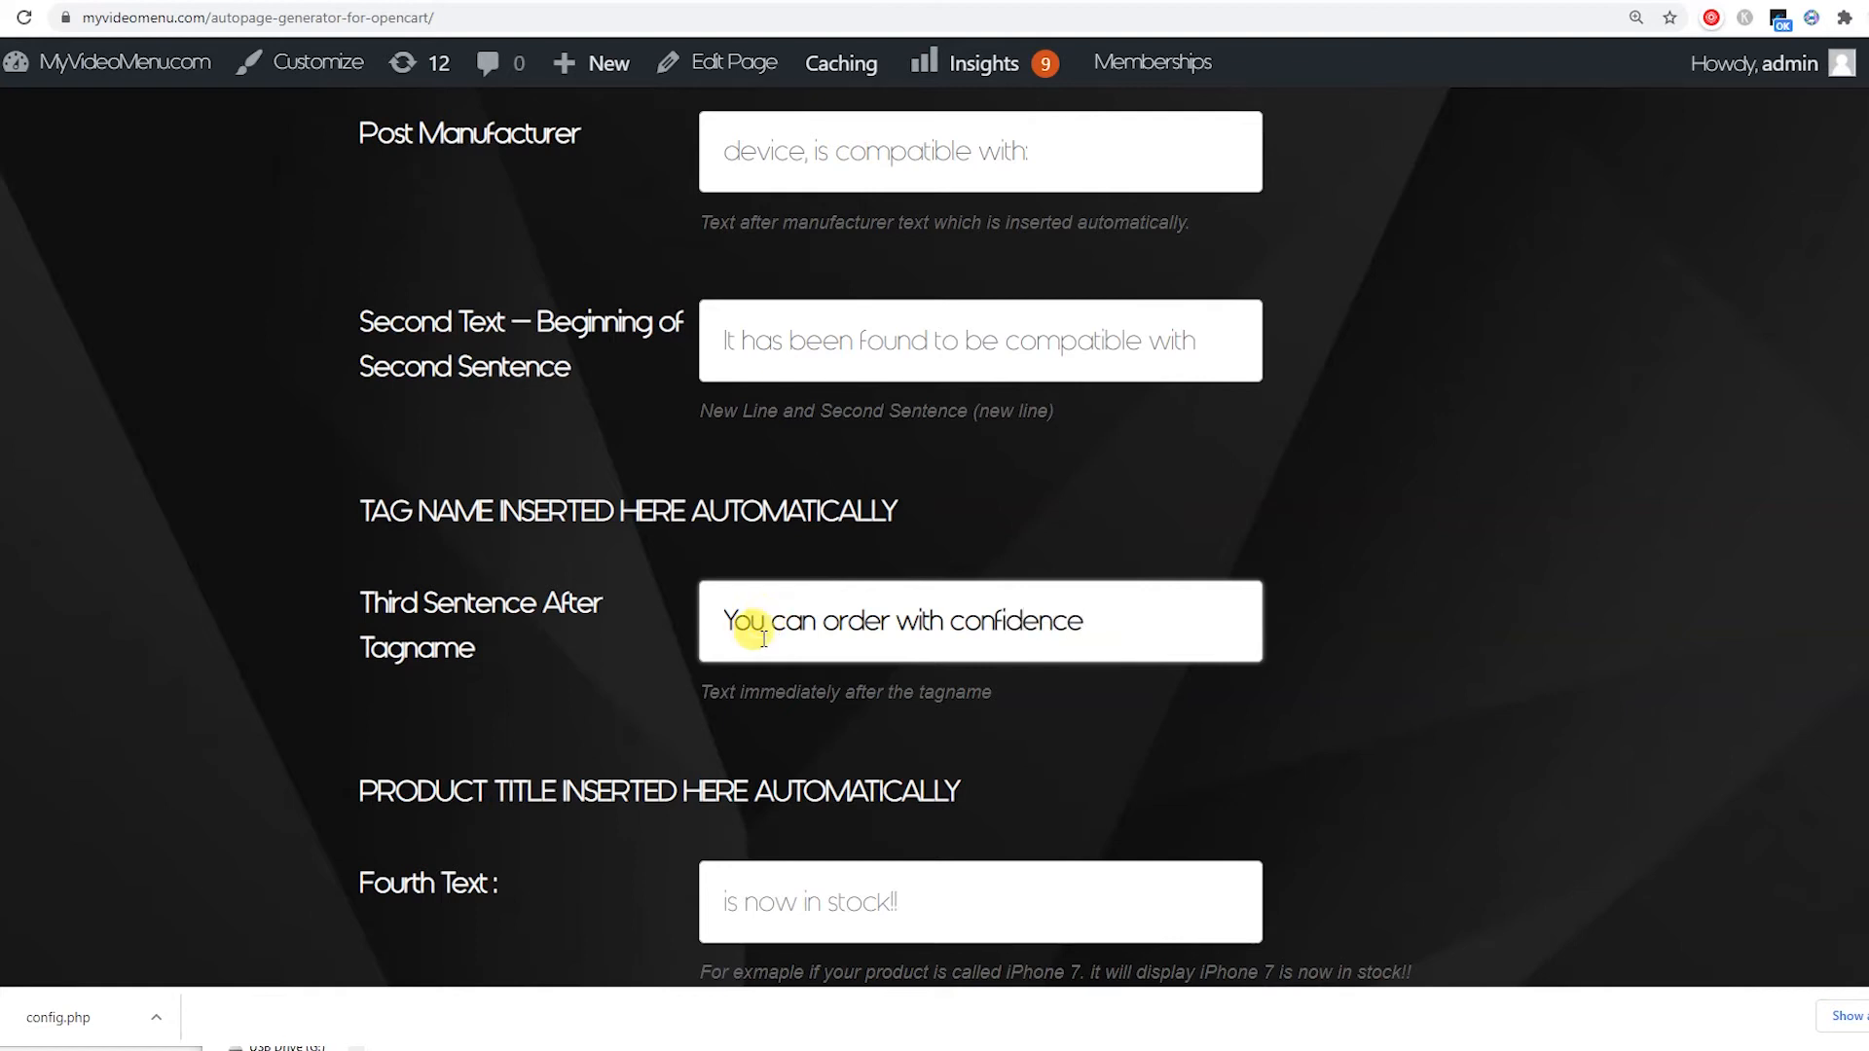
pyautogui.scroll(-1, 506, 672)
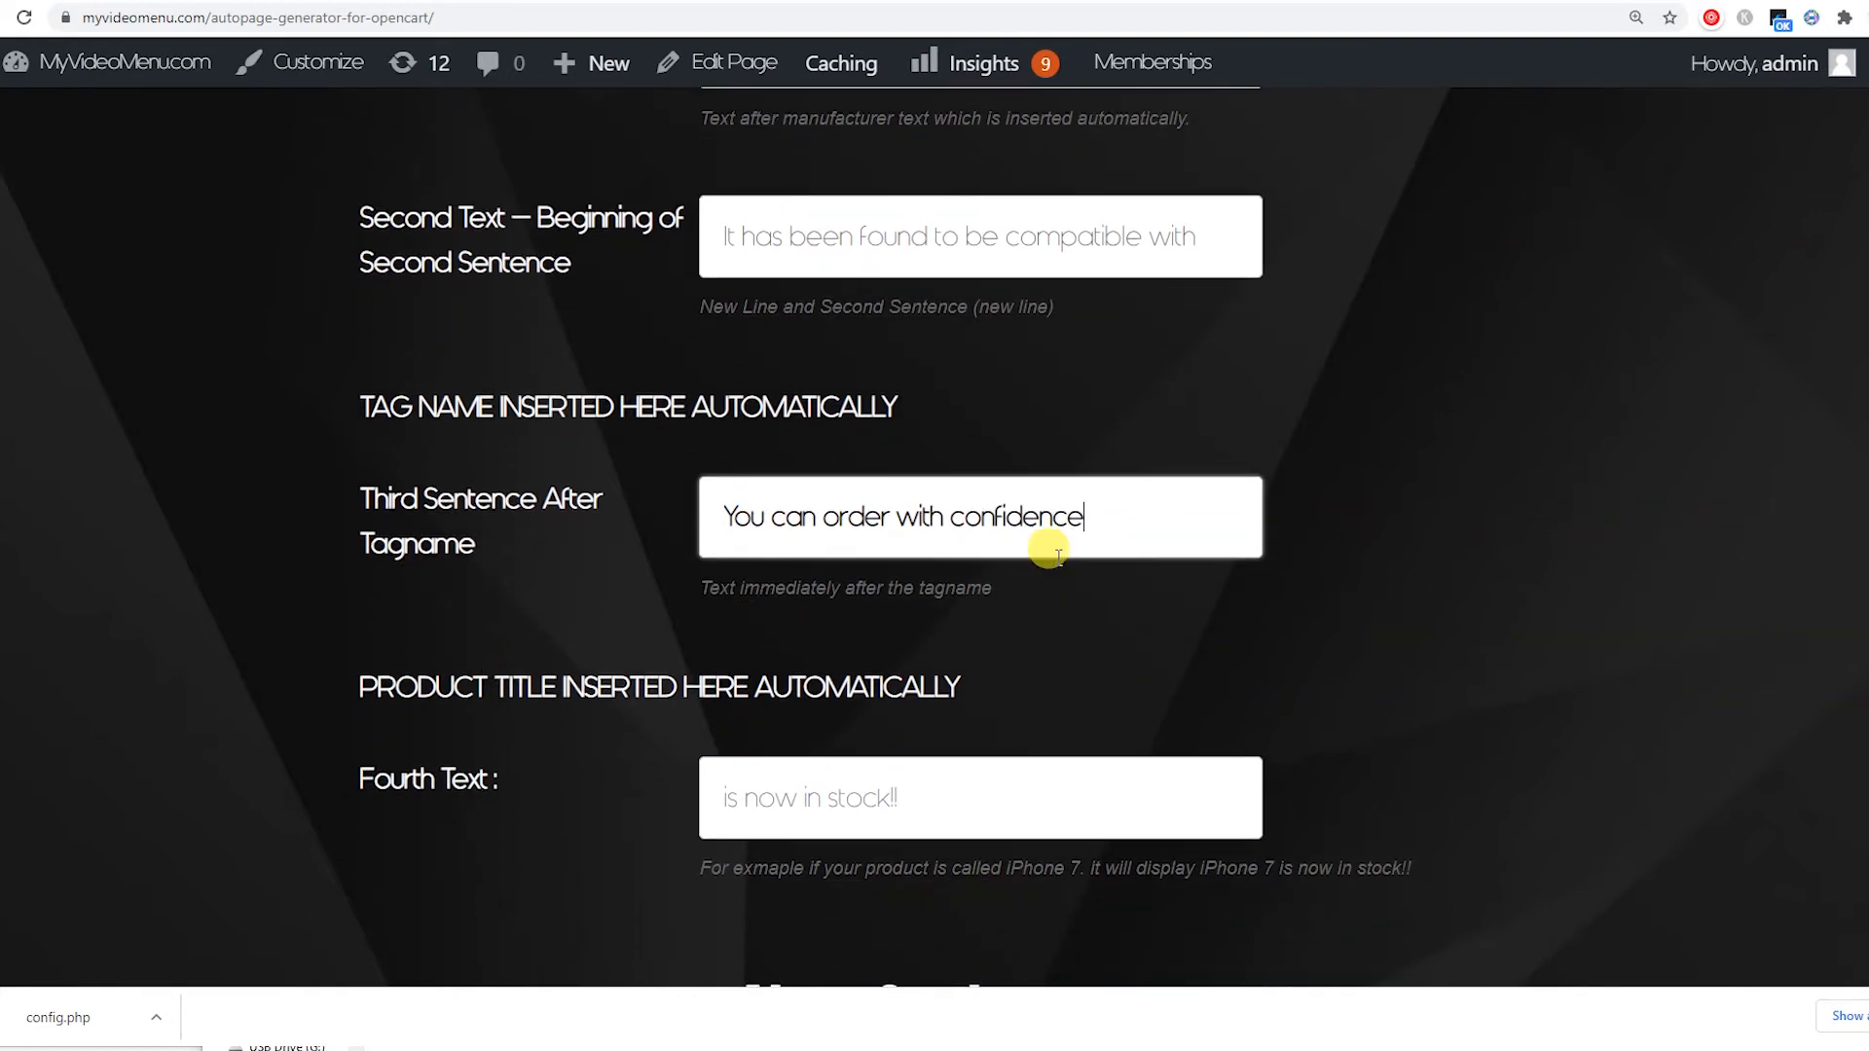
pyautogui.write('. The')
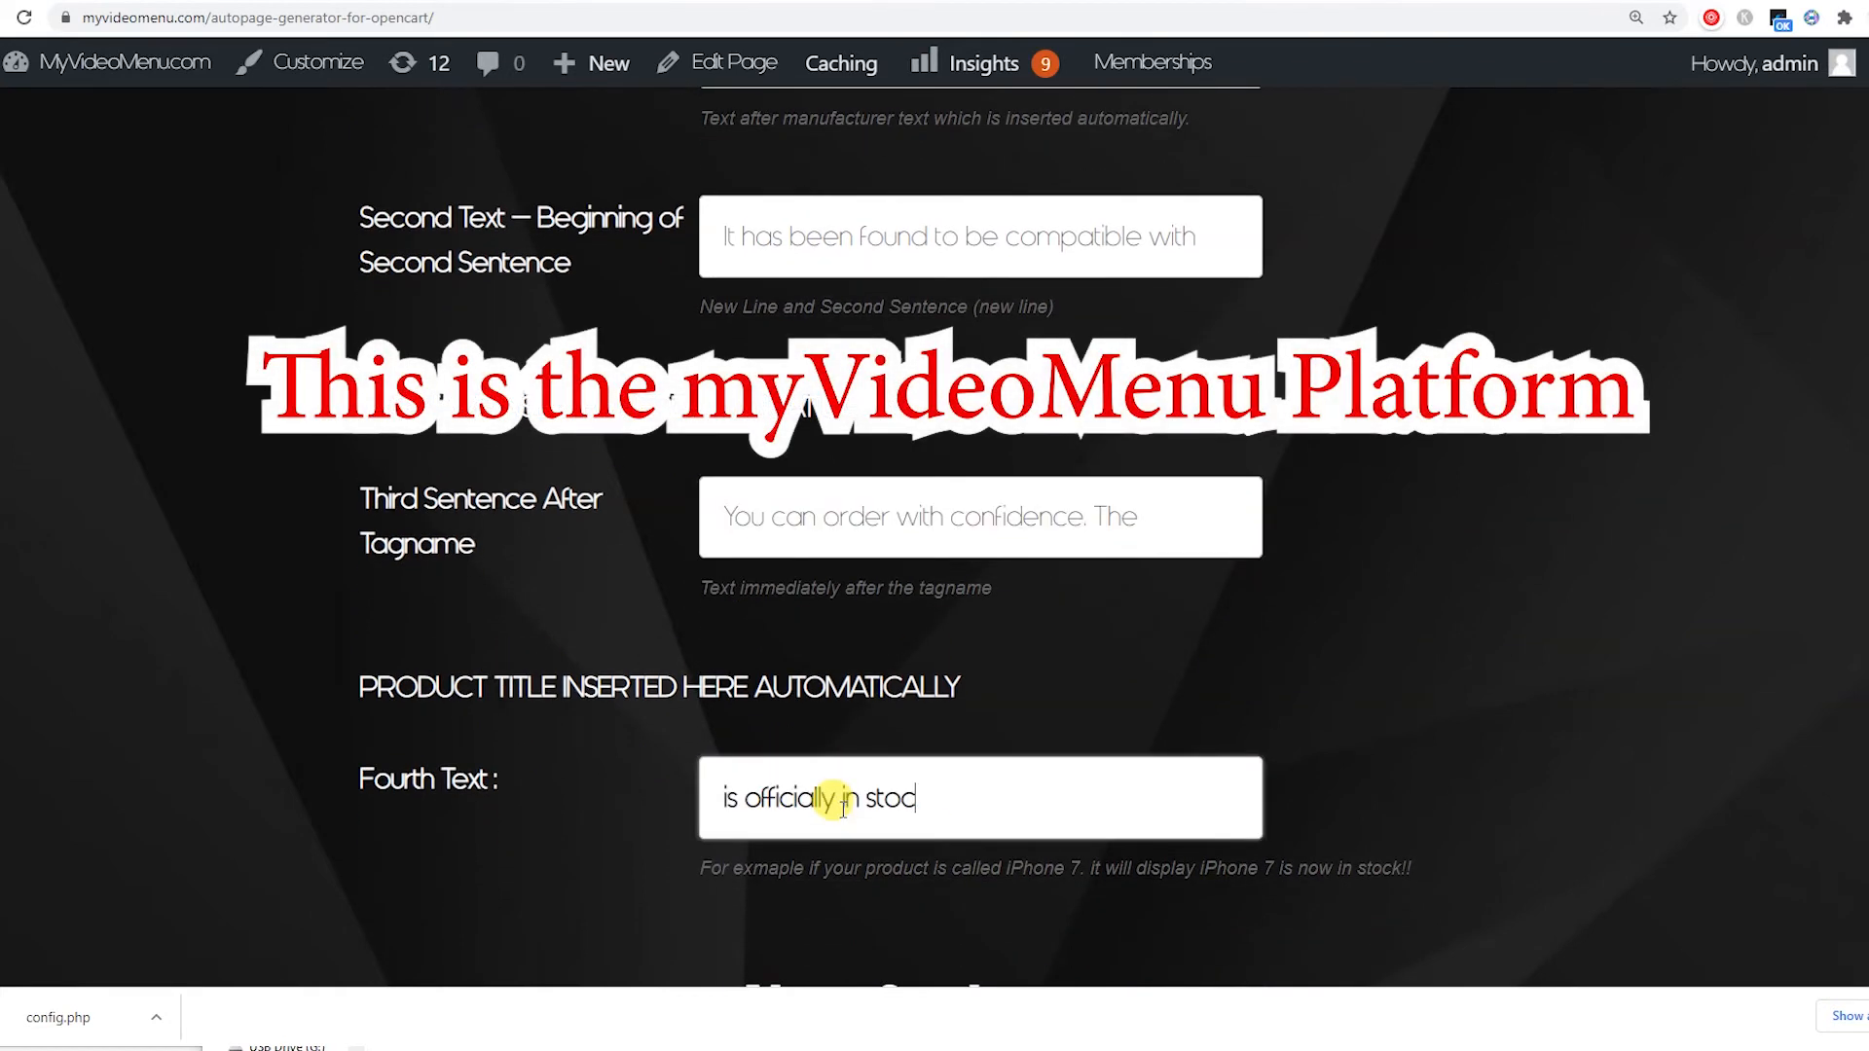
# Fill in the meta title with "This Model:" as (before), "For the" as beforeProductName and "|" as (After).
pyautogui.scroll(-10, 751, 750)
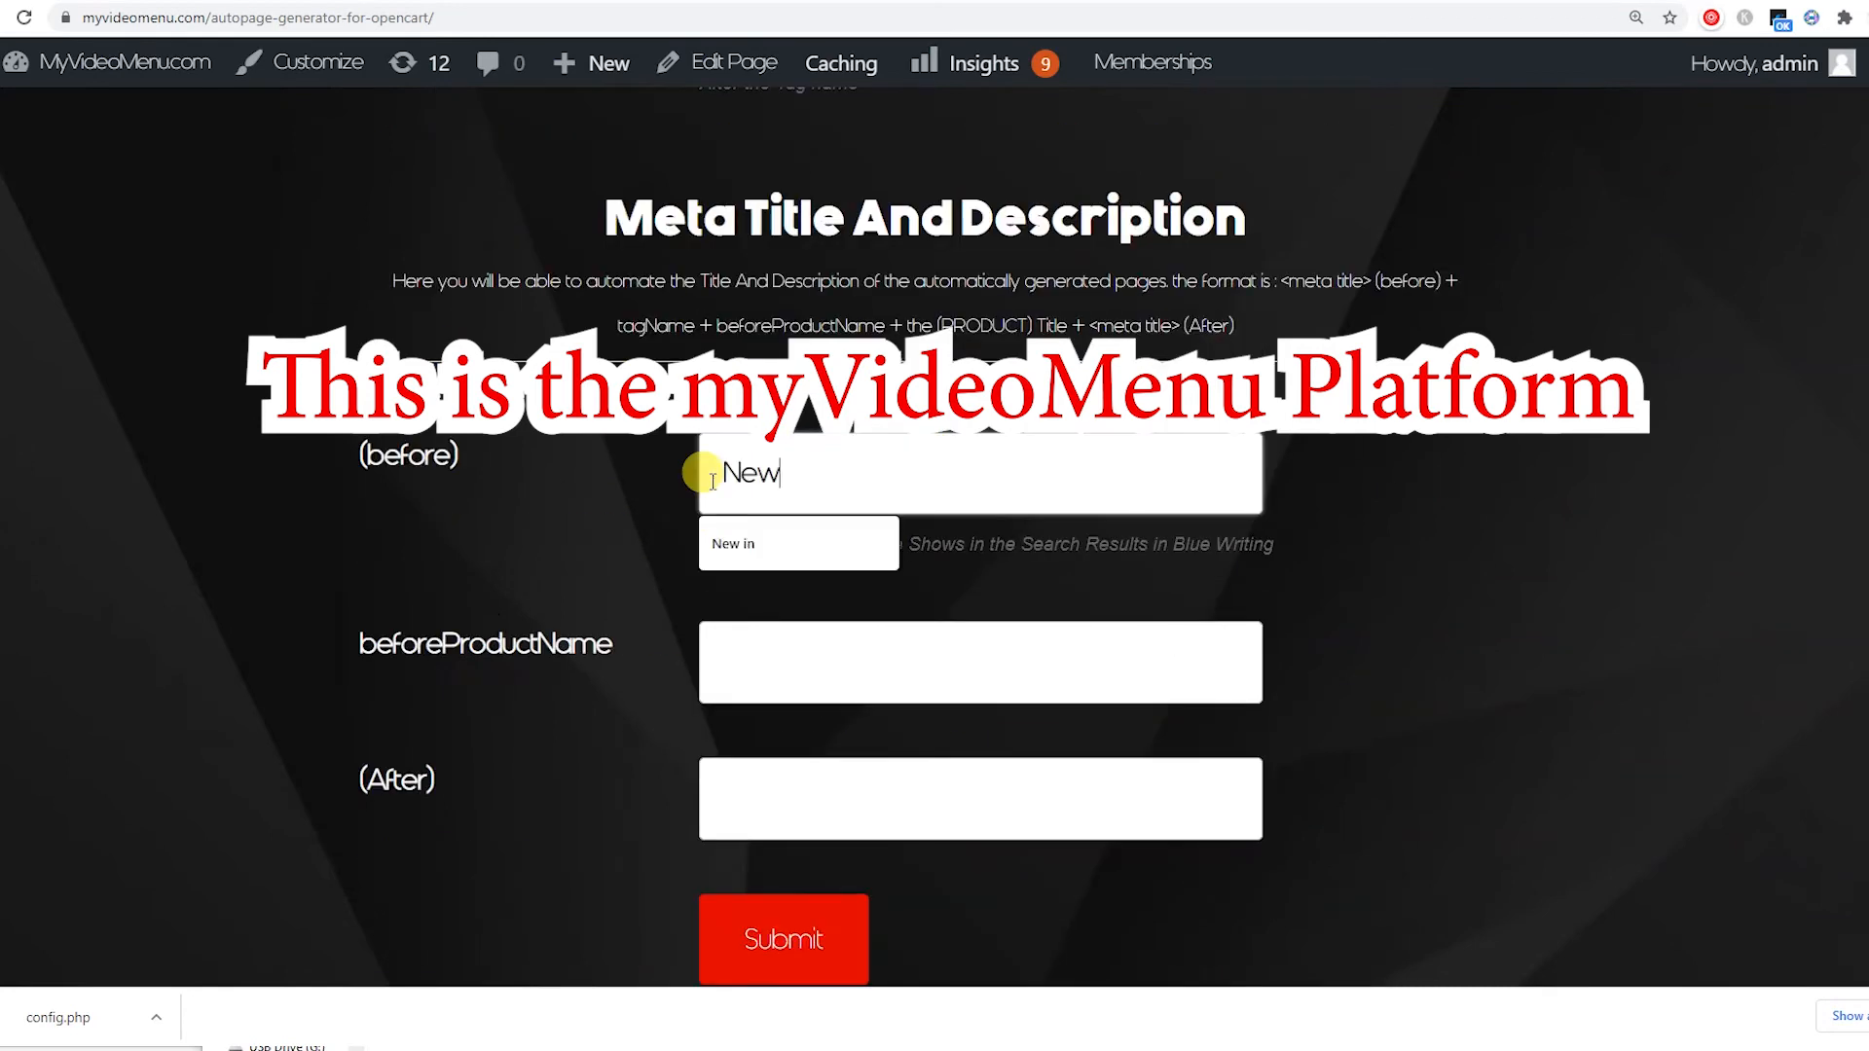
pyautogui.click(834, 623)
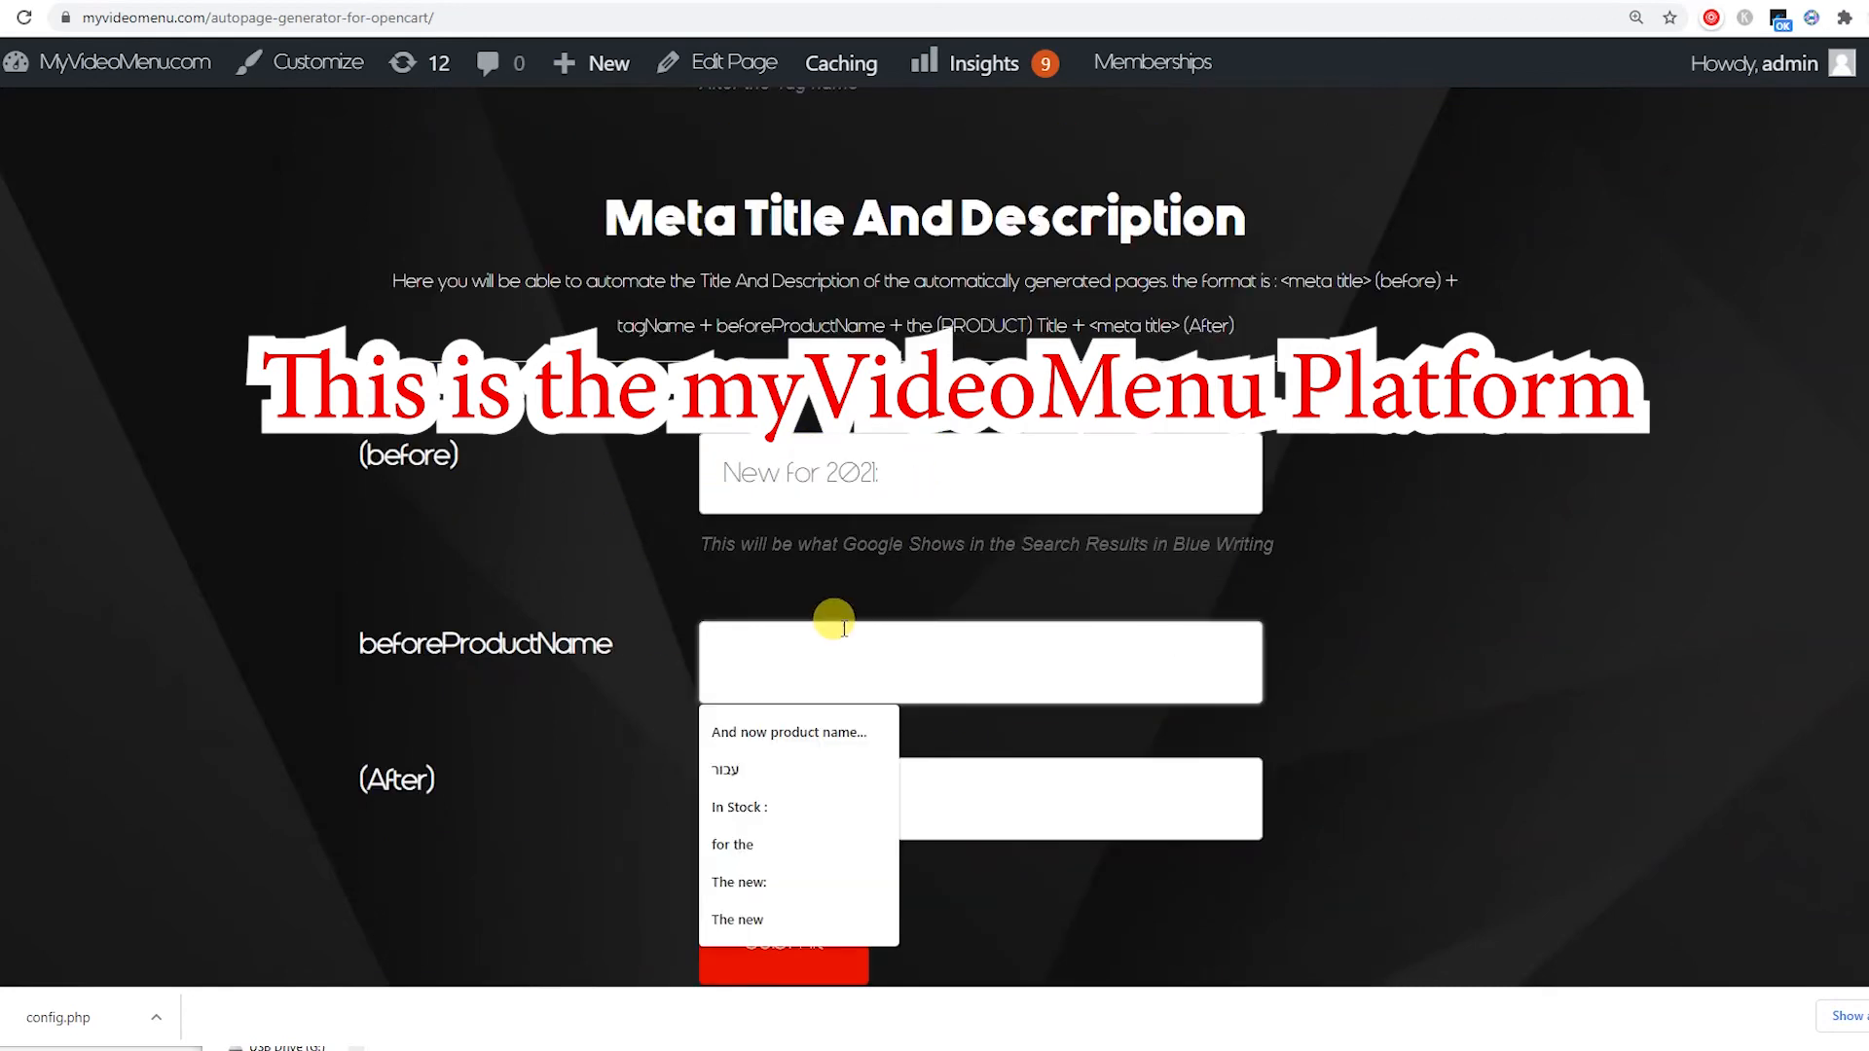
pyautogui.write('Is')
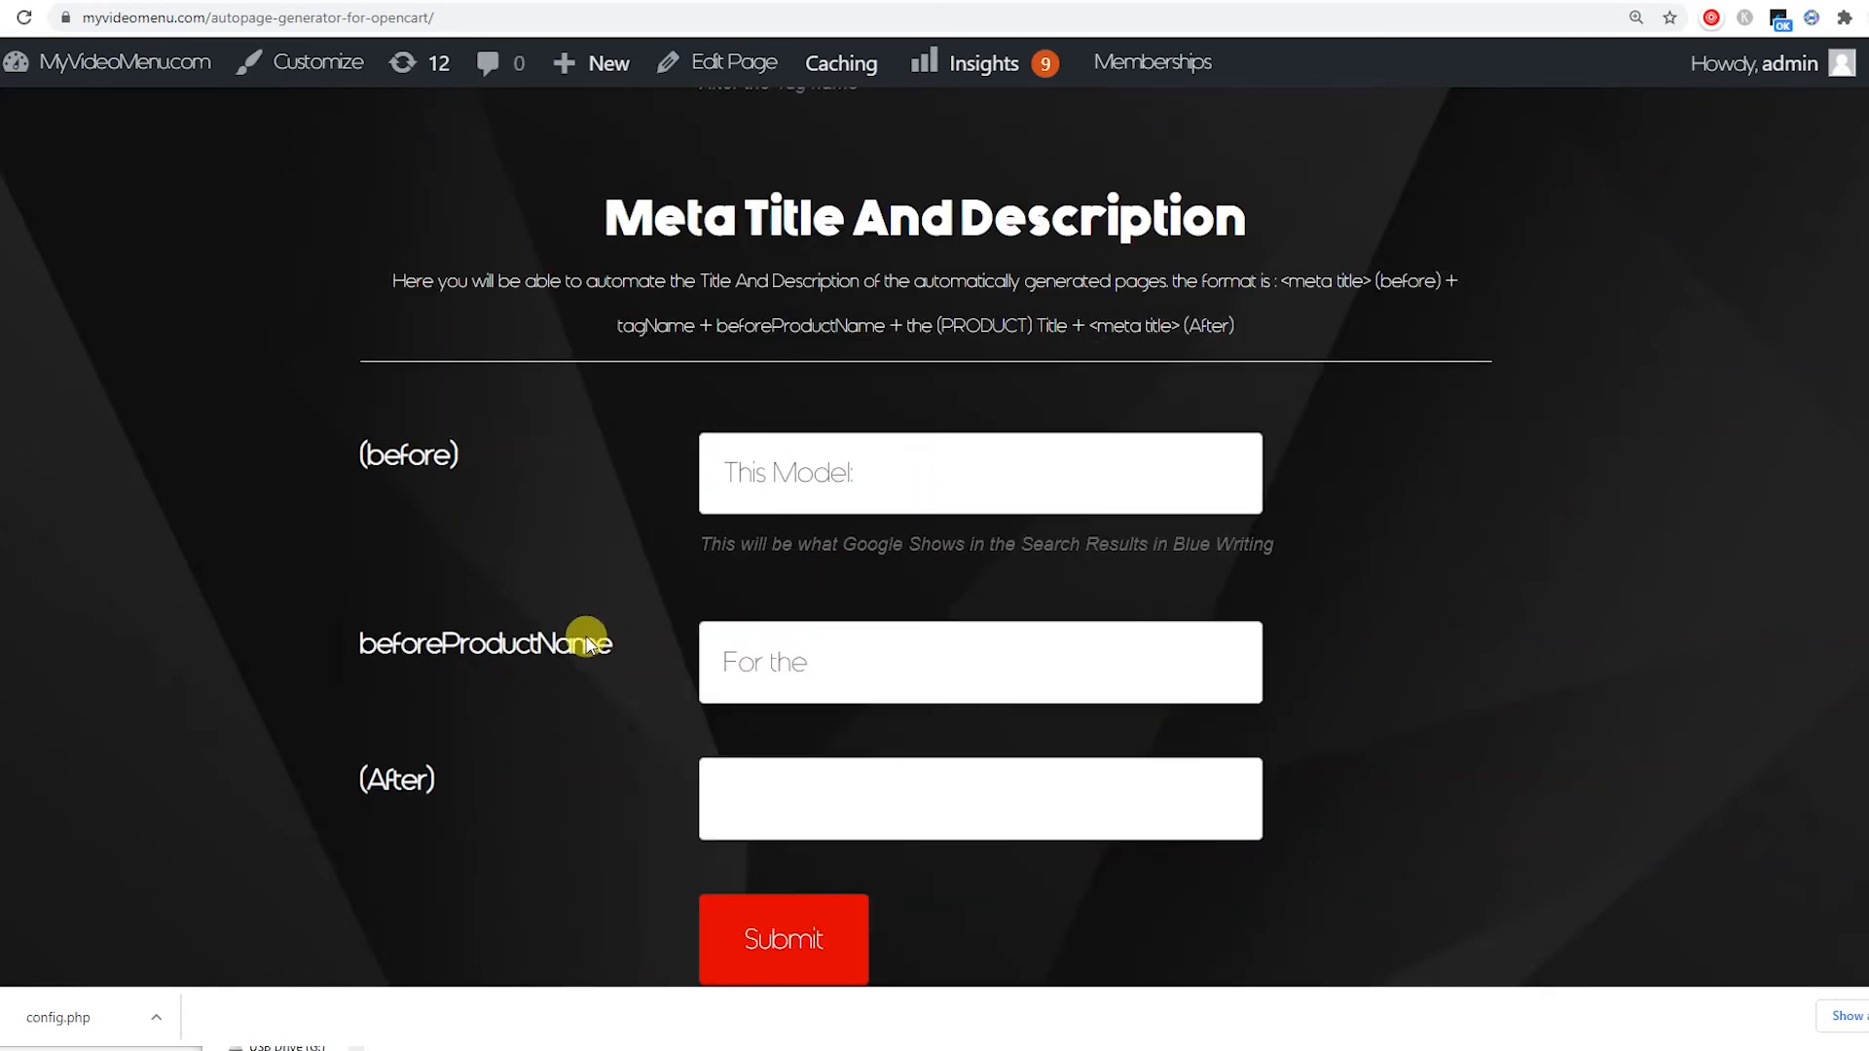
pyautogui.click(763, 800)
pyautogui.write('|')
# Submit the page generator form and copy the generated Auto Page Generator code.
pyautogui.click(779, 866)
pyautogui.click(806, 920)
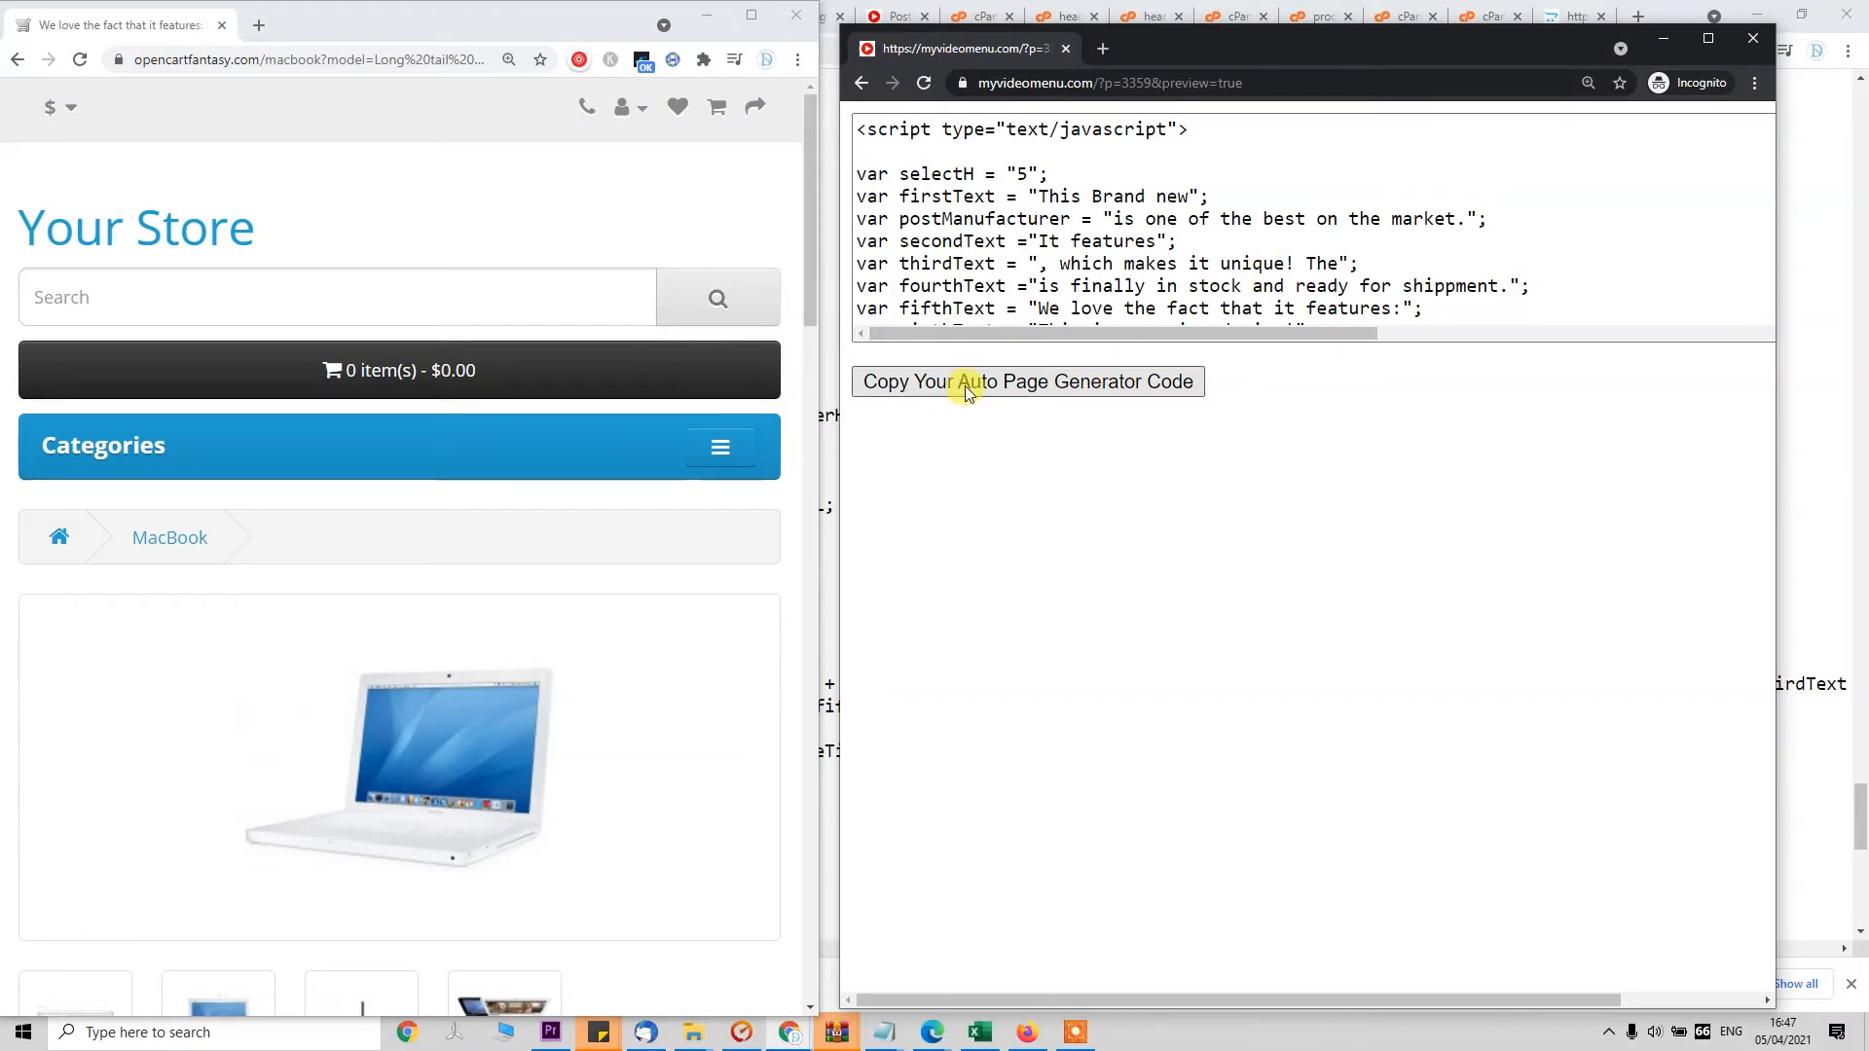
pyautogui.click(967, 387)
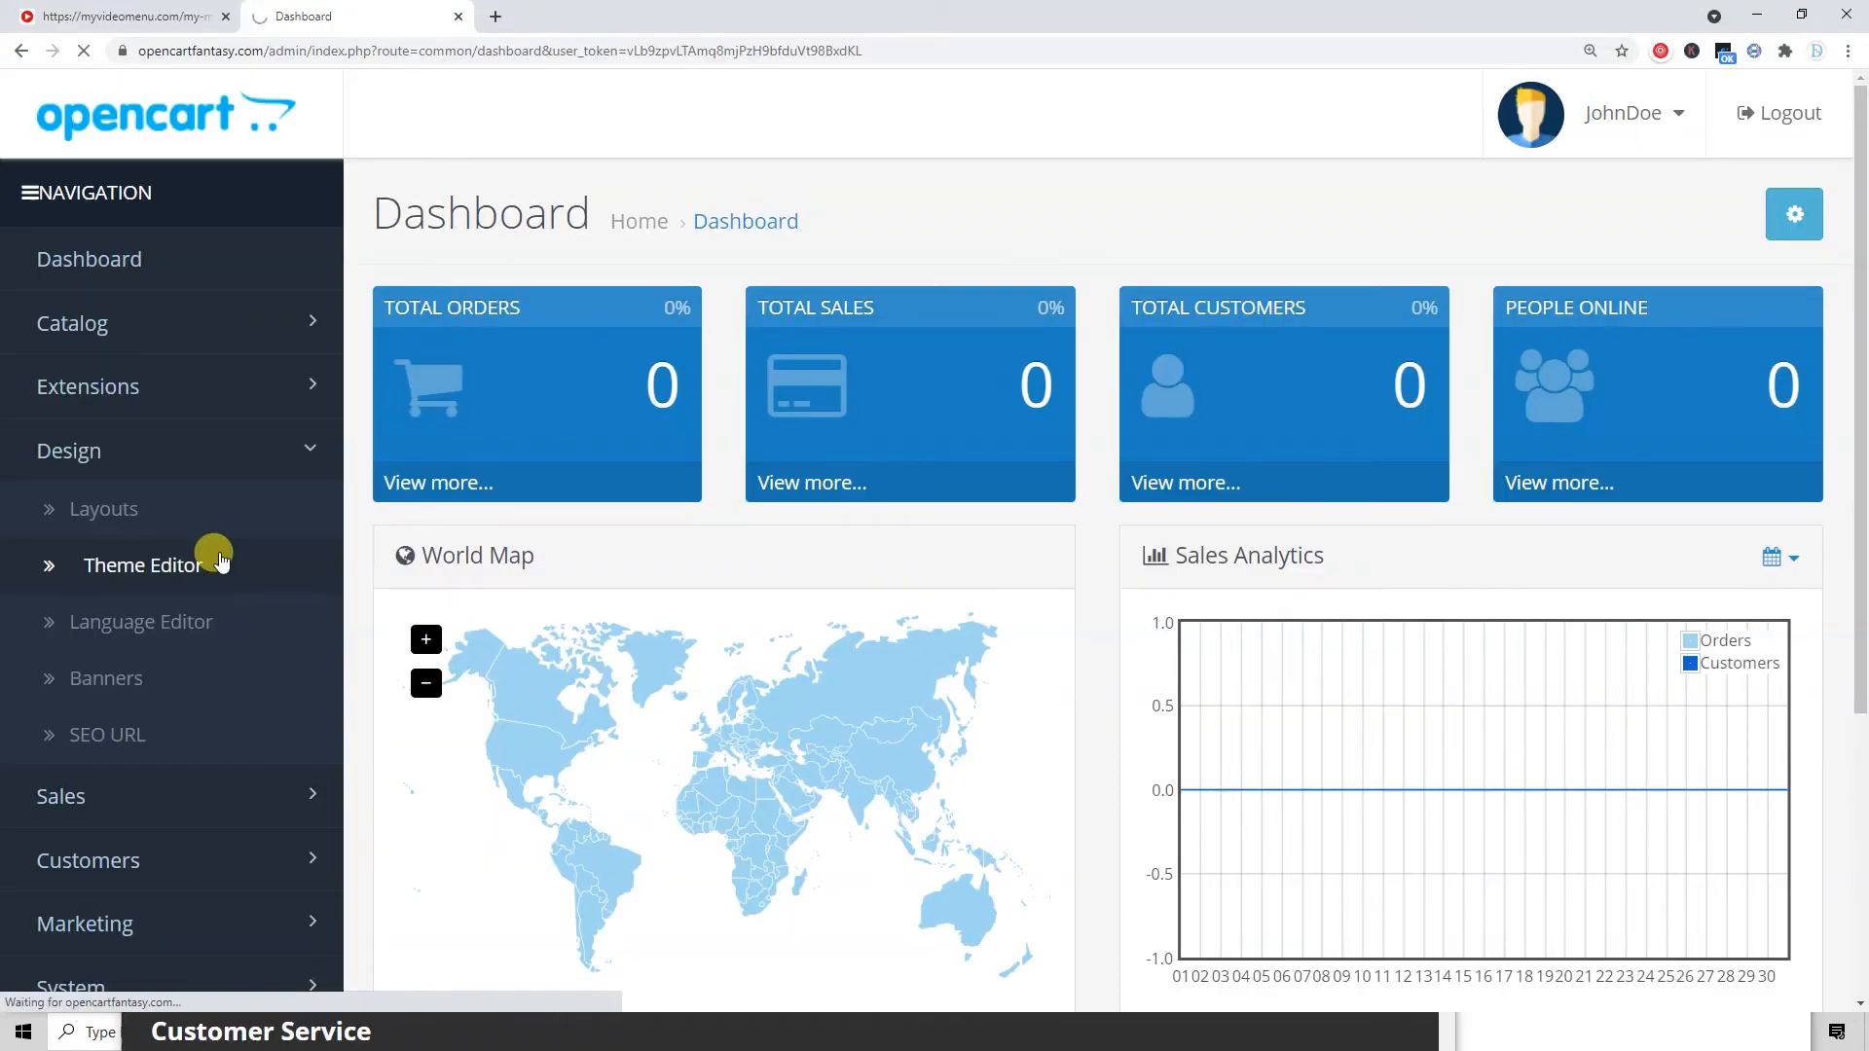
# Open the customized product/product template for editing in the OpenCart Theme Editor and go to the end of its code, above the footer.
pyautogui.click(216, 566)
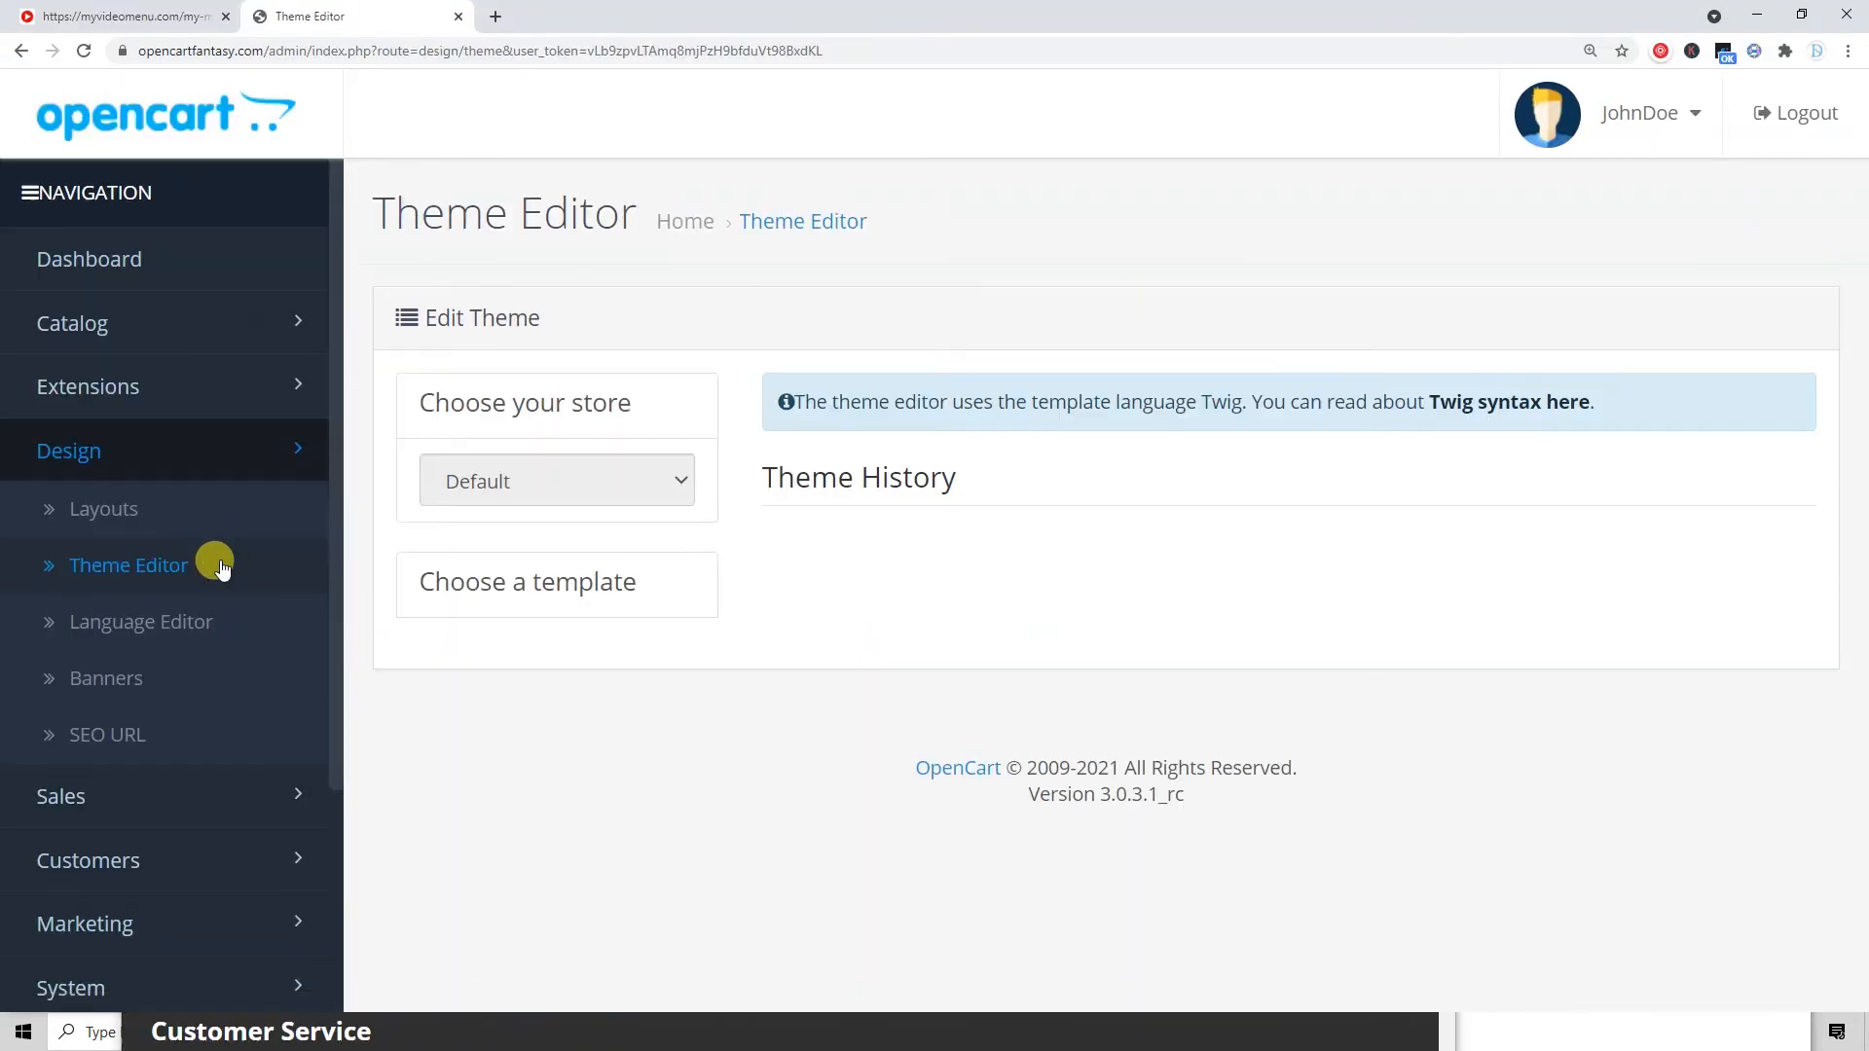
pyautogui.scroll(-3, 589, 622)
pyautogui.scroll(-1, 545, 672)
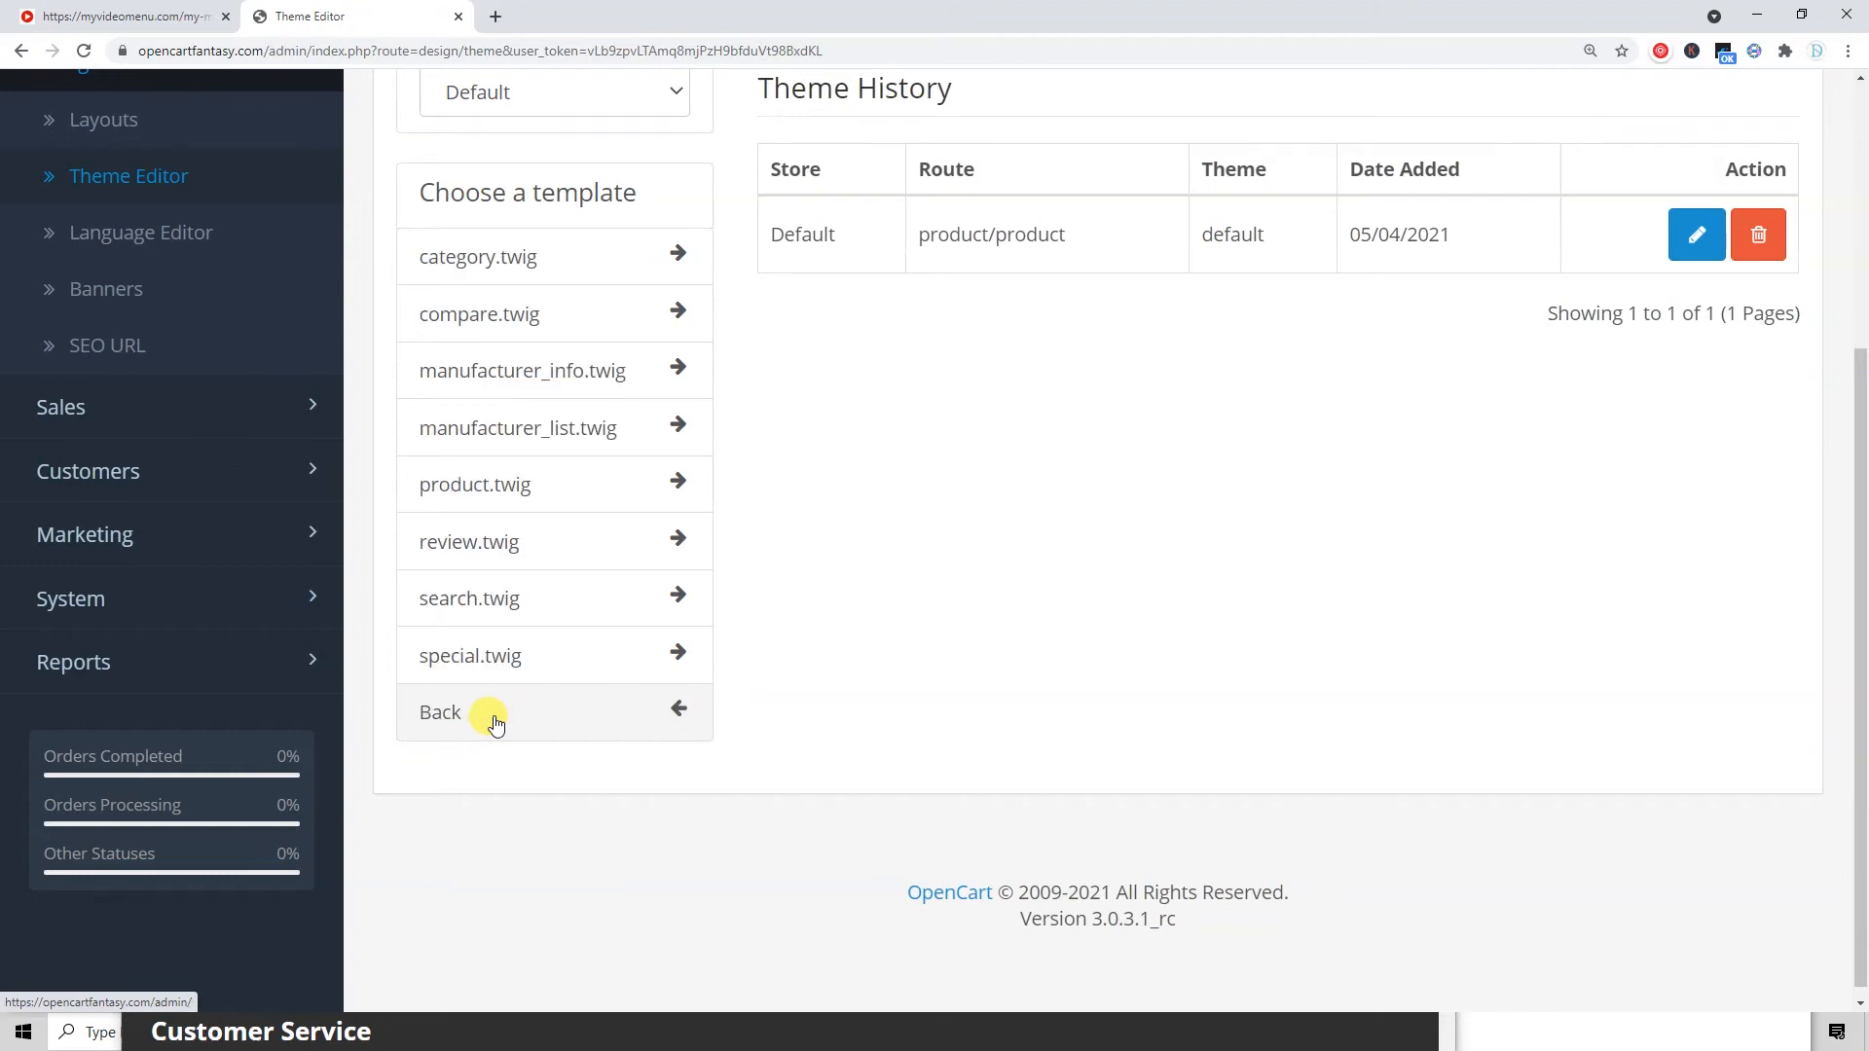
pyautogui.click(1695, 237)
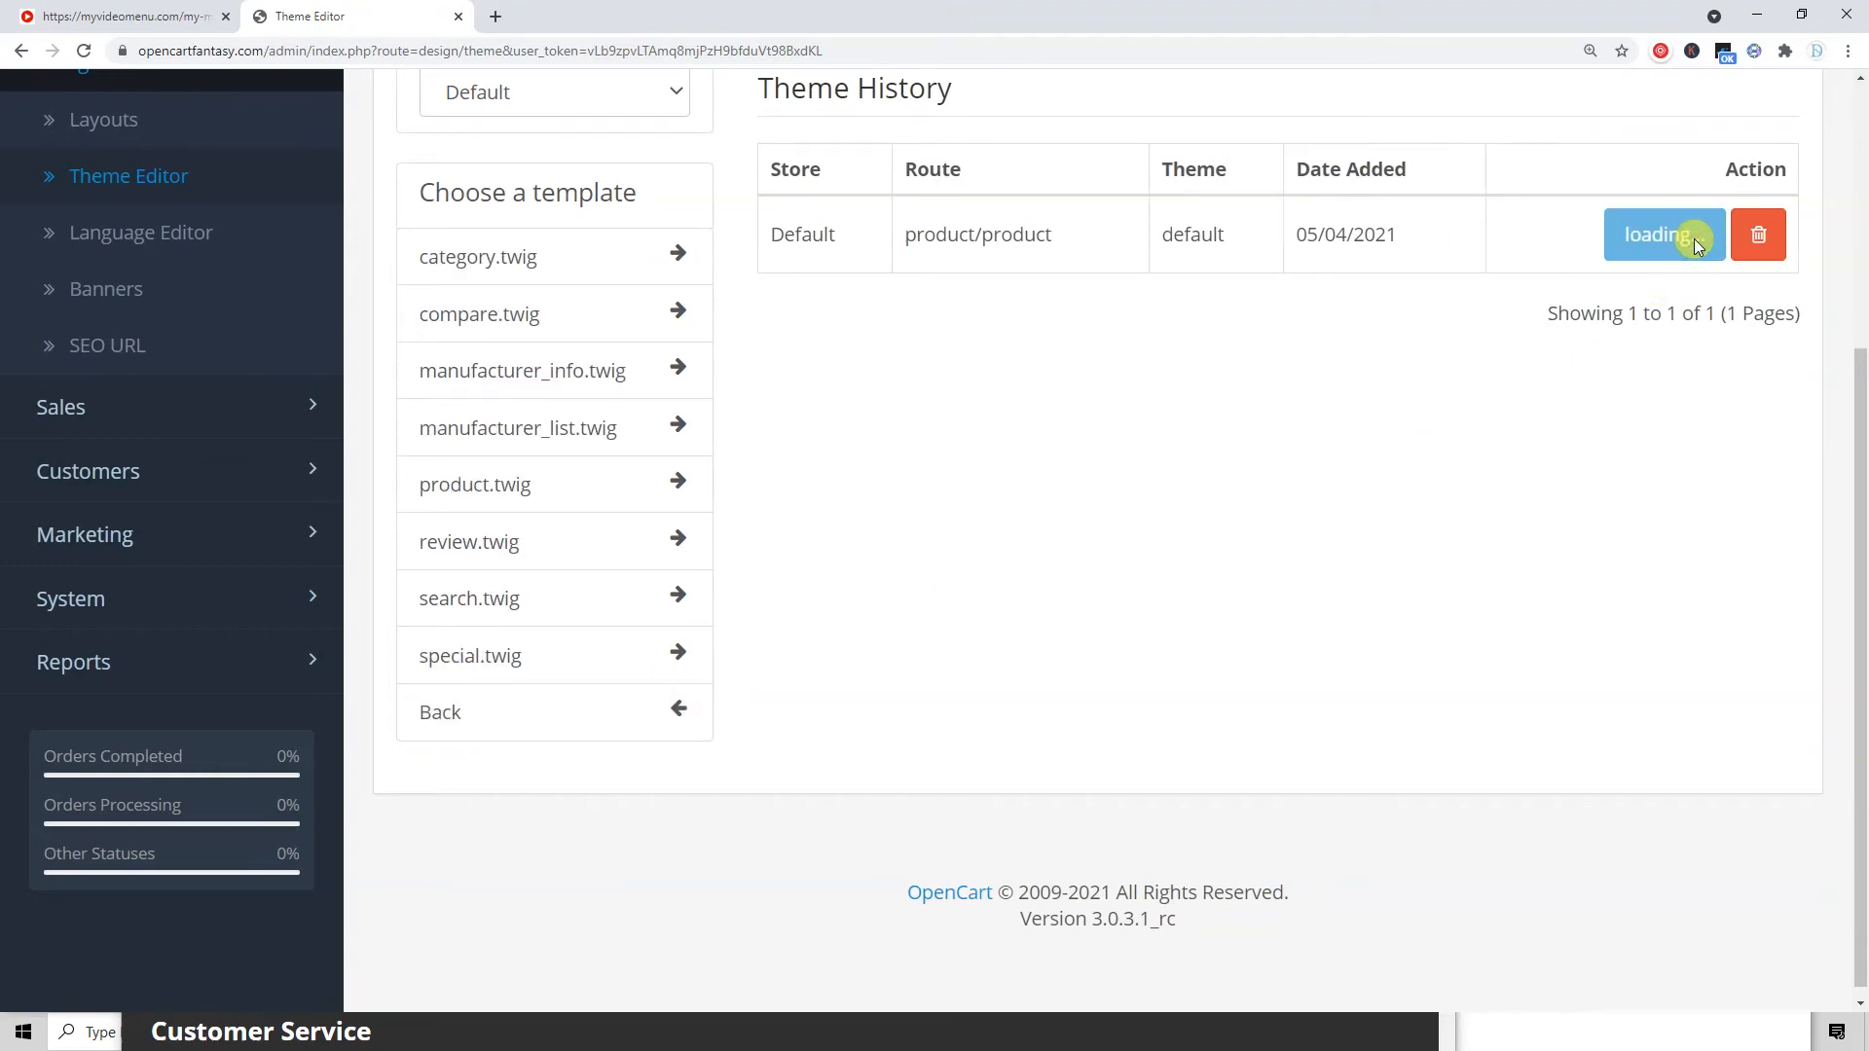
pyautogui.moveTo(1790, 190); pyautogui.dragTo(1771, 581)
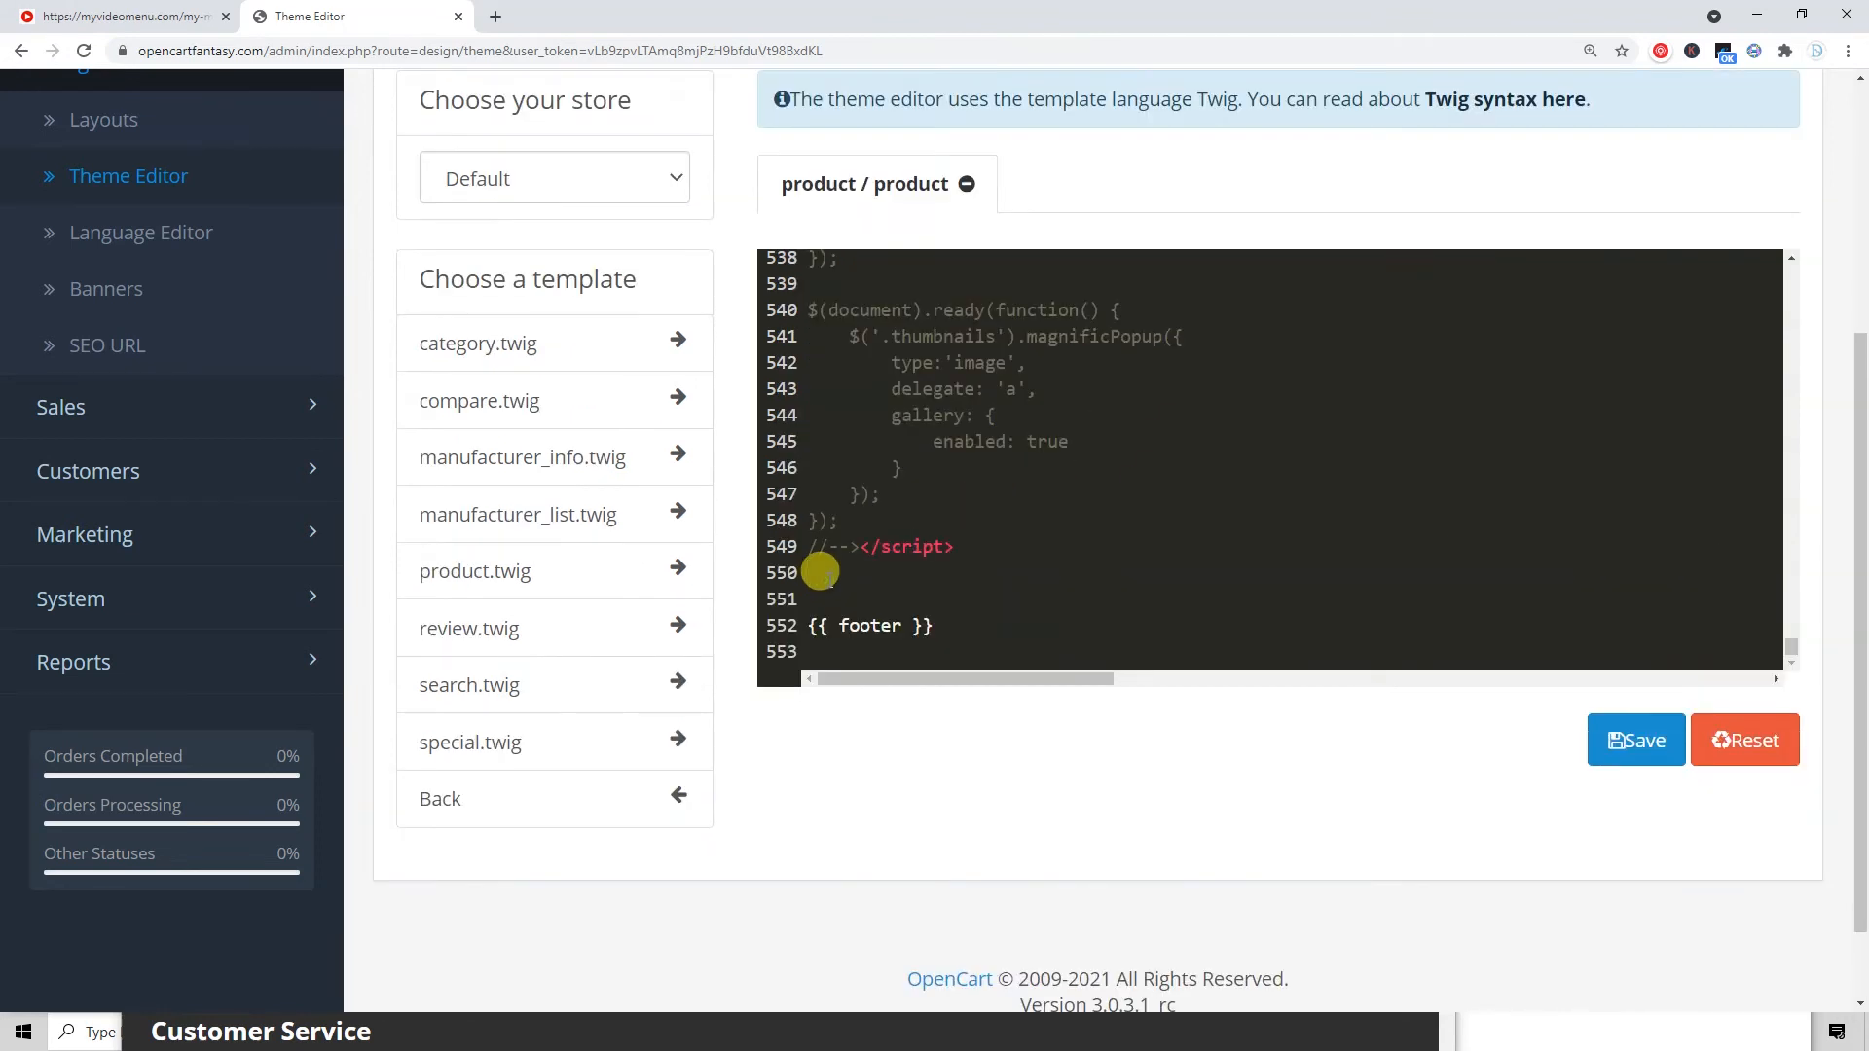
# Insert the copied page generator code between the closing script tag and the footer of the product template, and save the template.
pyautogui.write('PUT THE CODE HERE')
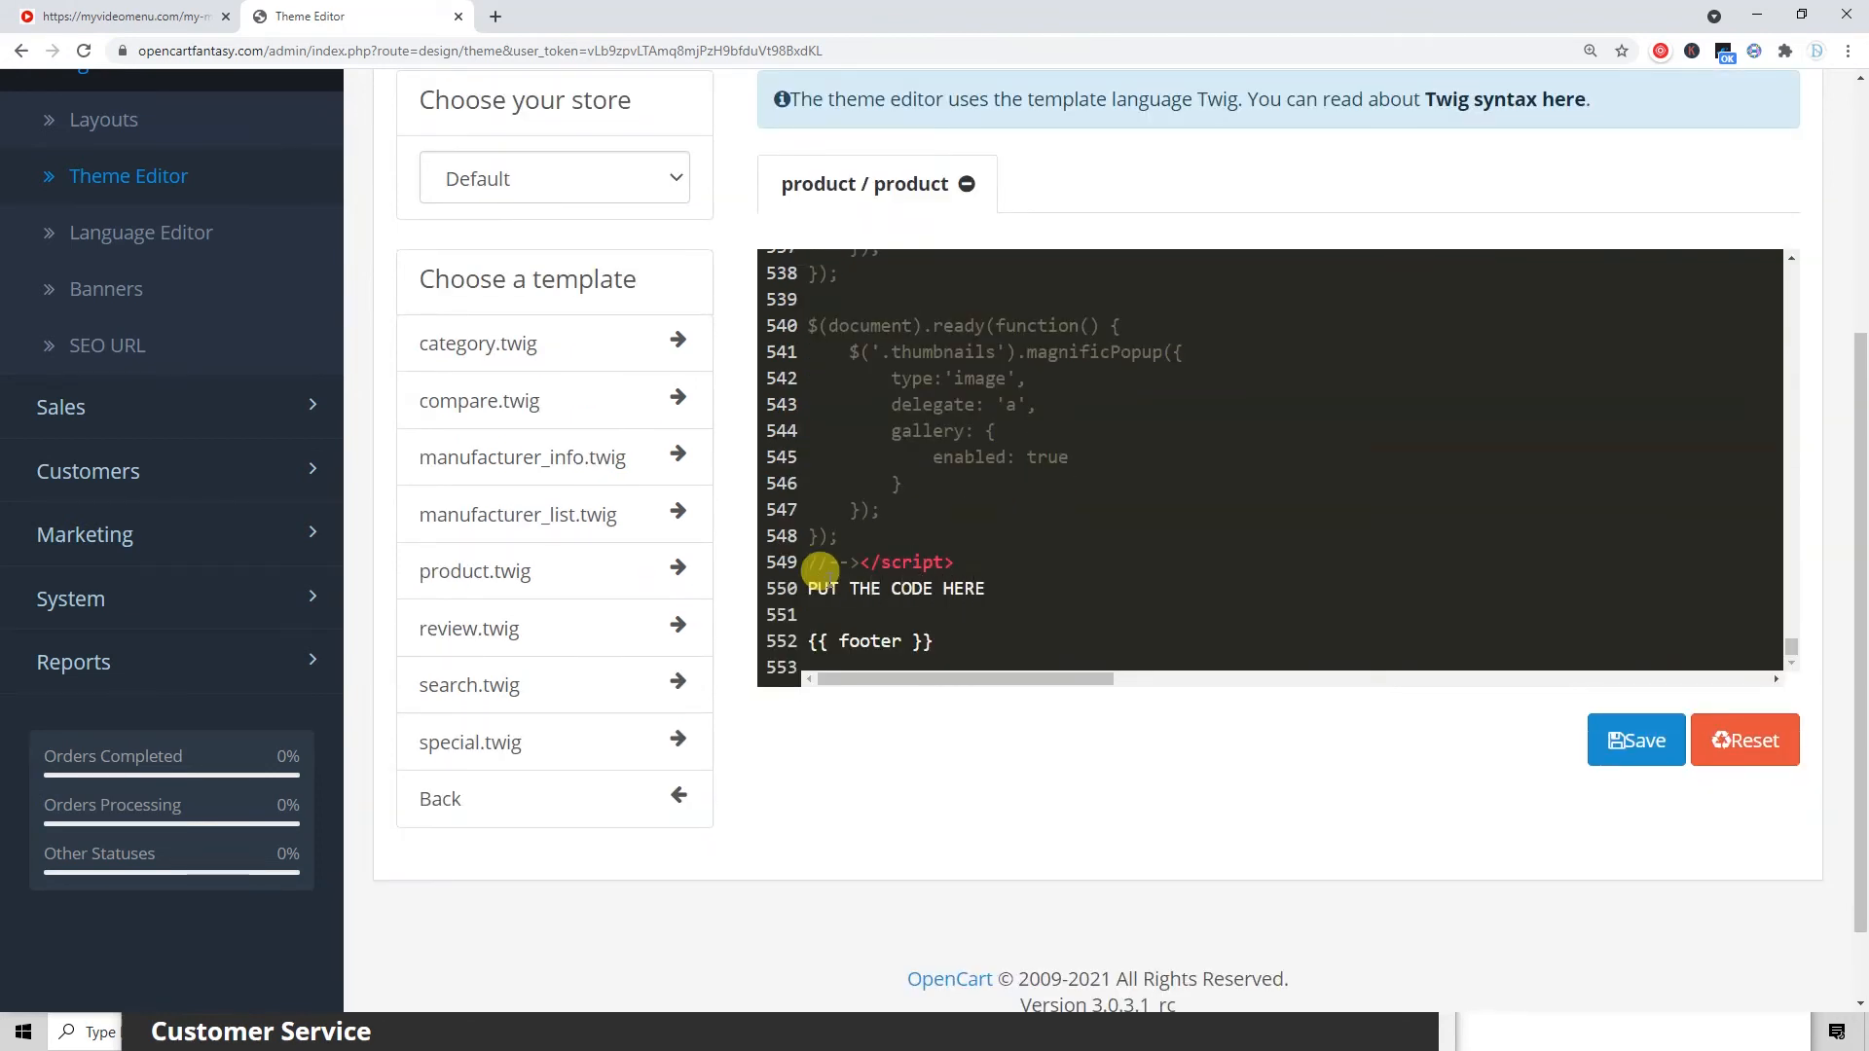
pyautogui.hotkey('ctrl', 'v')
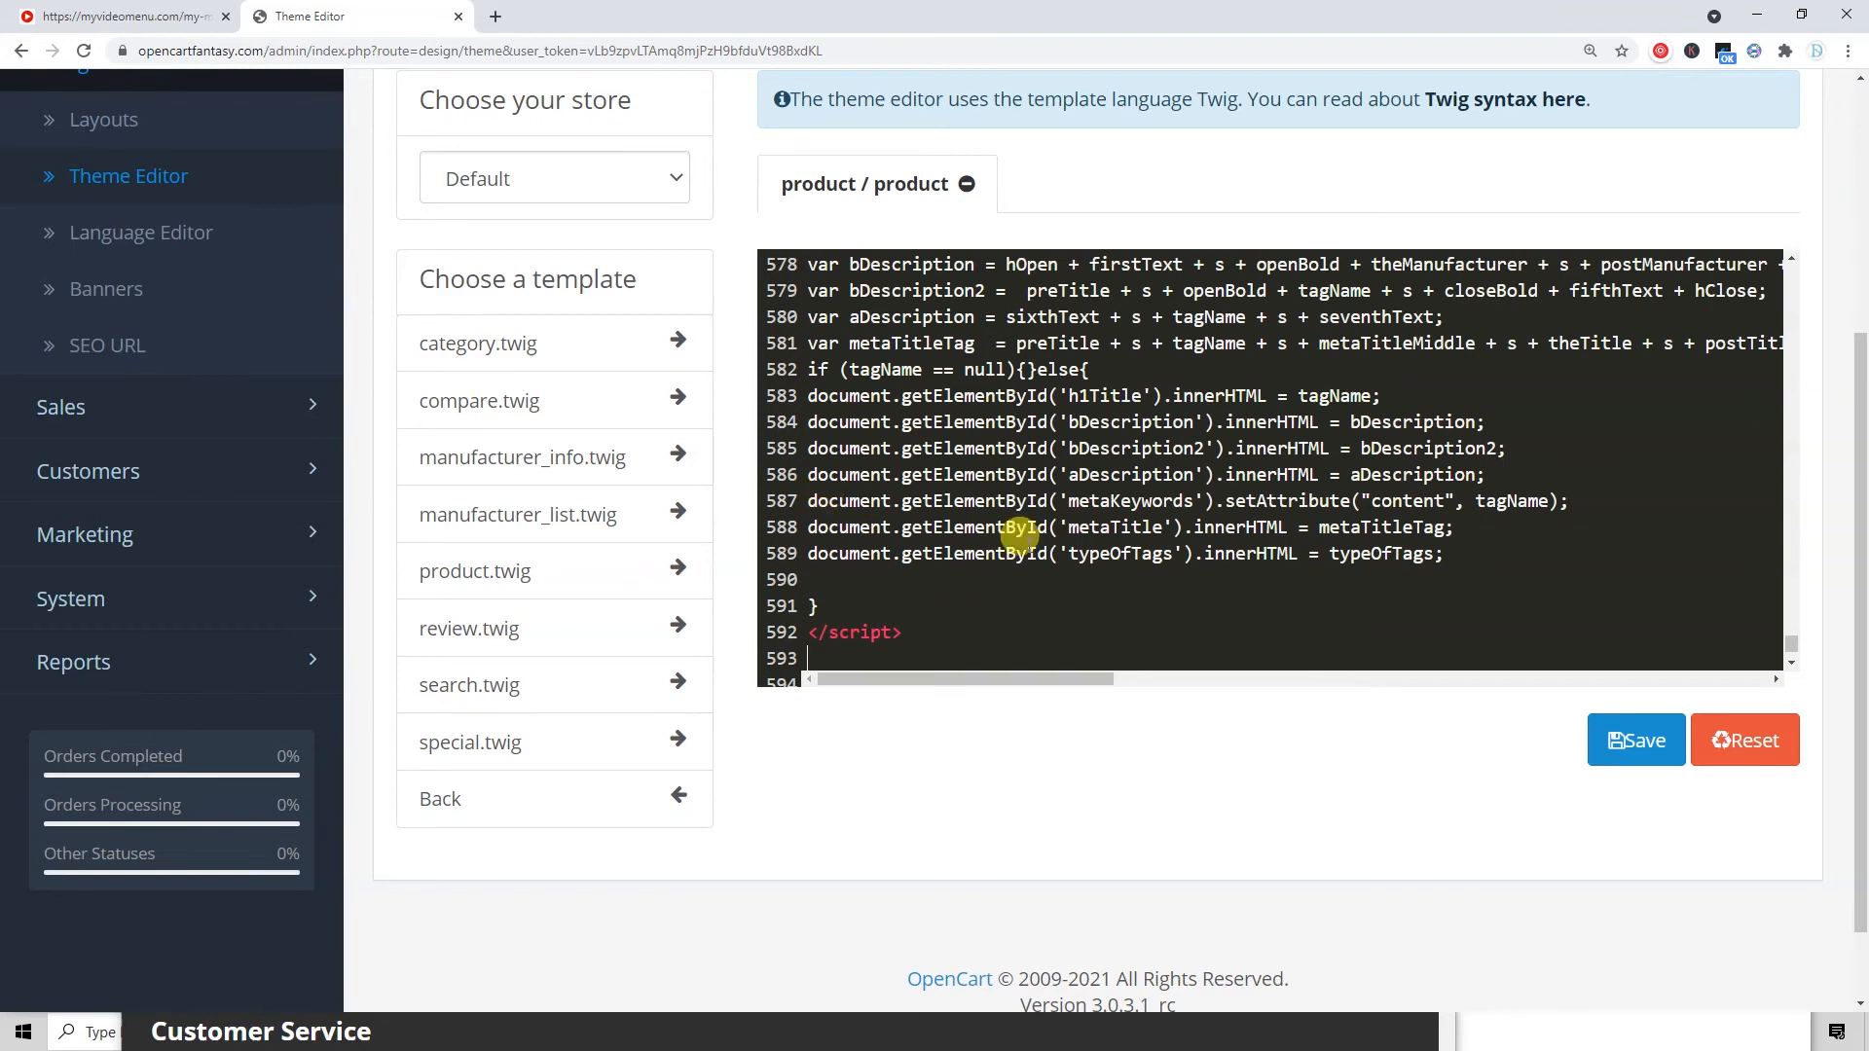
pyautogui.click(1604, 737)
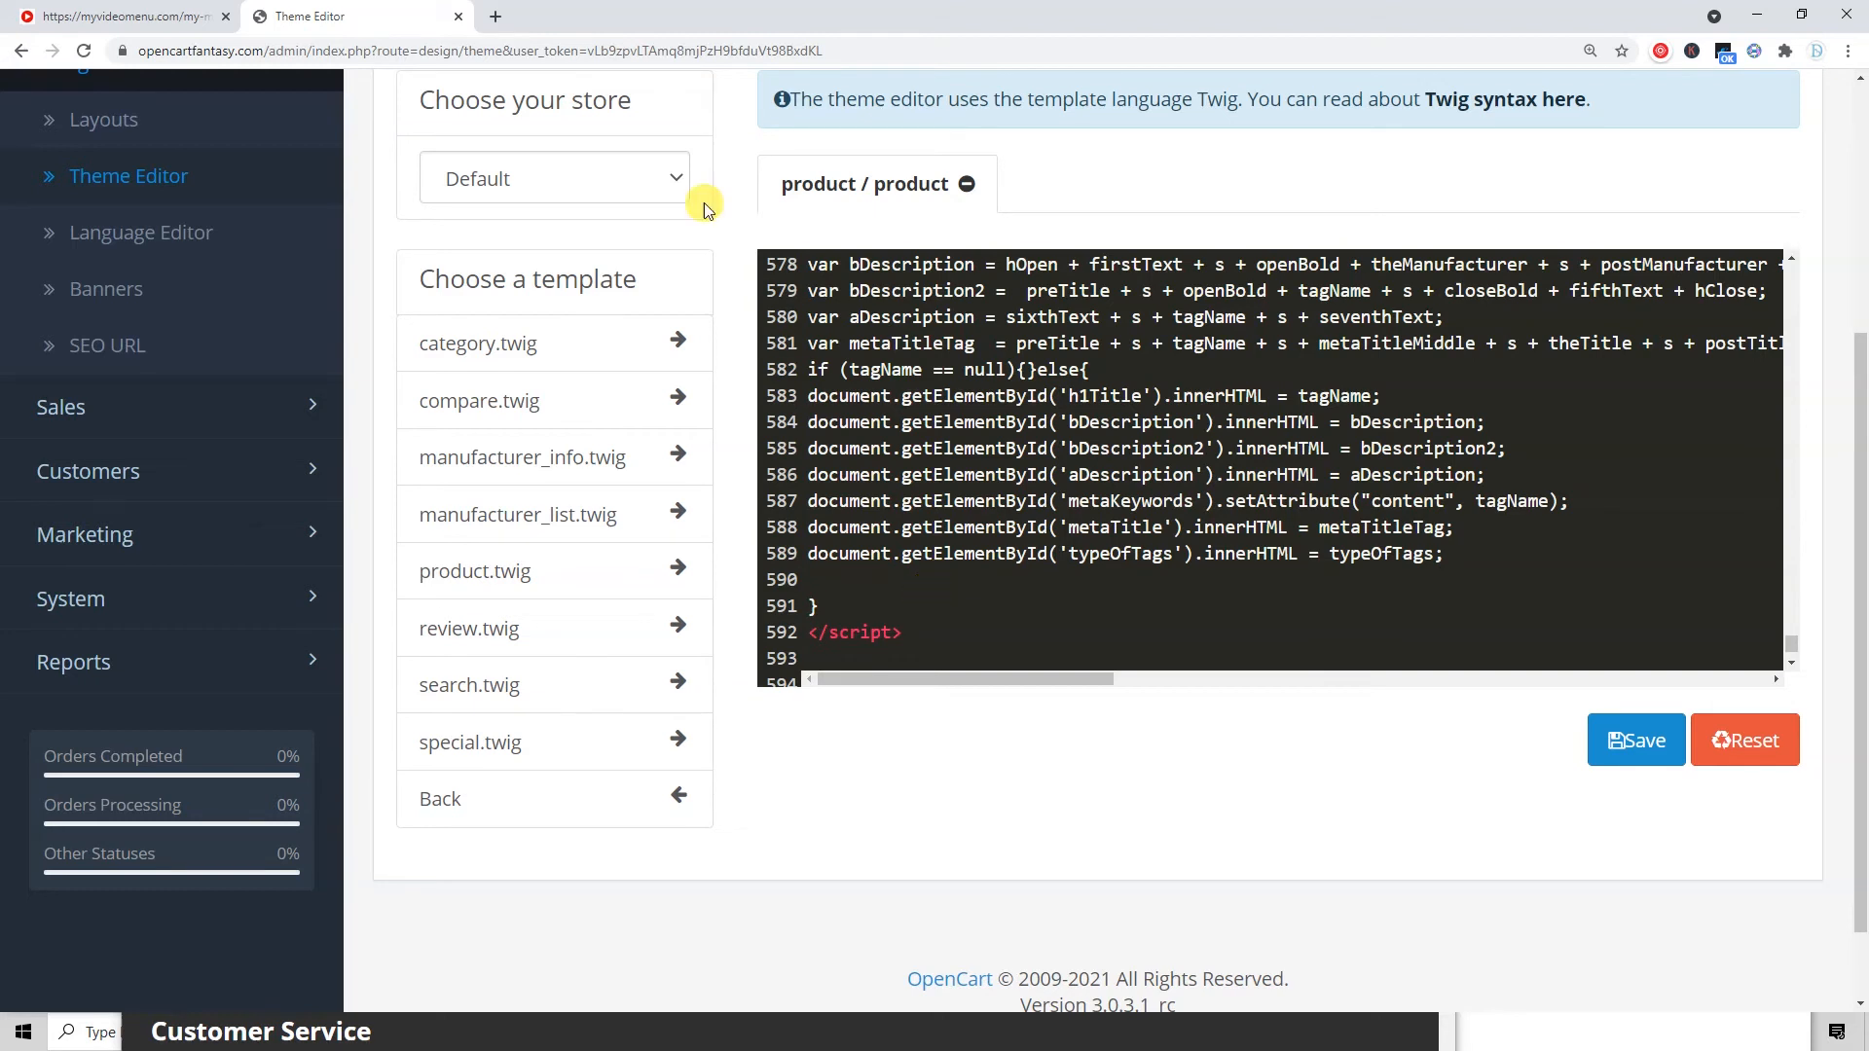
# Open the storefront's Laptops & Notebooks category in a new browser tab and go to the MacBook product page.
pyautogui.click(499, 12)
pyautogui.write('open')
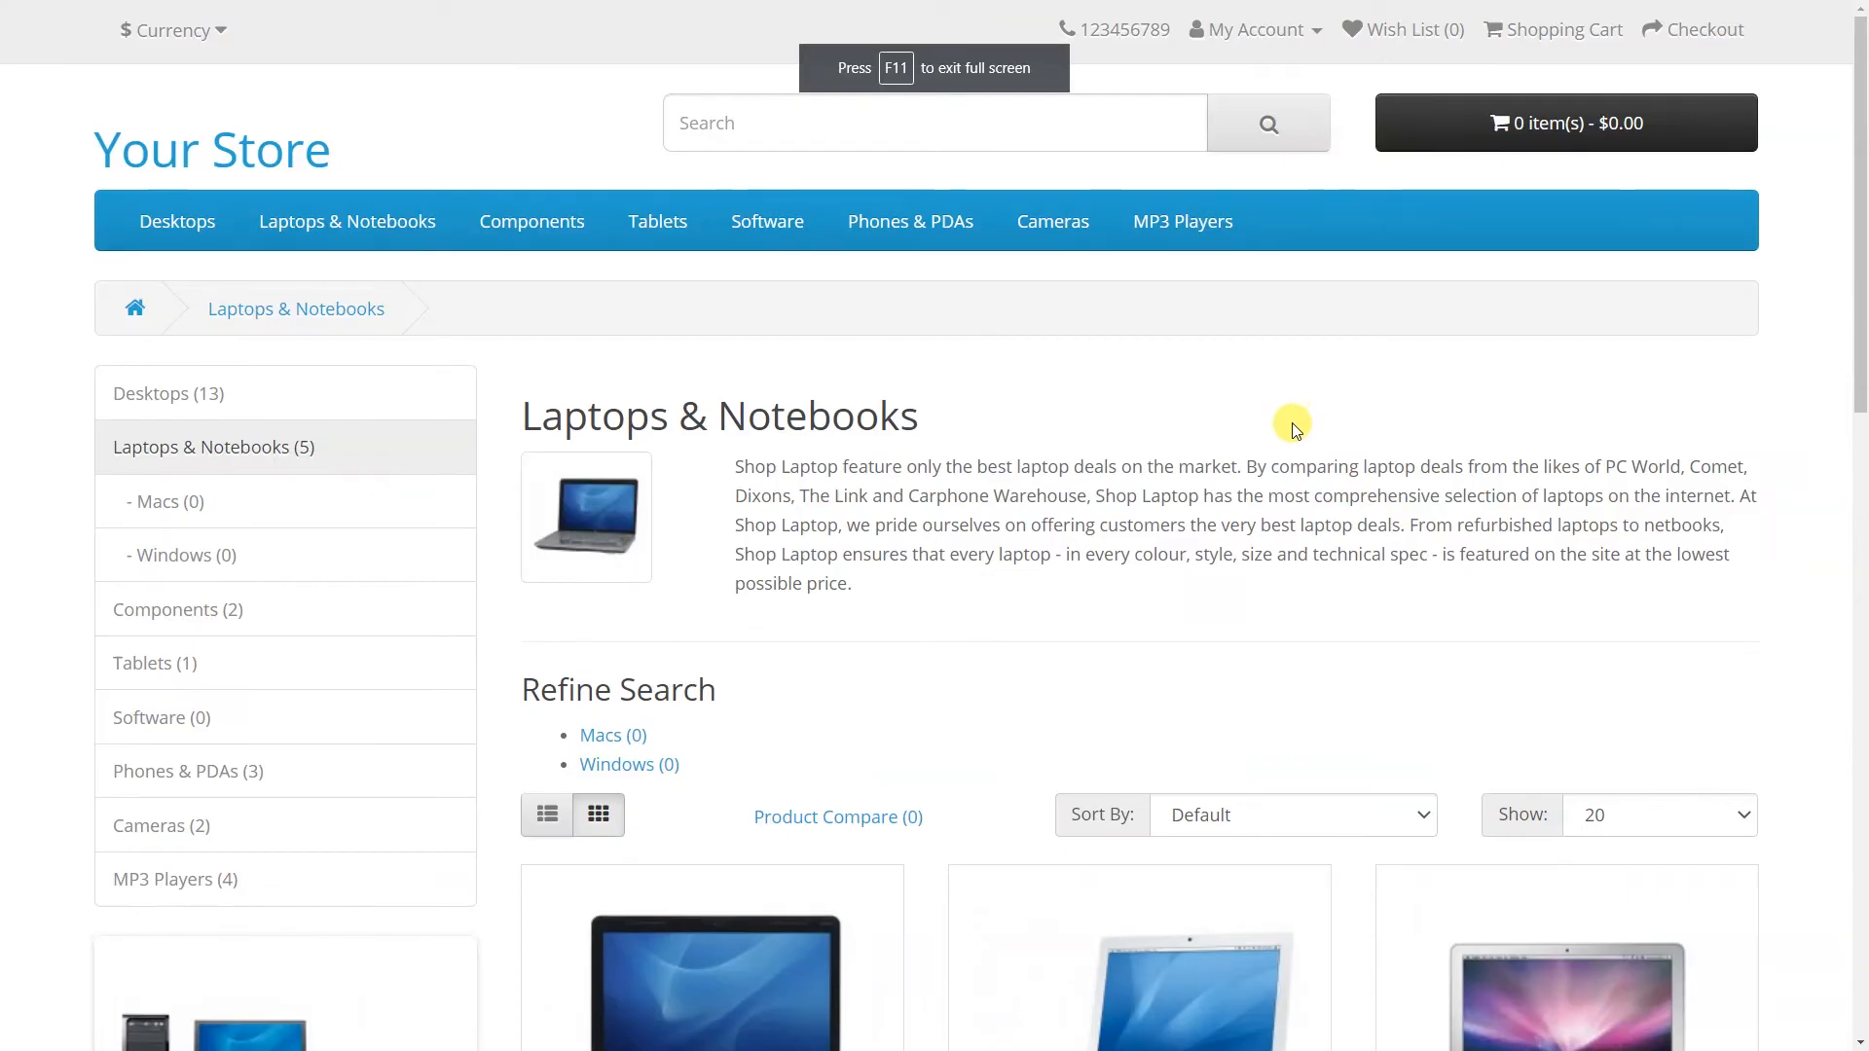
pyautogui.scroll(-6, 1295, 429)
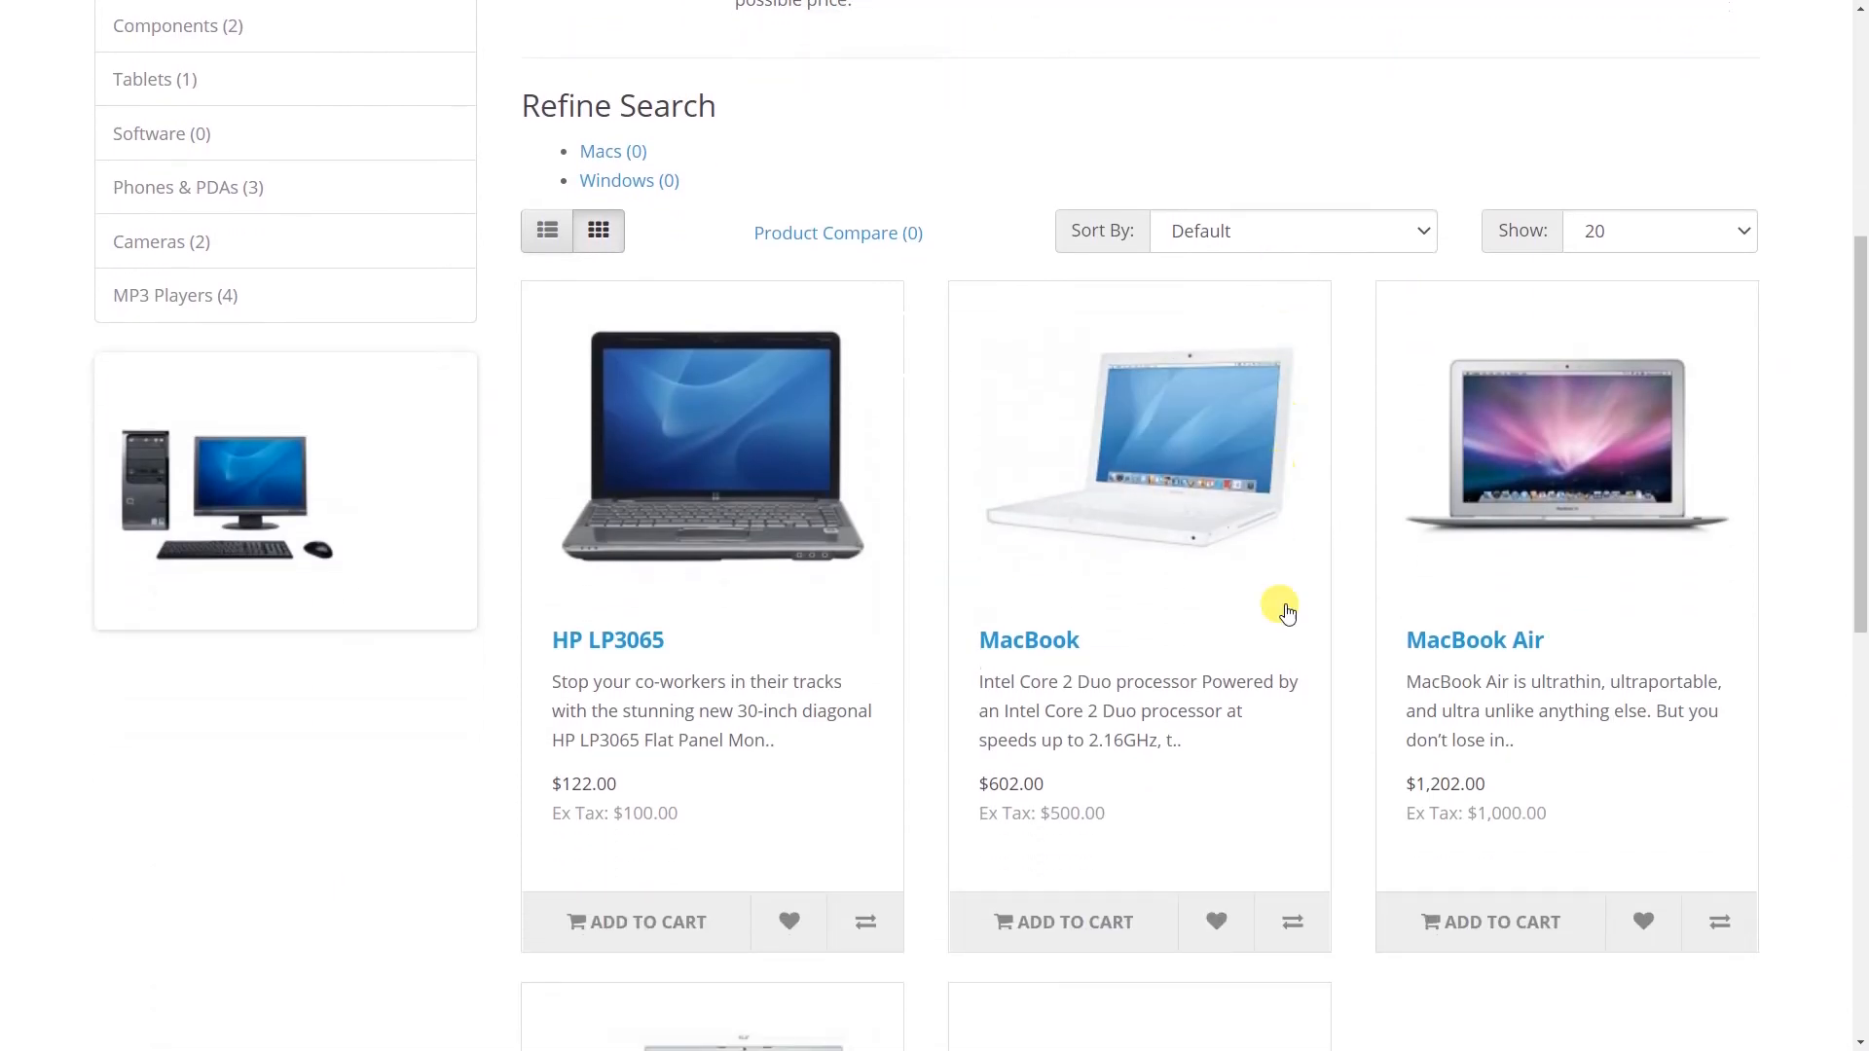
pyautogui.click(1168, 487)
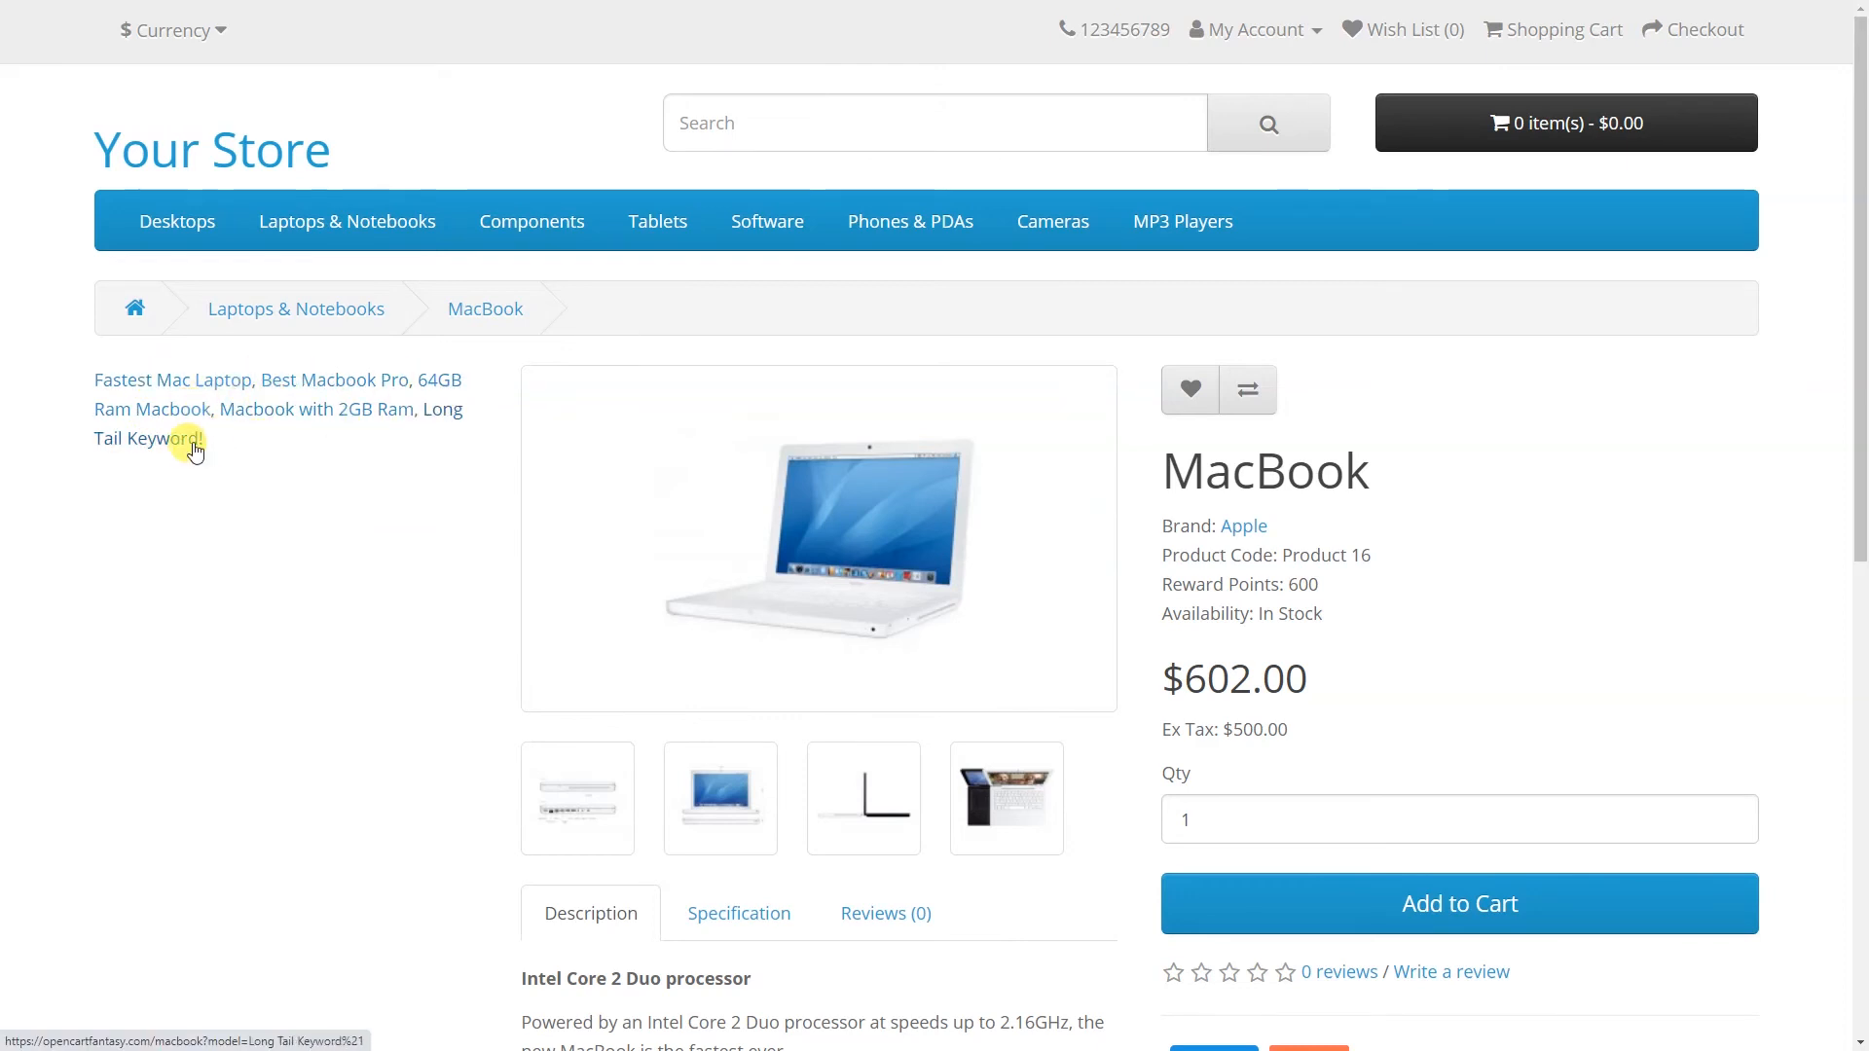
# Open the "Best Macbook Pro" keyword page and check its heading, description and tag links.
pyautogui.click(301, 385)
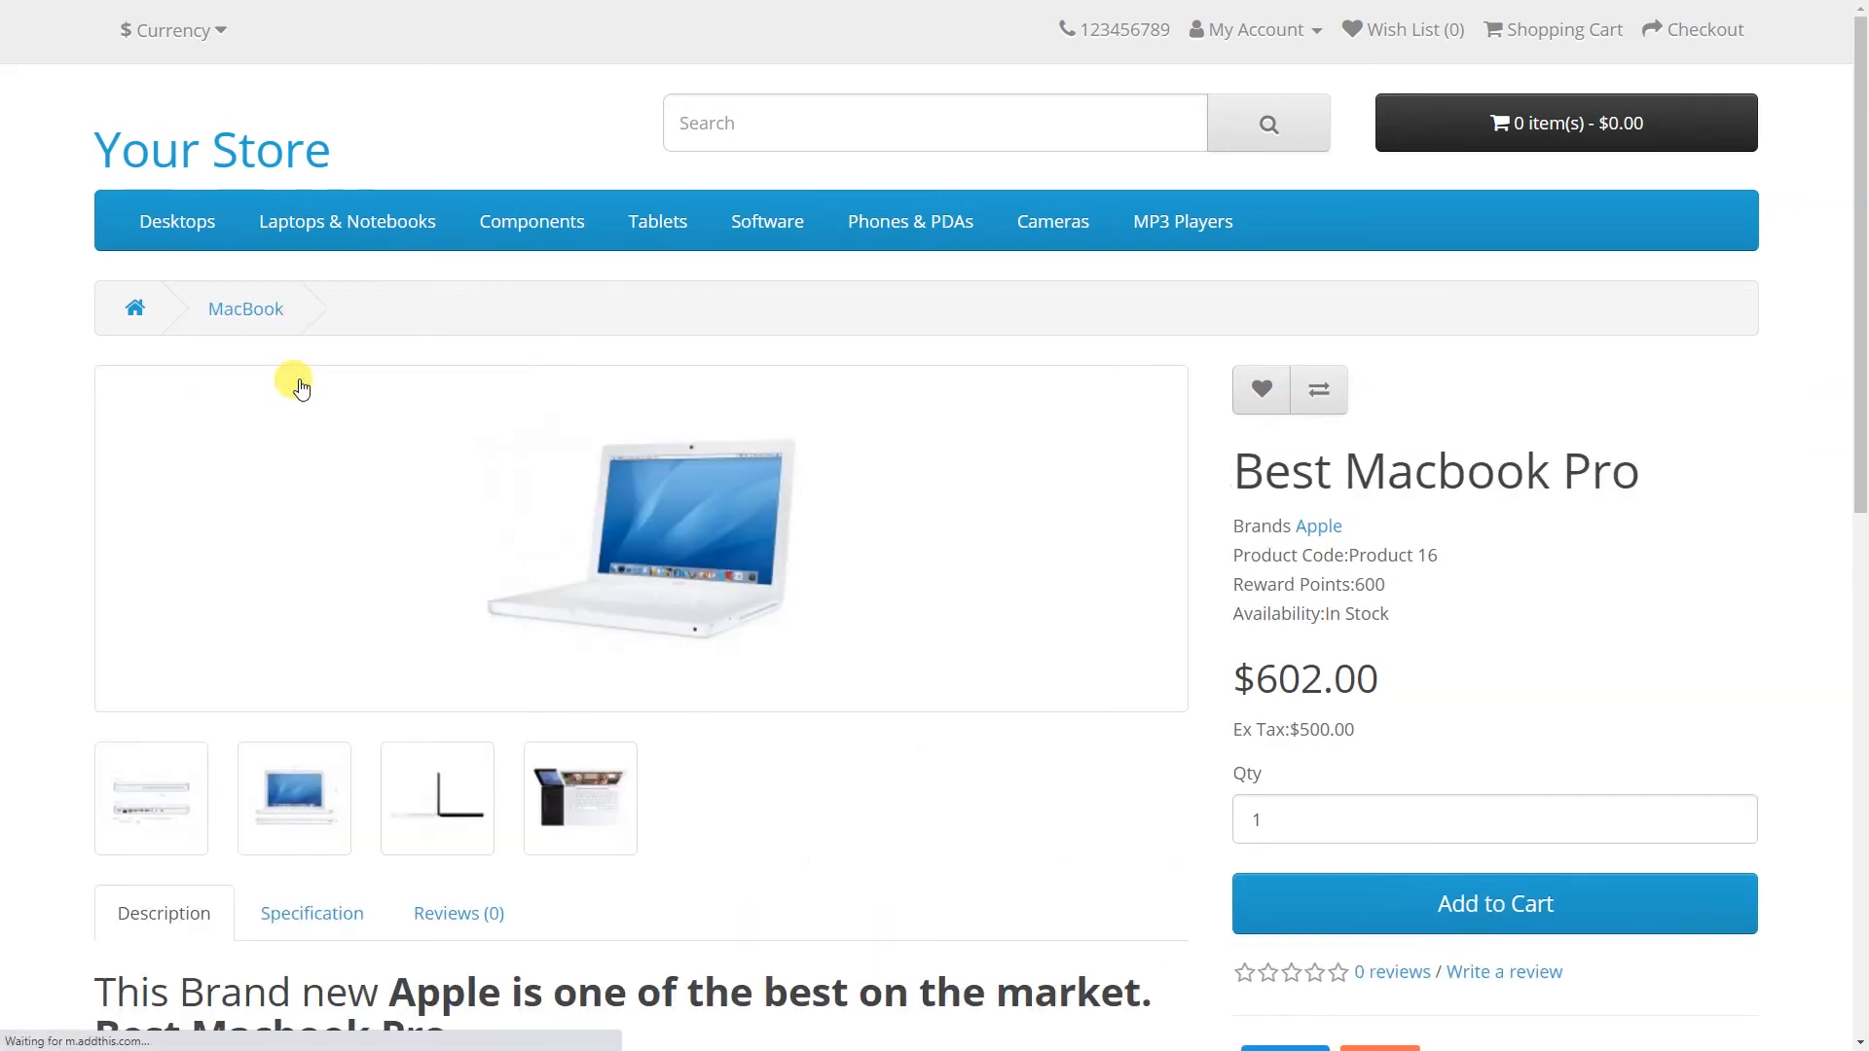
pyautogui.moveTo(1632, 484); pyautogui.dragTo(1248, 463)
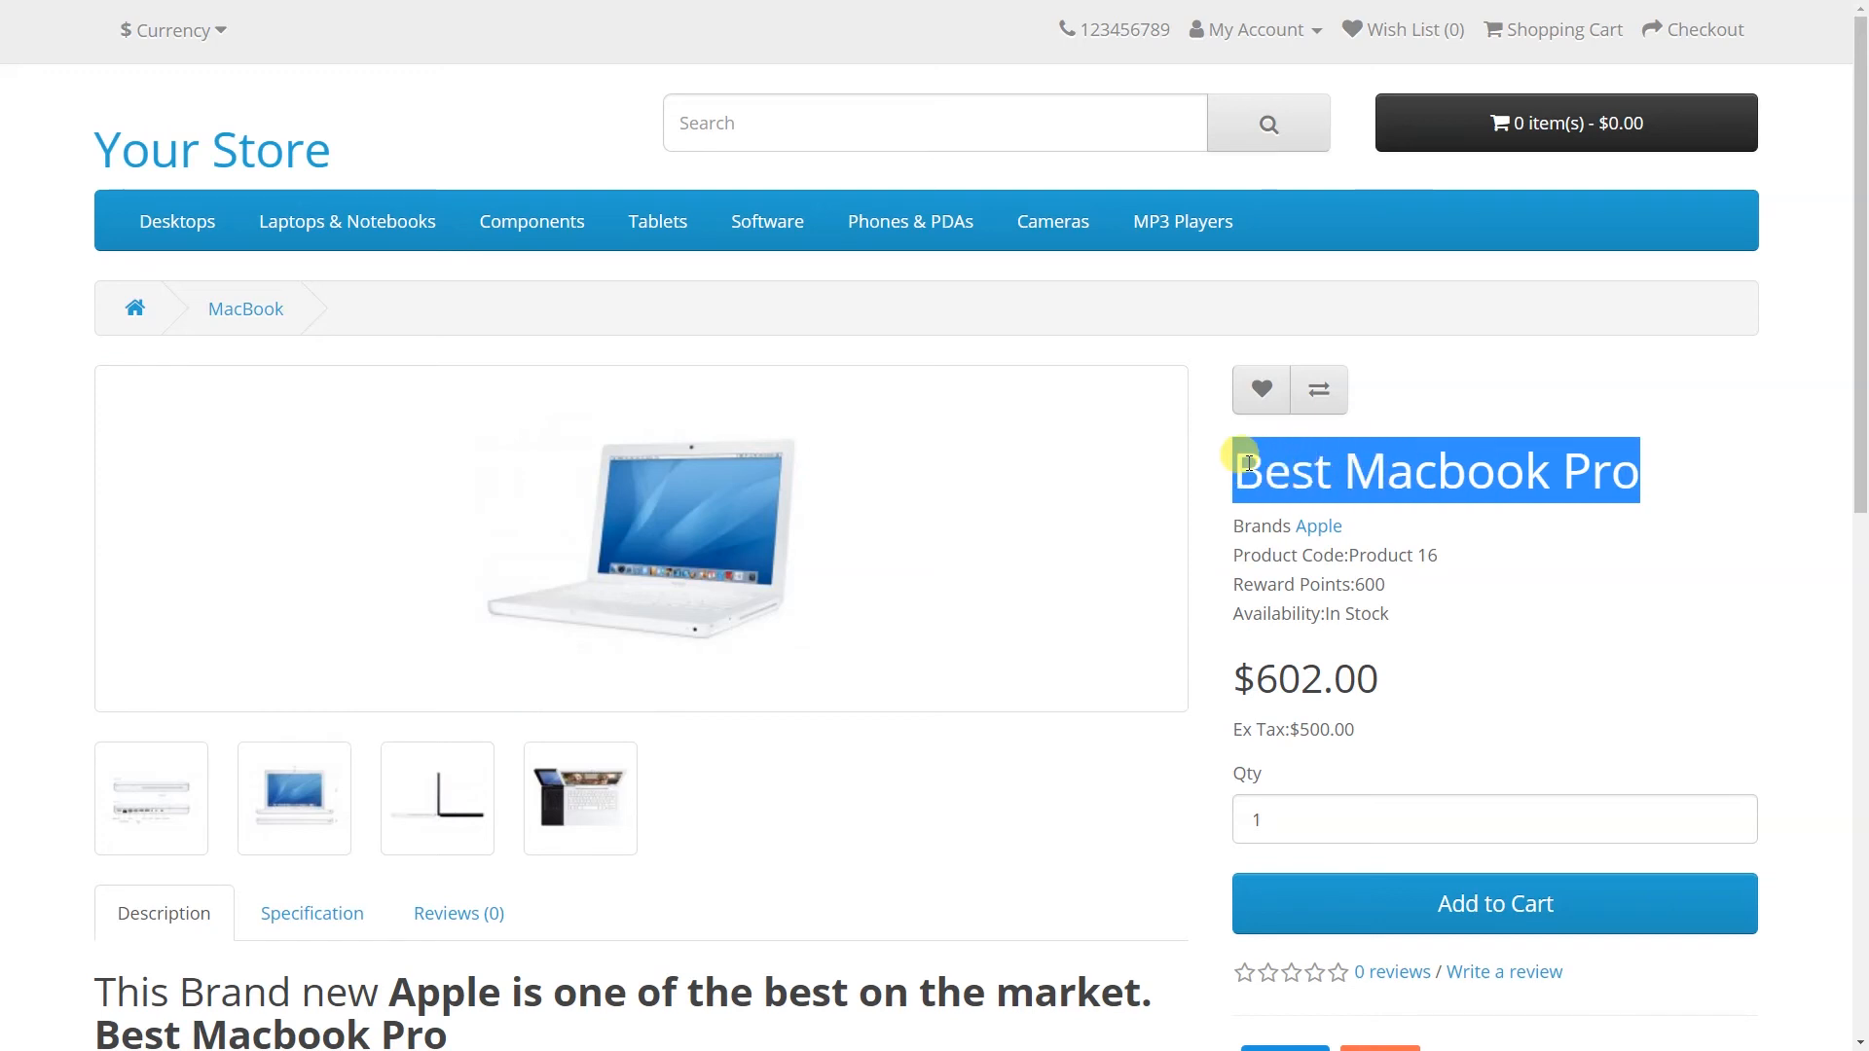
pyautogui.click(1248, 463)
pyautogui.scroll(-3, 1348, 459)
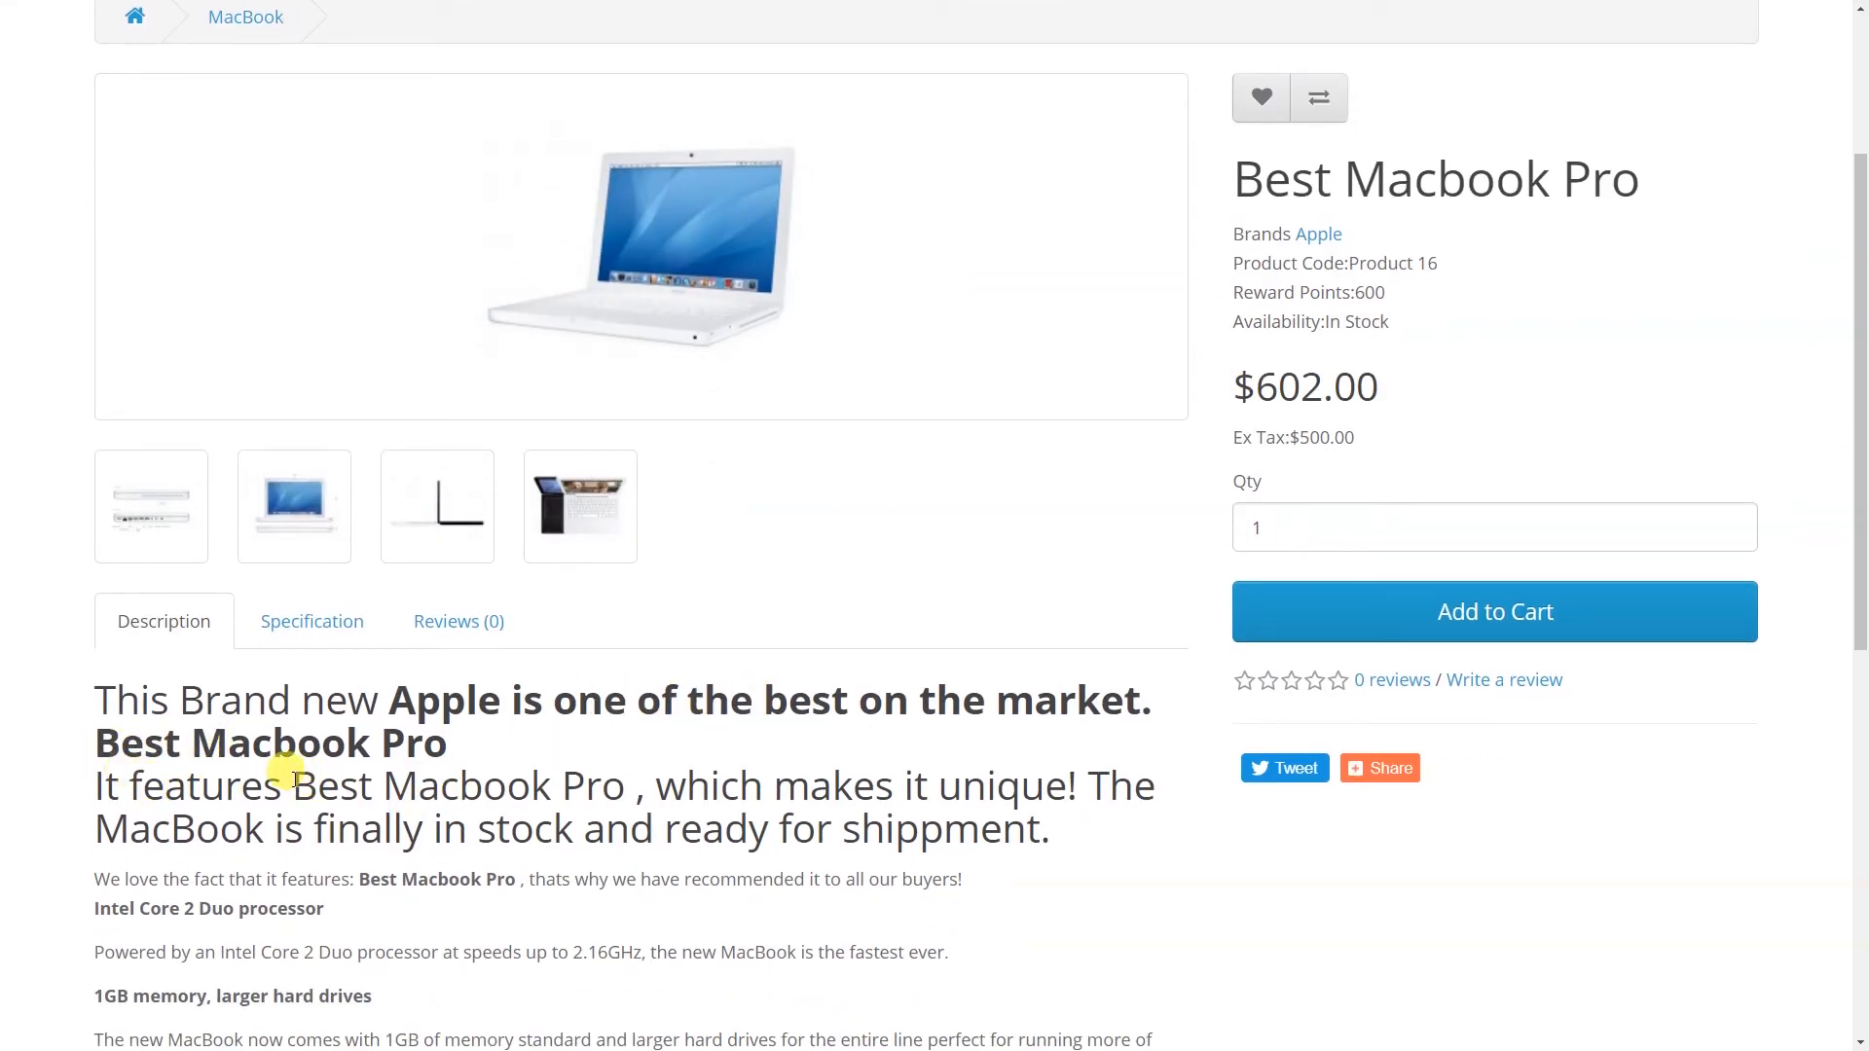
pyautogui.scroll(3, 609, 814)
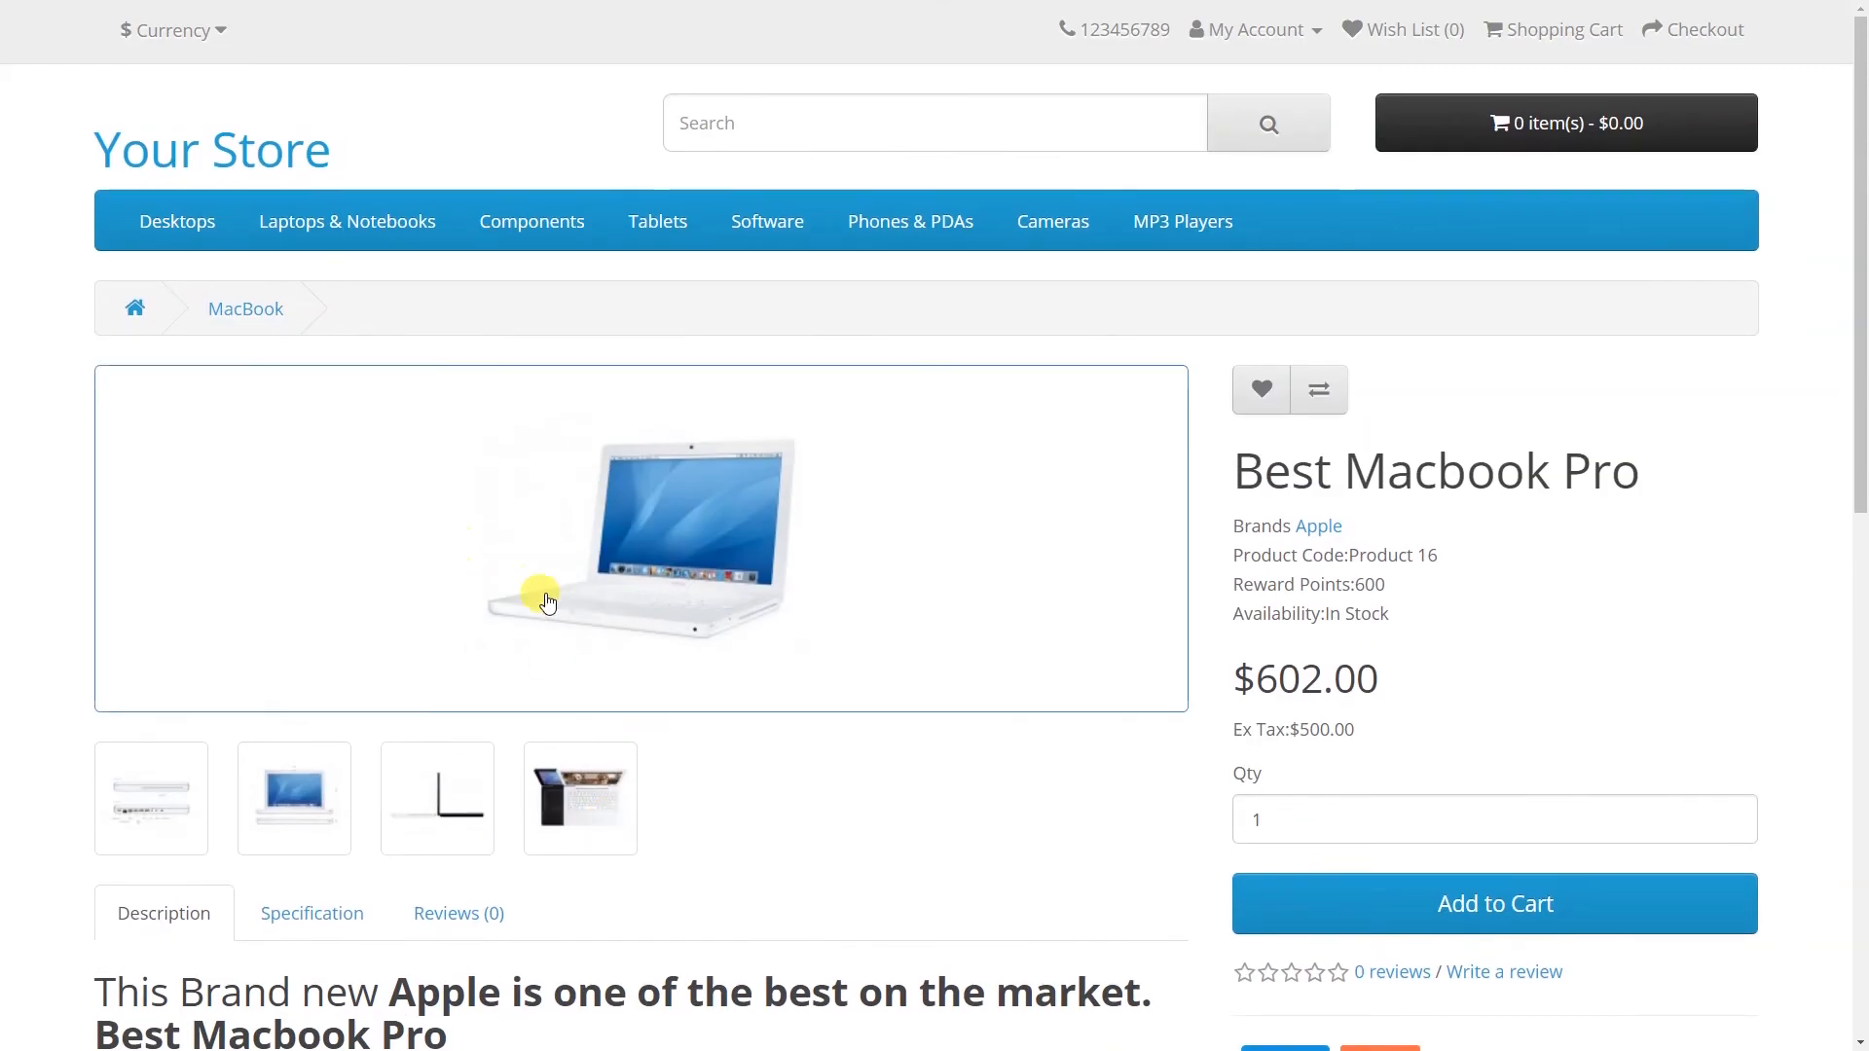
pyautogui.scroll(-11, 1168, 535)
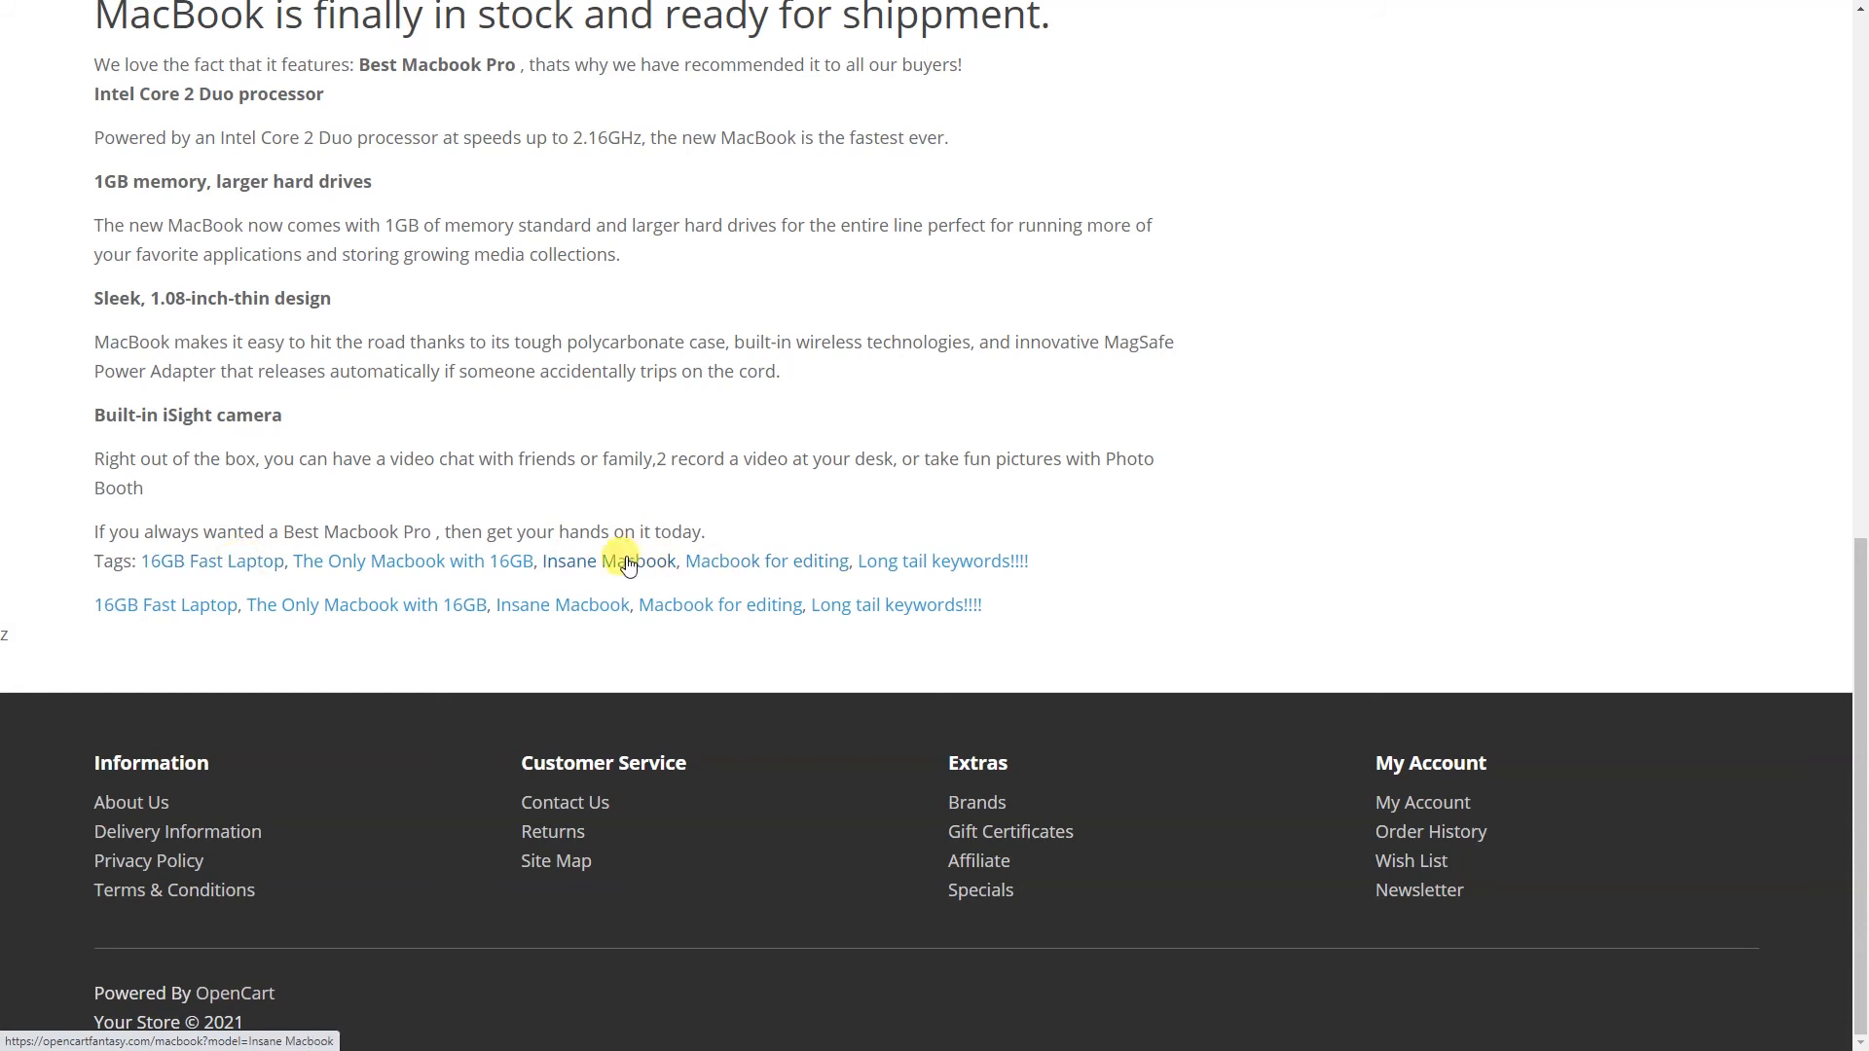
# Open the "The Only Macbook with 16GB" tag page and examine the keyword and product name in its heading and opening description.
pyautogui.click(402, 569)
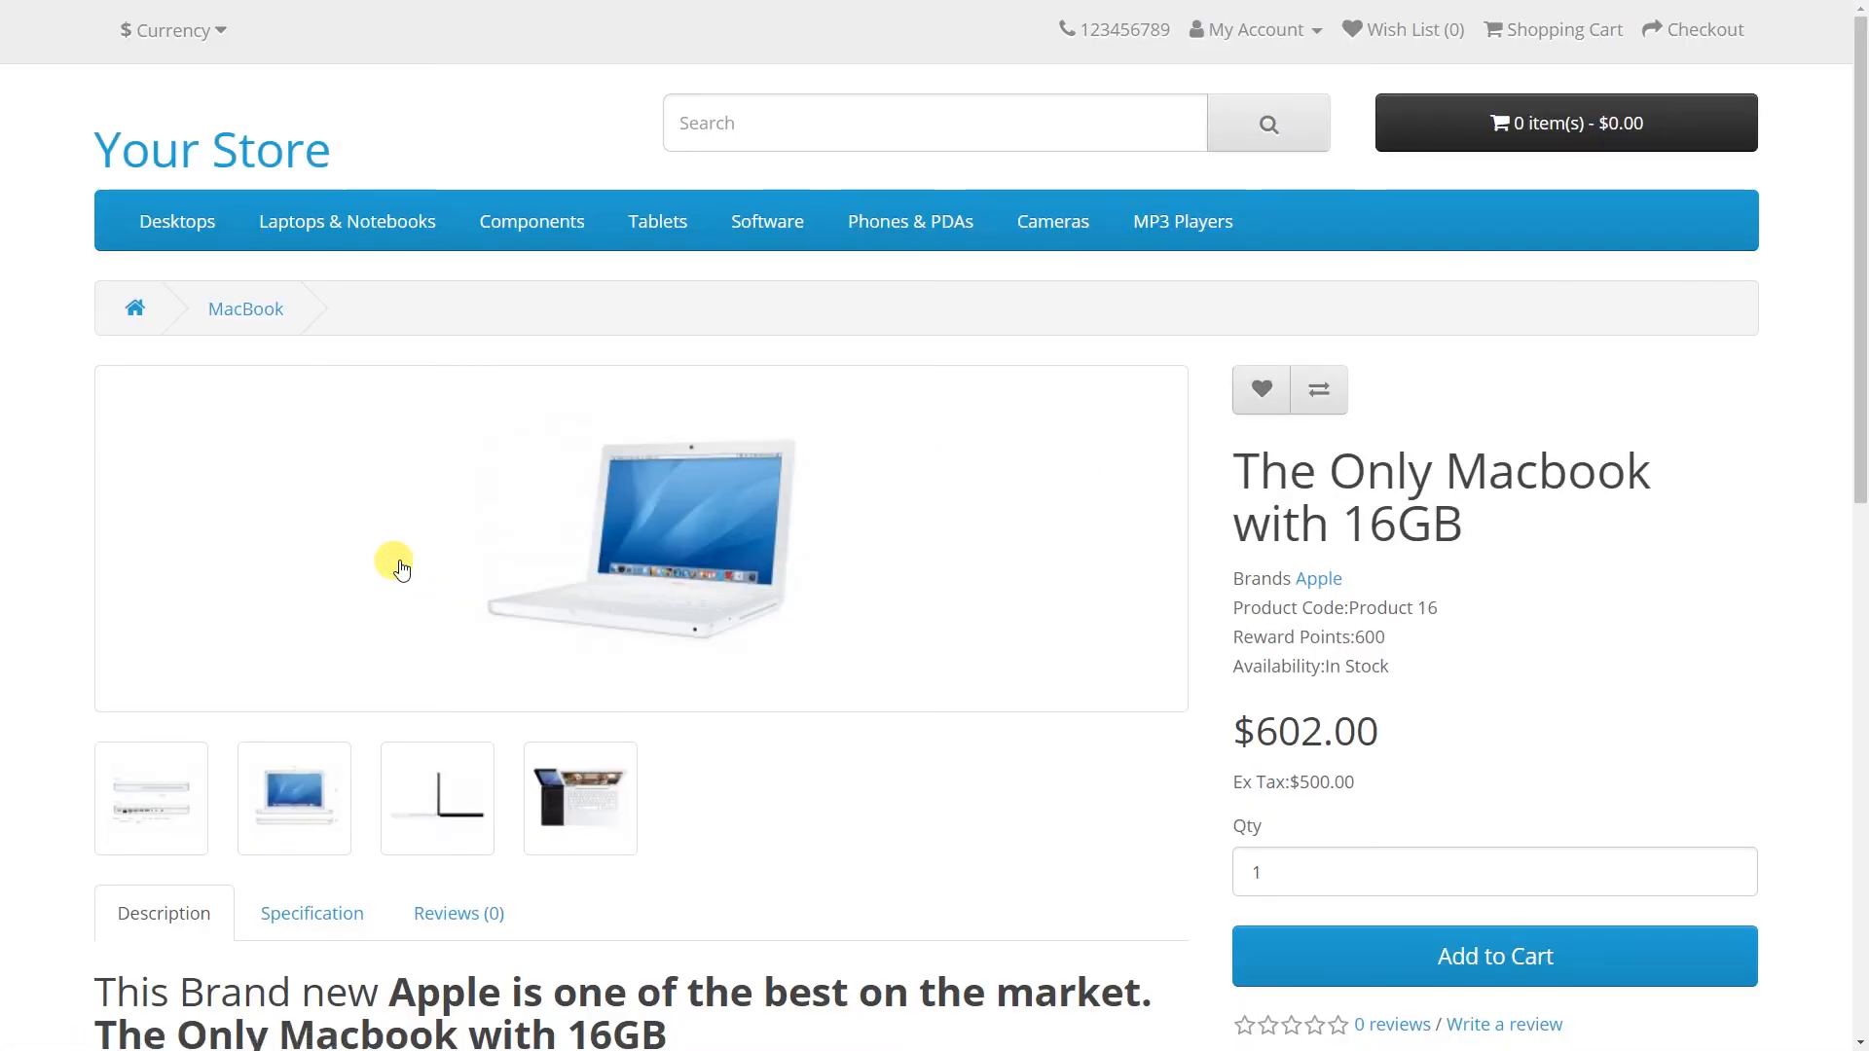
pyautogui.moveTo(1470, 550); pyautogui.dragTo(1245, 481)
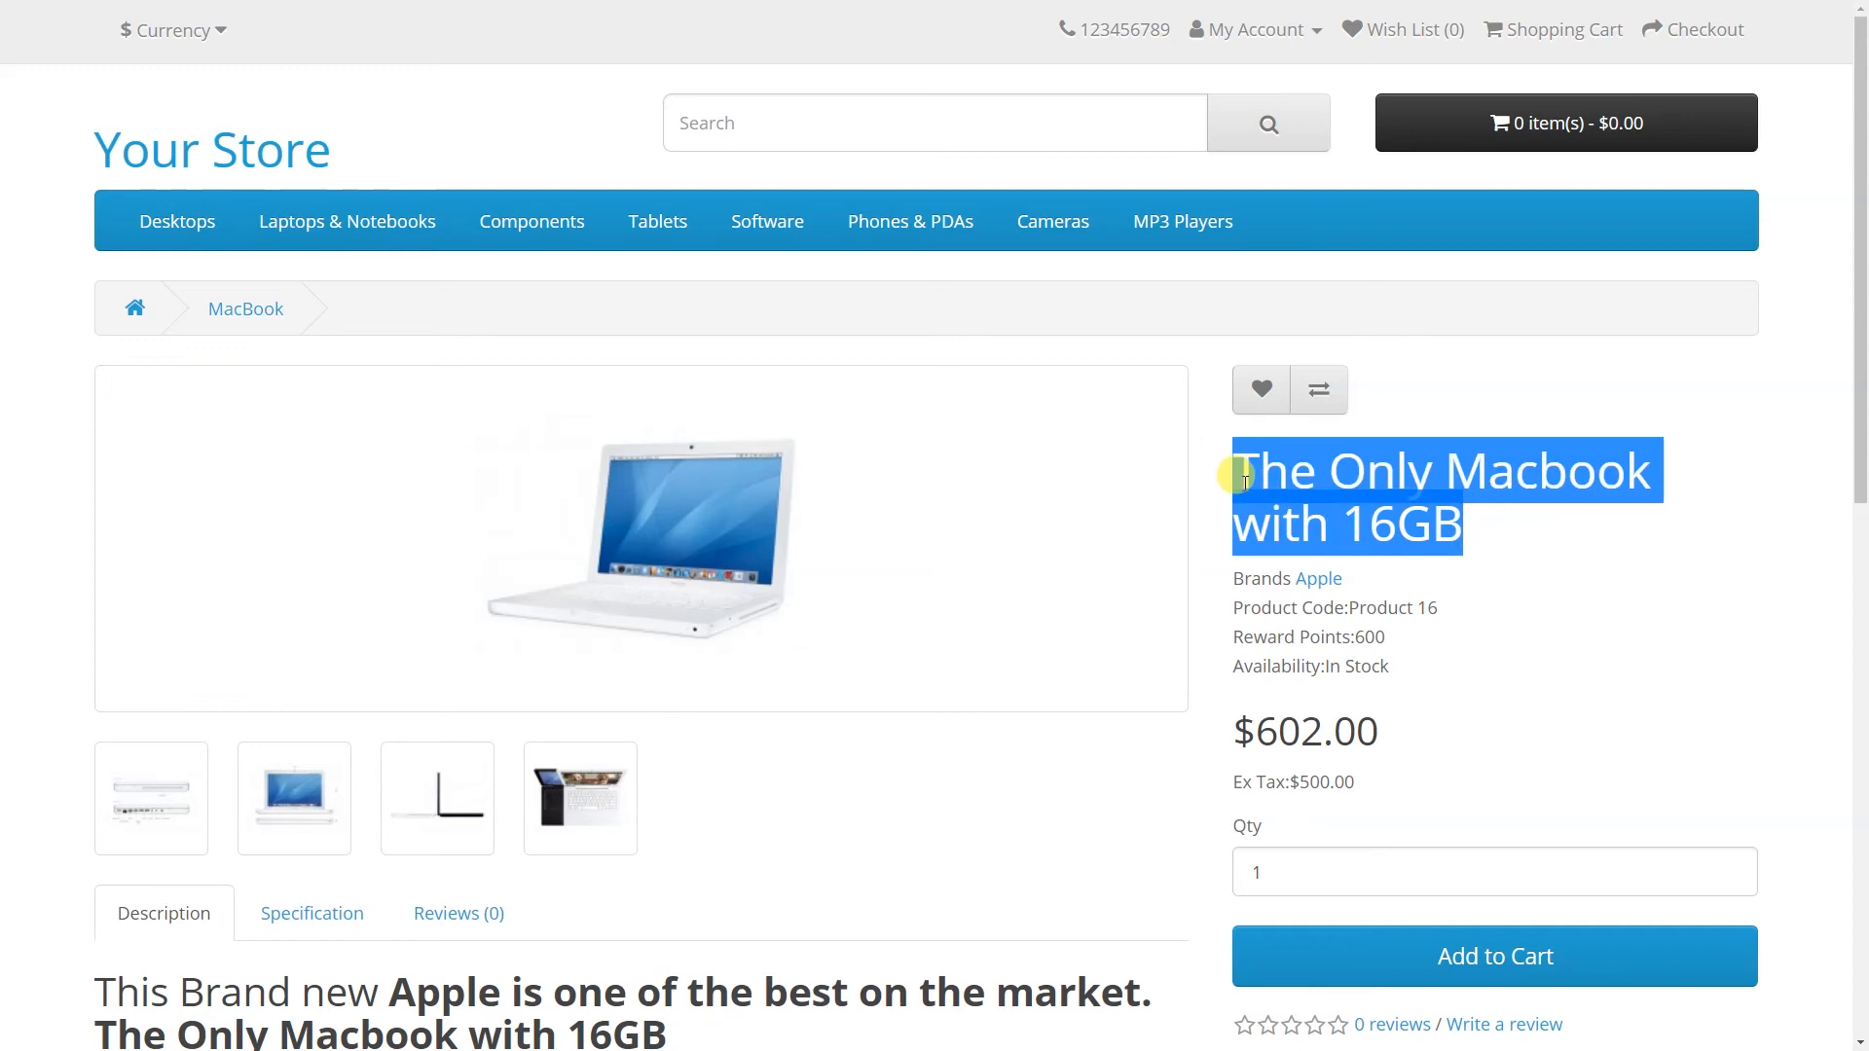
pyautogui.scroll(-4, 1238, 501)
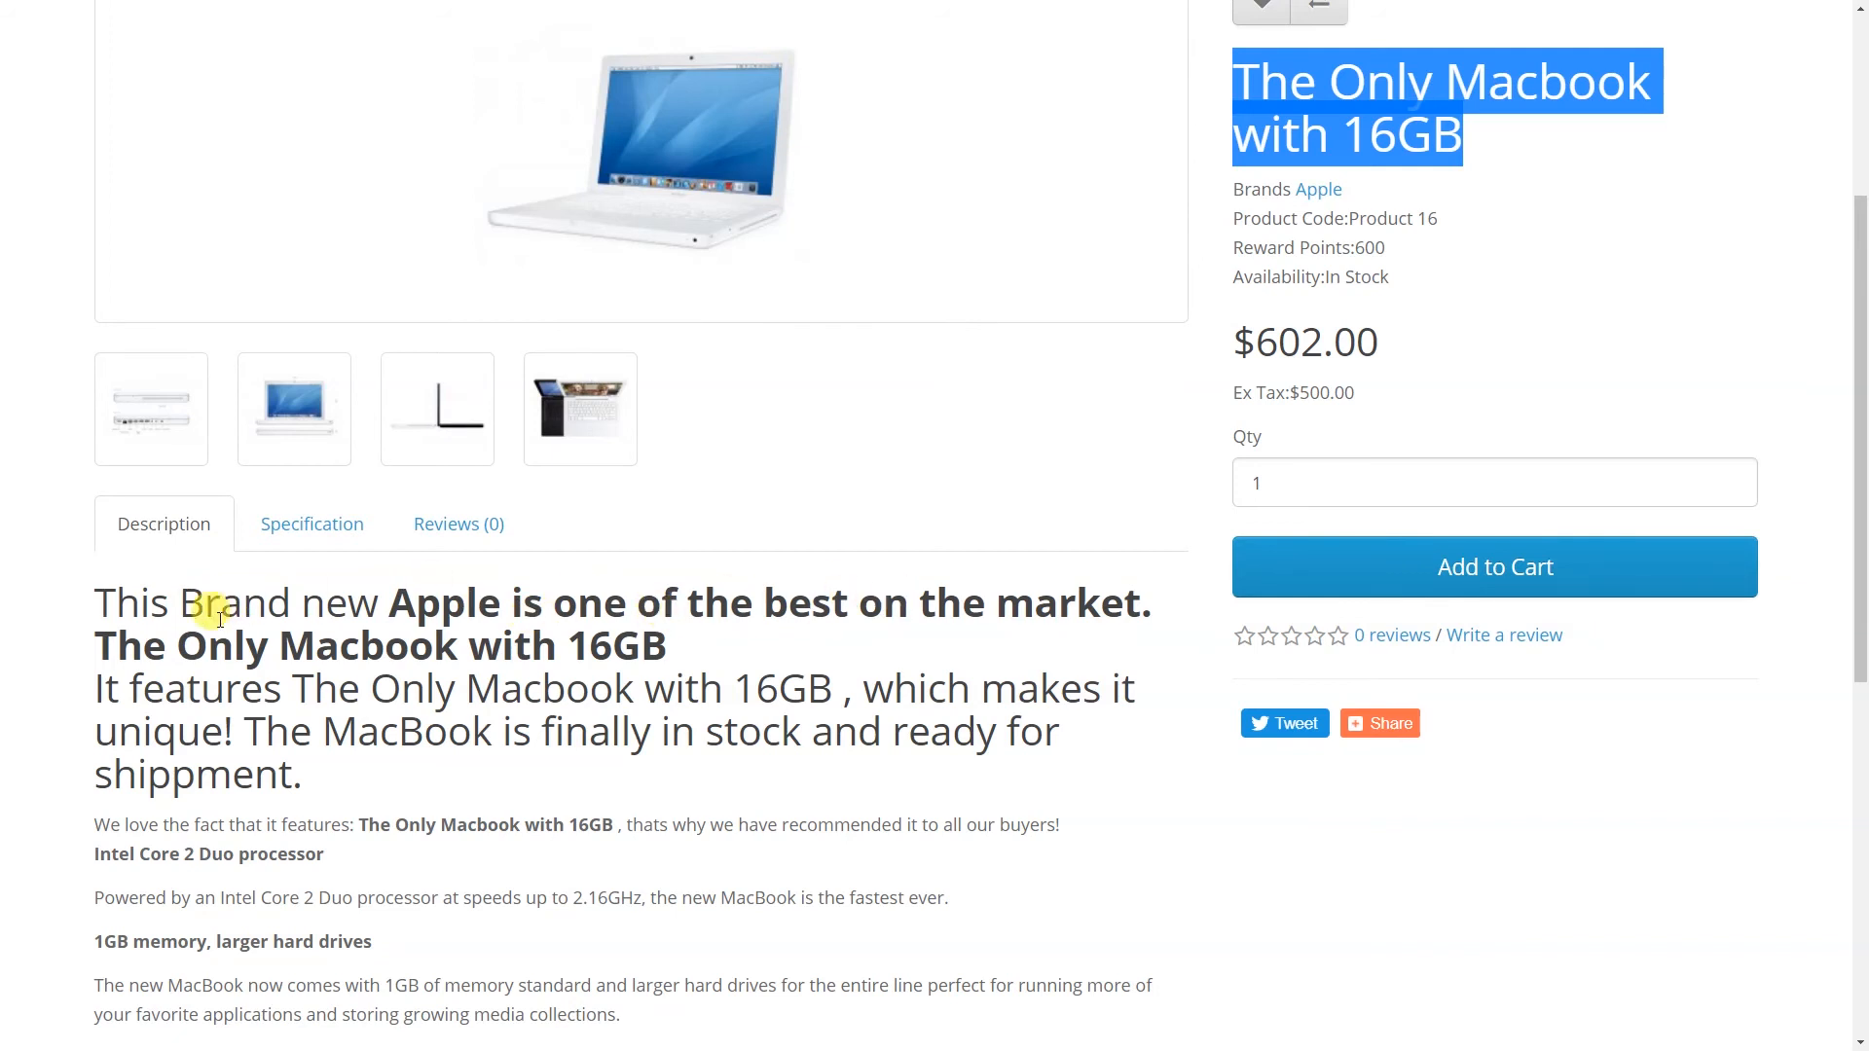
pyautogui.click(136, 641)
pyautogui.moveTo(136, 641); pyautogui.dragTo(638, 644)
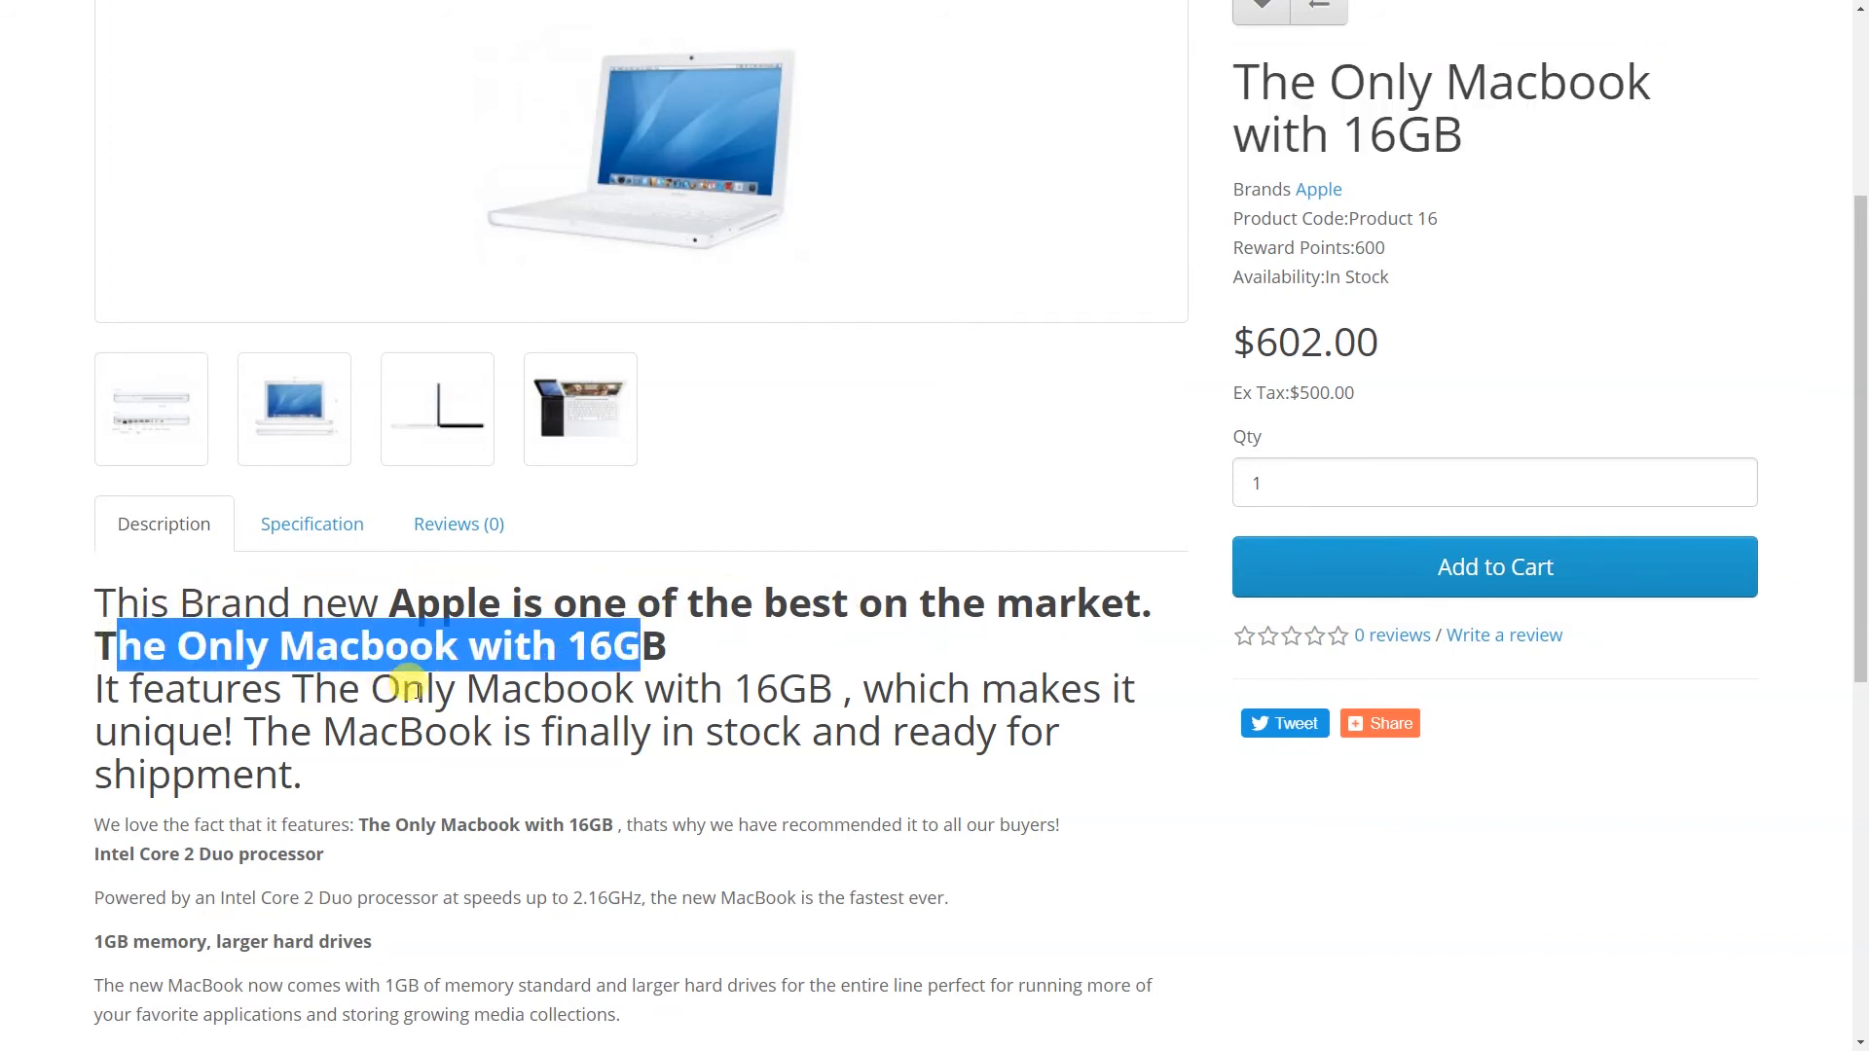
pyautogui.moveTo(929, 691); pyautogui.dragTo(814, 734)
pyautogui.doubleClick(399, 732)
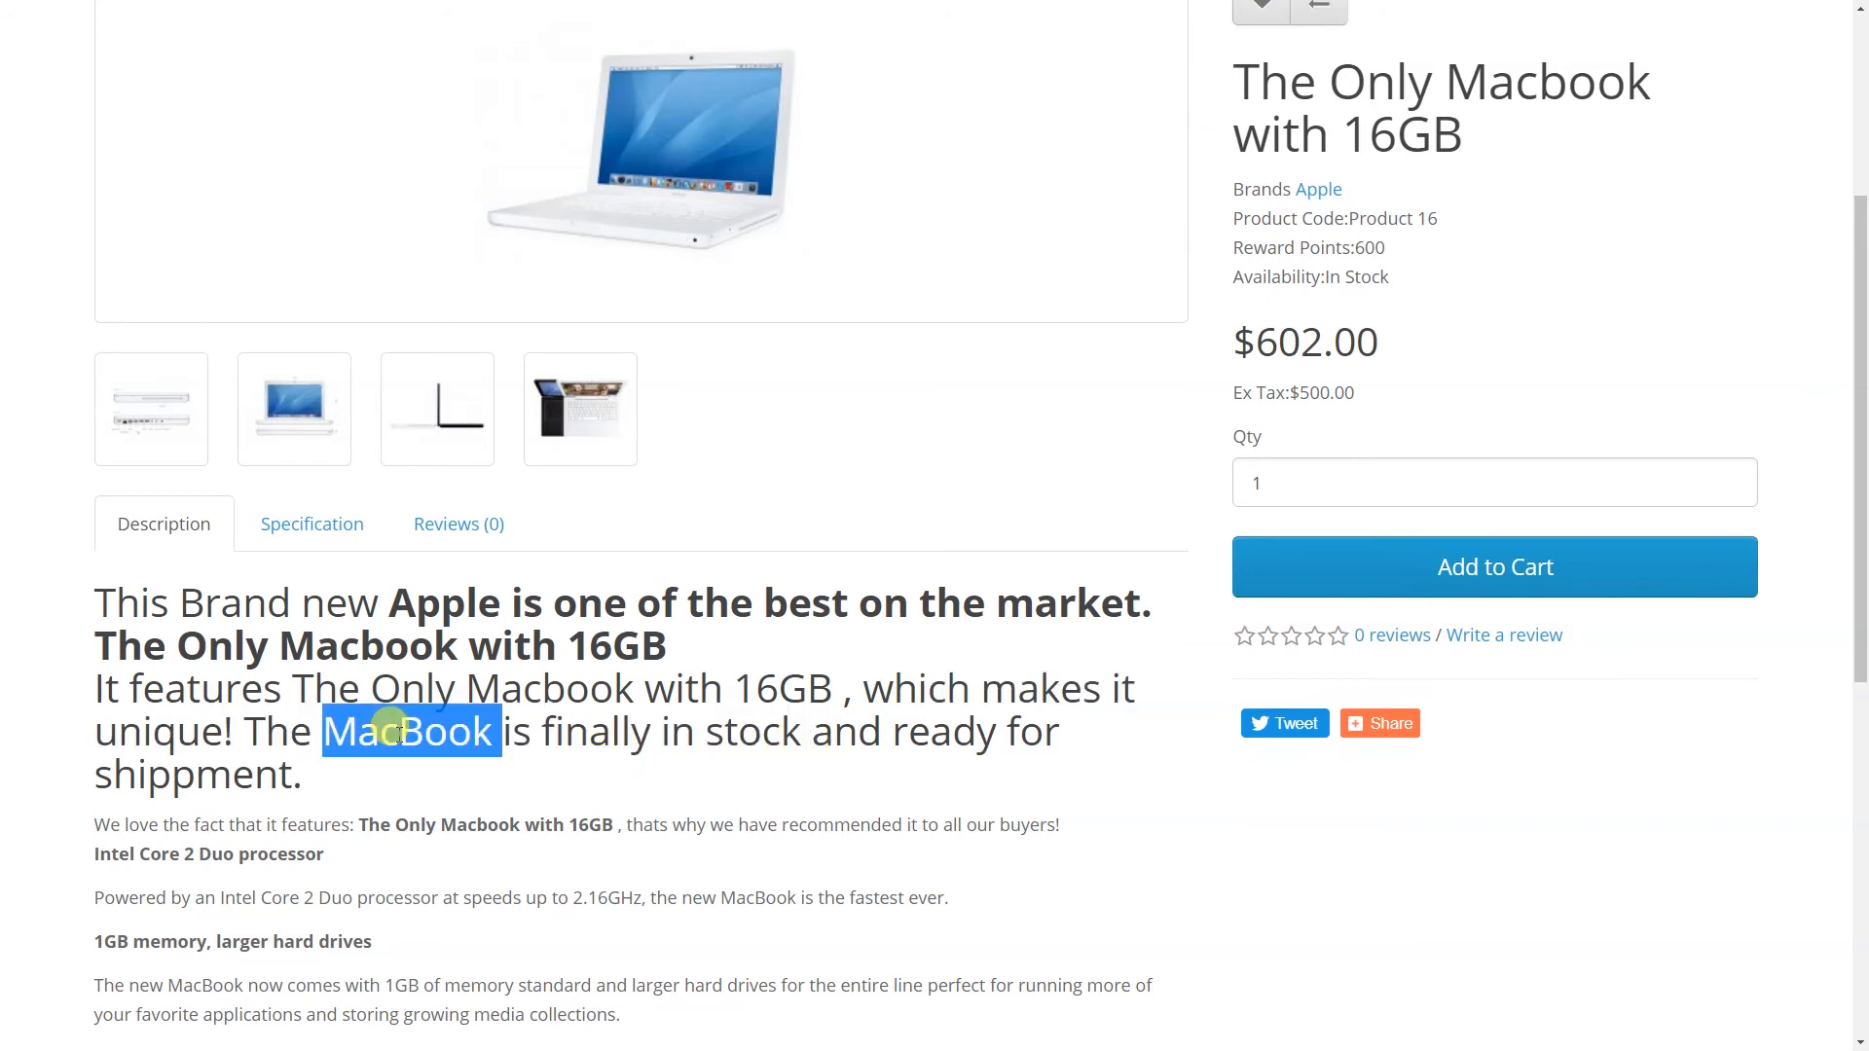
pyautogui.click(389, 785)
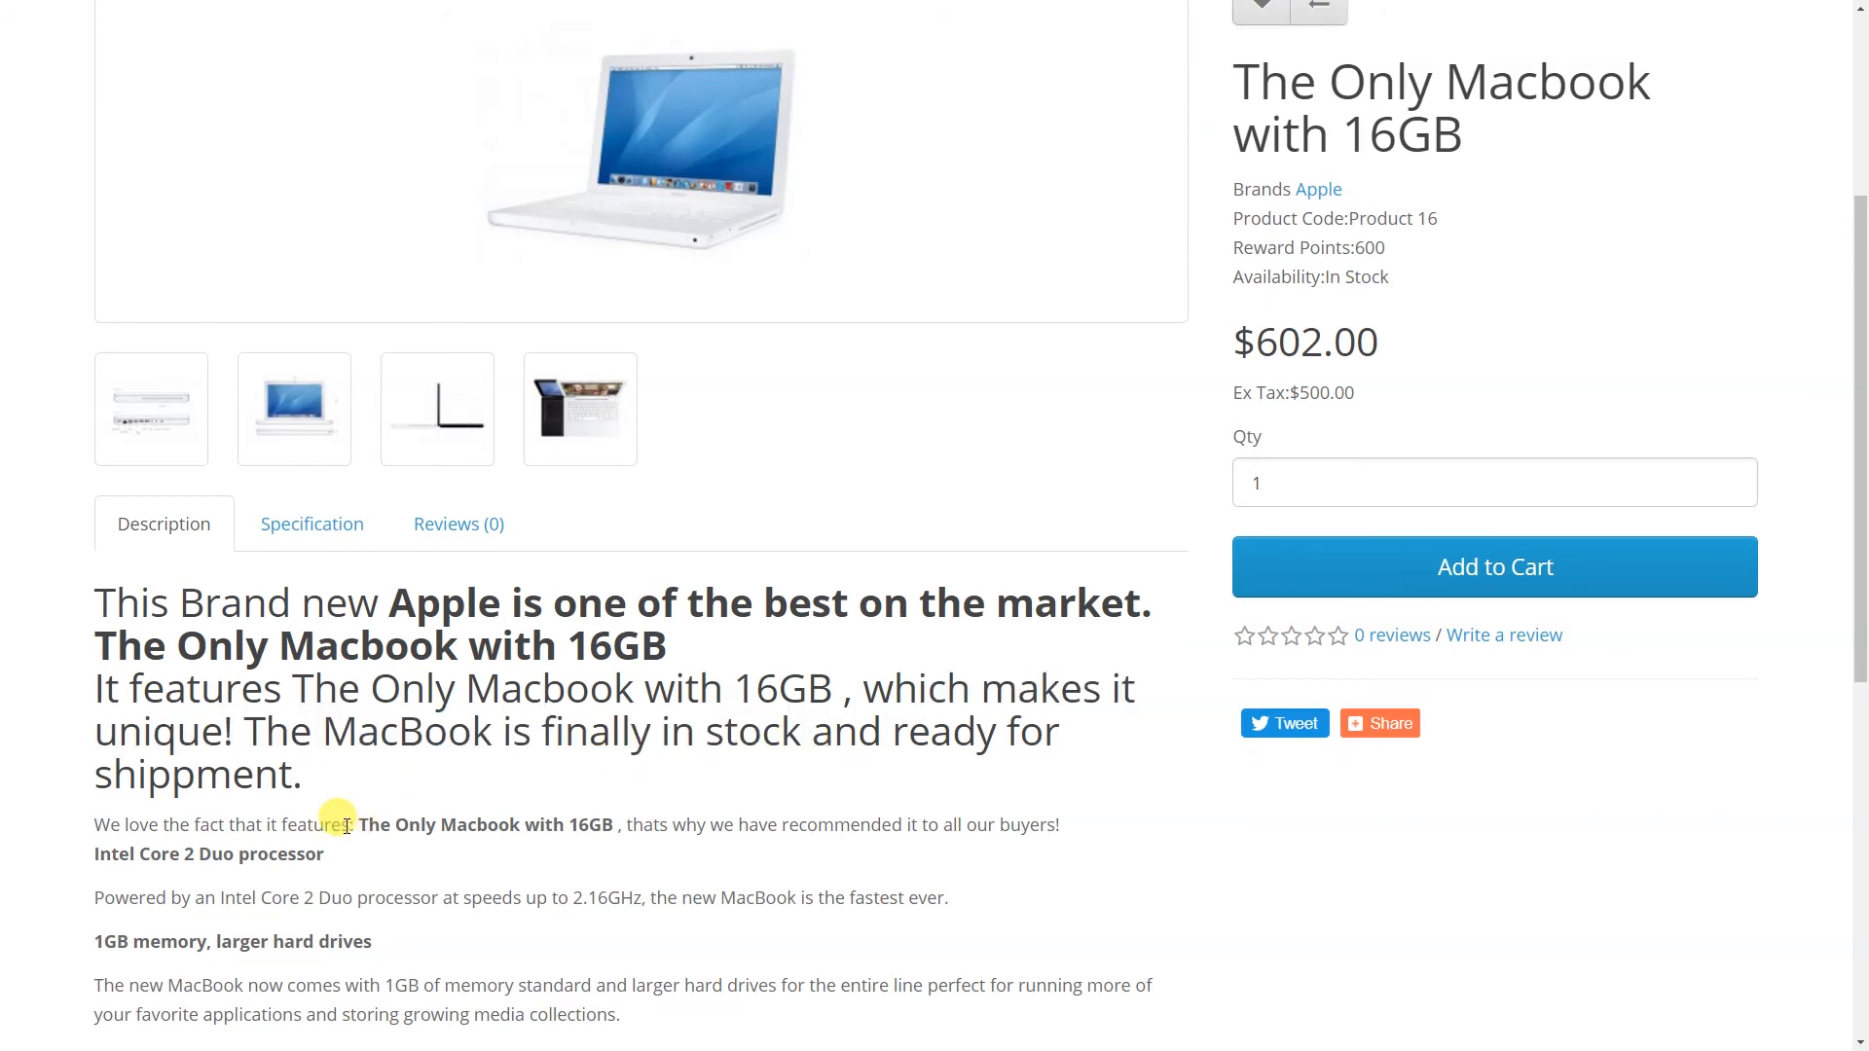
# Examine the keyword in the sentence below the description heading and review the tag links at the end of the description.
pyautogui.scroll(-1, 290, 796)
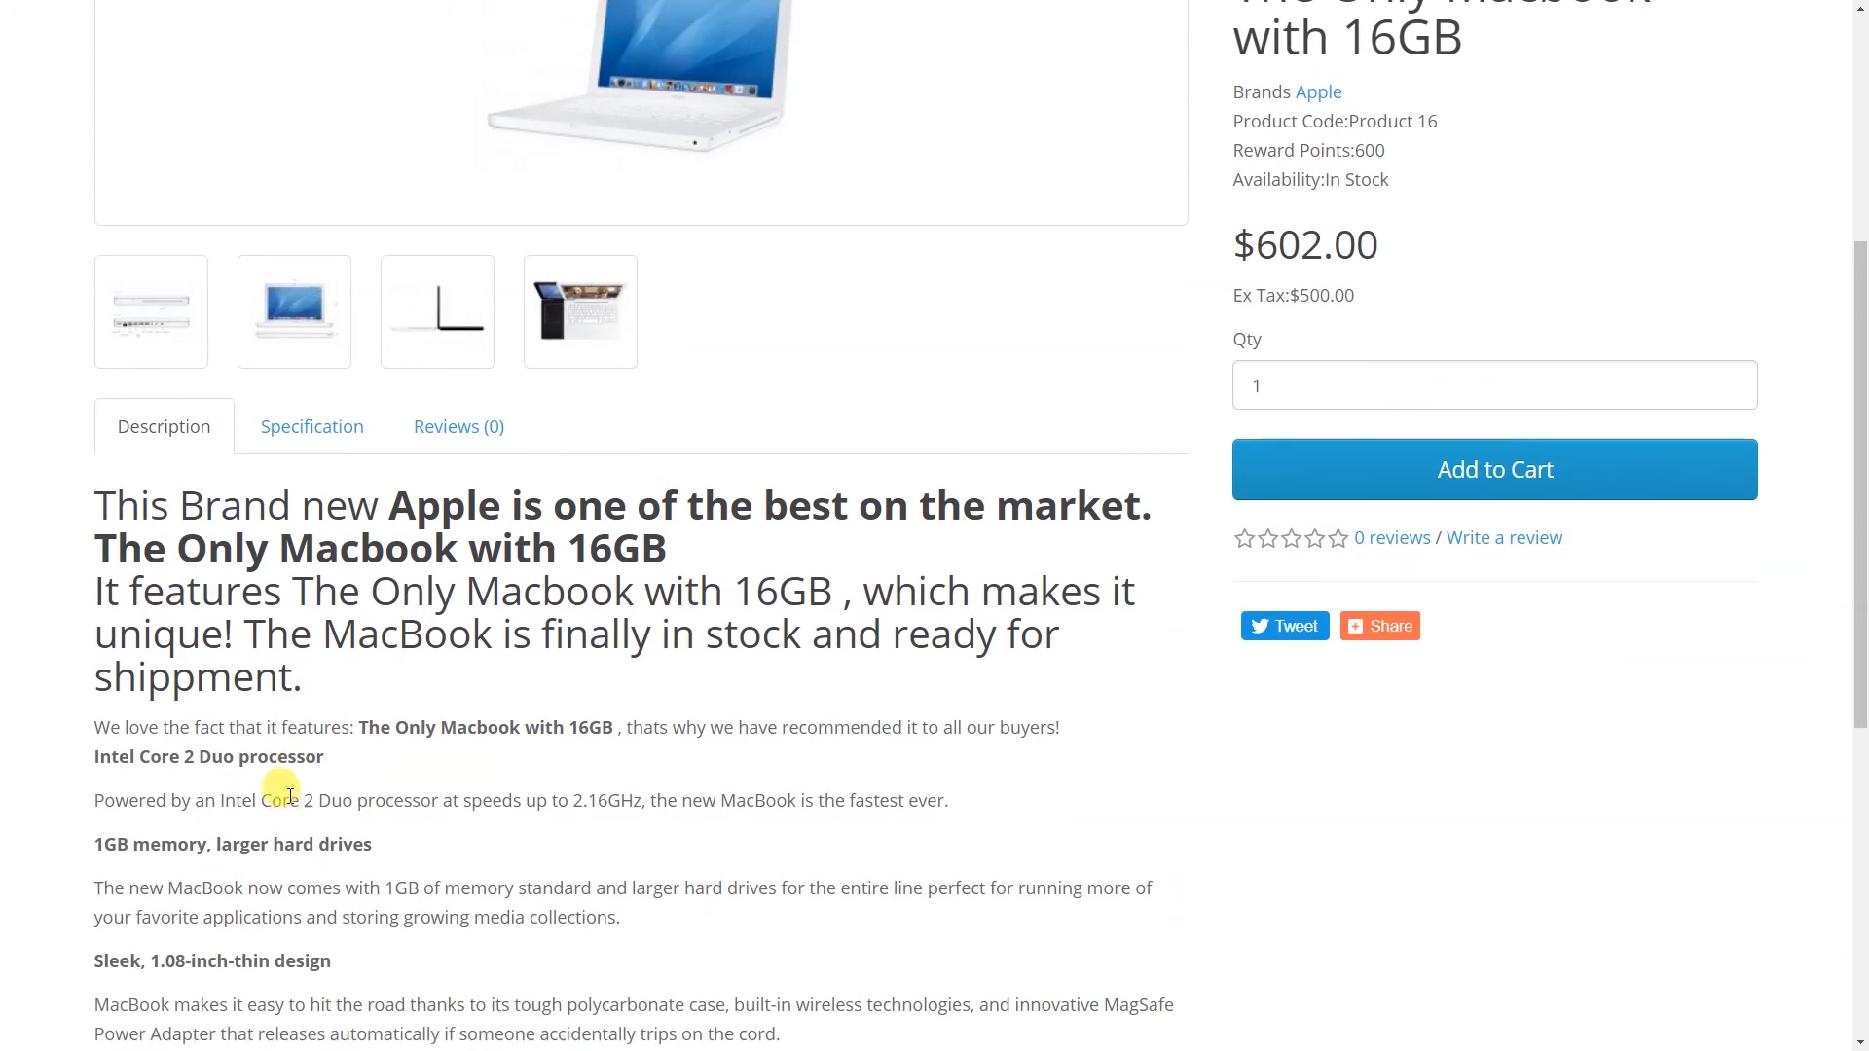
pyautogui.moveTo(355, 728); pyautogui.dragTo(596, 730)
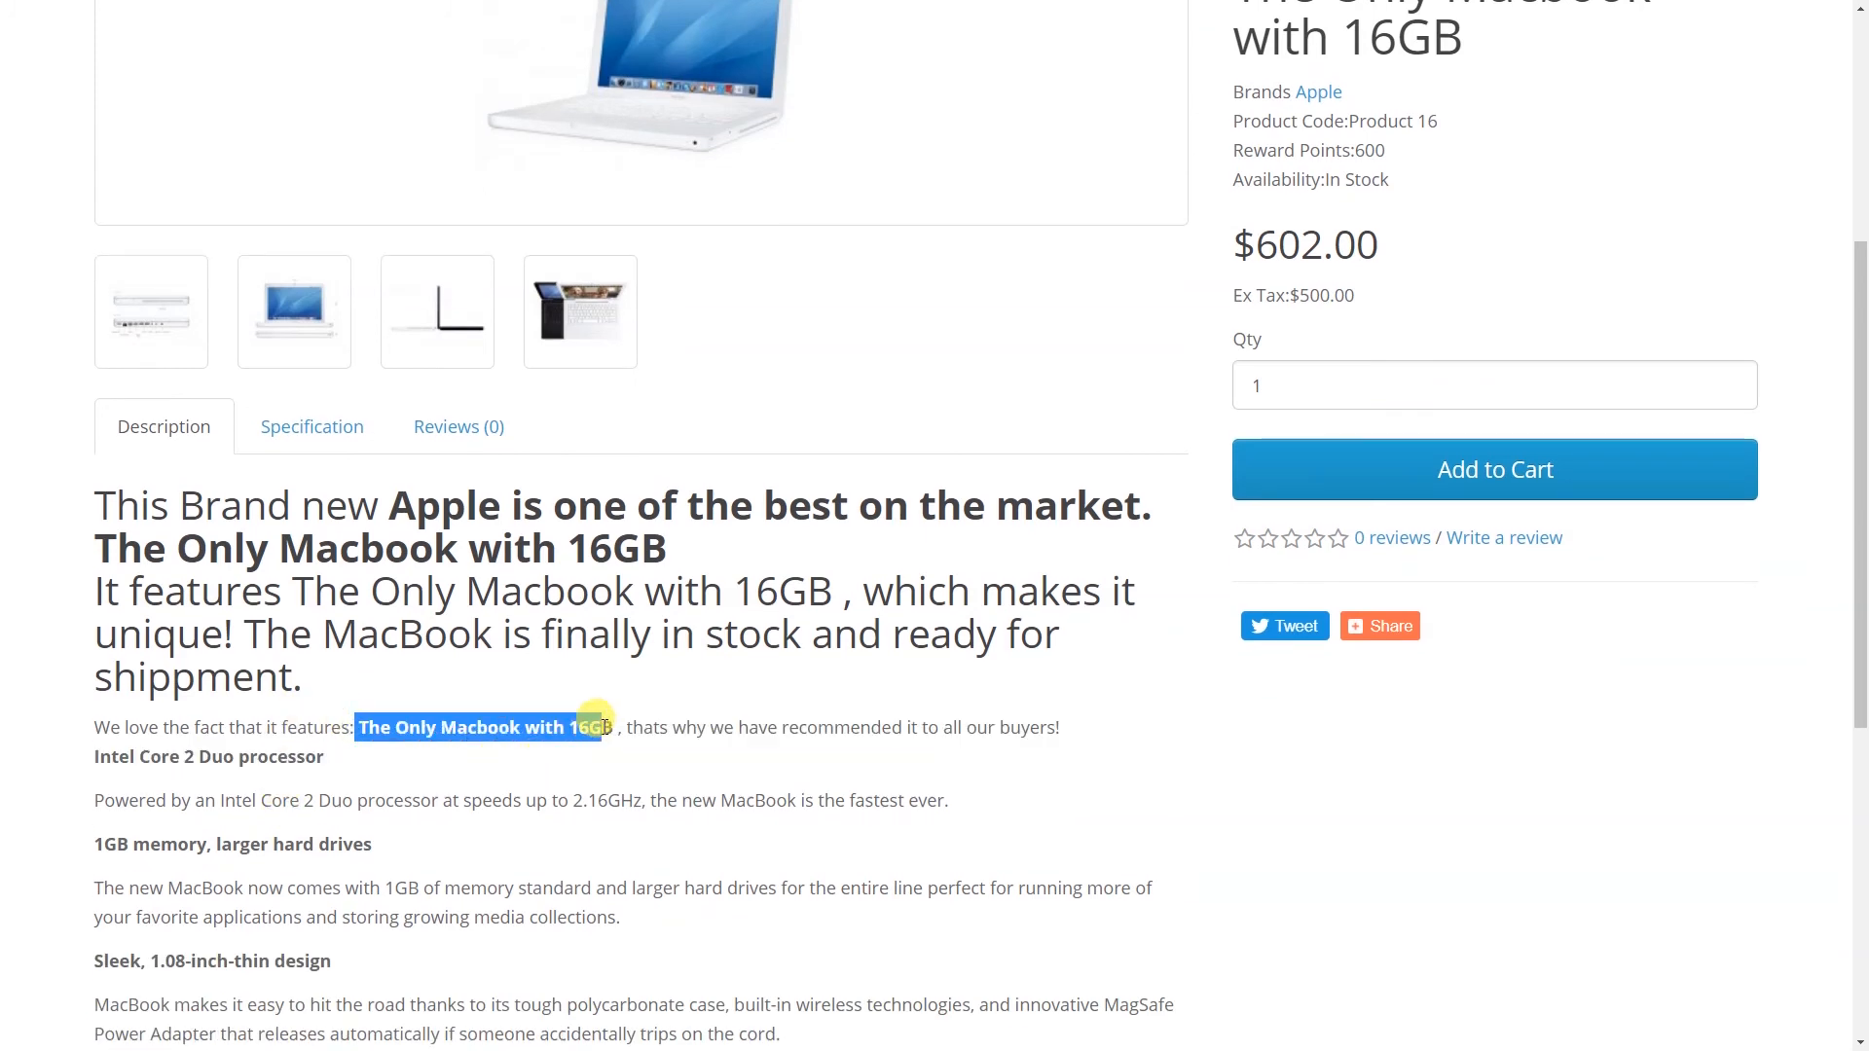
pyautogui.click(407, 748)
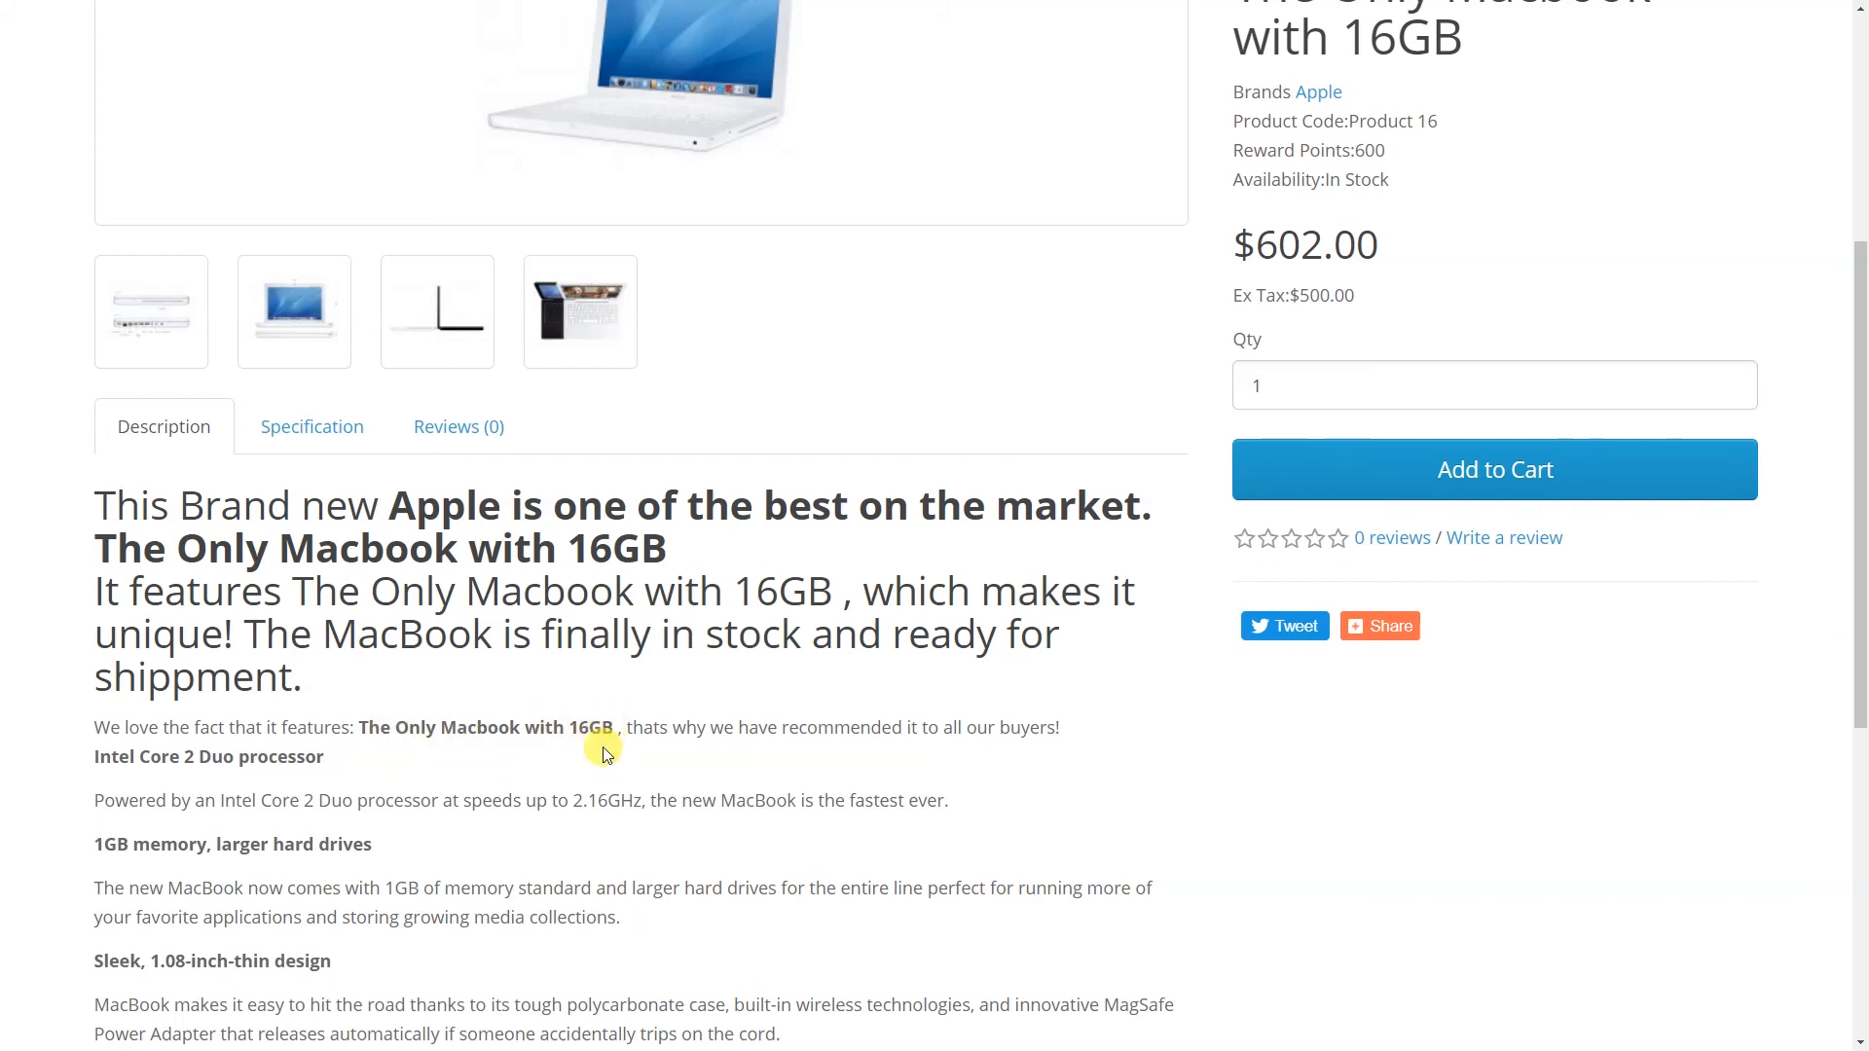
pyautogui.scroll(-6, 606, 737)
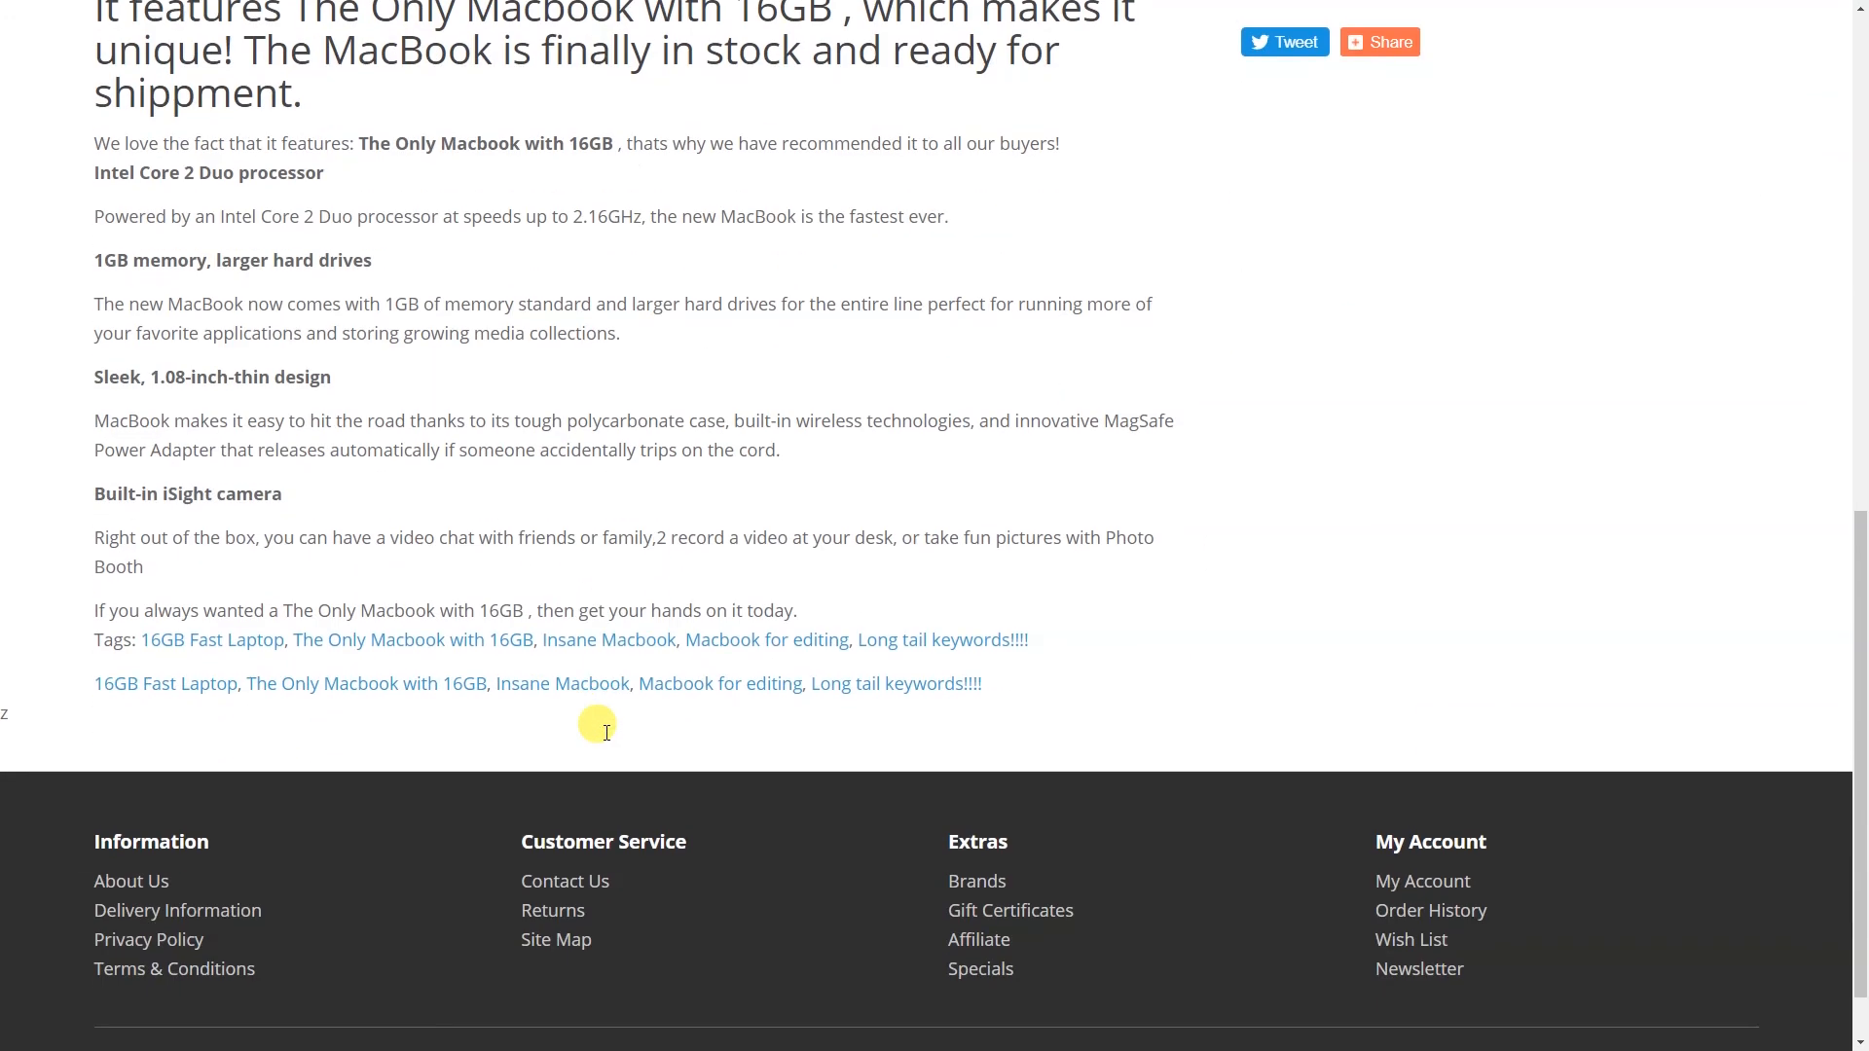
pyautogui.moveTo(126, 672); pyautogui.dragTo(938, 717)
pyautogui.click(958, 728)
pyautogui.scroll(4, 934, 740)
pyautogui.scroll(7, 929, 756)
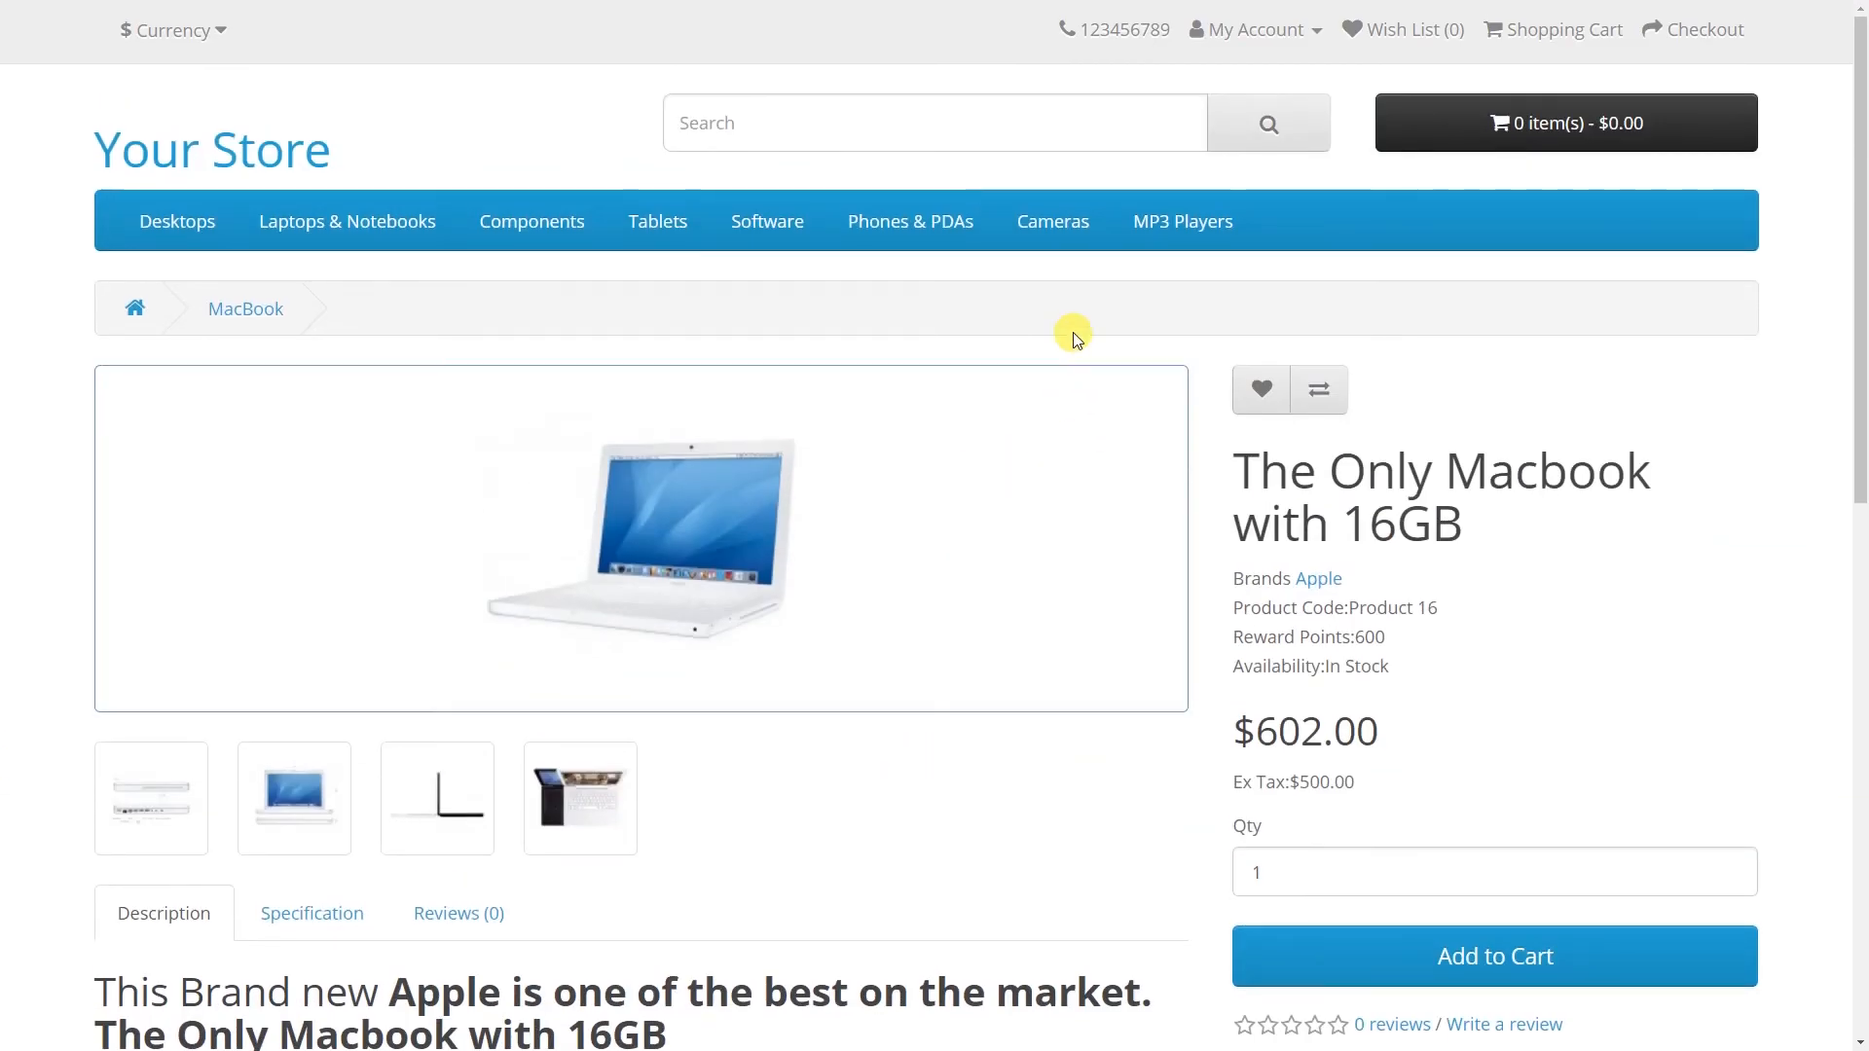
# Inspect the page's HTML head in the developer tools, examine the meta title, description and keywords, and close the tools.
pyautogui.rightClick(1074, 335)
pyautogui.click(1153, 664)
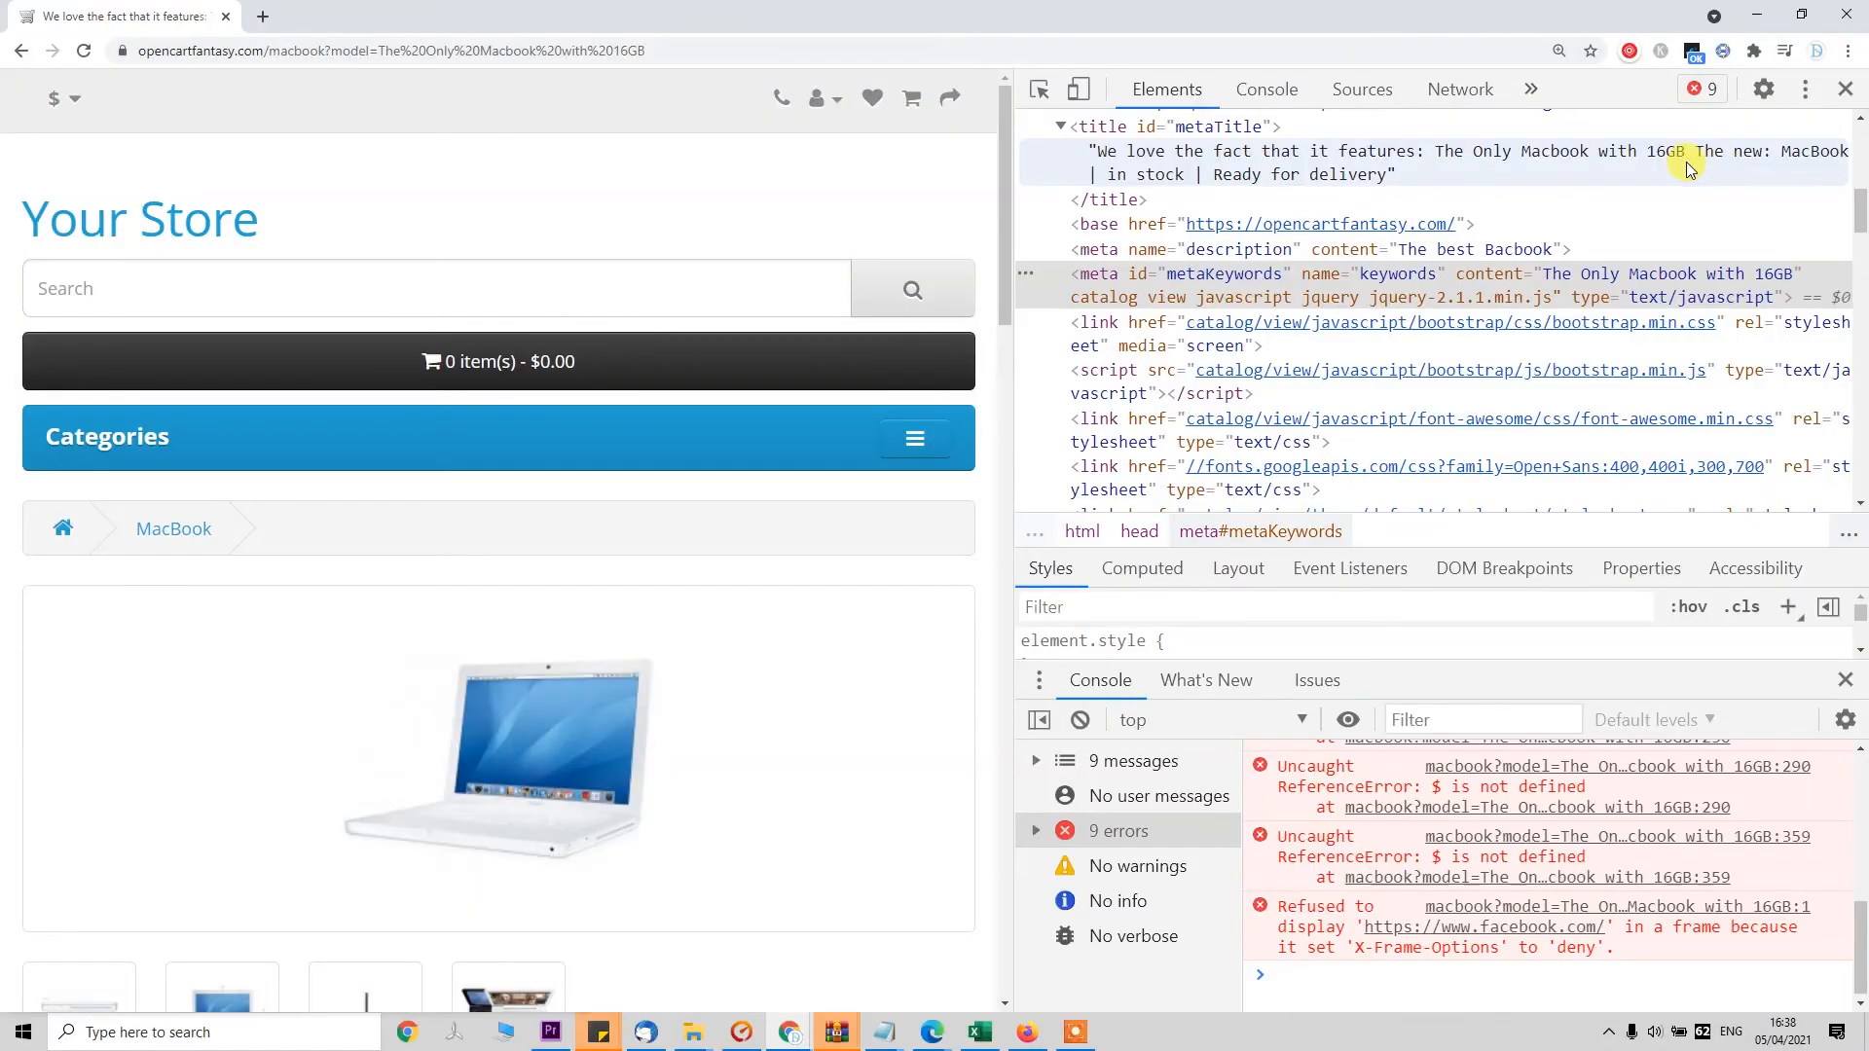
pyautogui.moveTo(1013, 211); pyautogui.dragTo(630, 233)
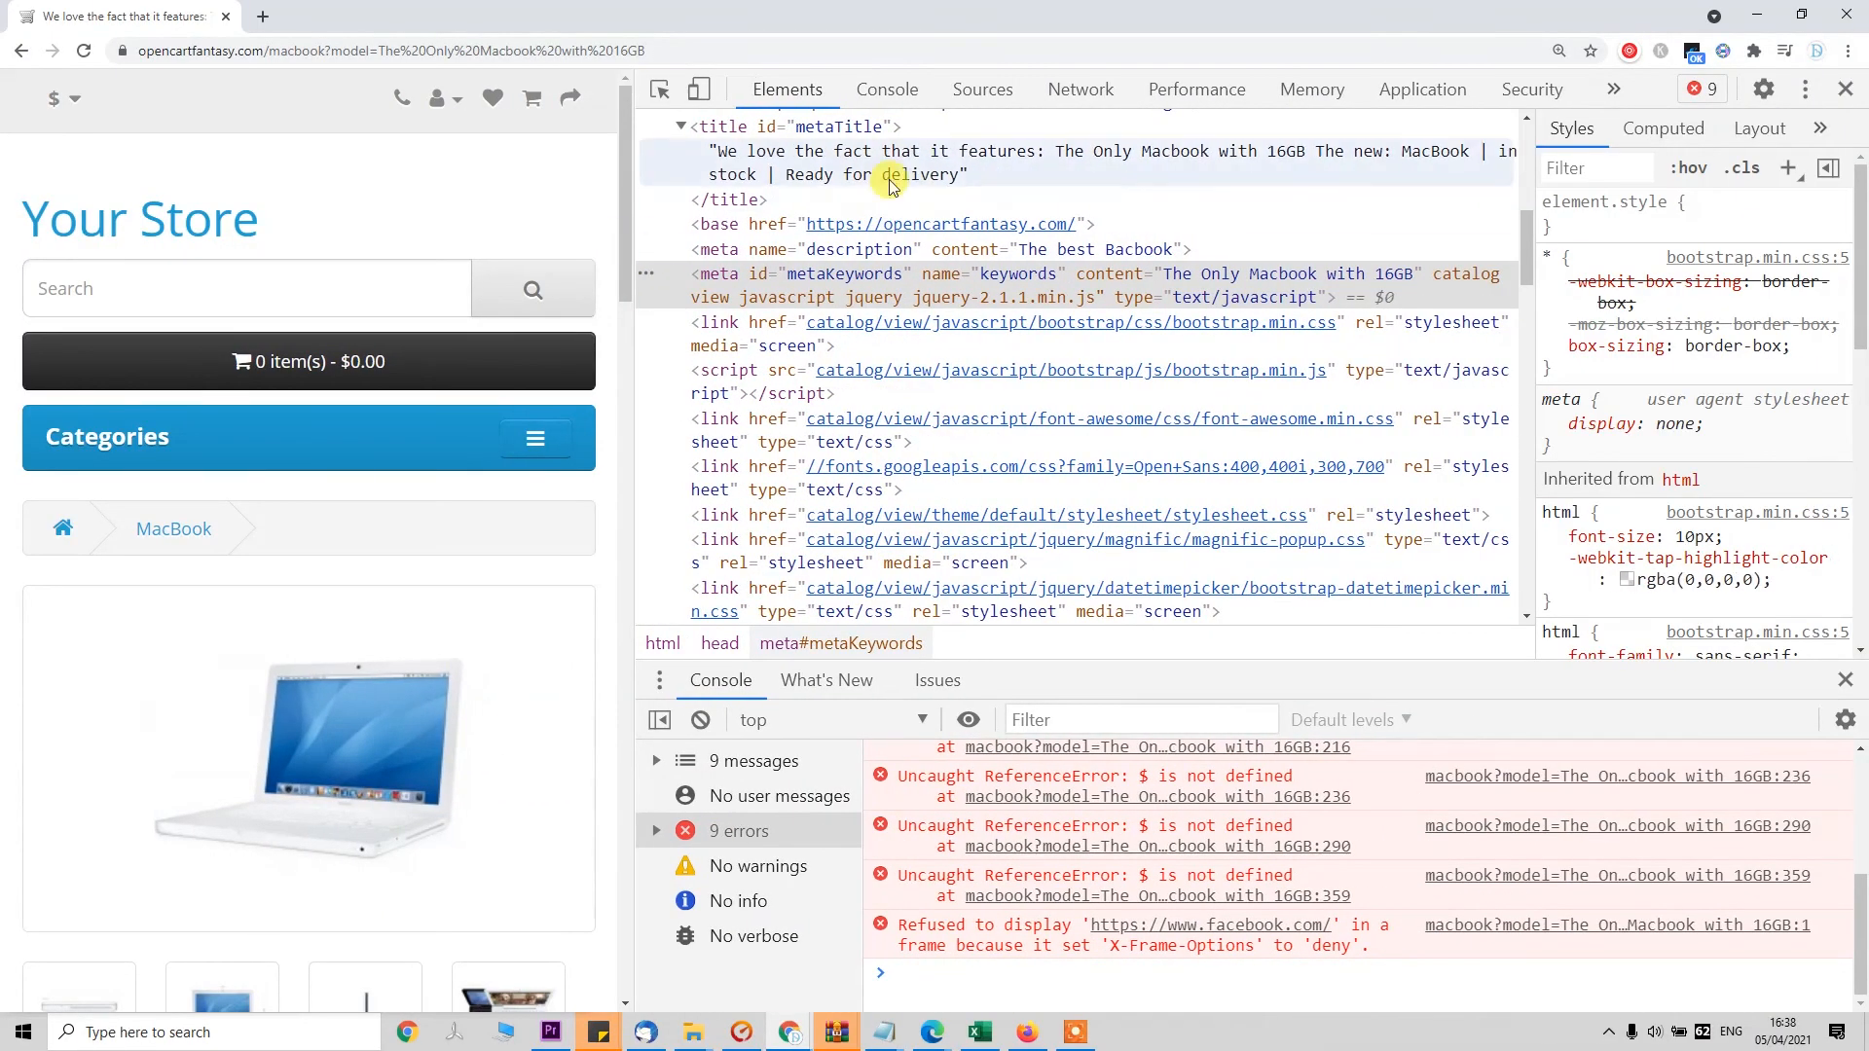
pyautogui.scroll(1, 822, 194)
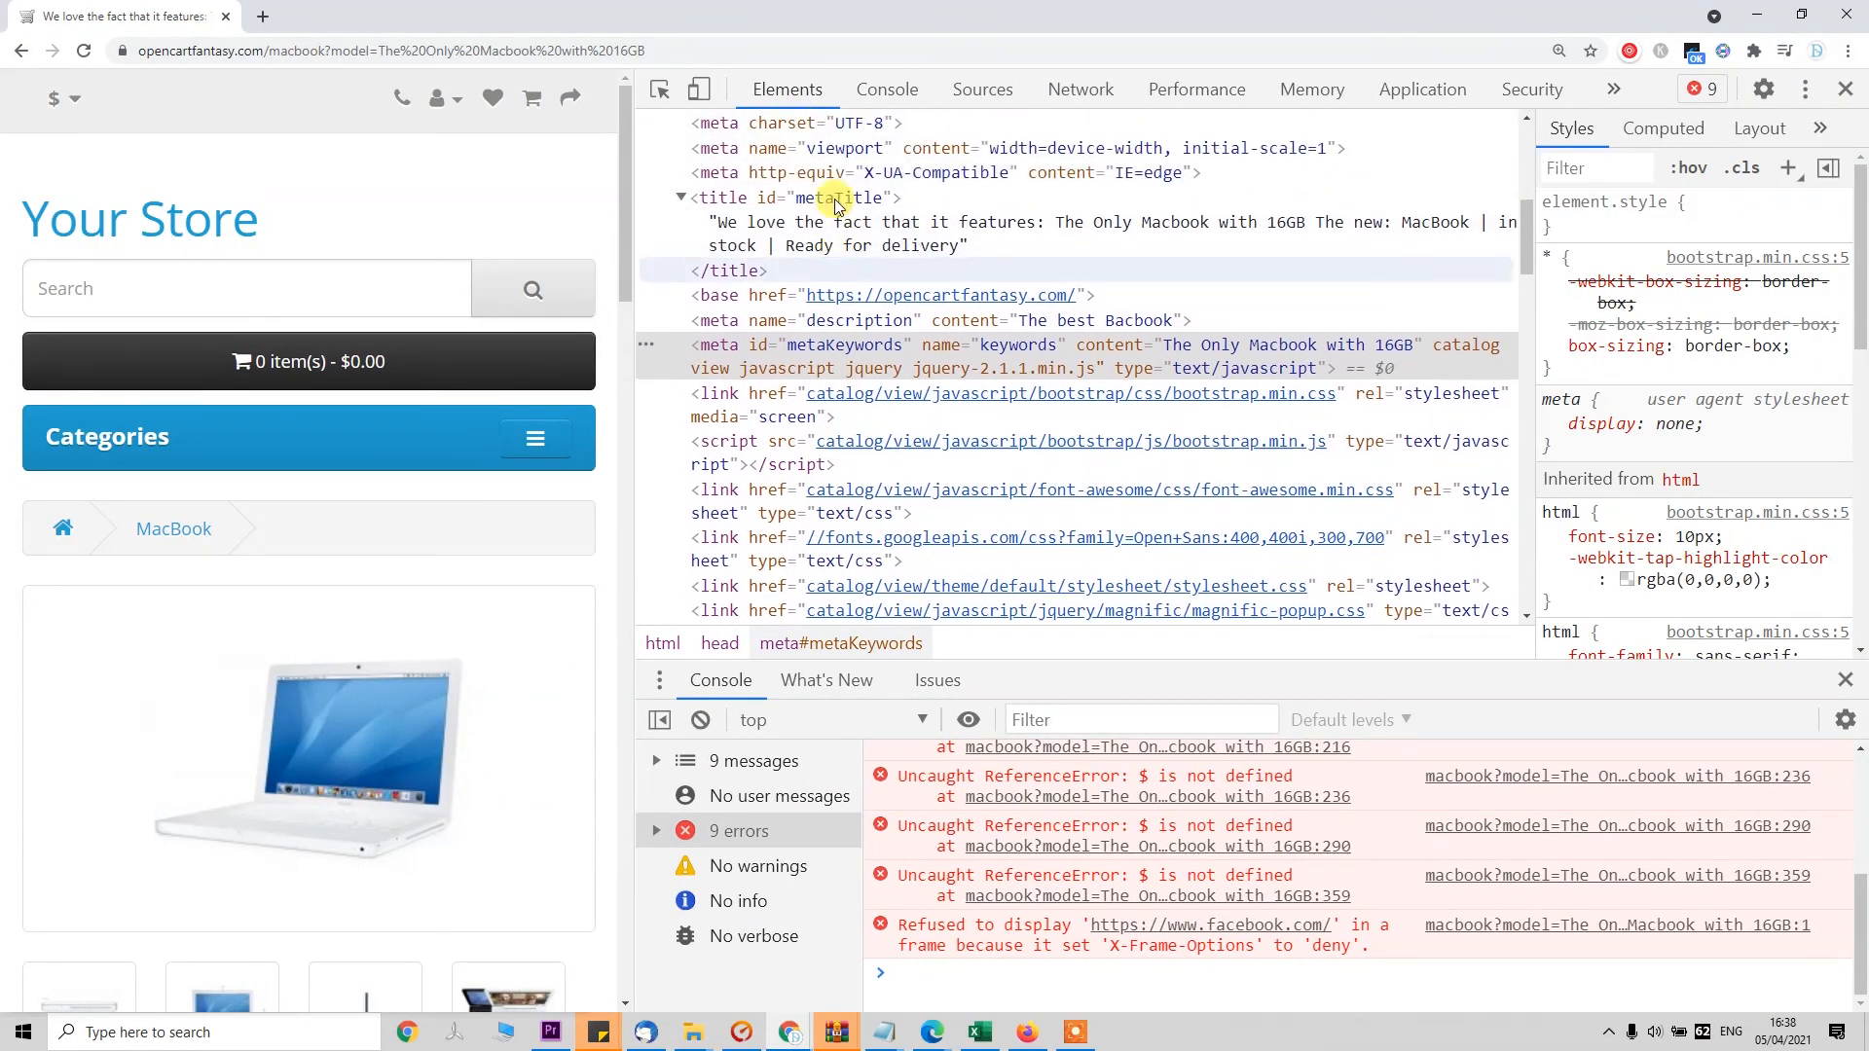
pyautogui.scroll(-1, 876, 204)
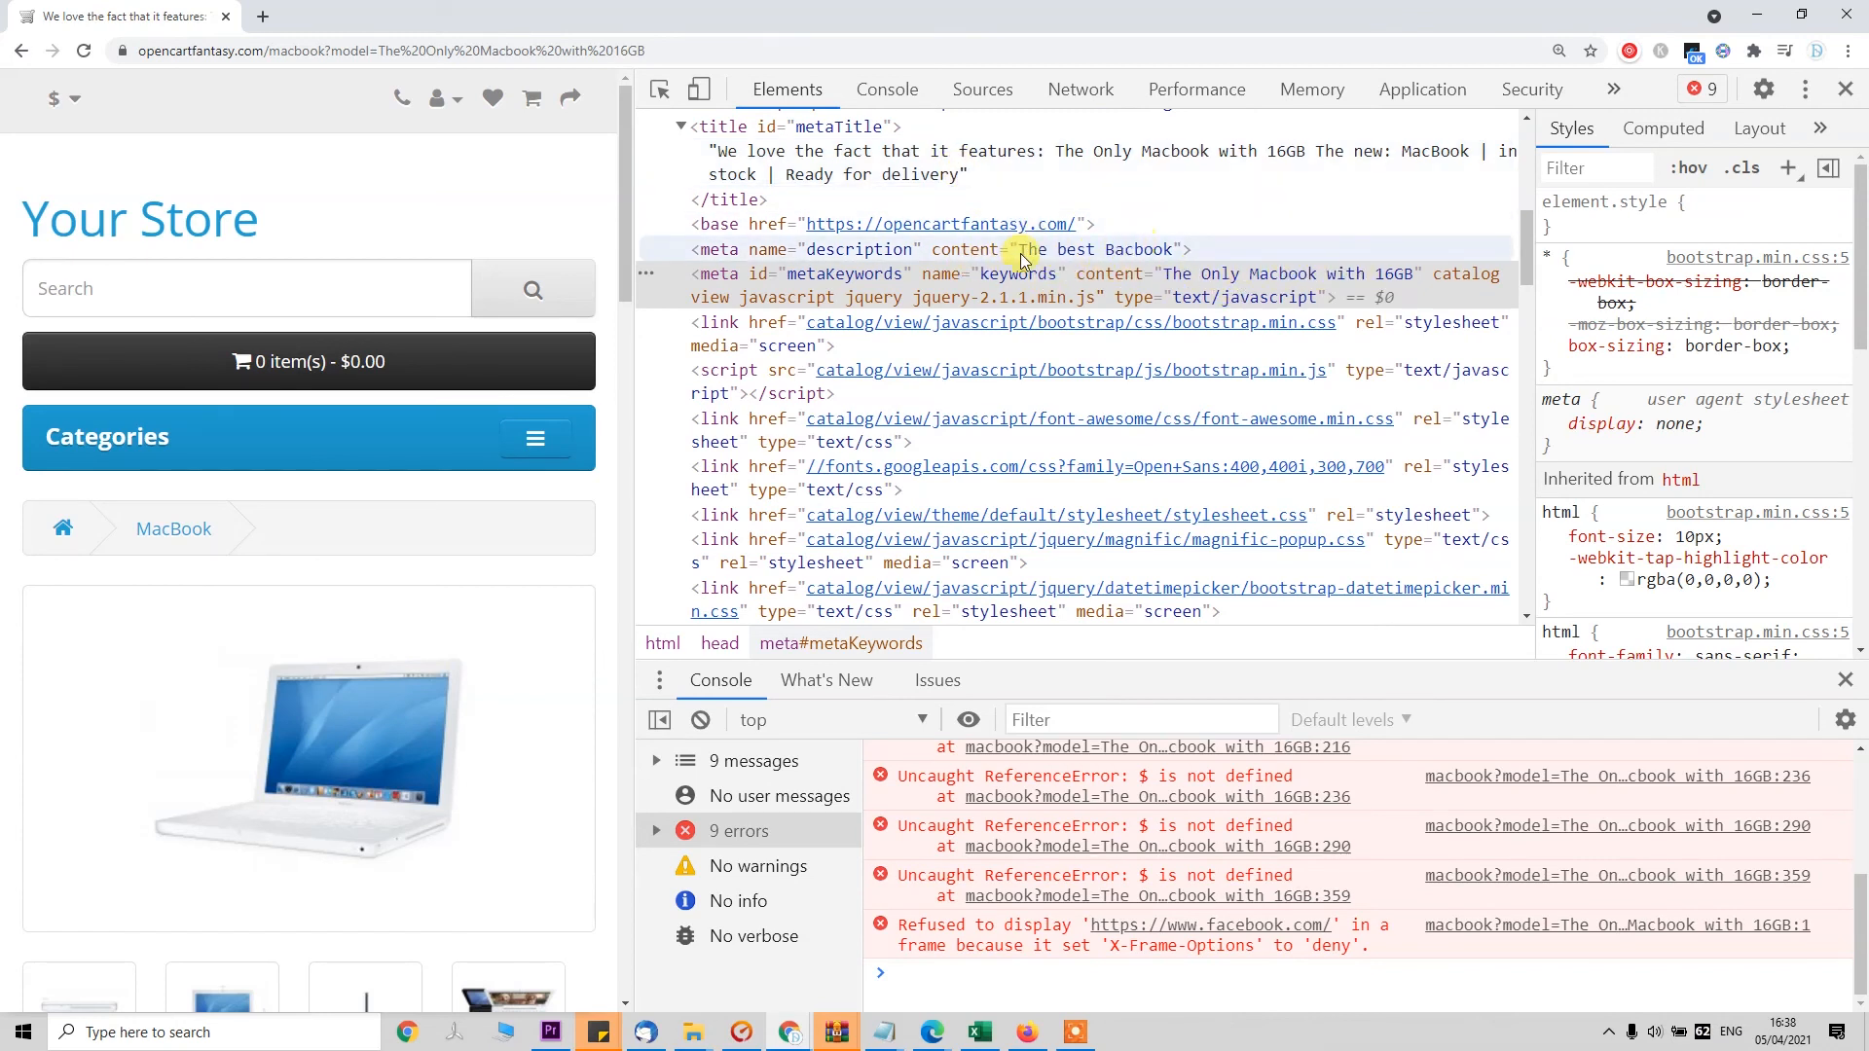
pyautogui.scroll(-4, 1020, 258)
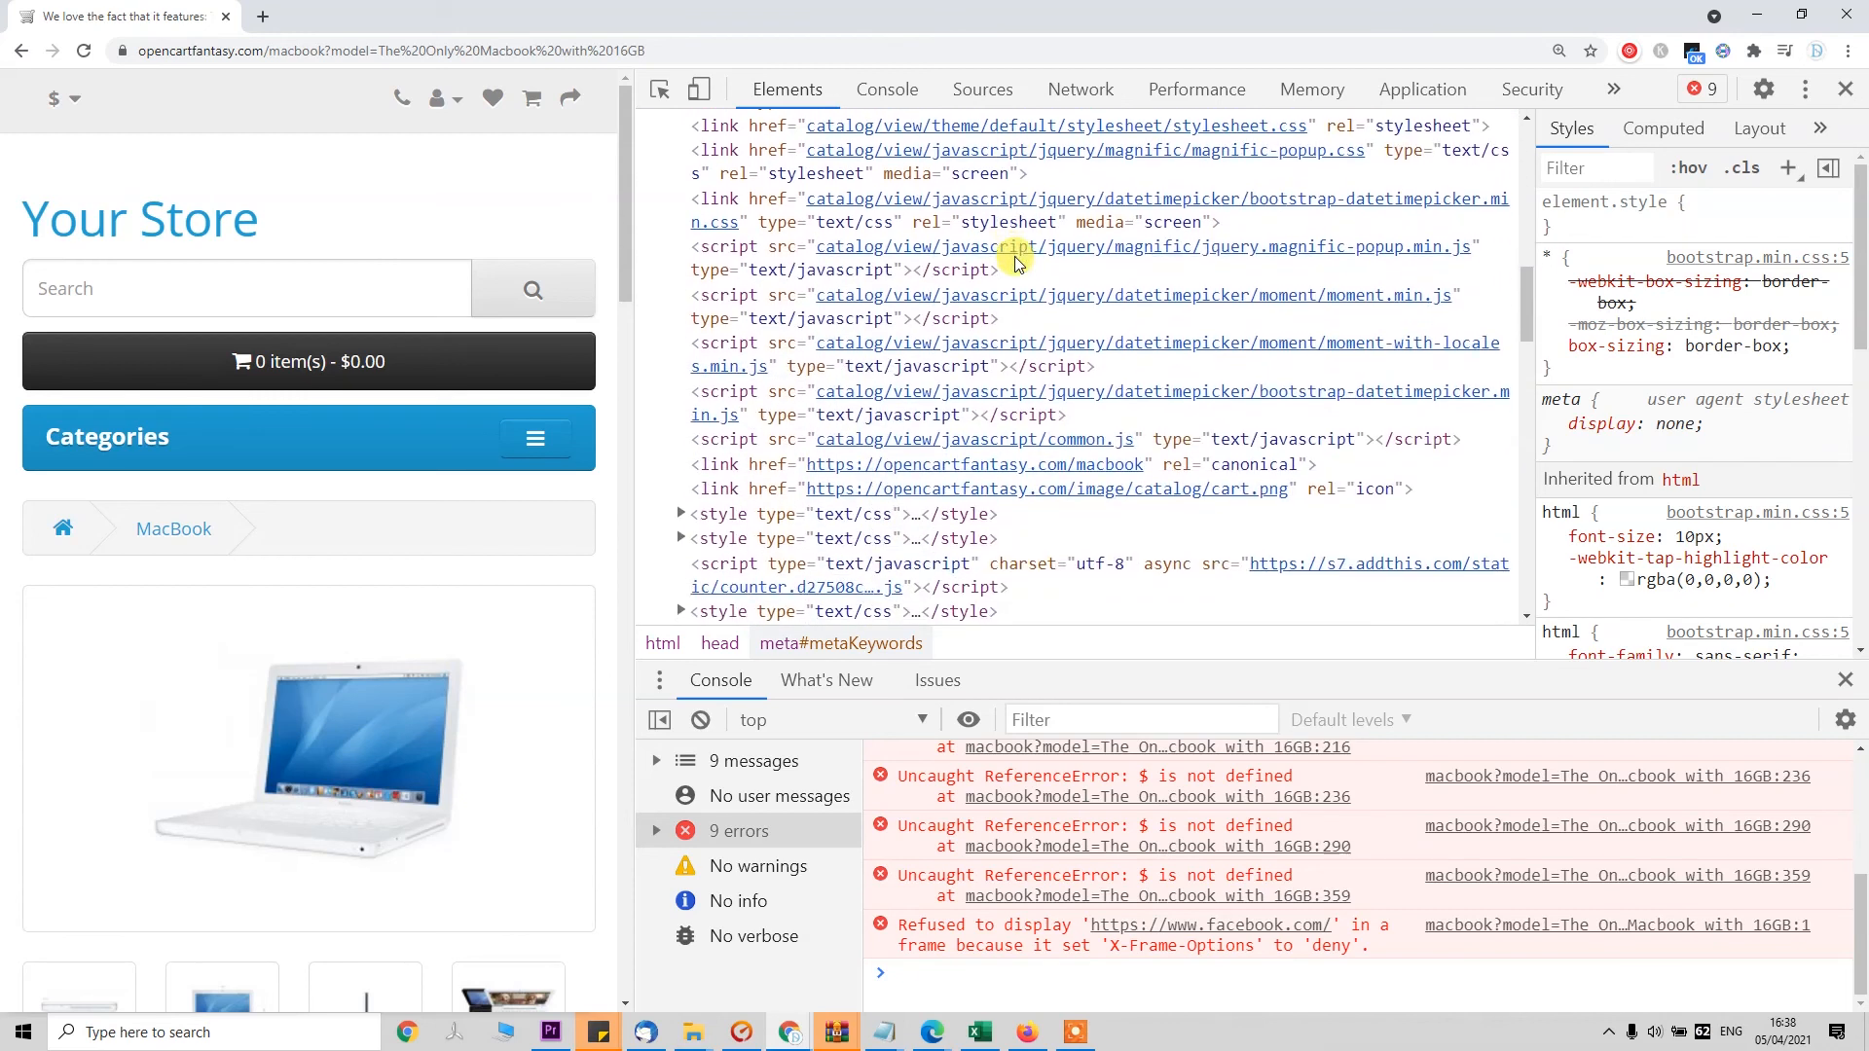
pyautogui.scroll(4, 1015, 263)
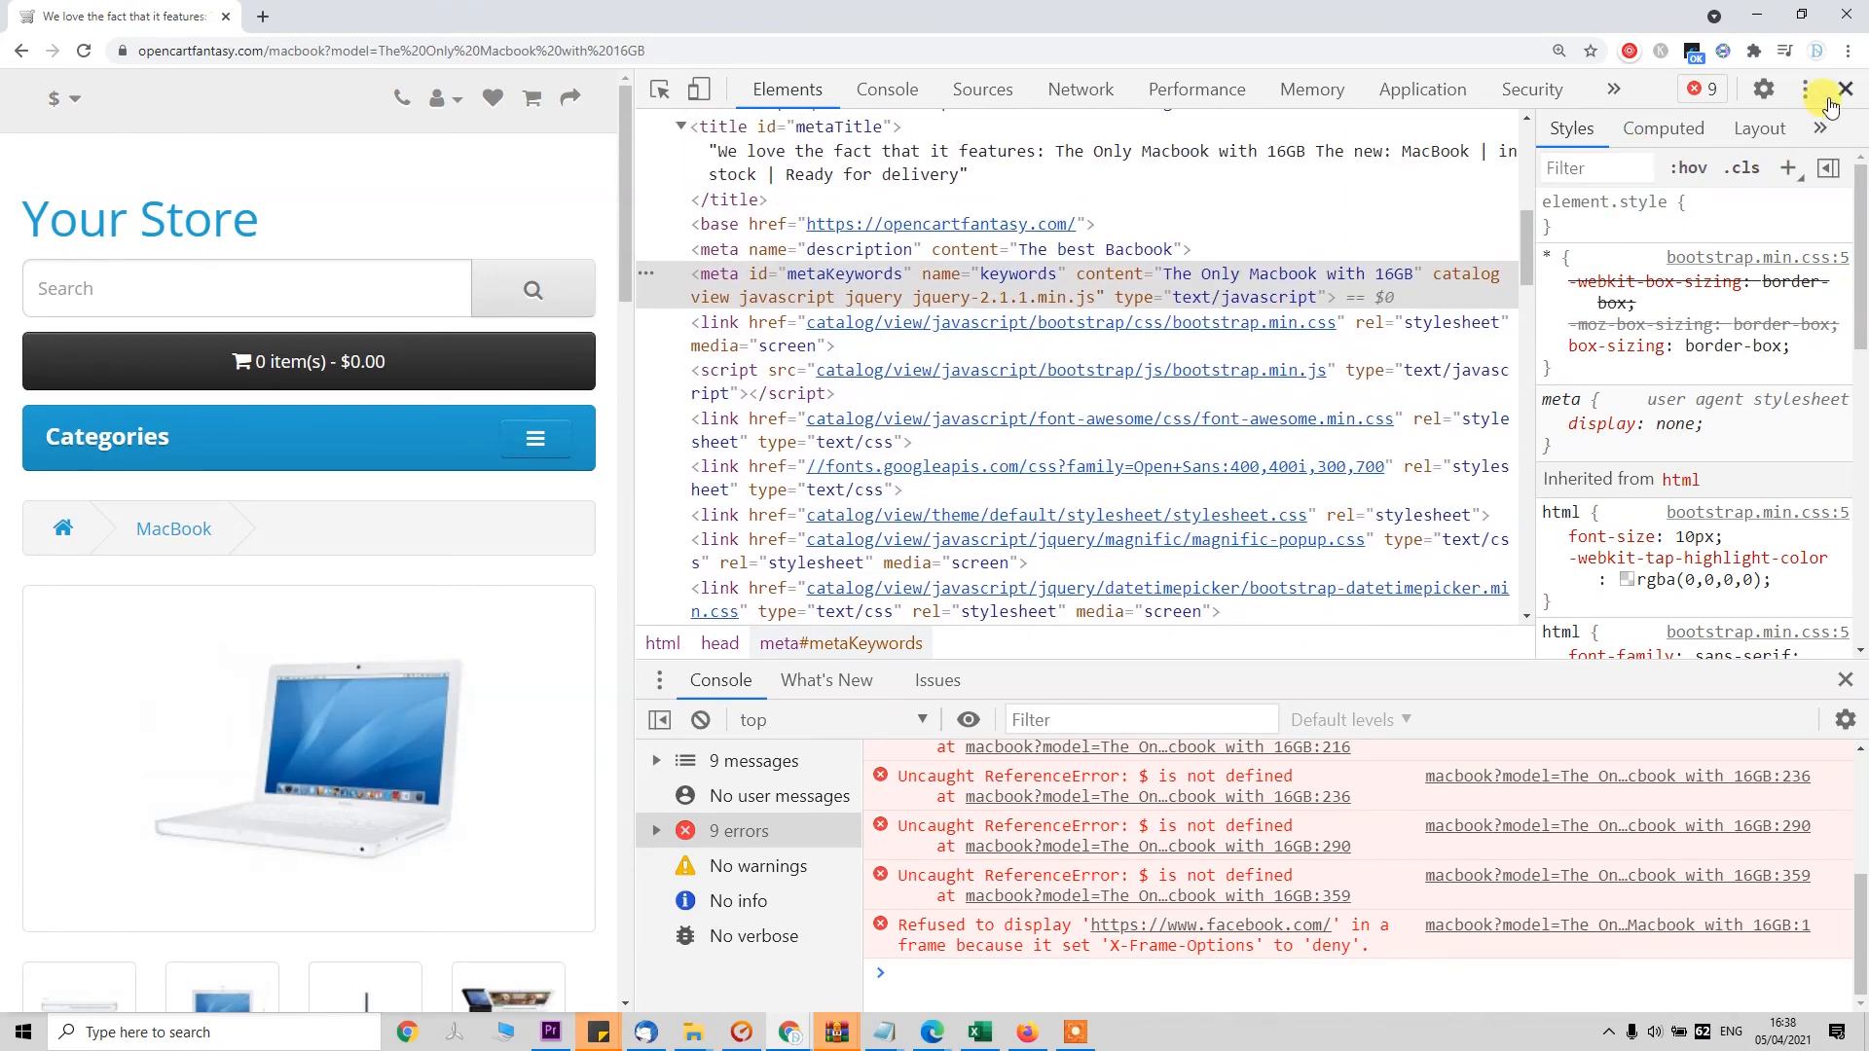
pyautogui.scroll(-5, 1205, 409)
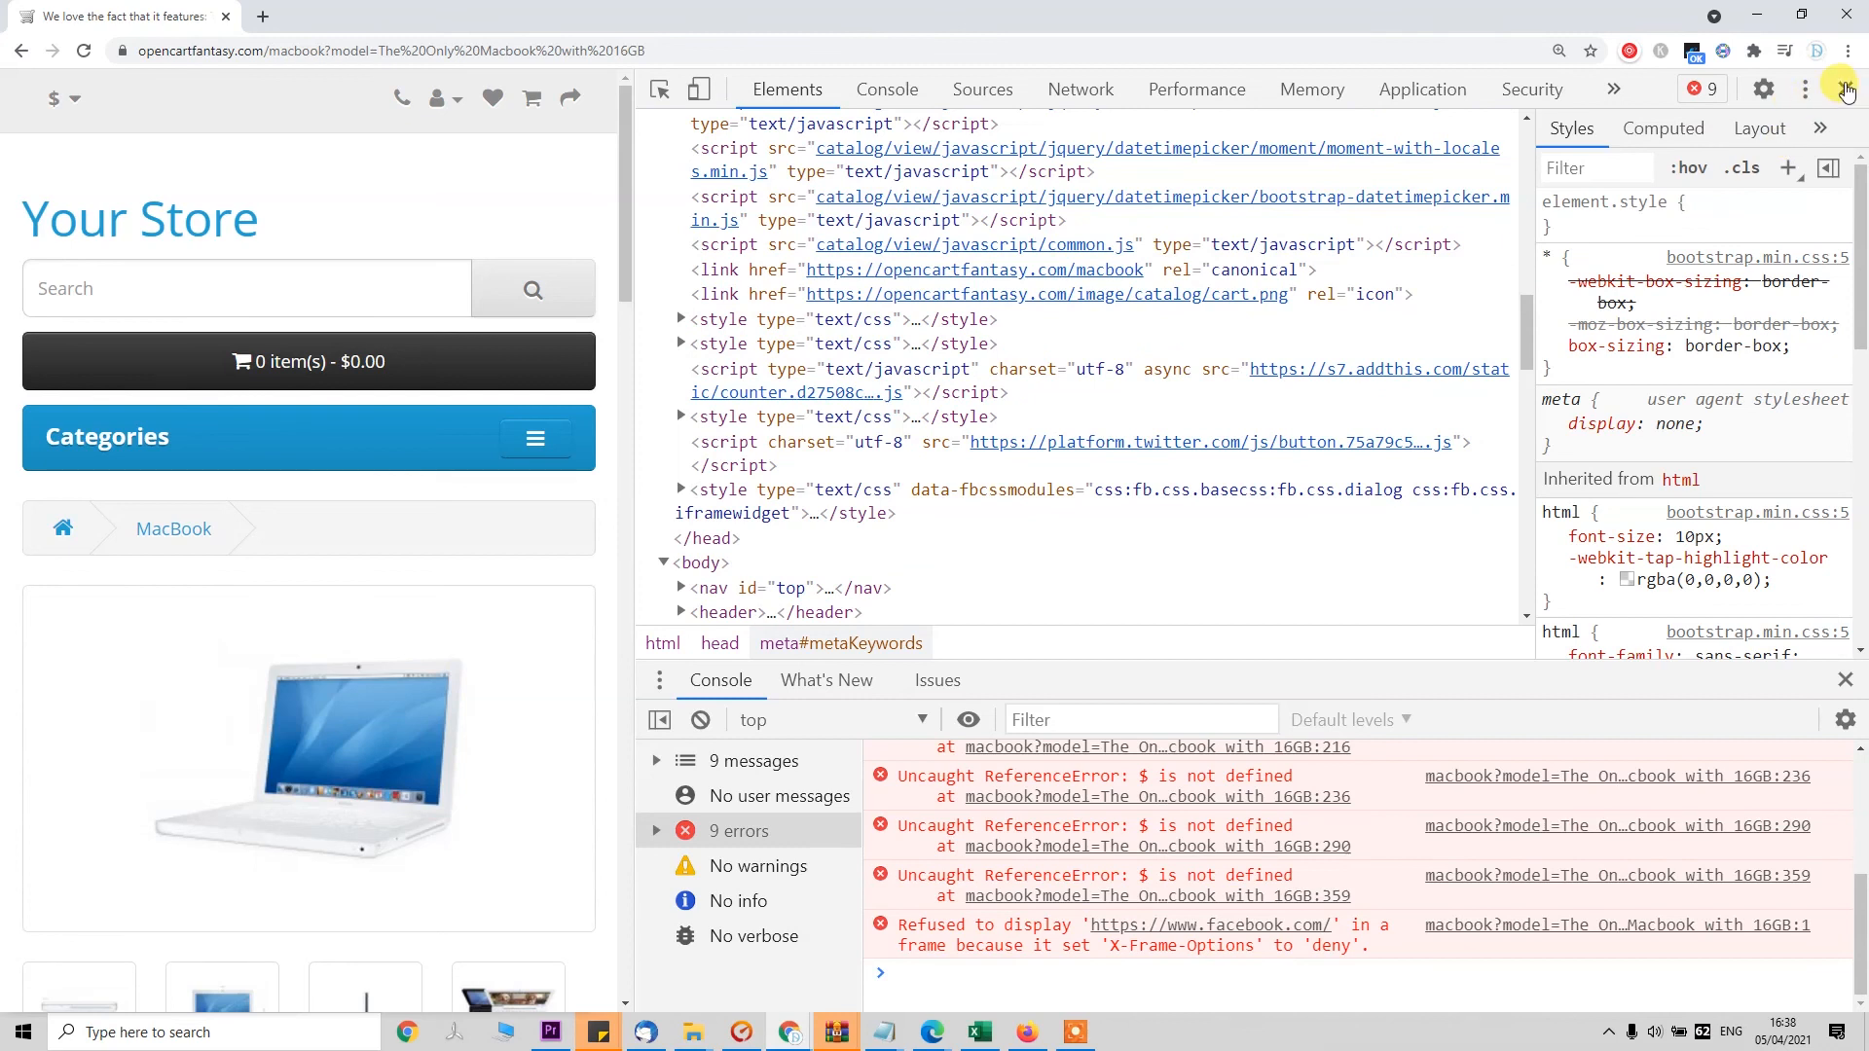
pyautogui.click(1847, 89)
# Review the 16GB keyword page again from its product heading down to the tag links.
pyautogui.scroll(-2, 1278, 507)
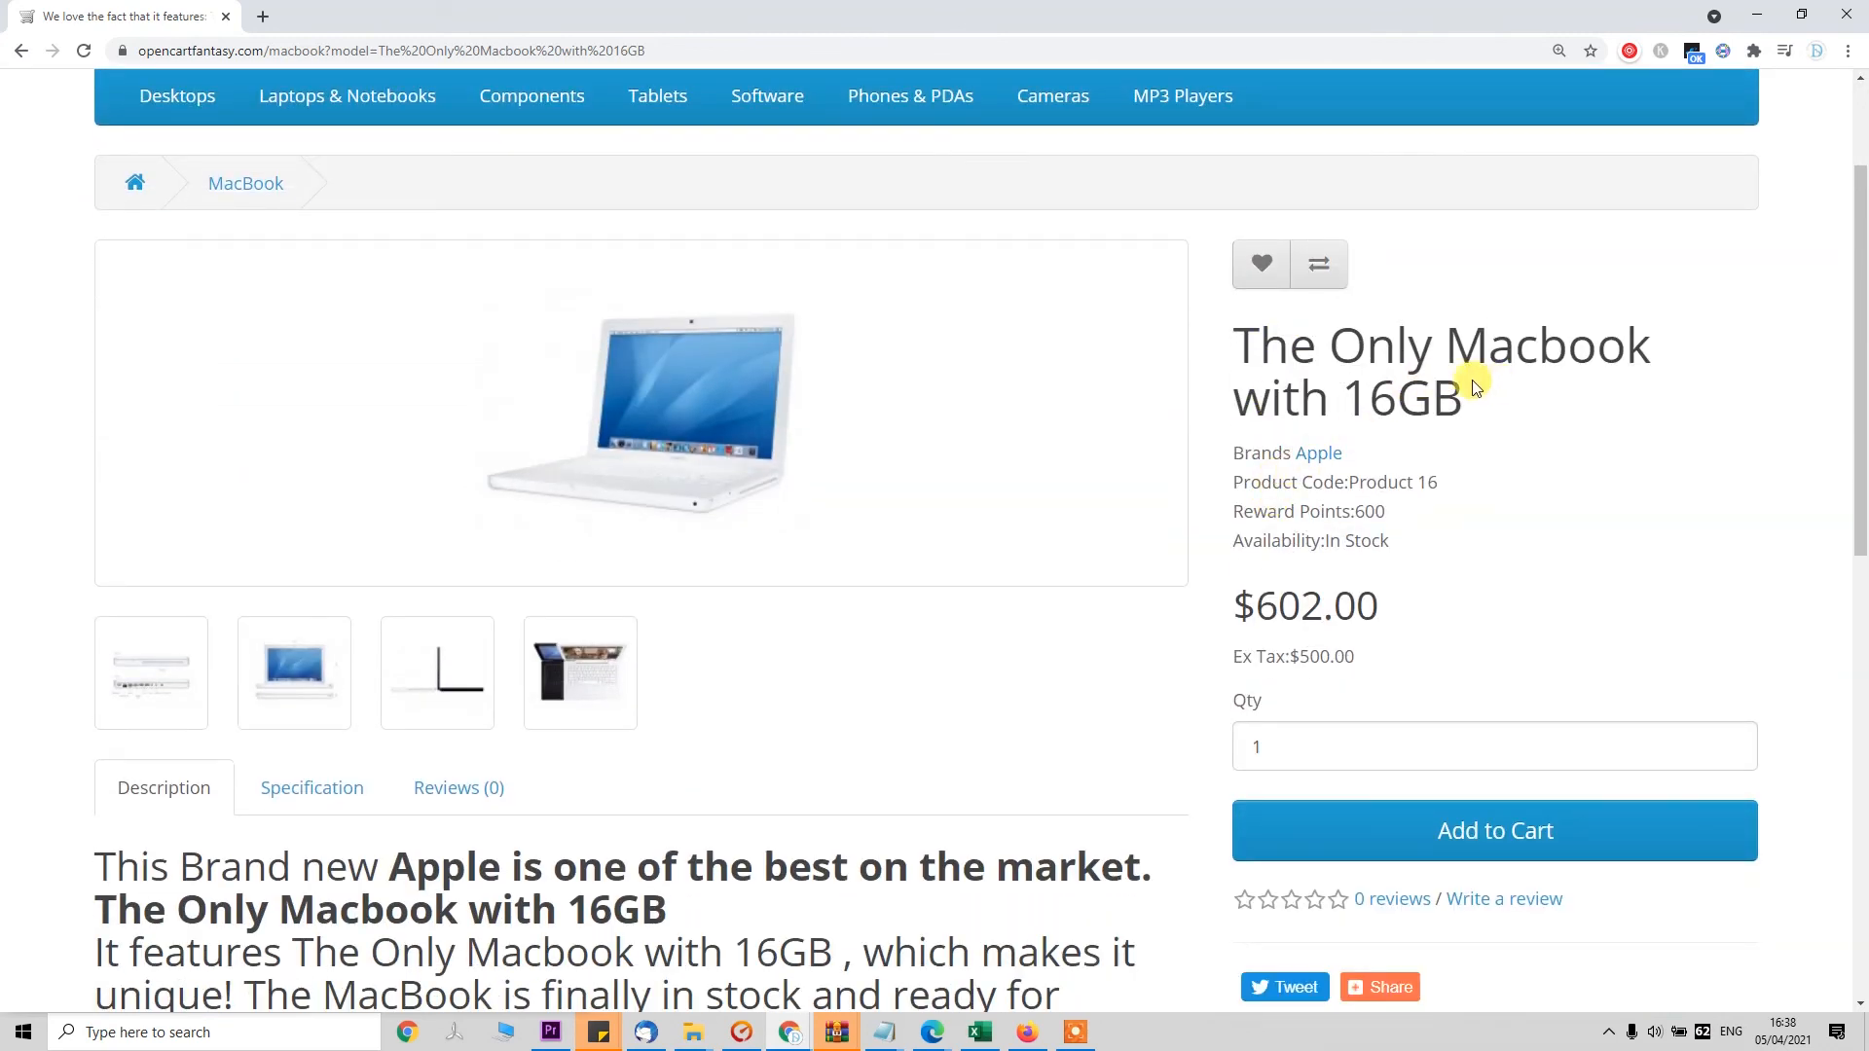
pyautogui.moveTo(1469, 376); pyautogui.dragTo(1235, 334)
pyautogui.scroll(-3, 1207, 411)
pyautogui.scroll(-8, 912, 562)
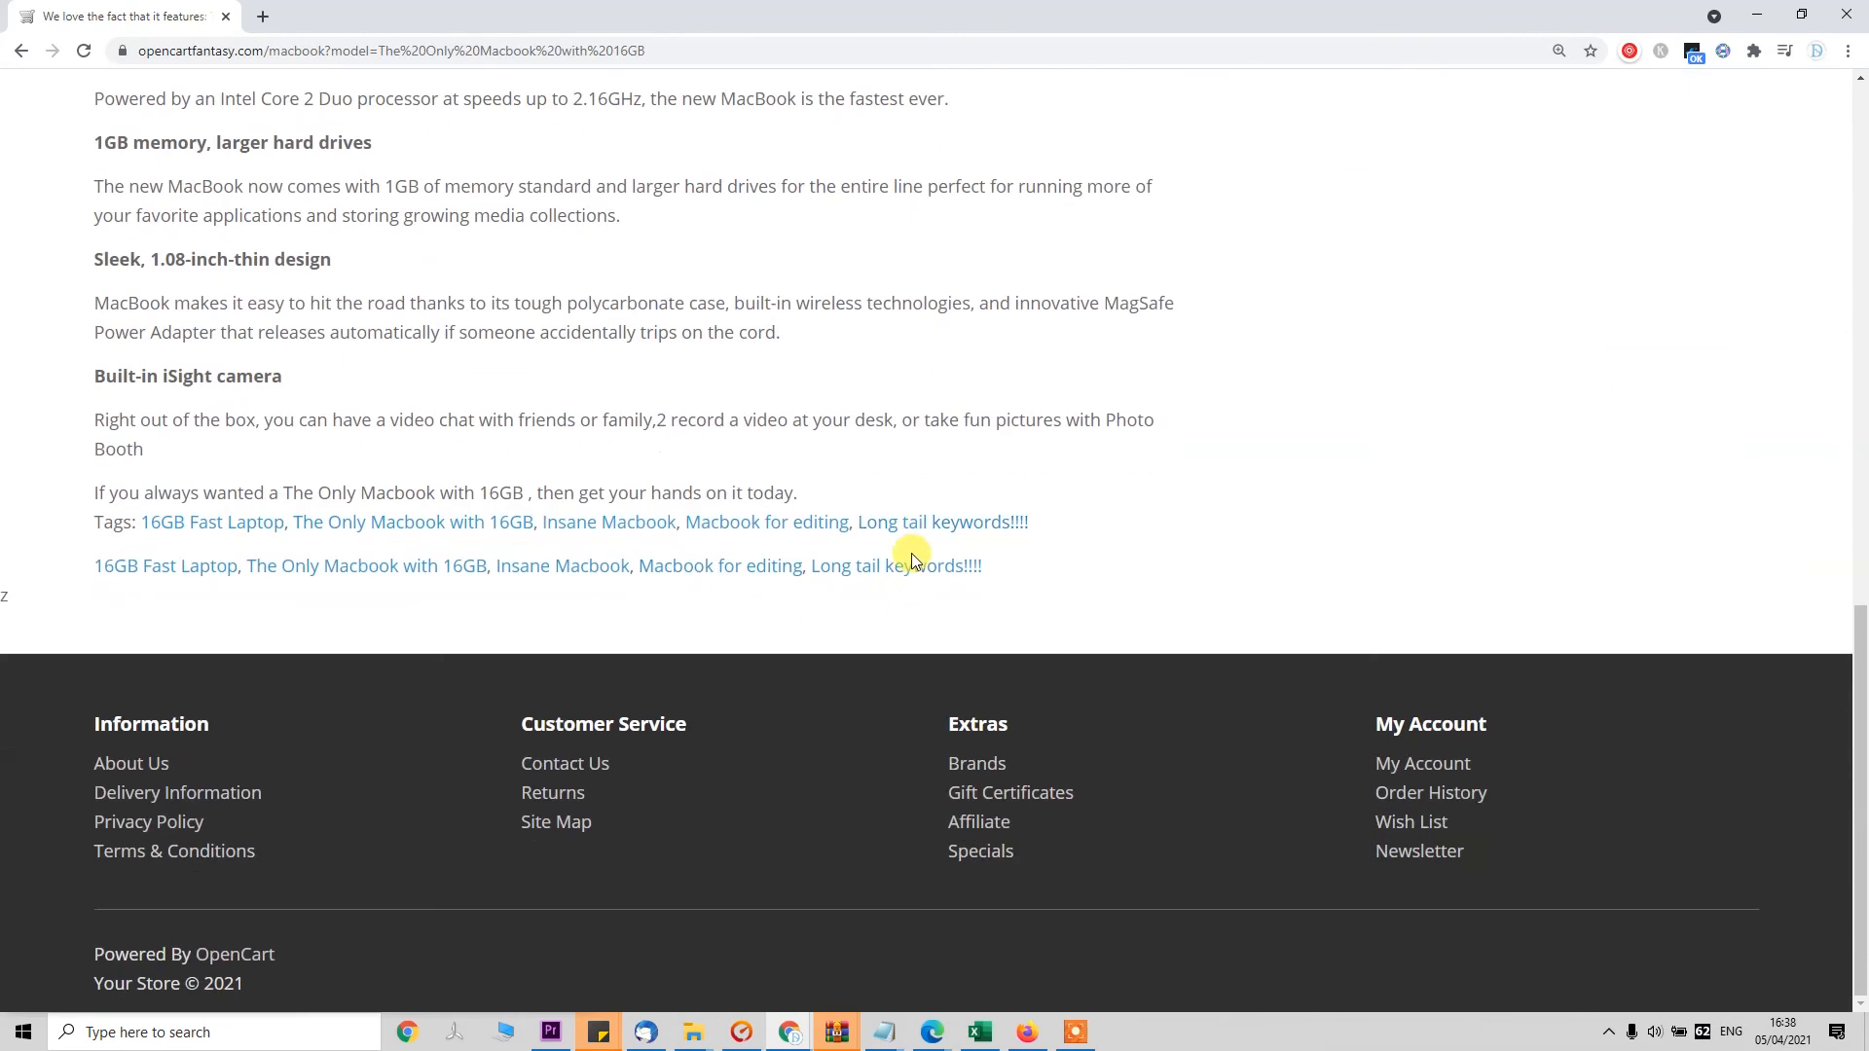
# Open the "Insane Macbook" tag page and check the keyword in its heading, description text and closing lines.
pyautogui.click(531, 569)
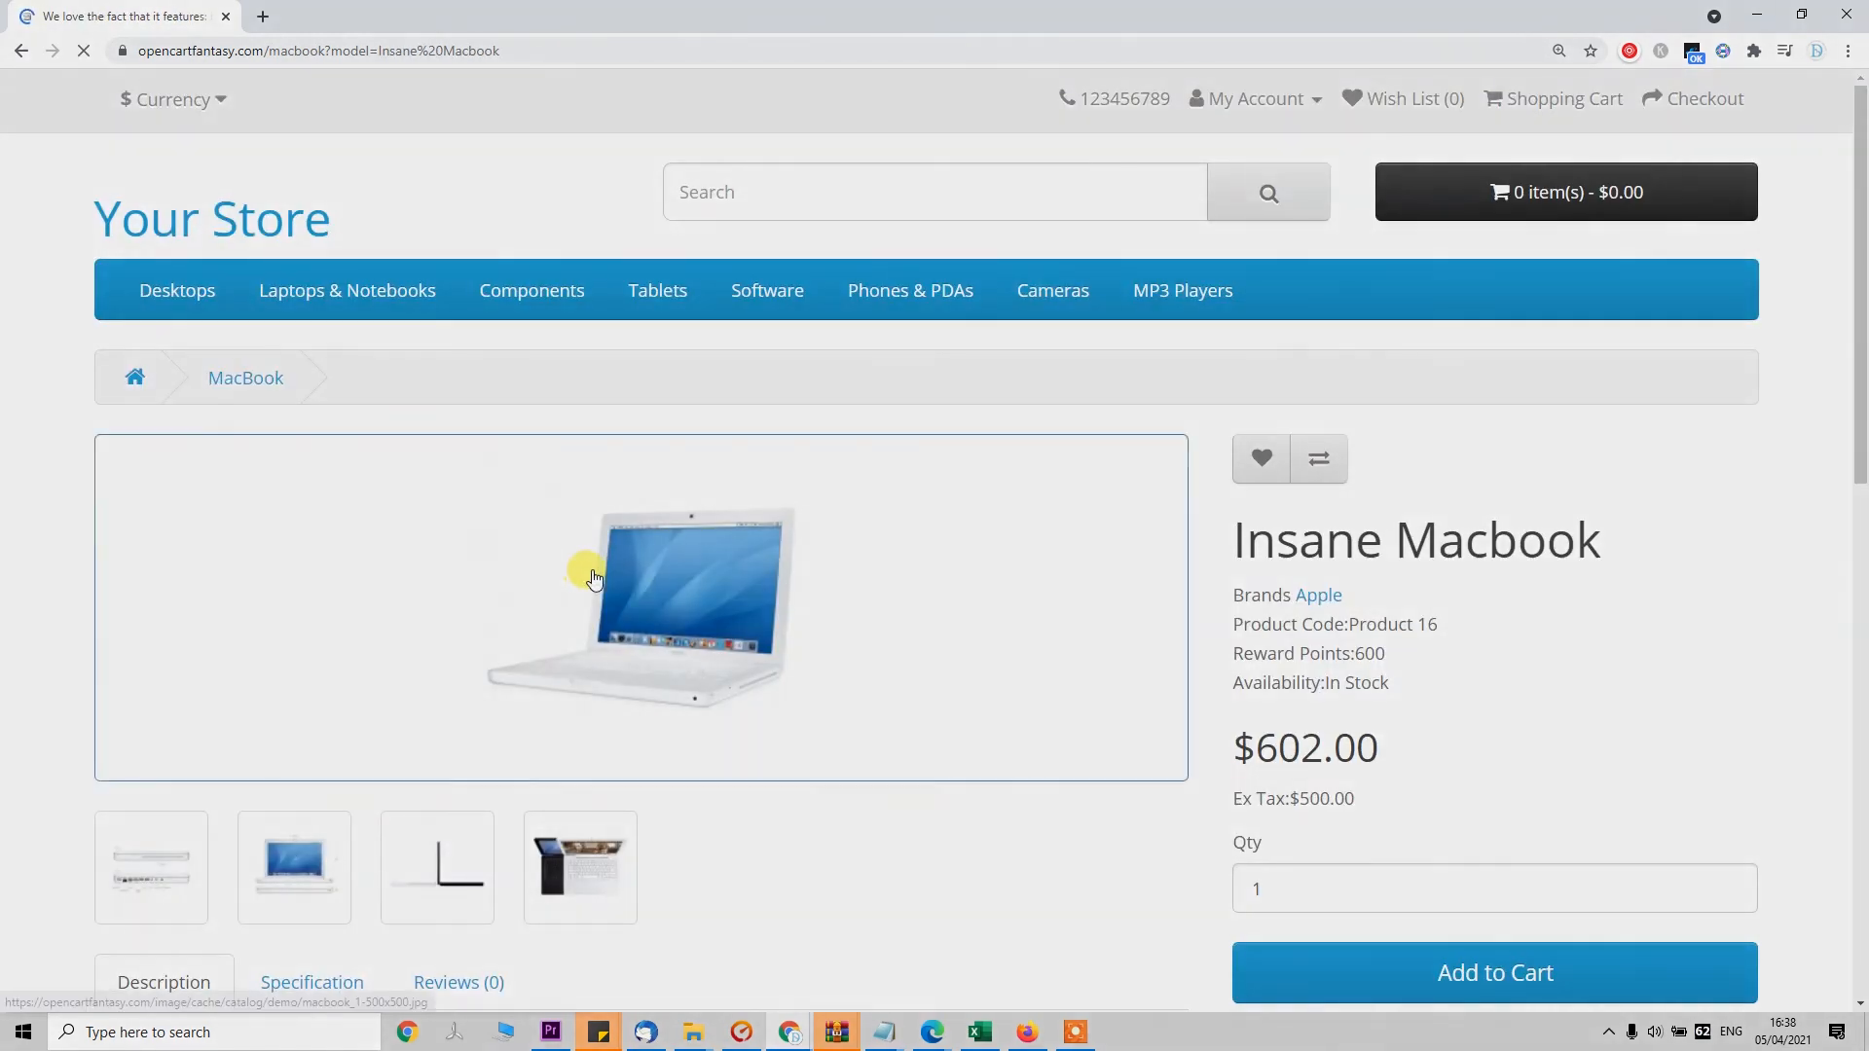
pyautogui.moveTo(1230, 537); pyautogui.dragTo(1613, 525)
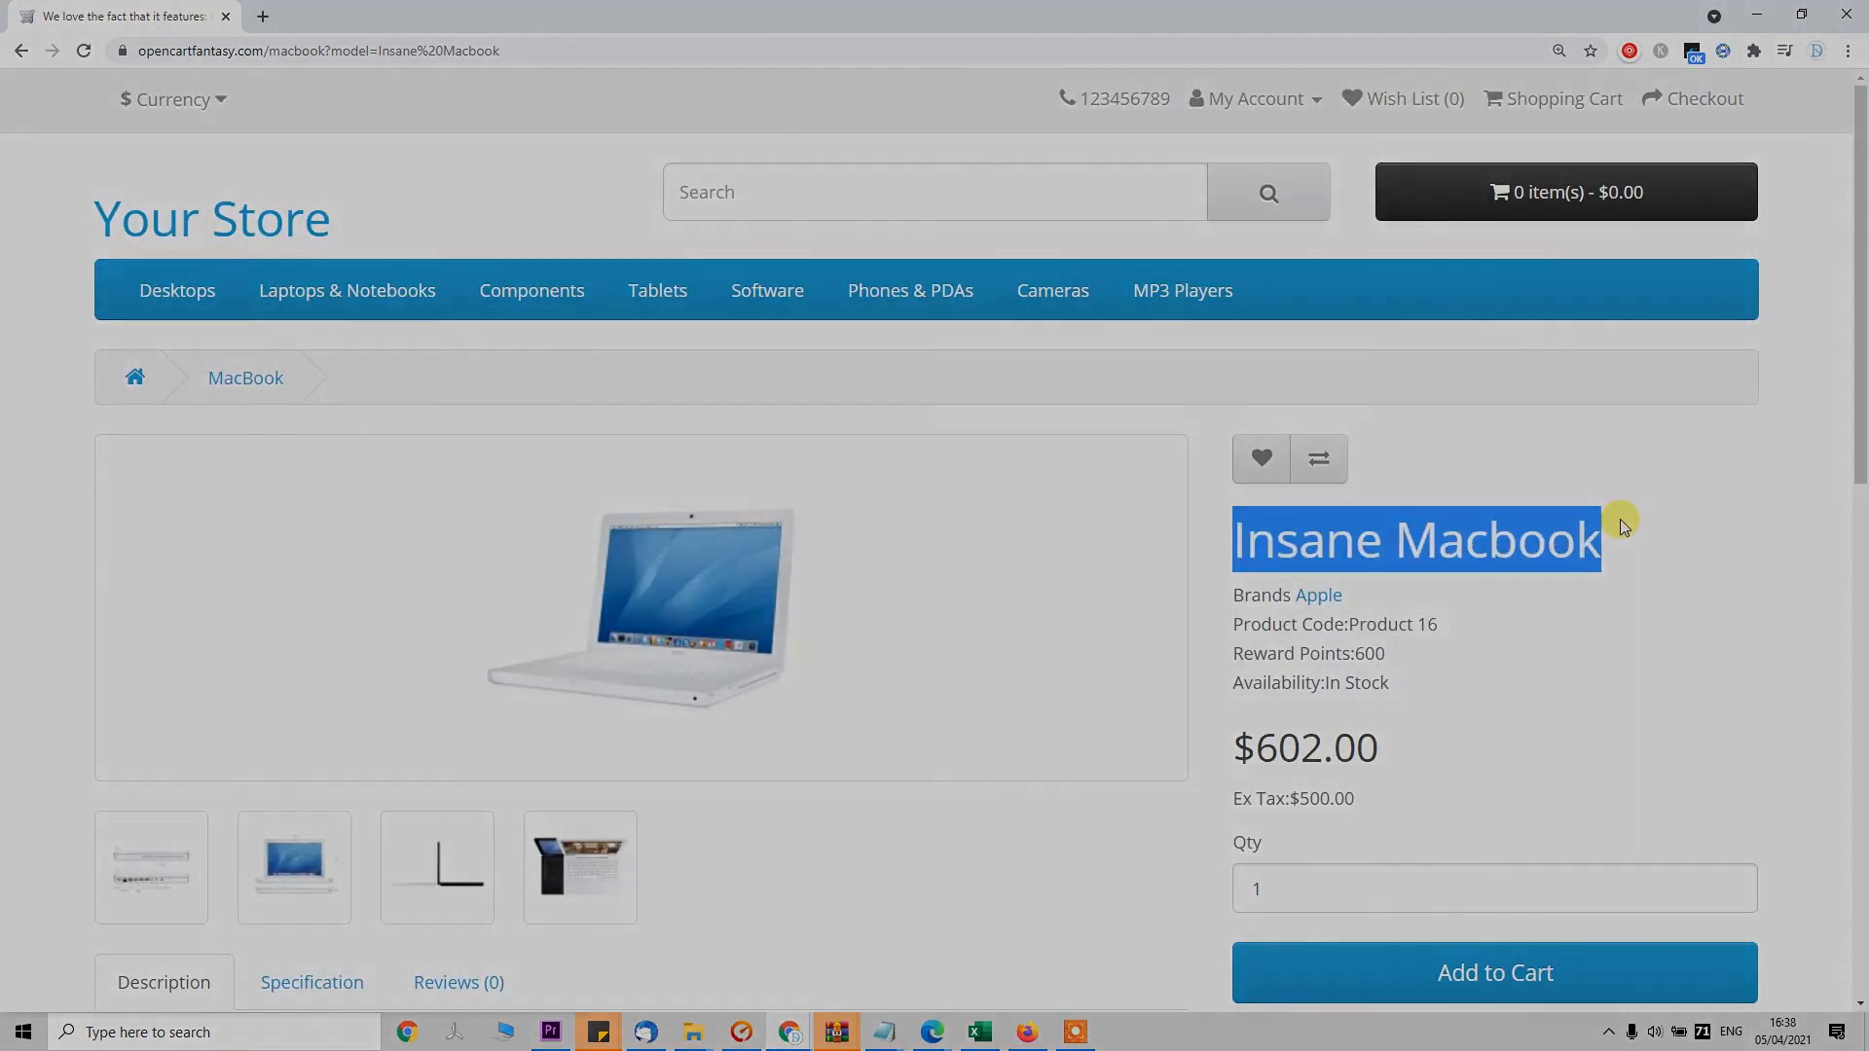
pyautogui.click(1619, 517)
pyautogui.scroll(-4, 1619, 517)
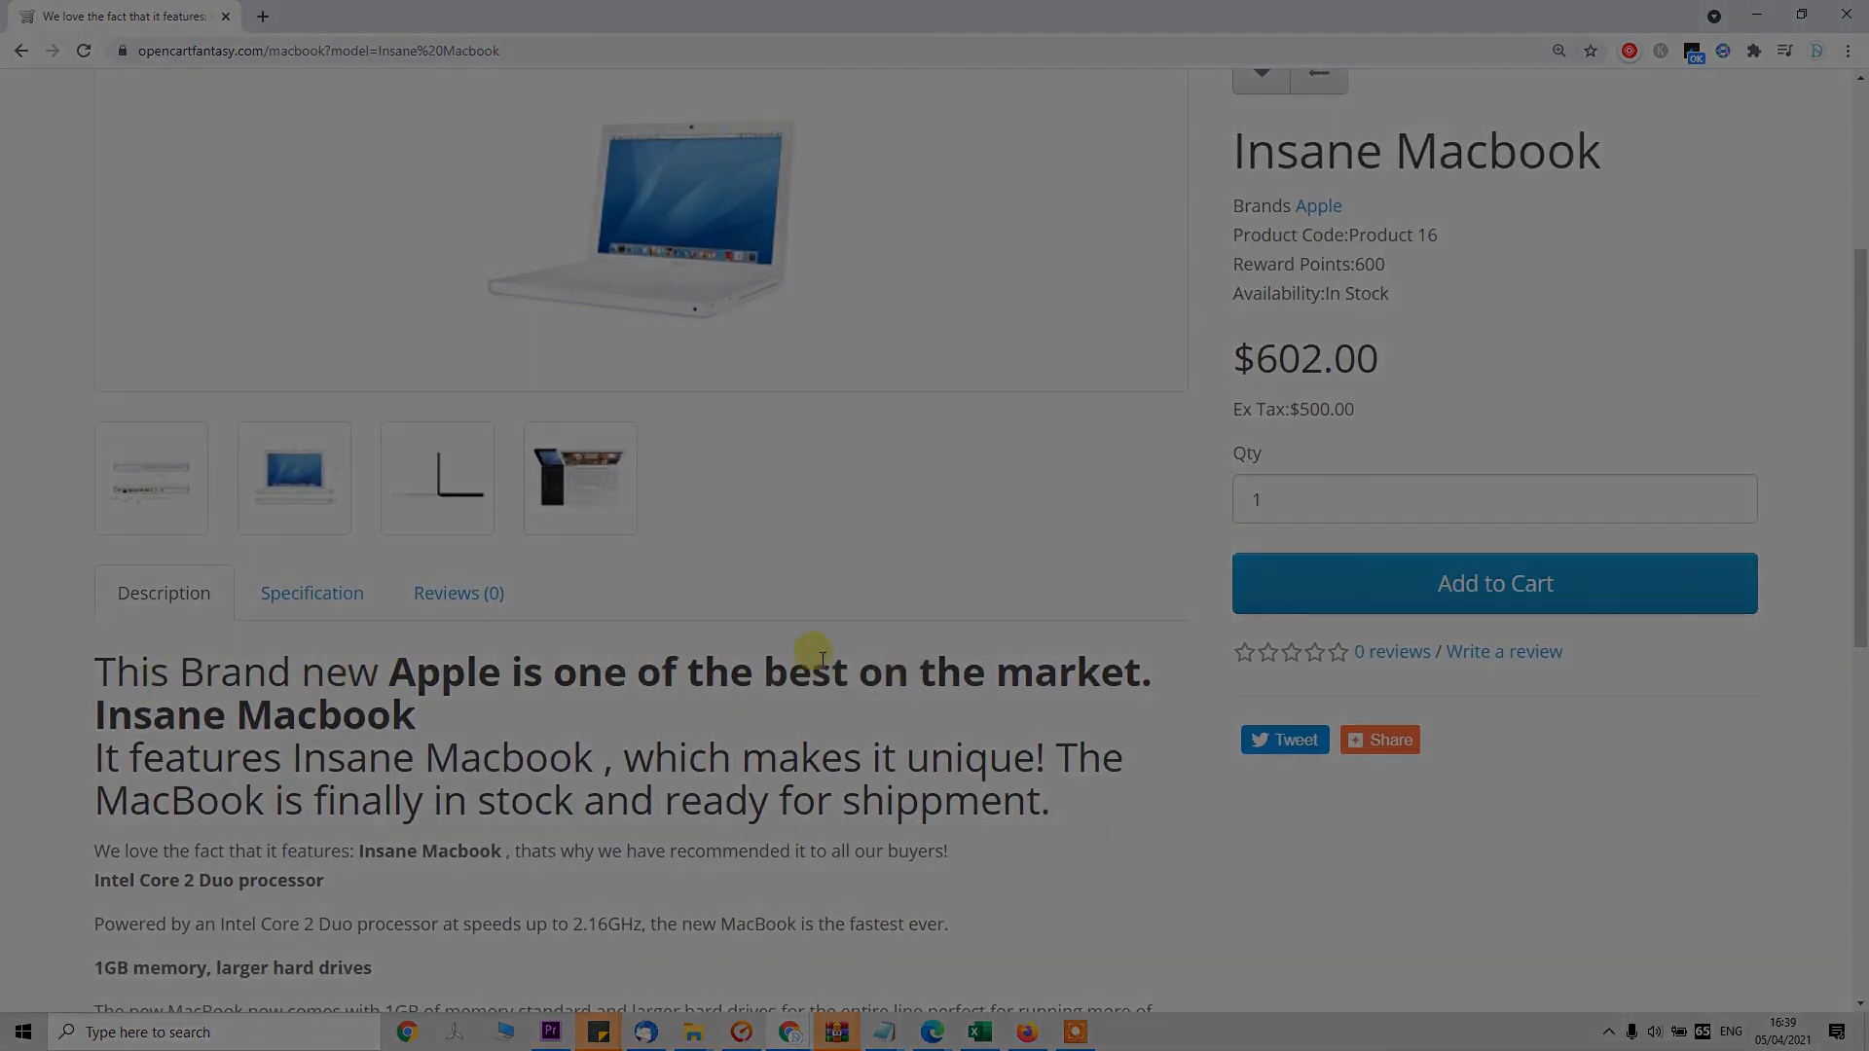
pyautogui.moveTo(500, 709); pyautogui.dragTo(133, 718)
pyautogui.moveTo(292, 757); pyautogui.dragTo(608, 752)
pyautogui.scroll(-7, 623, 754)
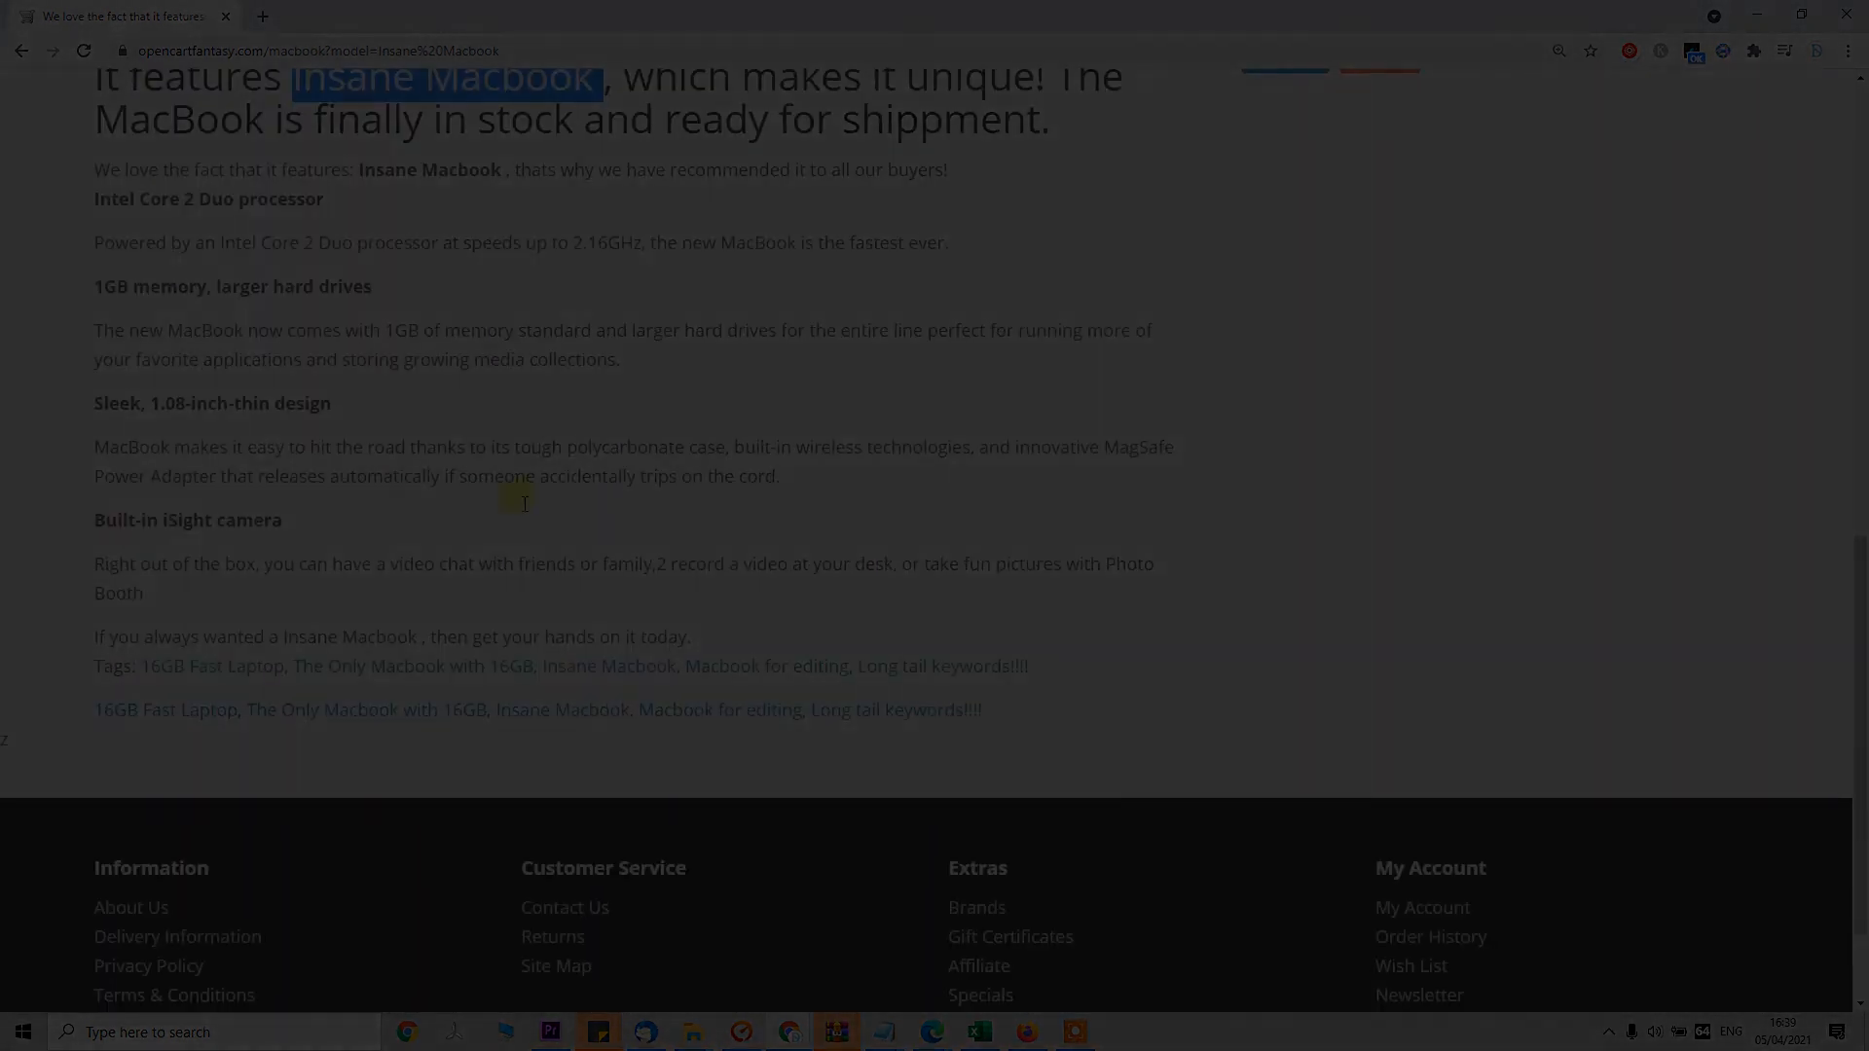